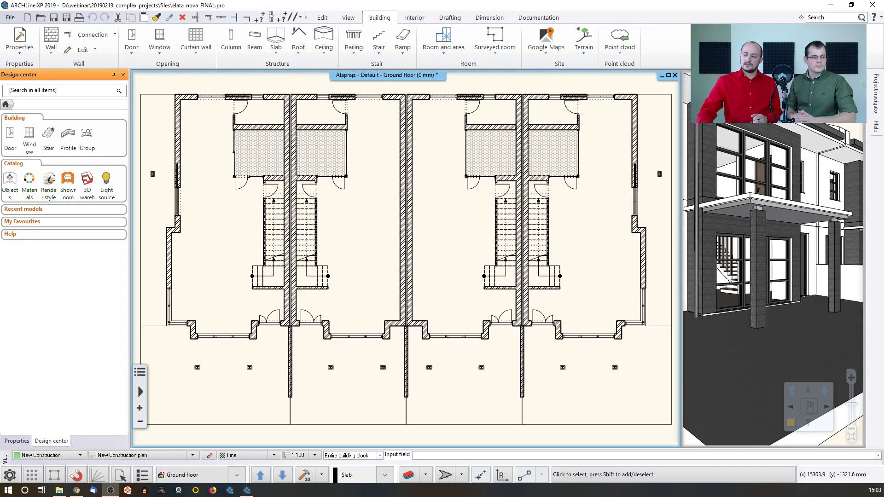
Step: Switch the ground floor plan's phase filter to Existing plan
middle_click_drag(301, 275, 410, 275)
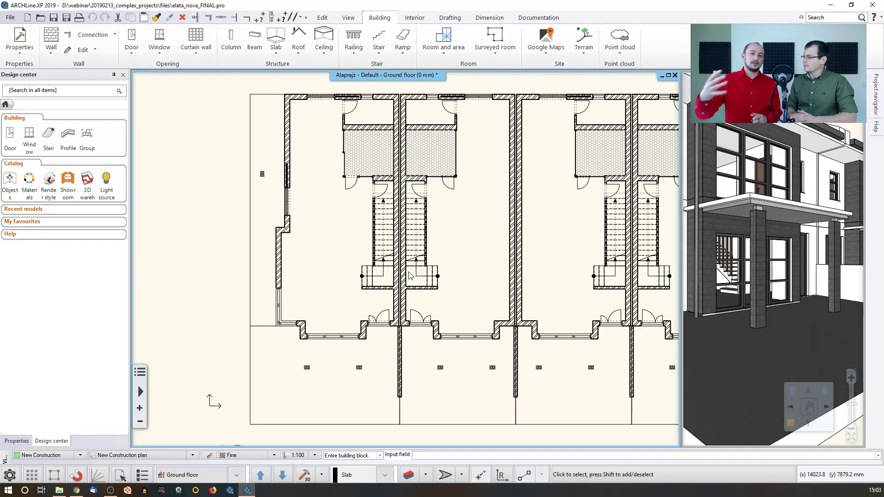
left_click(795, 189)
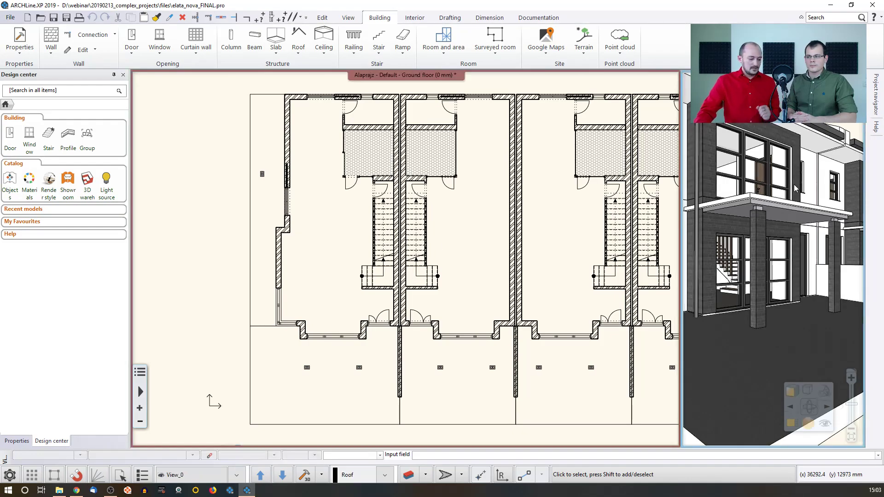
scroll(795, 188, "down", 5)
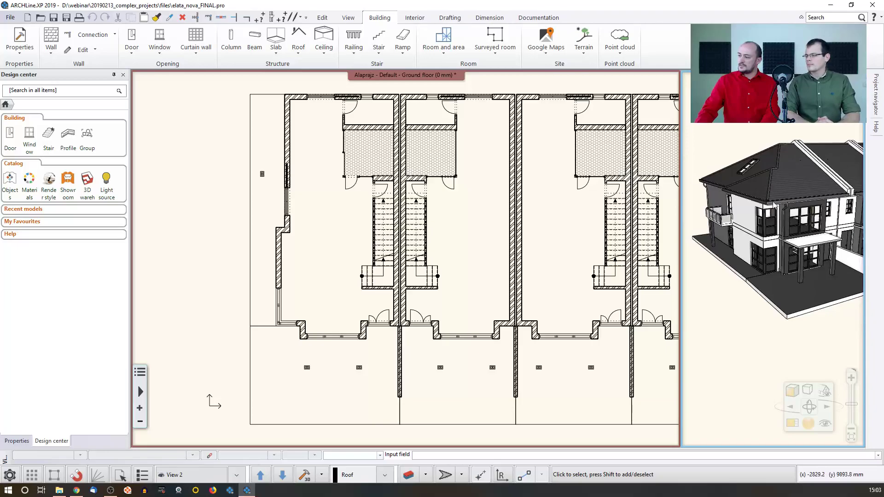
left_click(366, 251)
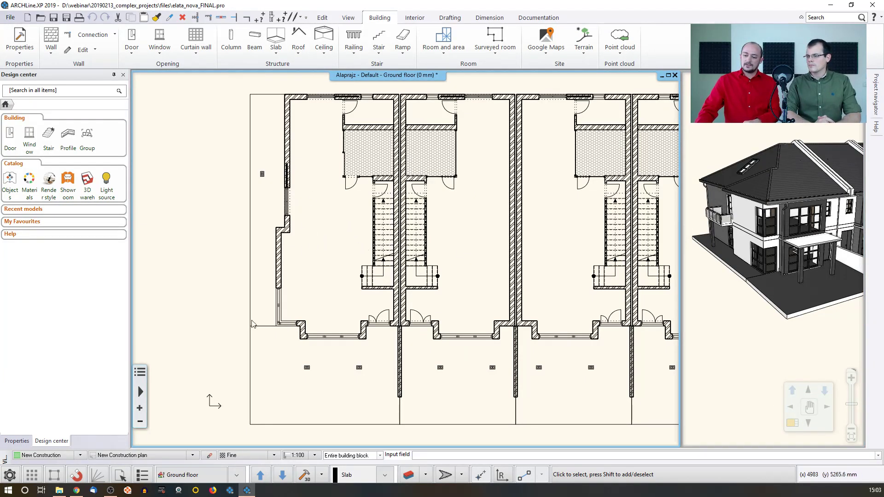
left_click(193, 455)
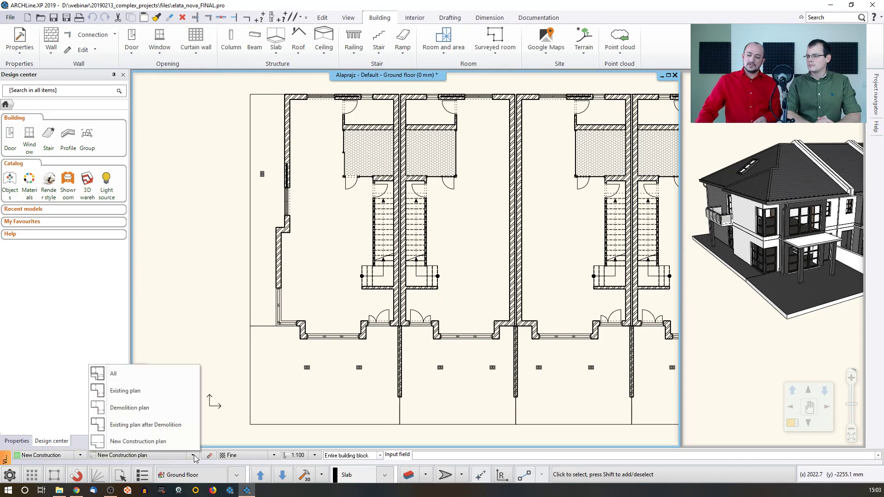
left_click(177, 391)
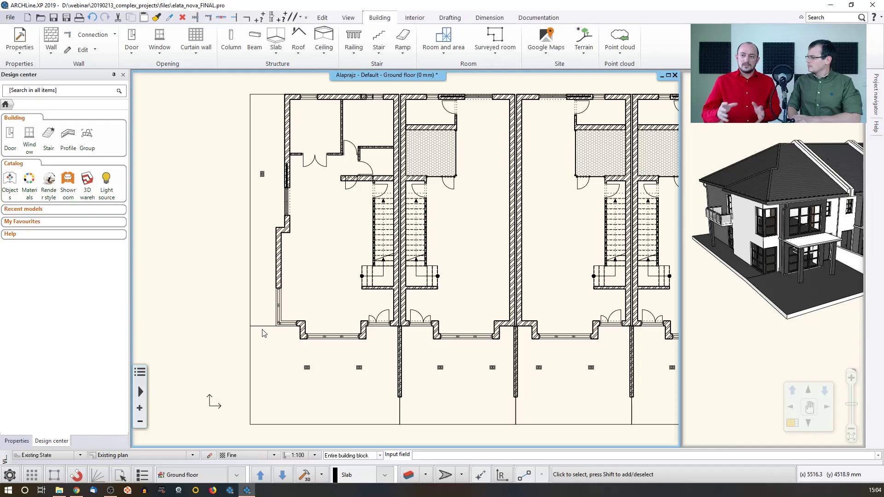
Step: Draw a short horizontal partition wall in the style "1 rétegu 10-es fal" from the inner corner of the leftmost unit's stepped outer wall
left_click(51, 42)
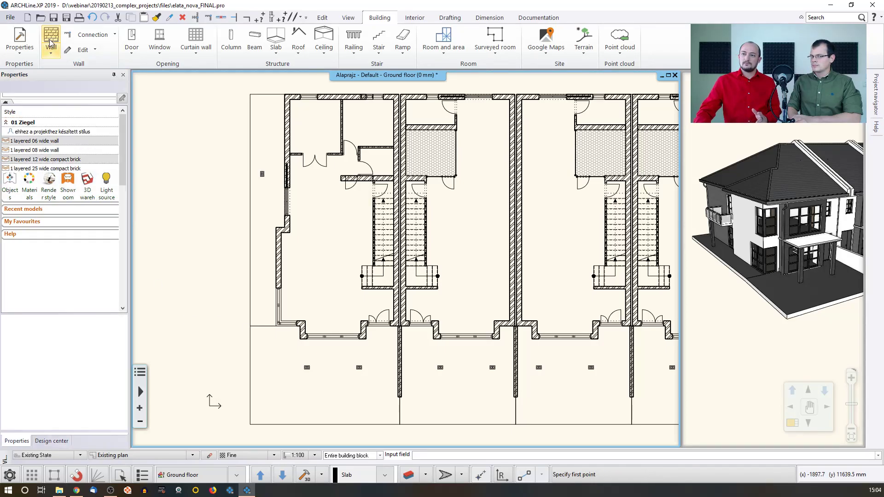
scroll(322, 234, "up", 3)
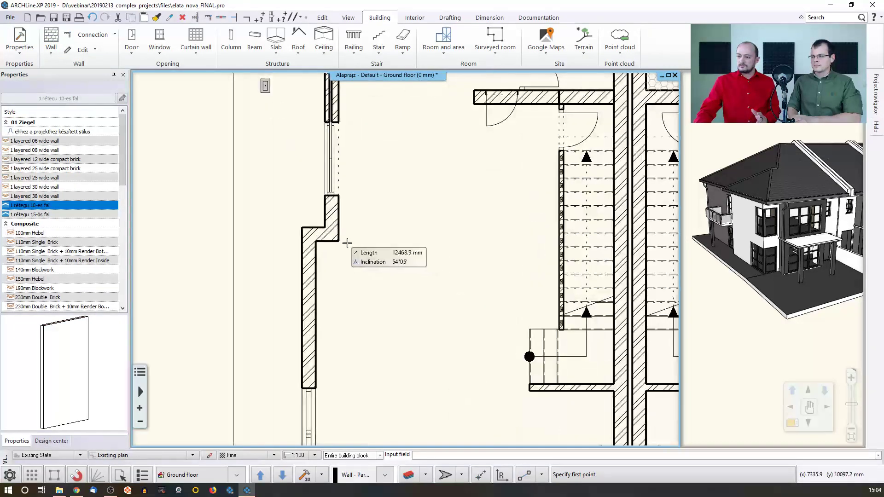
left_click(339, 240)
left_click(400, 239)
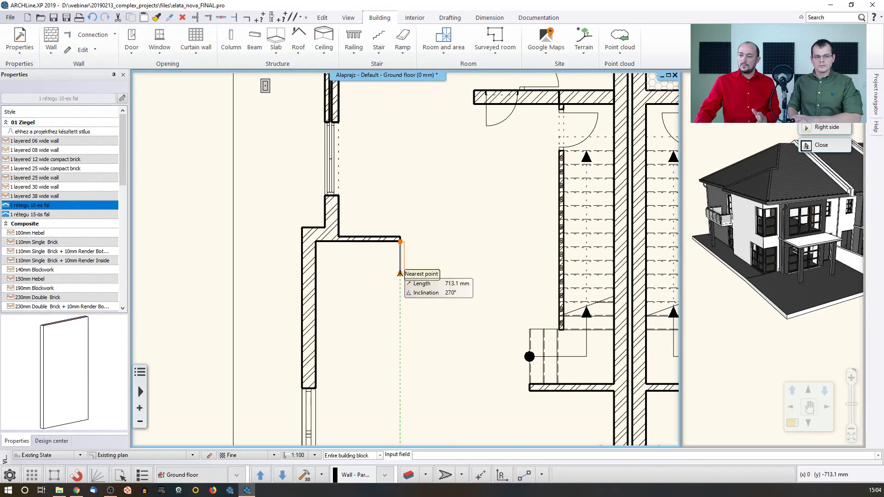
key("Escape")
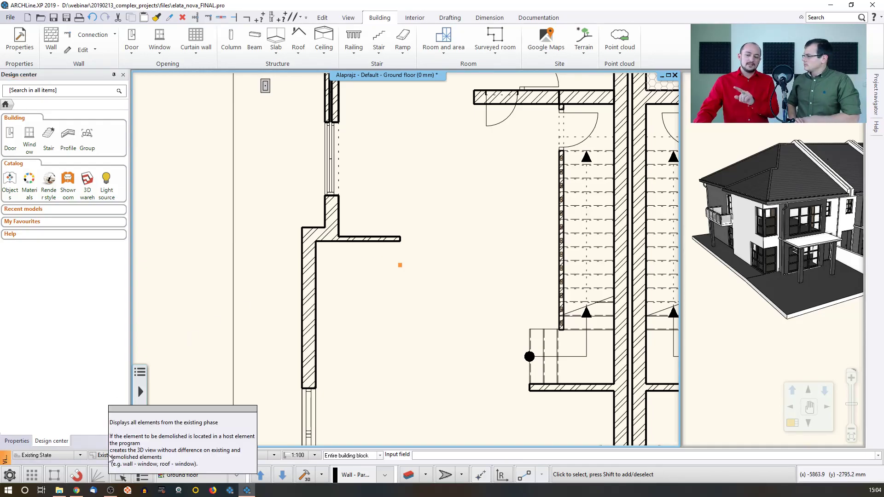
mouse_move(48, 458)
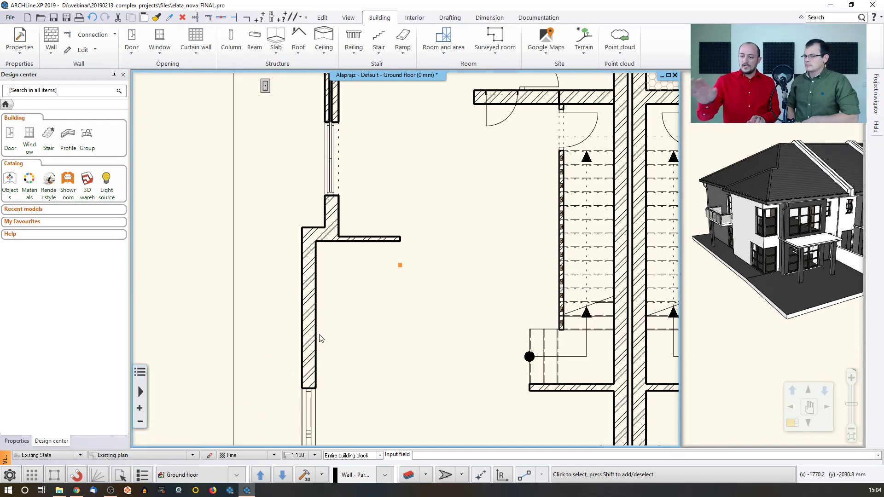
scroll(318, 304, "down", 3)
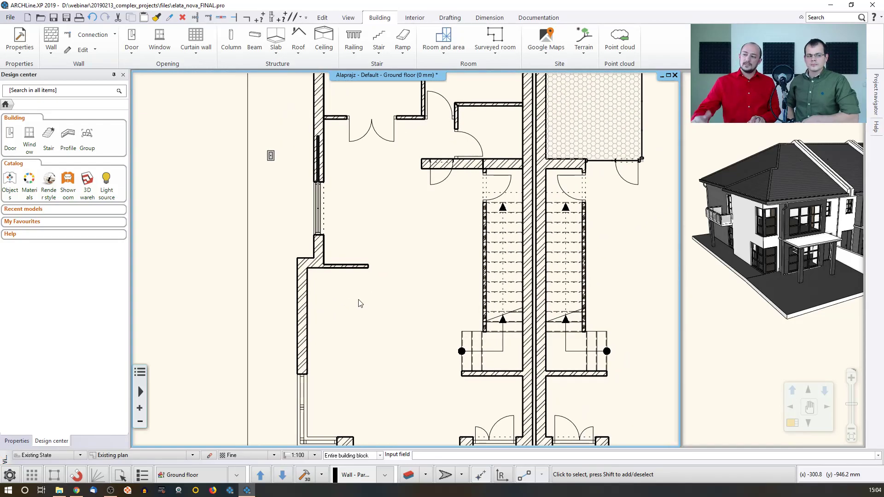
middle_click_drag(429, 231, 394, 295)
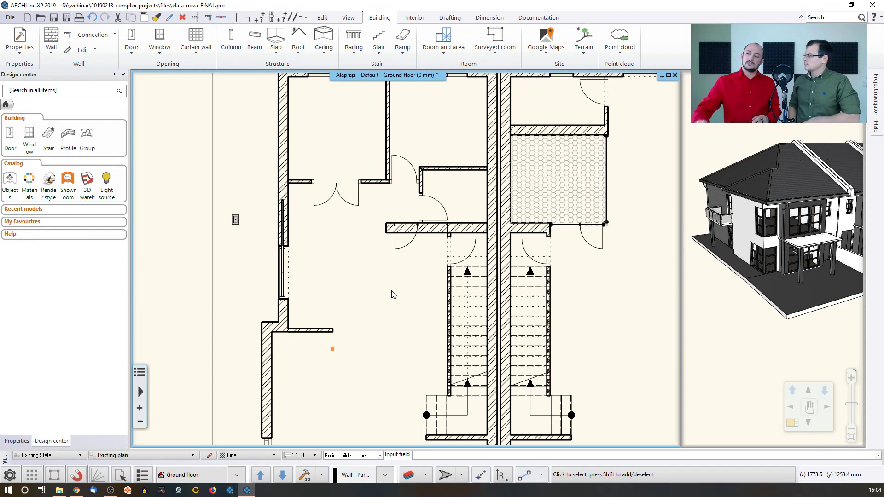
middle_click_drag(440, 103, 427, 145)
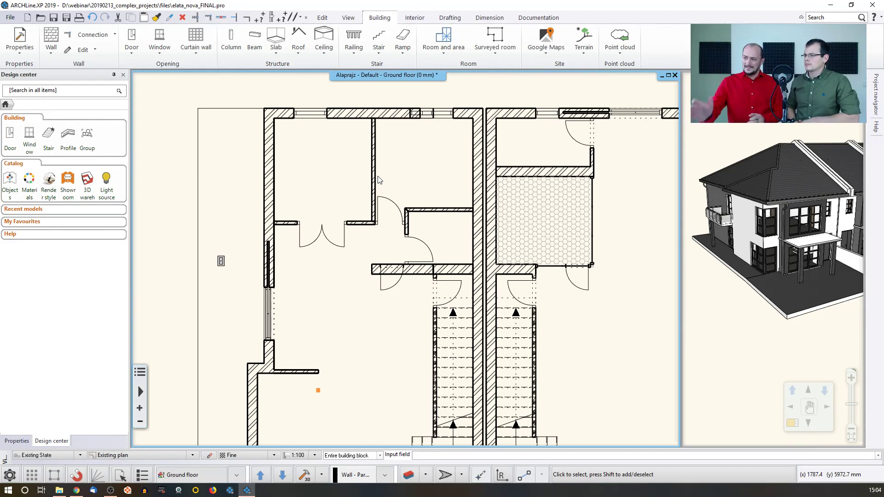
left_click(348, 17)
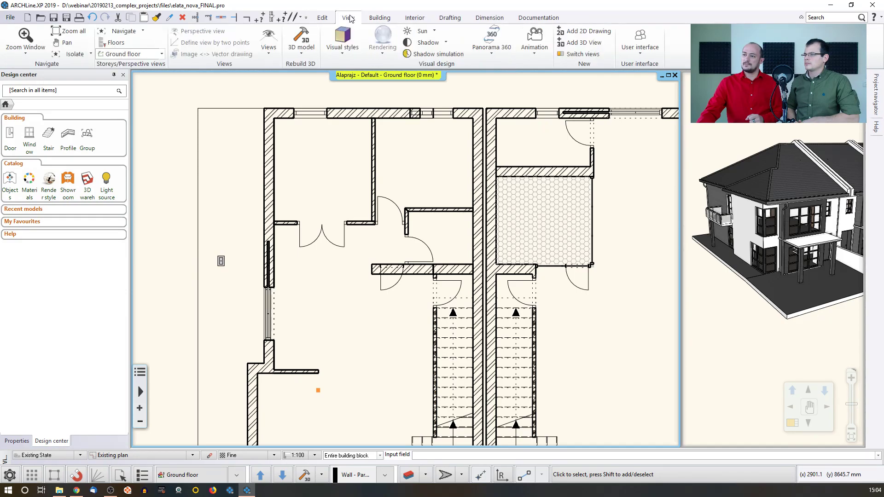
left_click(322, 18)
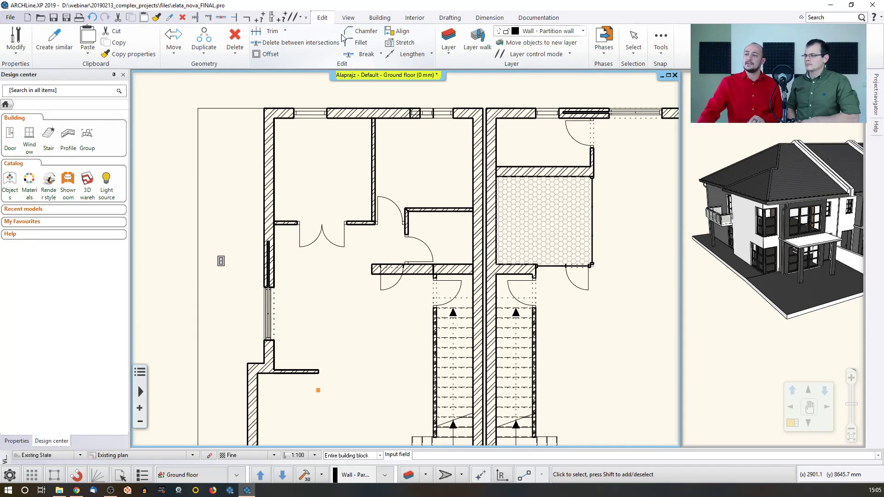
left_click(604, 46)
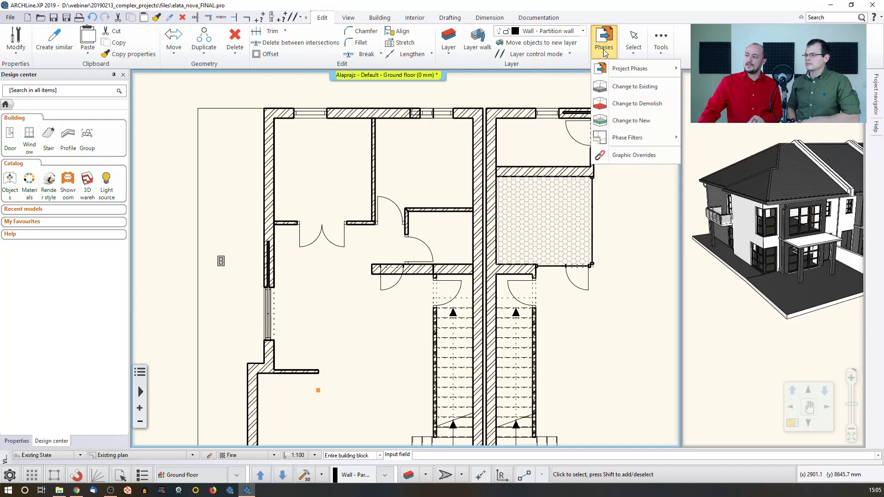
left_click(646, 104)
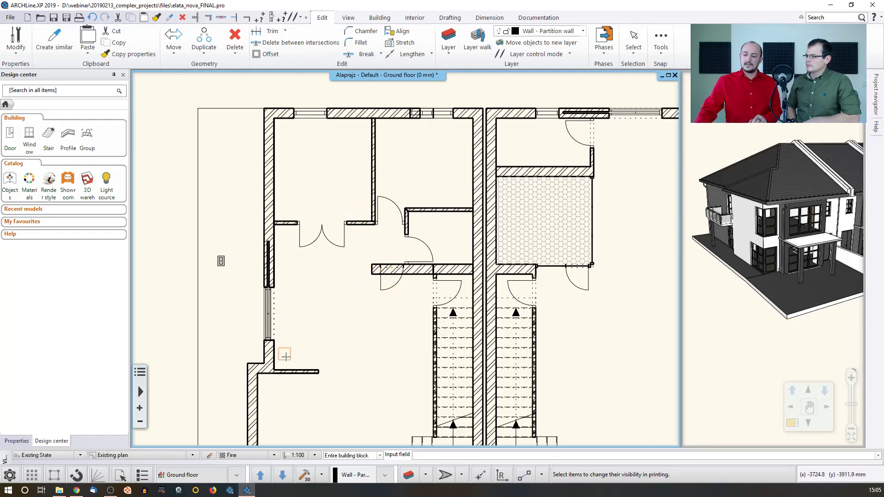
key("Escape")
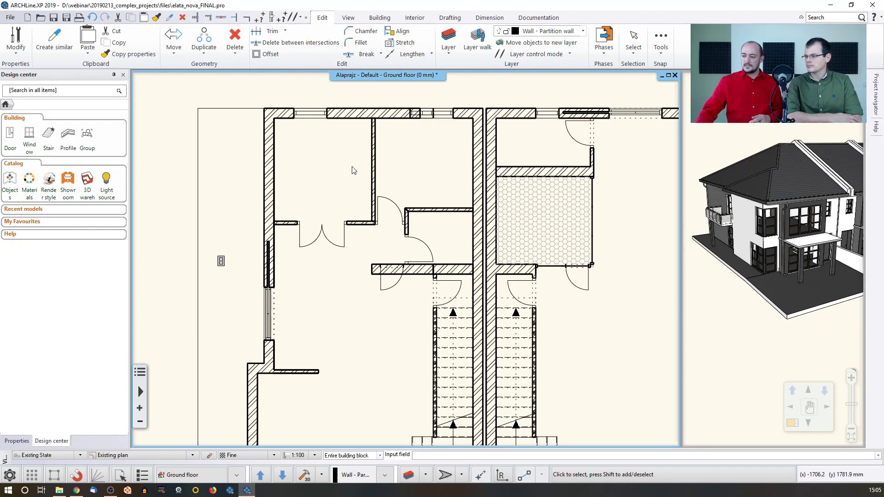
Step: Switch the ground floor plan's phase filter to Demolition plan and examine the demolished parts in the 3D model
left_click(192, 455)
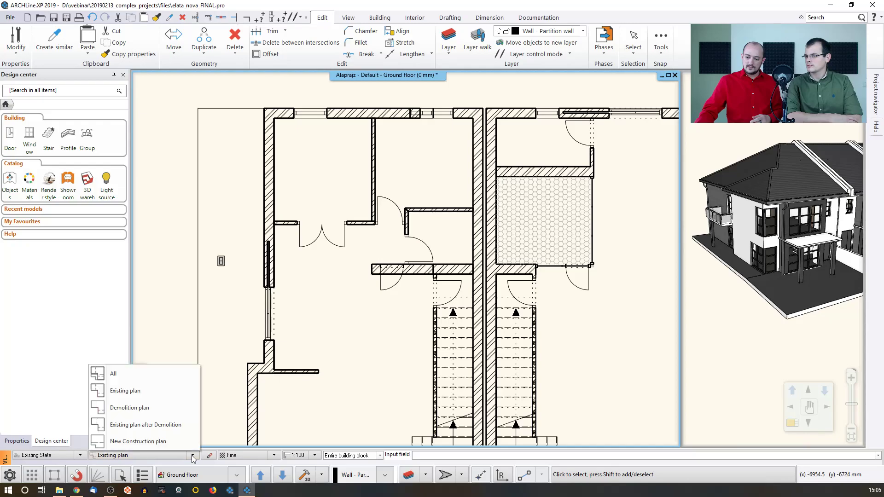
left_click(171, 412)
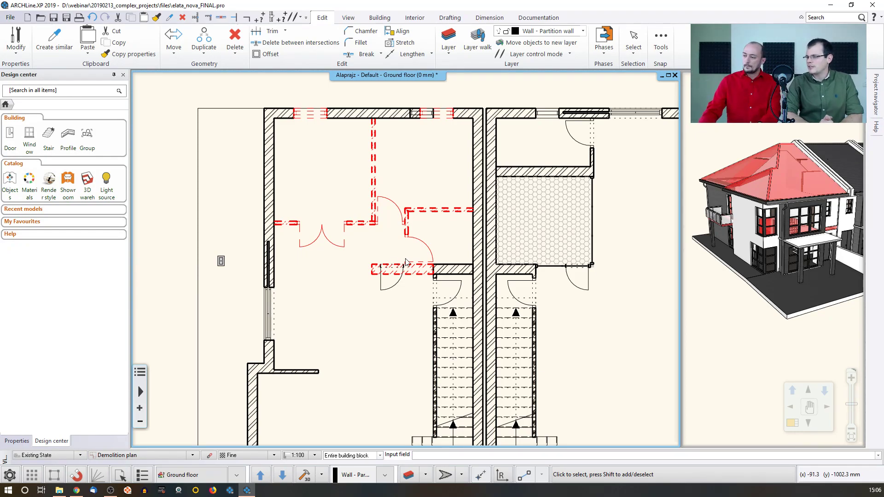
middle_click_drag(759, 208, 783, 203)
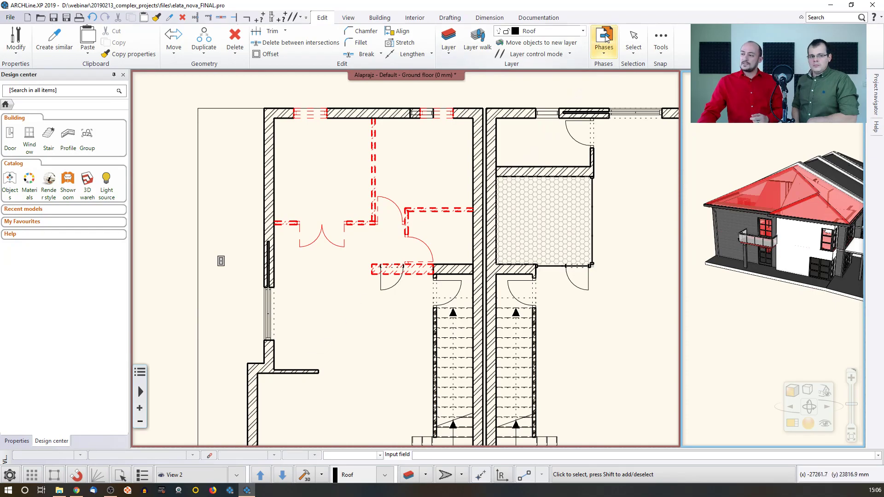
Step: Change the phase of the newly drawn short partition wall to Demolish
left_click(606, 51)
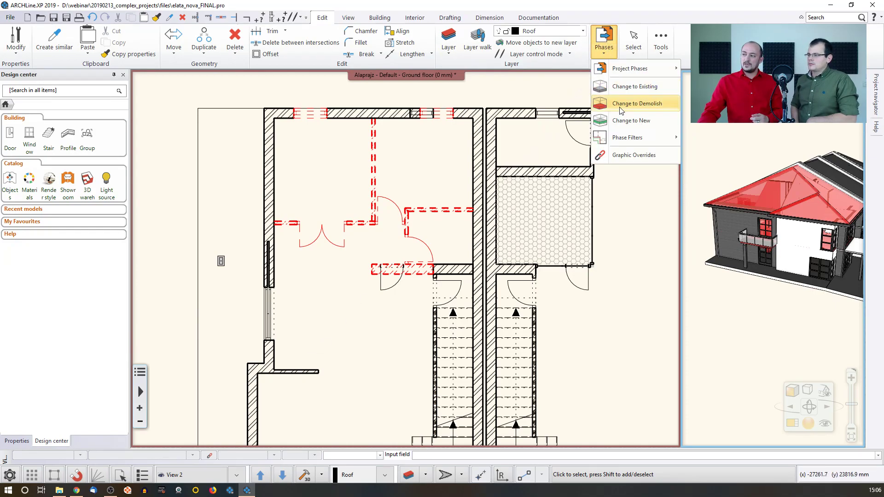
middle_click_drag(338, 353, 341, 348)
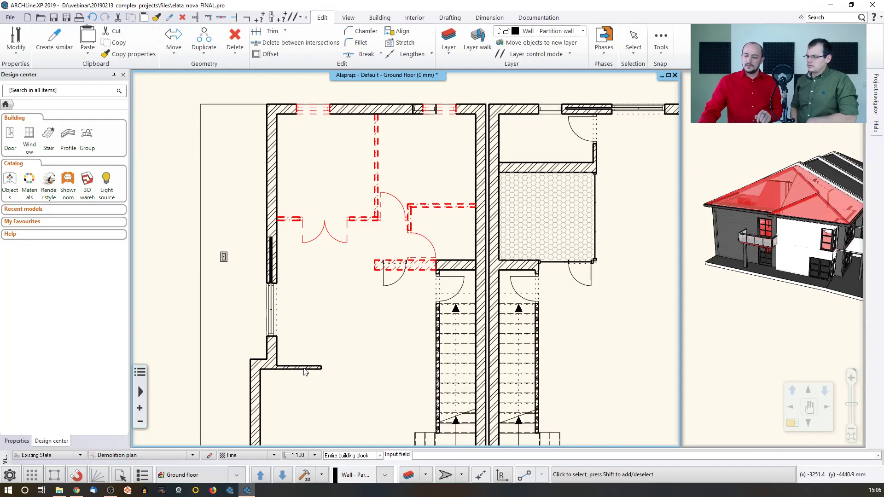
right_click(304, 368)
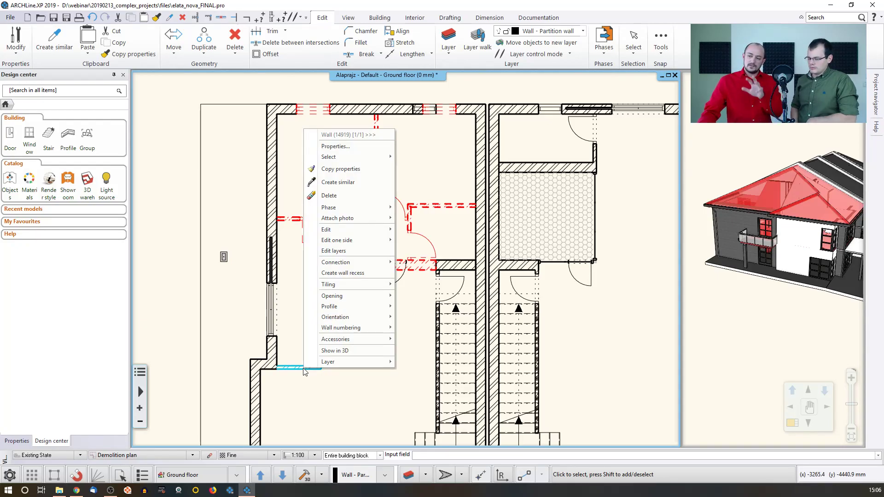
mouse_move(363, 208)
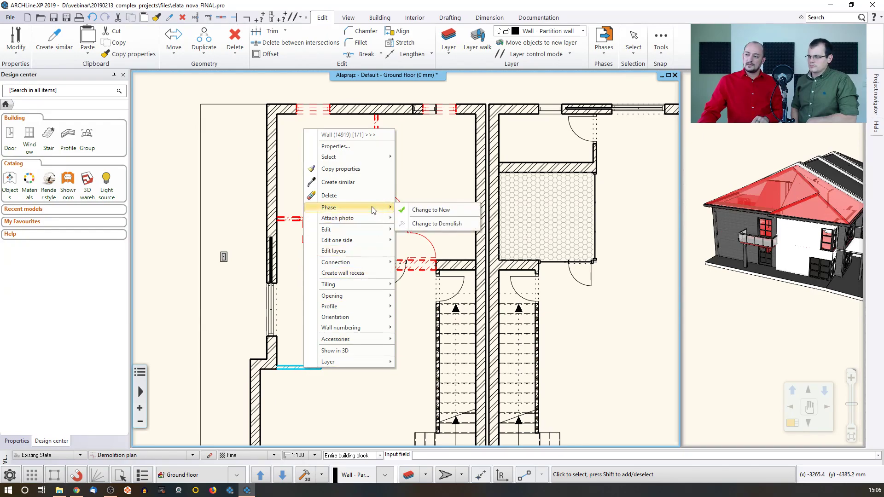
left_click(448, 223)
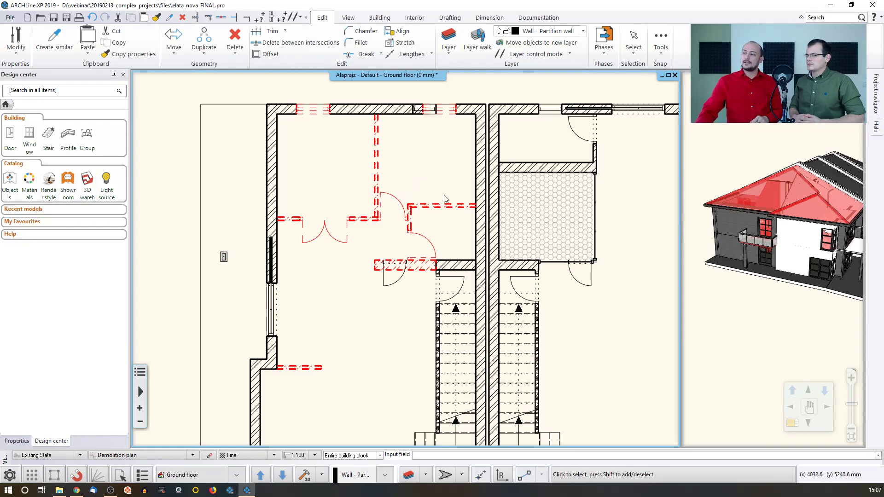
Step: Review the graphic override settings for demolished elements in the Demolition plan filter, then leave them without saving changes
left_click(603, 41)
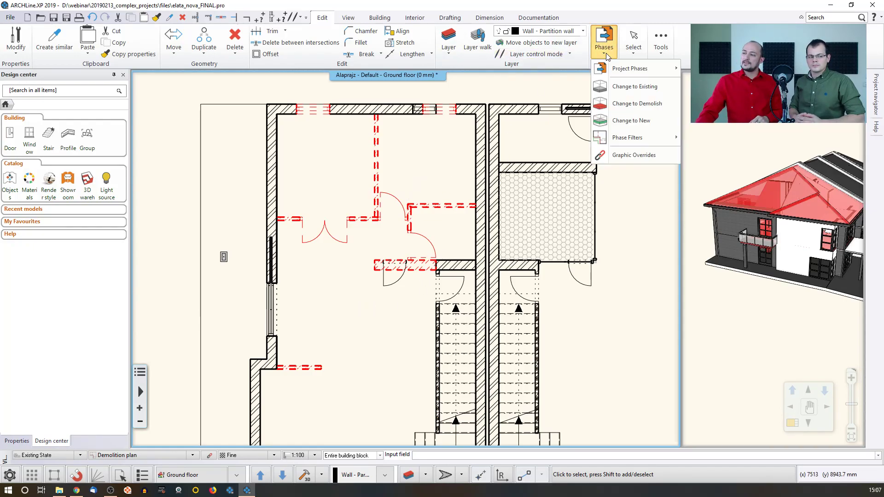
left_click(643, 153)
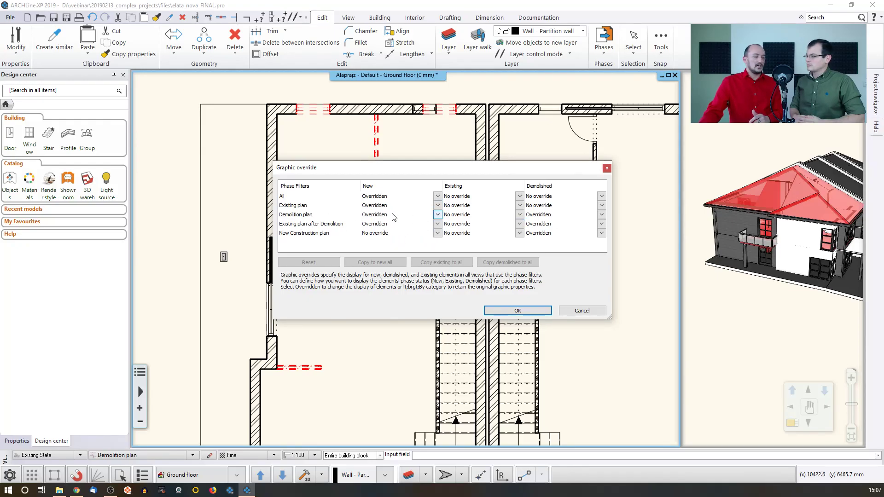
left_click_drag(446, 172, 644, 121)
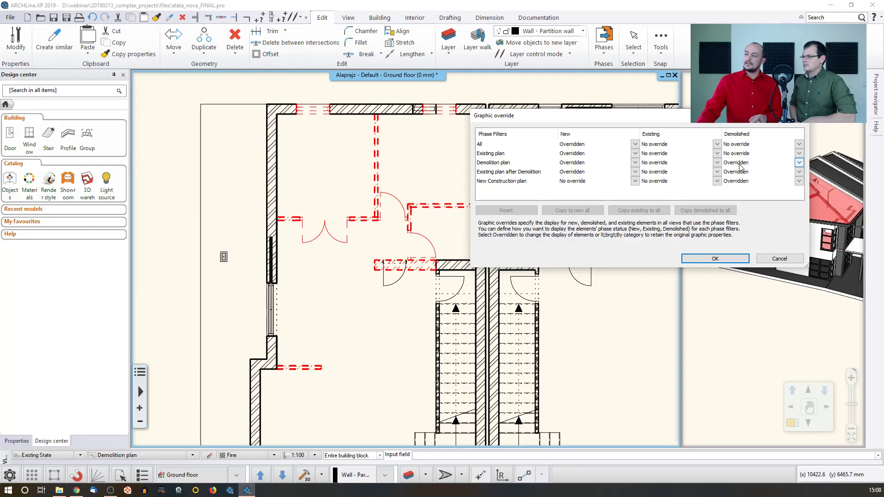
left_click(799, 164)
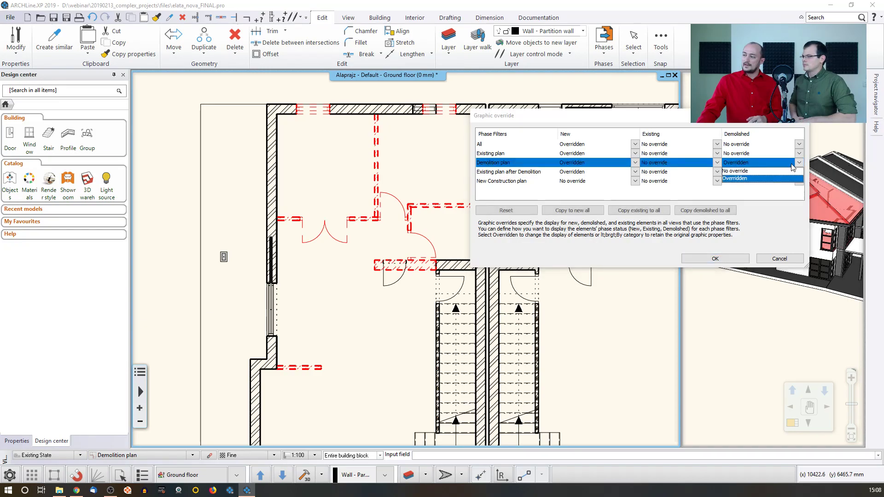
left_click(745, 181)
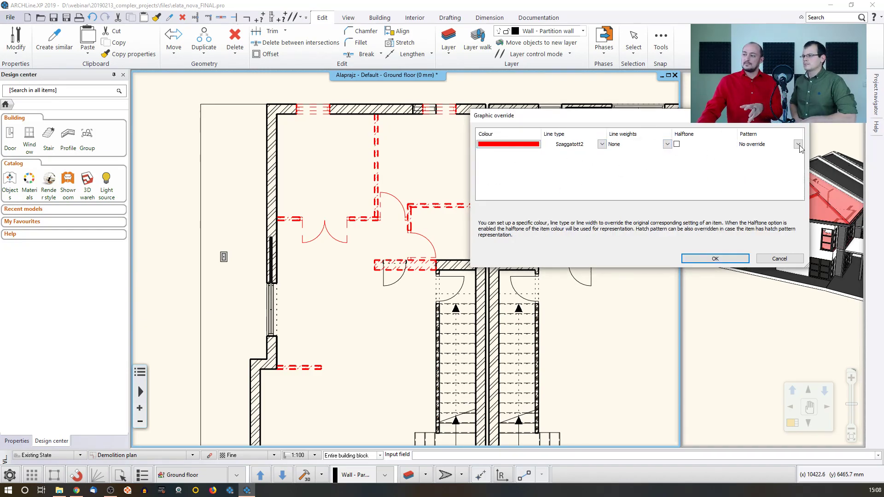
left_click(782, 259)
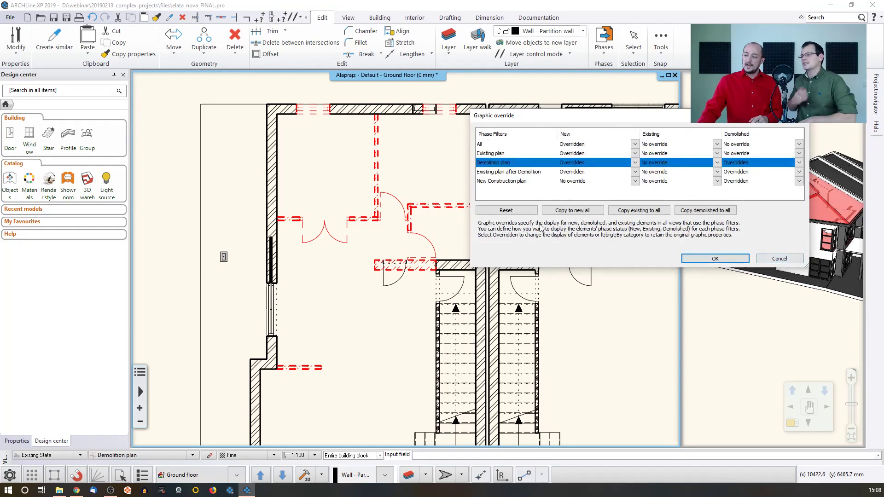
left_click(767, 259)
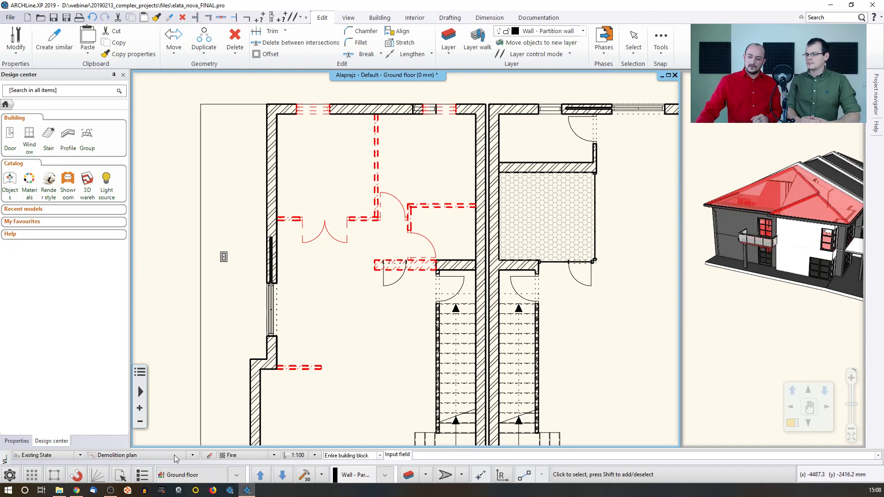
Step: Switch the ground floor plan's phase filter to Existing plan after Demolition, and finally to New Construction plan
left_click(192, 455)
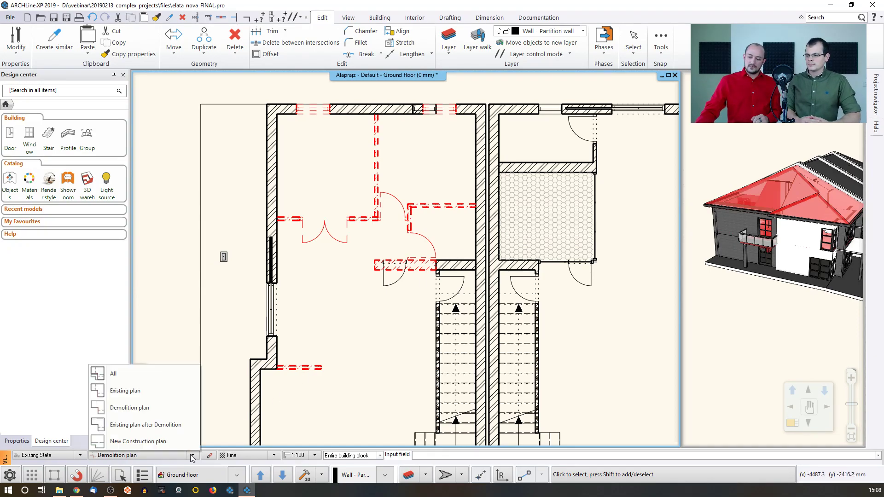
left_click(158, 425)
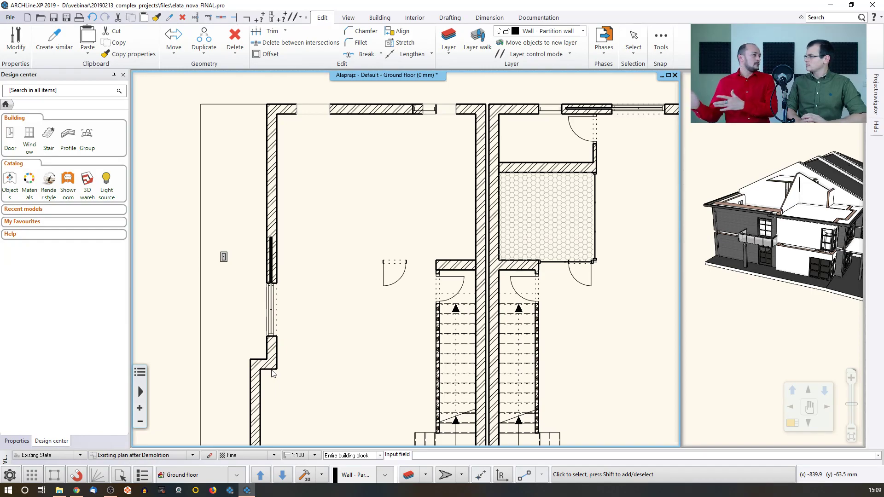
left_click(193, 455)
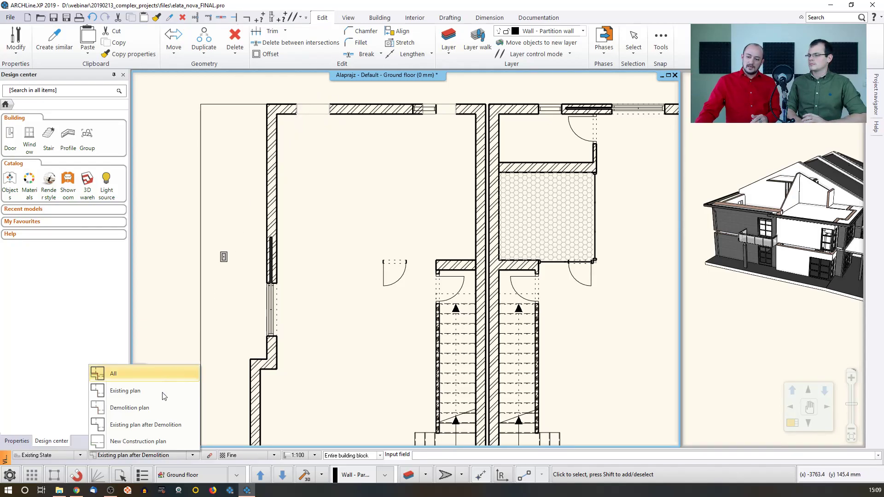
left_click(156, 440)
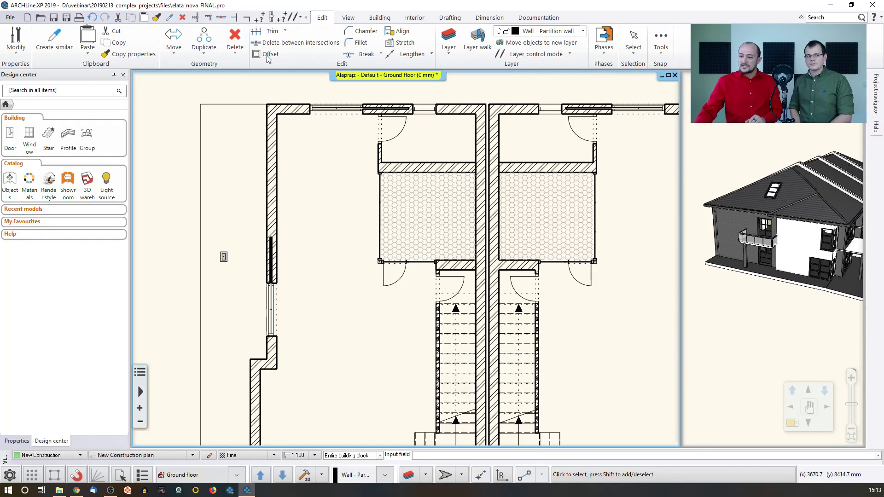
Step: Turn on the layers -1st floor furniture, -ground floor furniture and -kitchen with Layer Walk
left_click(425, 476)
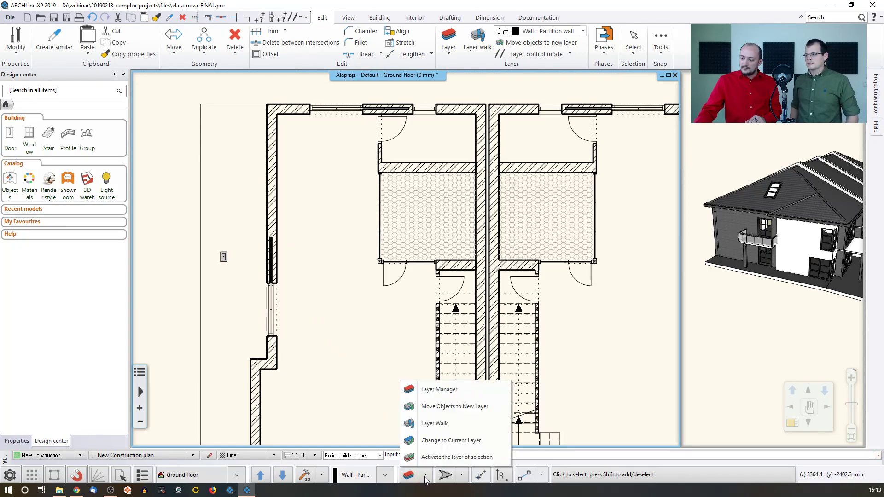
left_click(448, 424)
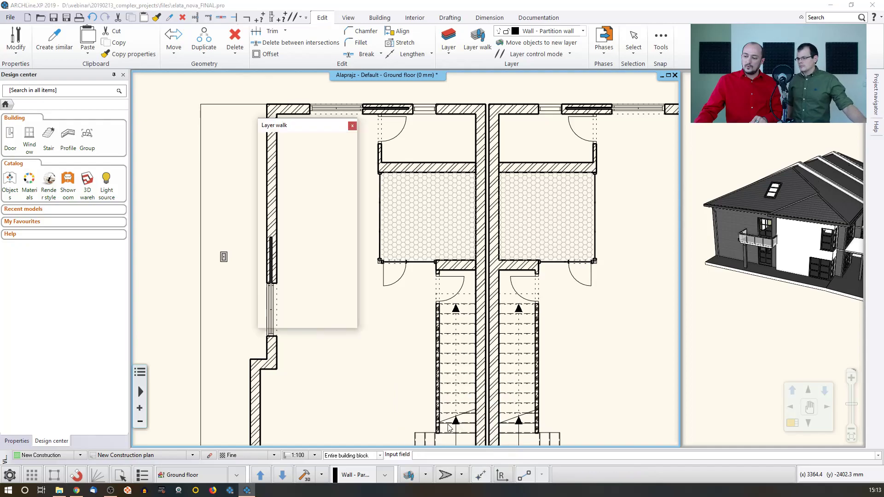
left_click_drag(349, 236, 366, 159)
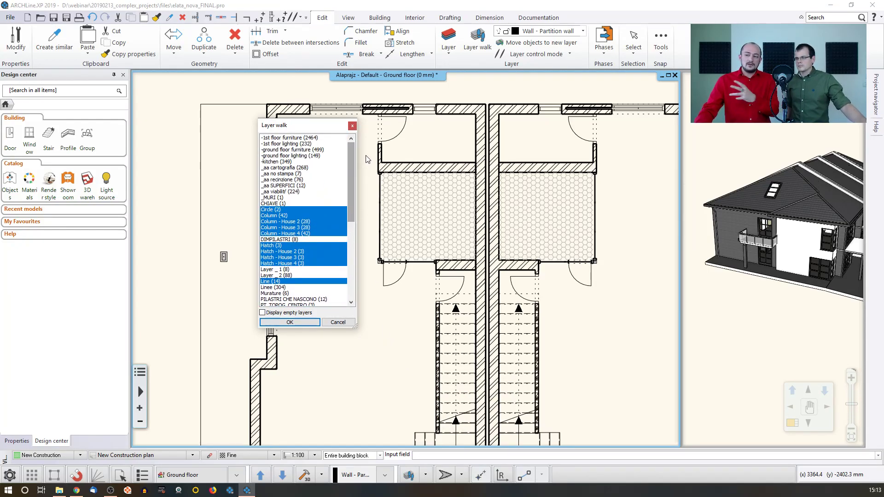
left_click_drag(317, 126, 533, 136)
left_click(510, 146)
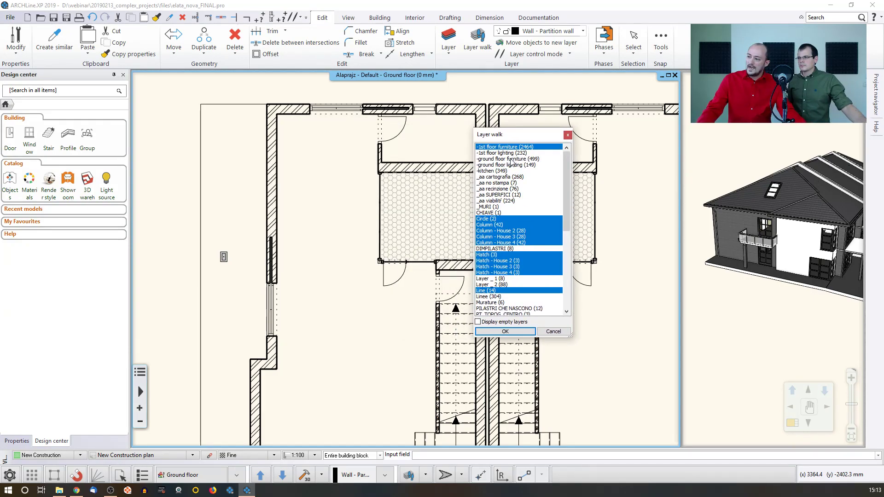
left_click(511, 159)
left_click(507, 171)
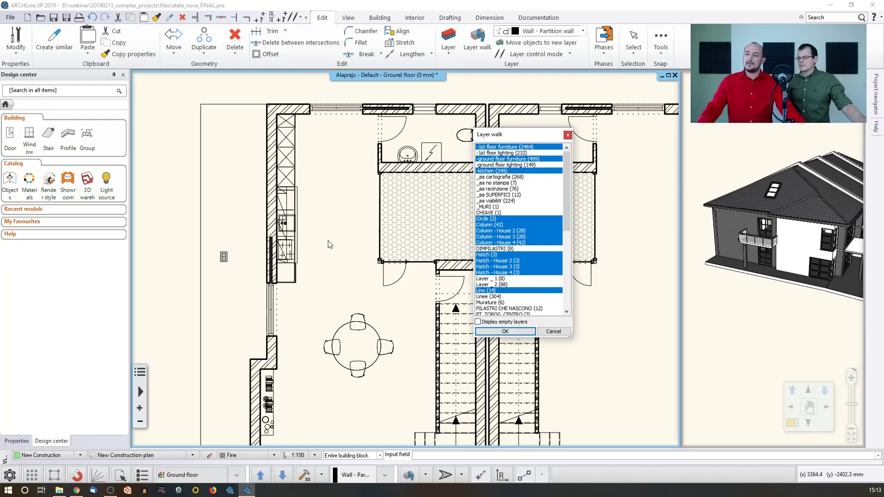
left_click(503, 332)
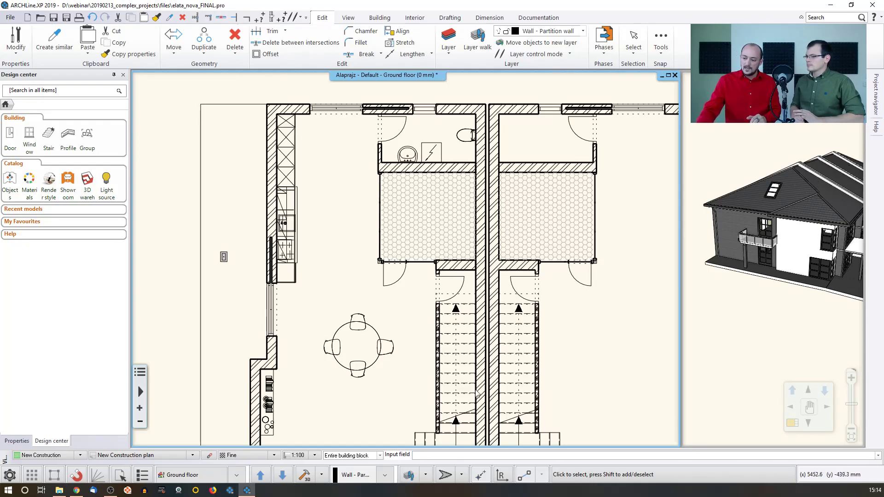
Step: Examine how the All layers, Entire building block and My house visibility groups switch layers in the Layer Manager, leaving without saving changes
left_click(425, 474)
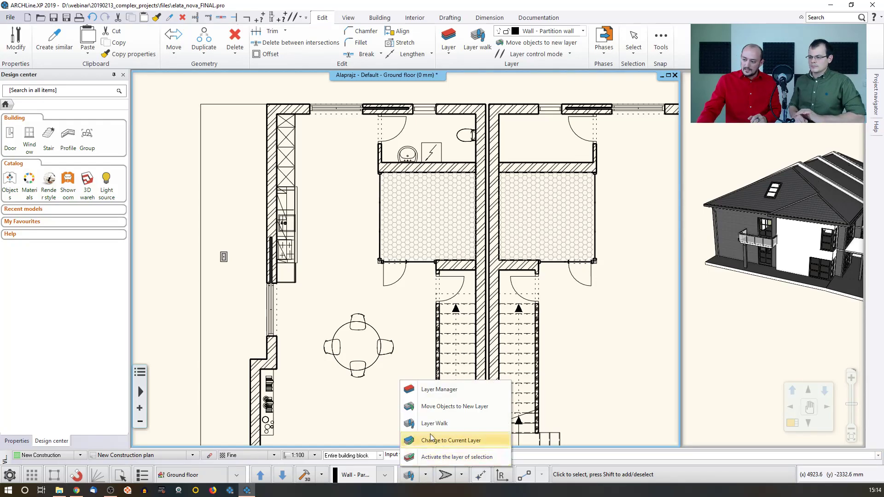
left_click(440, 392)
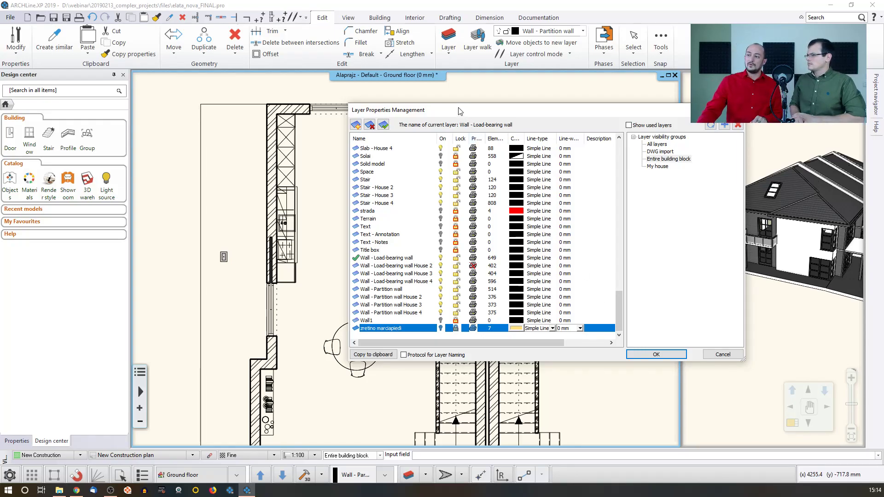
left_click_drag(466, 110, 409, 107)
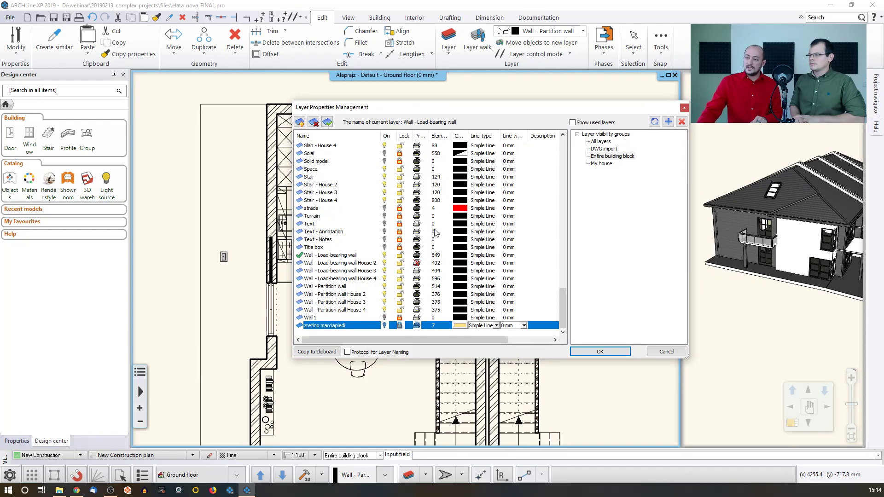
left_click_drag(565, 297, 576, 146)
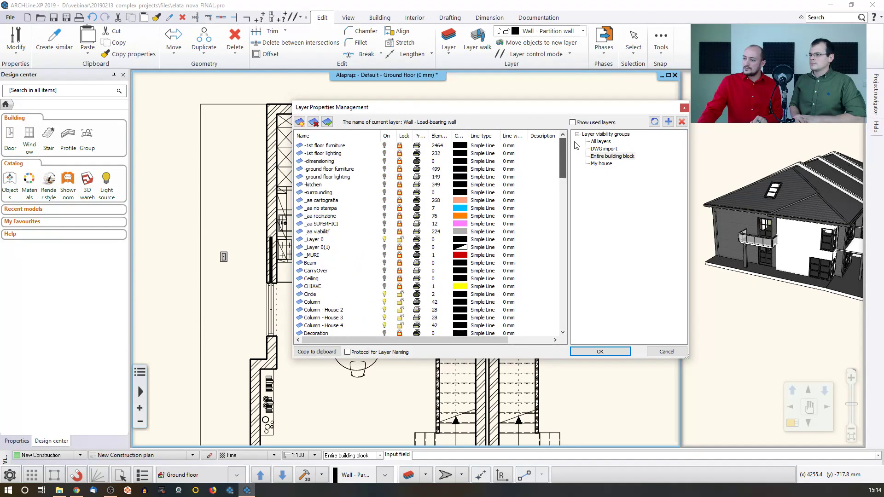
left_click(347, 147)
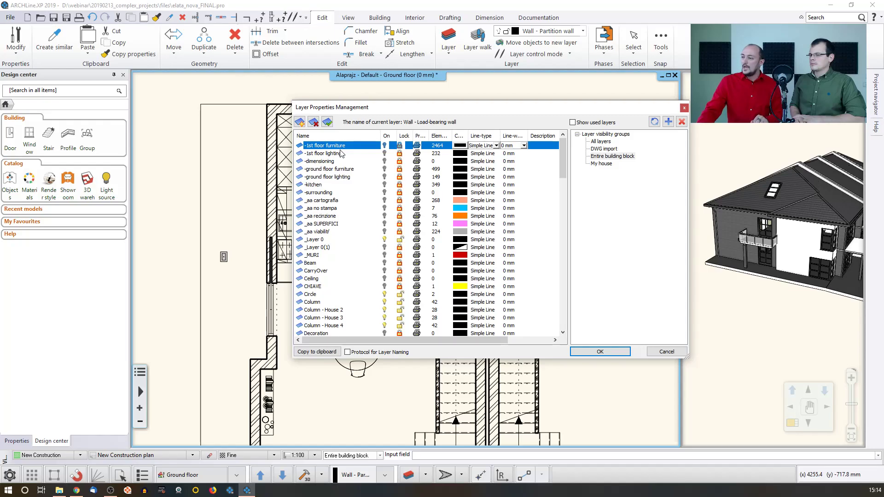
left_click(600, 143)
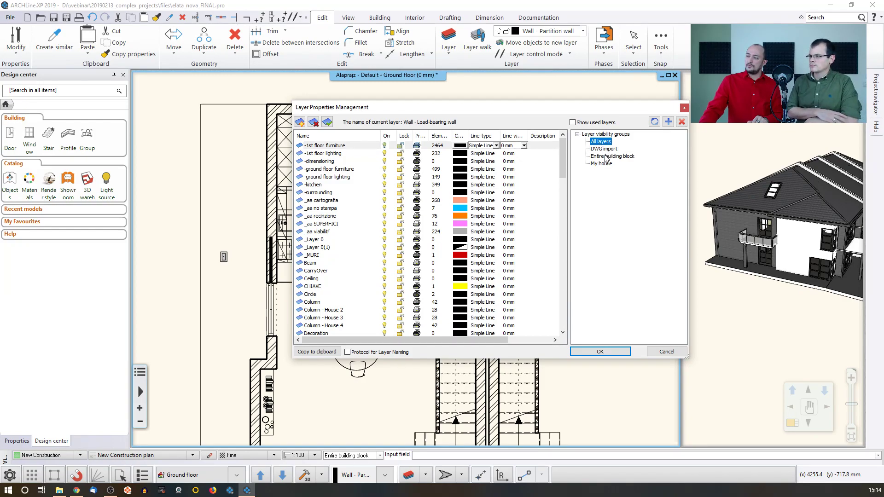
left_click(605, 158)
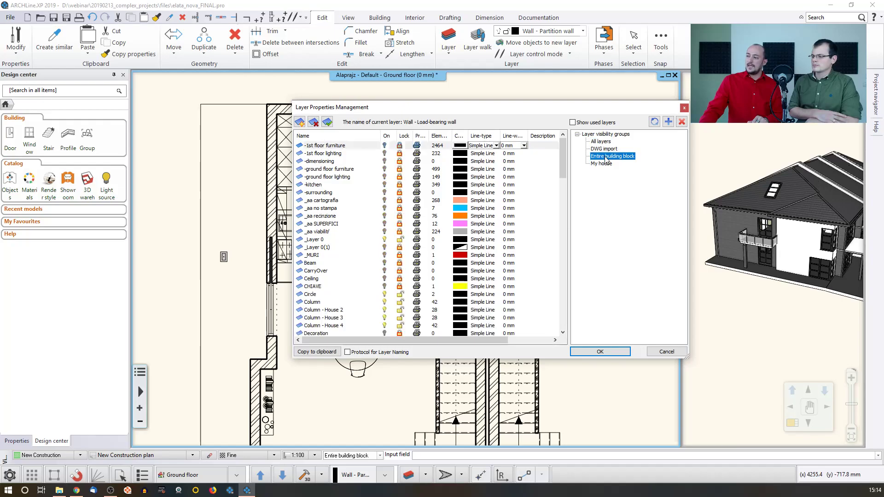
left_click(604, 165)
left_click(604, 158)
left_click(601, 143)
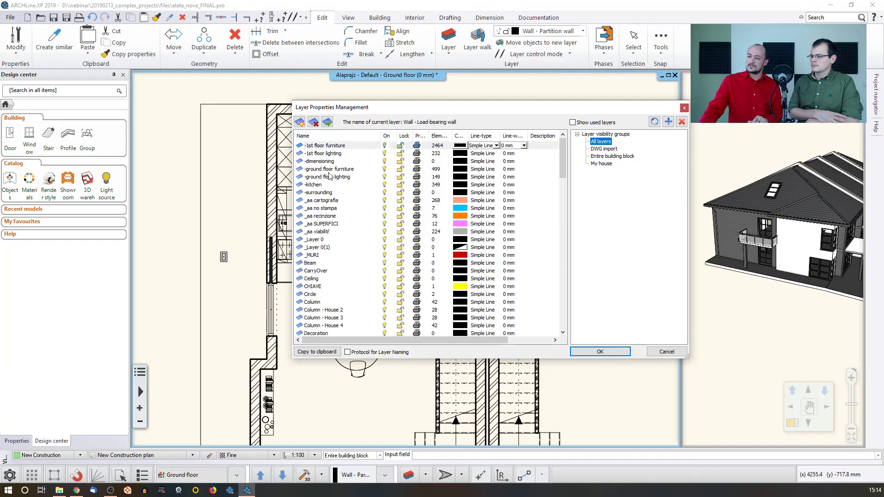
left_click(614, 156)
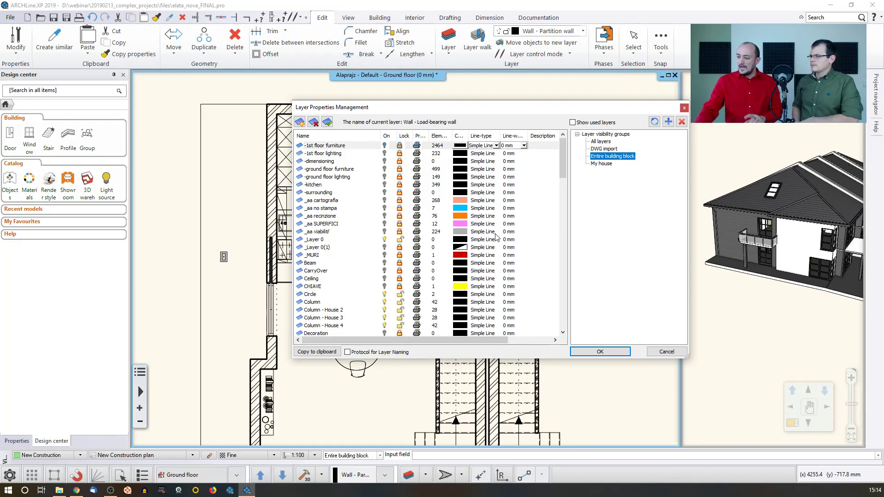
left_click(665, 351)
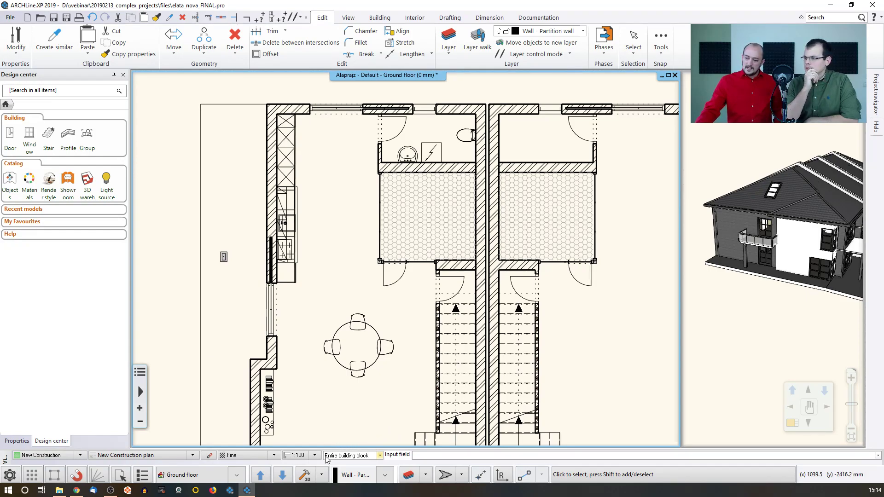
Step: Apply the layer visibility groups All layers, Entire building block and finally My house to the ground floor plan
left_click(380, 456)
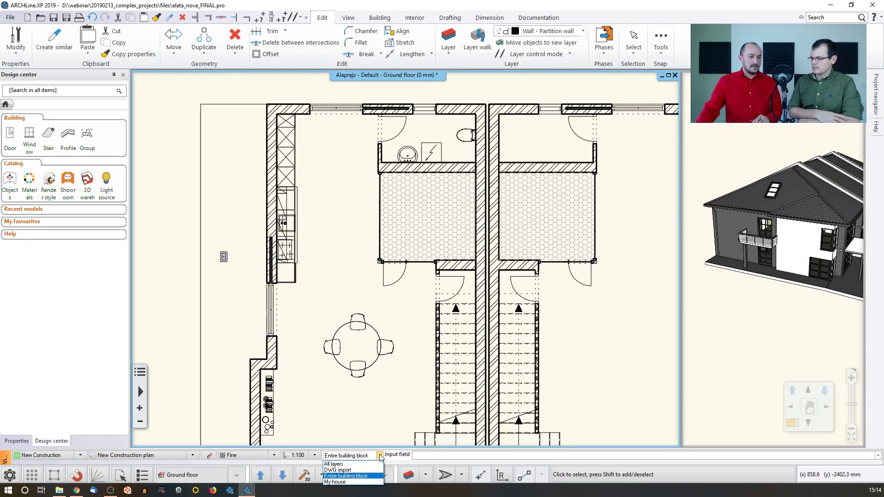
left_click(363, 464)
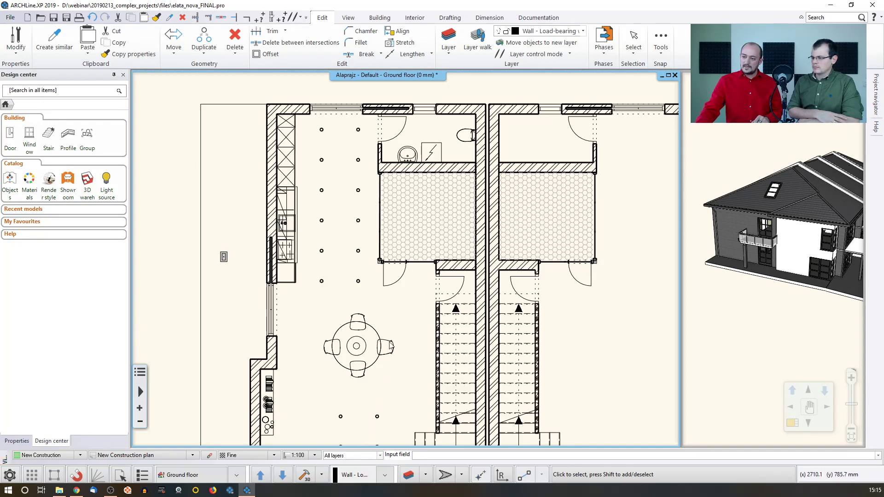
scroll(393, 418, "down", 3)
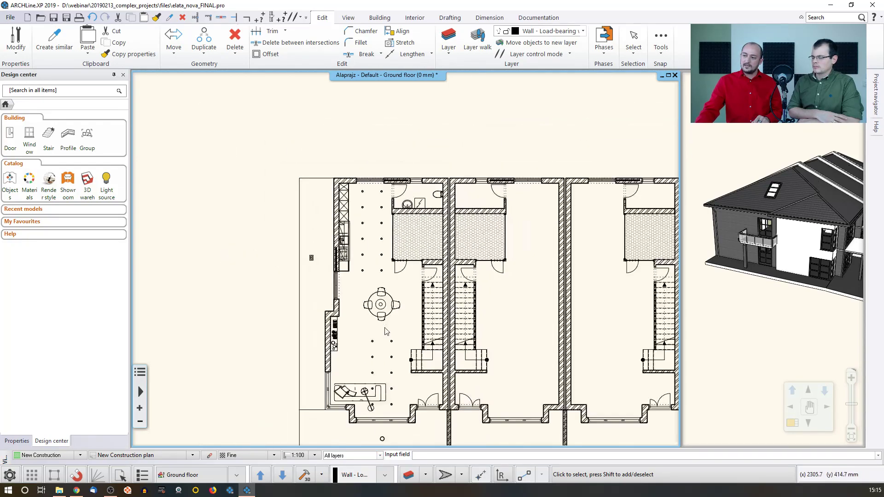
left_click(379, 456)
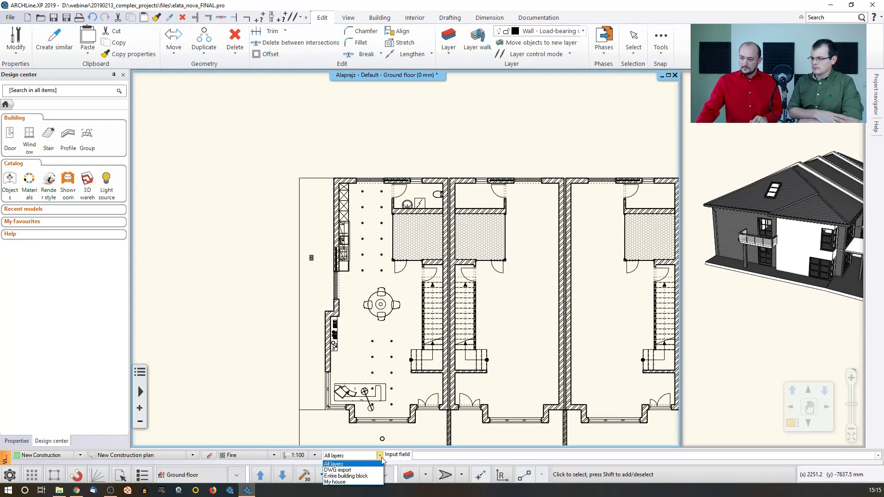
left_click(356, 477)
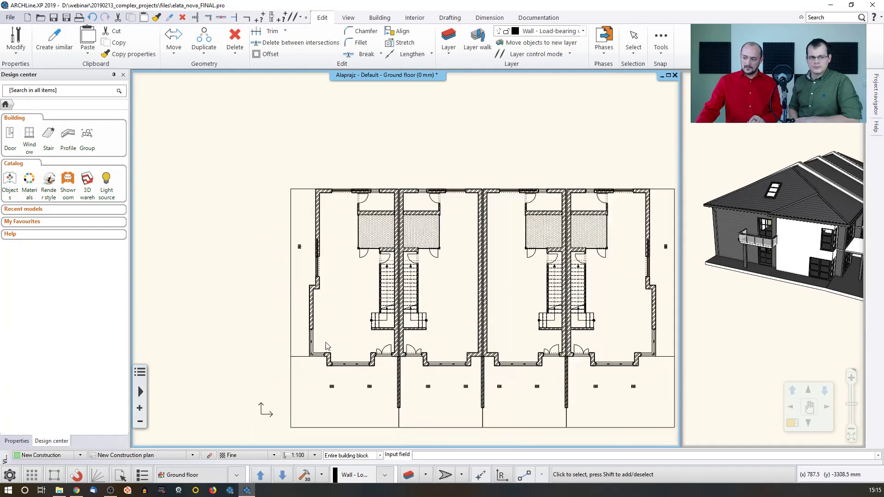
left_click(379, 455)
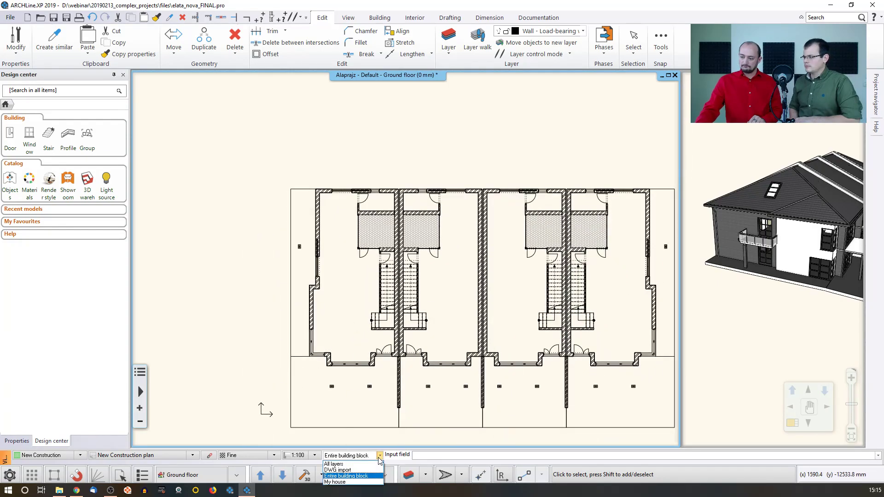
left_click(348, 482)
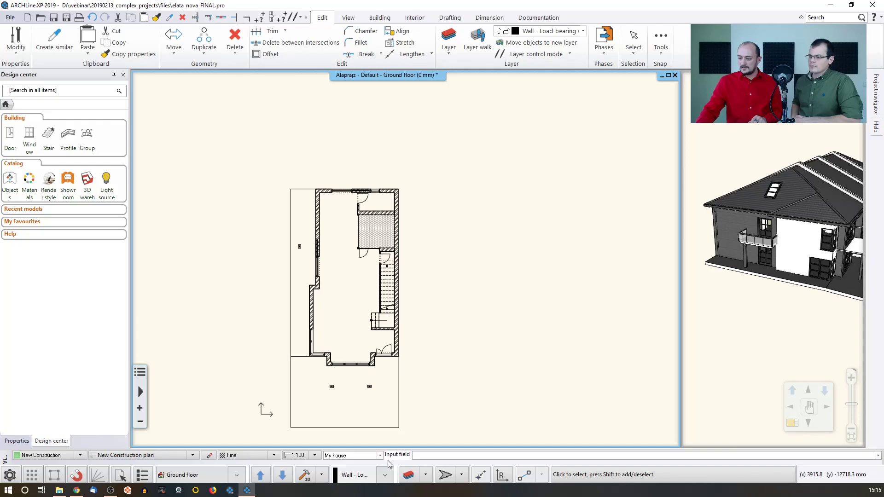
Step: Starting from the My house group, unlock and turn on the layers -1st floor furniture, -ground floor furniture and -kitchen in the Layer Manager
left_click(409, 475)
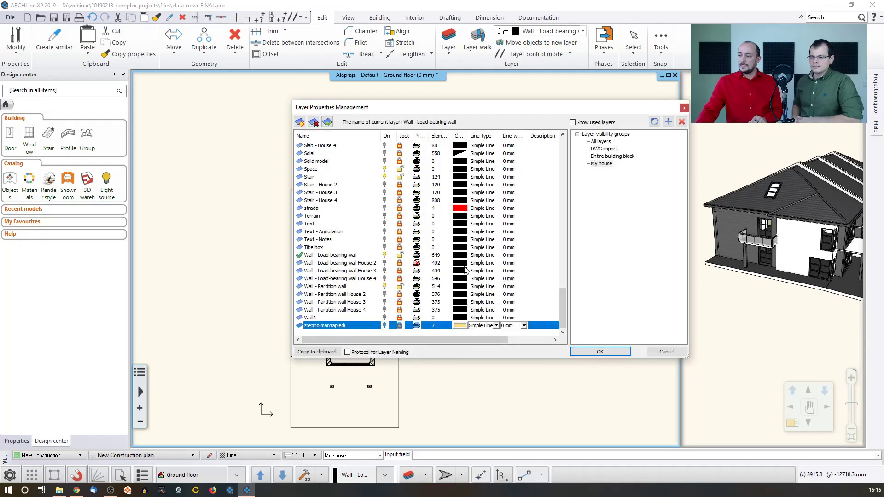
left_click(602, 165)
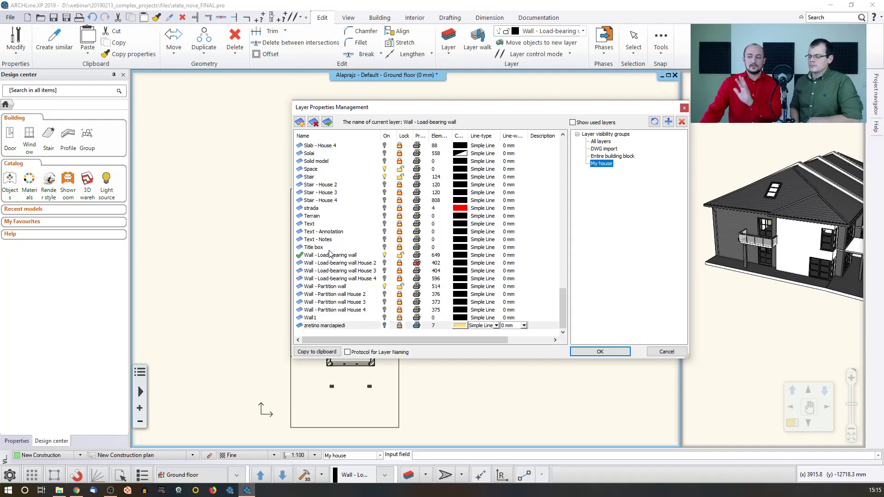
left_click_drag(560, 303, 561, 161)
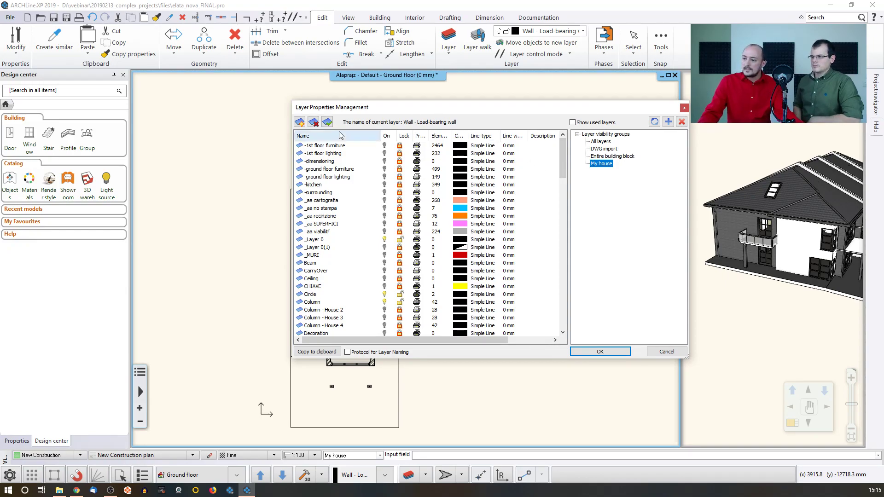
left_click(400, 146)
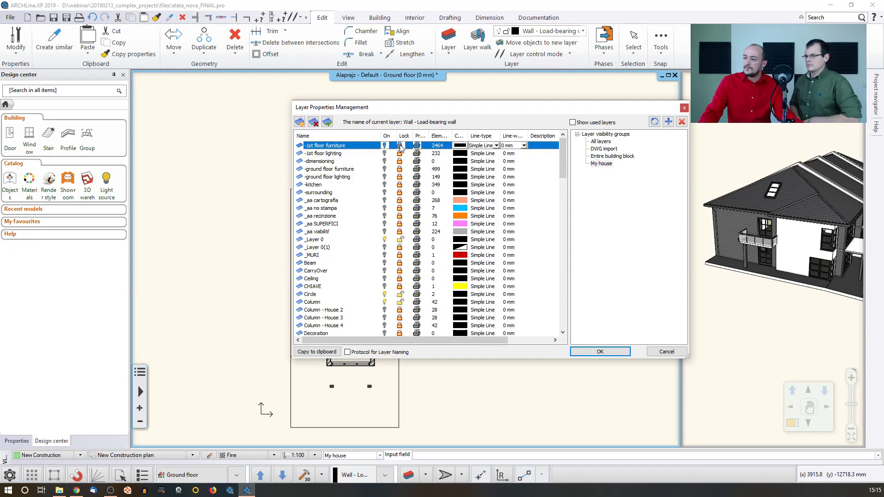
left_click(399, 169)
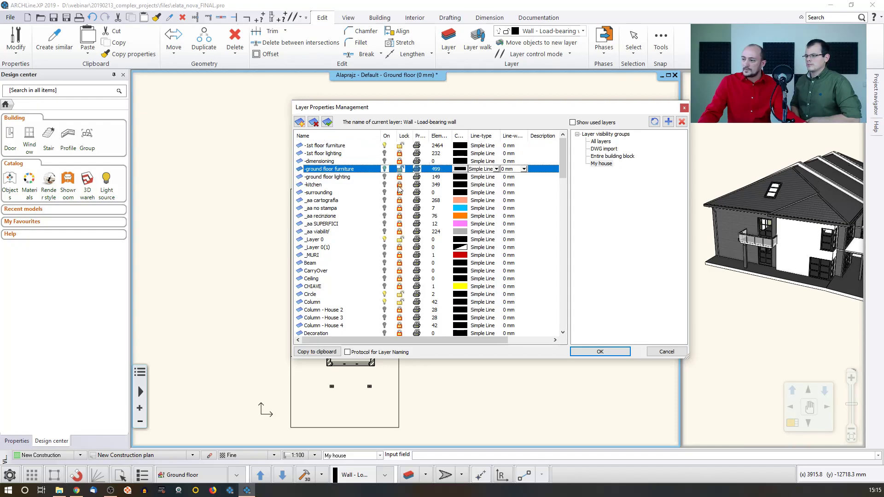
left_click(399, 186)
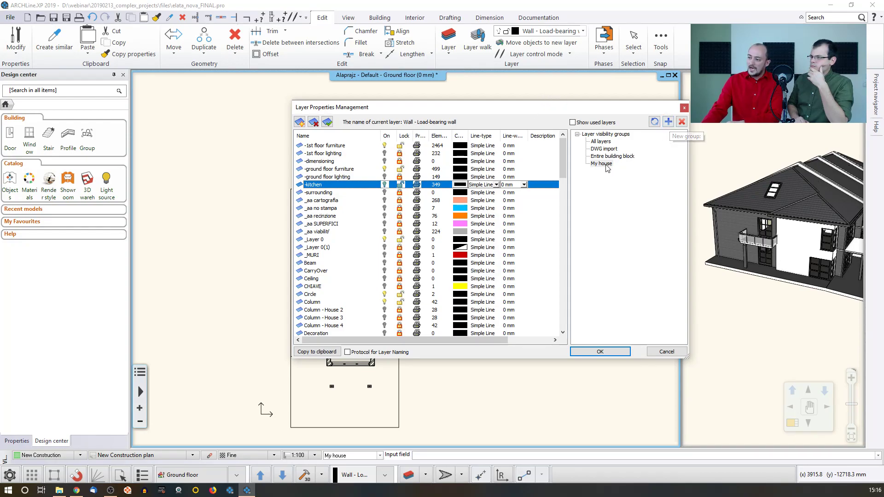
Step: Save the current layer states as a new layer visibility group named MHF
left_click(668, 121)
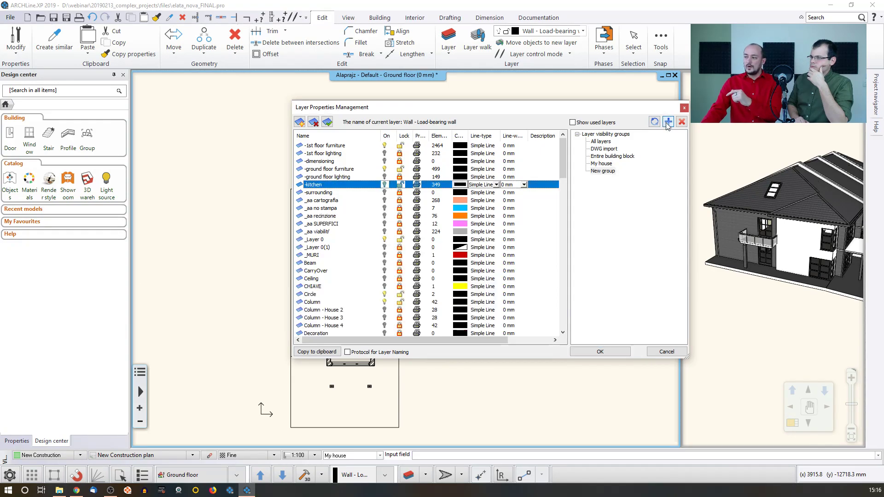
left_click(611, 172)
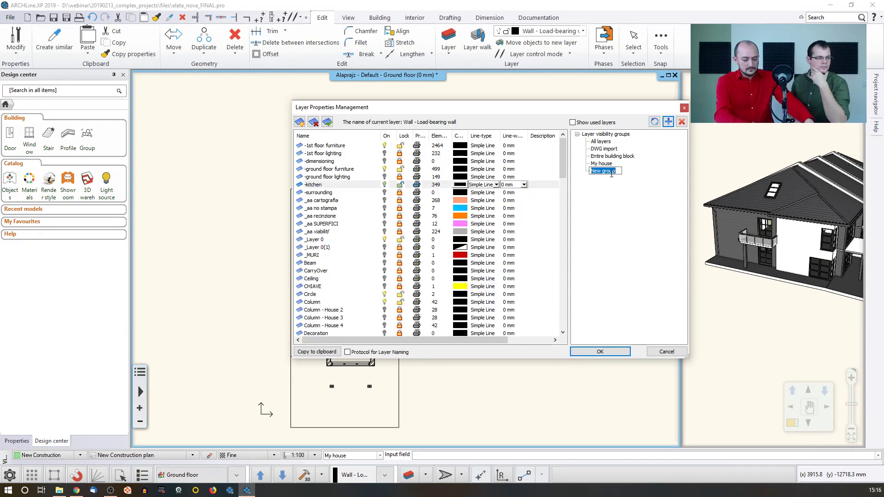
type("MH")
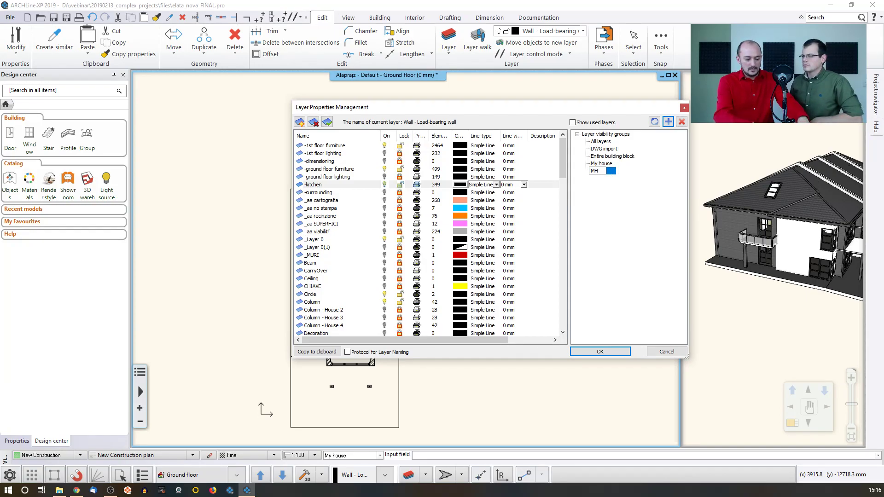
type("F")
key("Return")
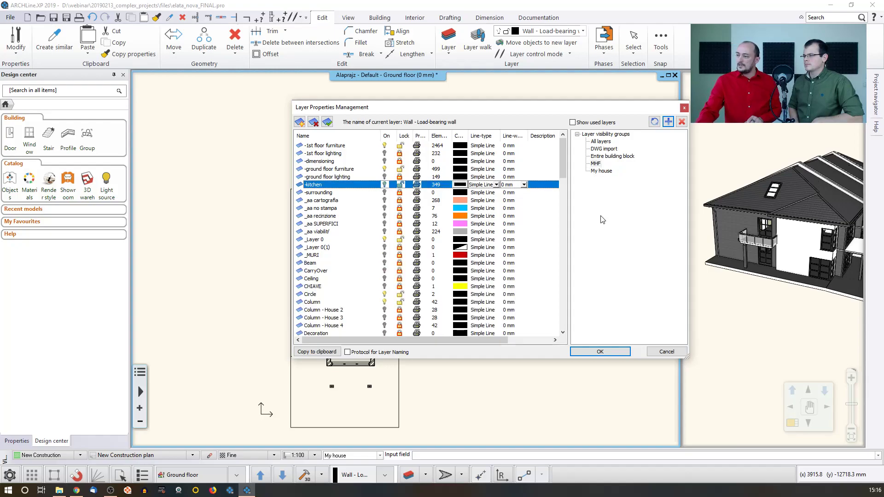
Step: Apply the layer visibility groups MHF, My house and finally Entire building block to the ground floor plan
left_click(595, 163)
left_click(599, 171)
left_click(595, 163)
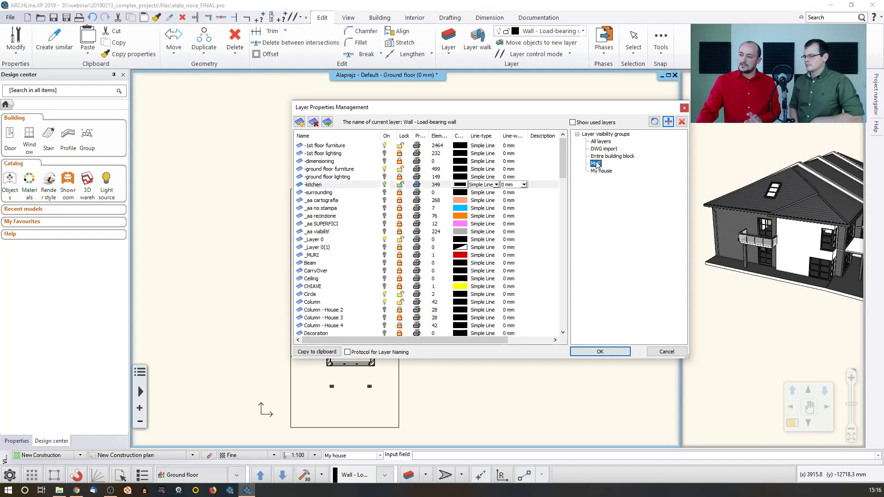
left_click(587, 352)
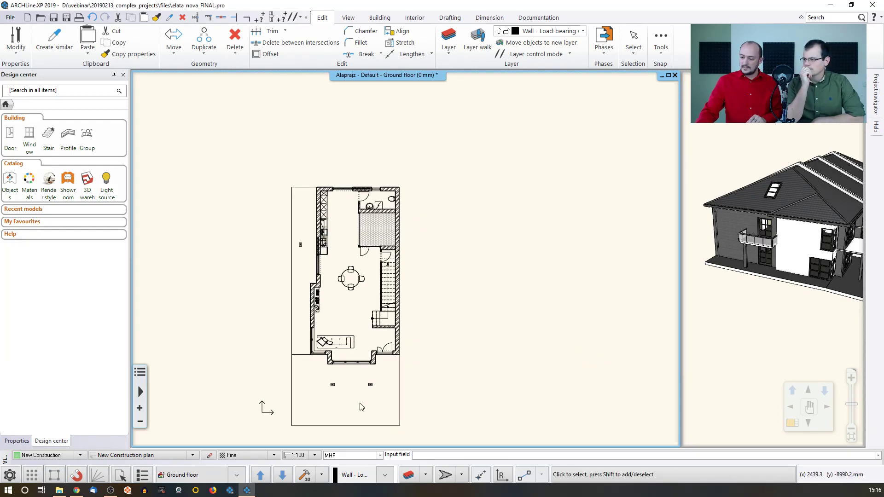
left_click(379, 455)
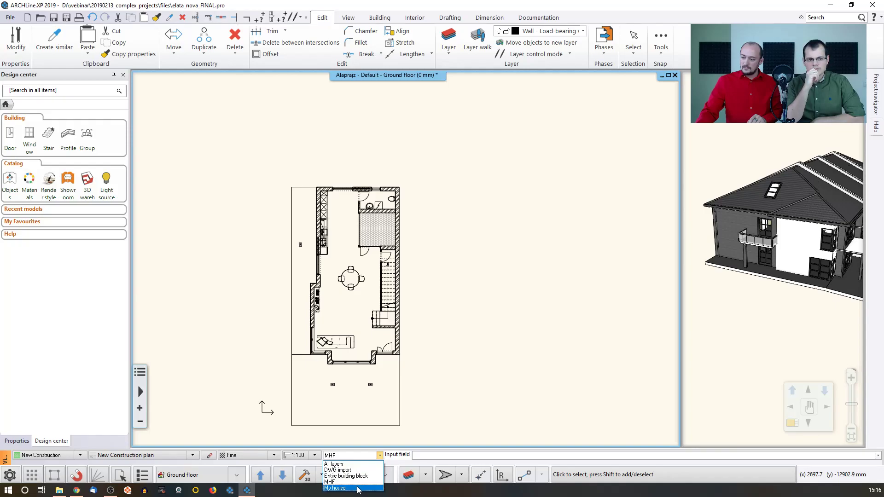
left_click(334, 488)
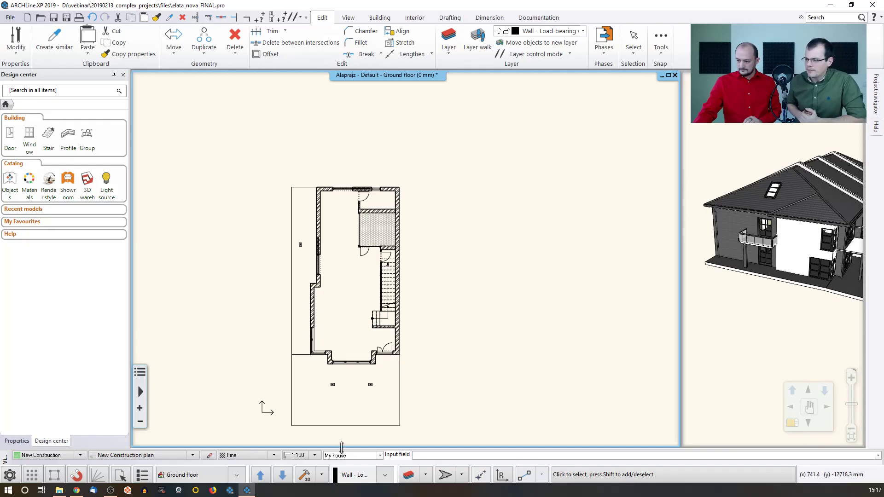
left_click(380, 456)
left_click(345, 475)
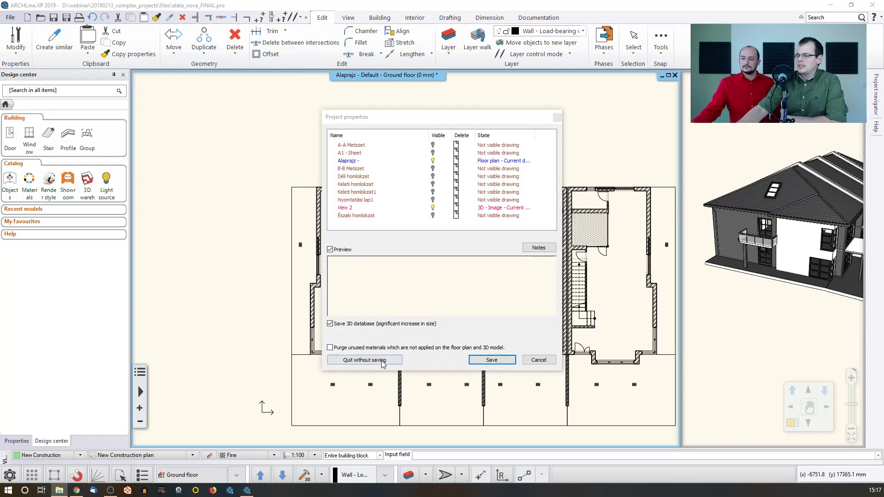
Step: Close the project without saving it
left_click(378, 363)
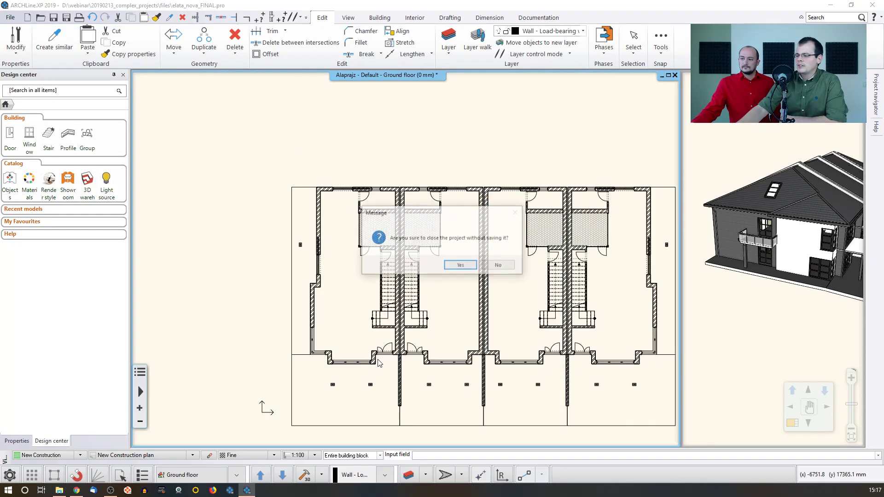
left_click(461, 265)
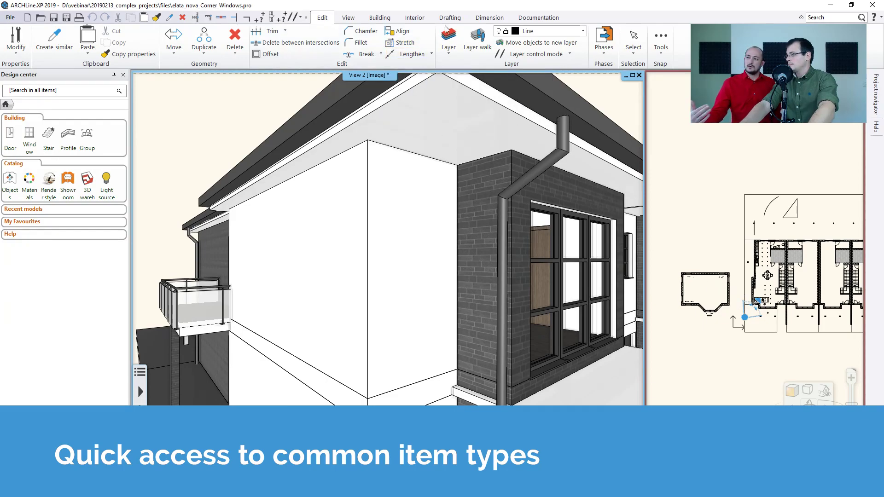
Step: Examine the single window models in the catalogue through the quick-access window types, returning to the window categories
left_click(381, 18)
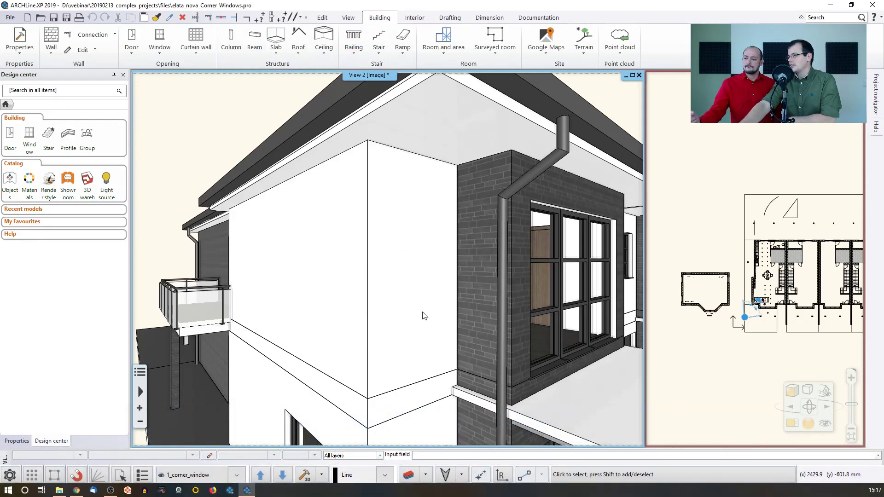
left_click(160, 41)
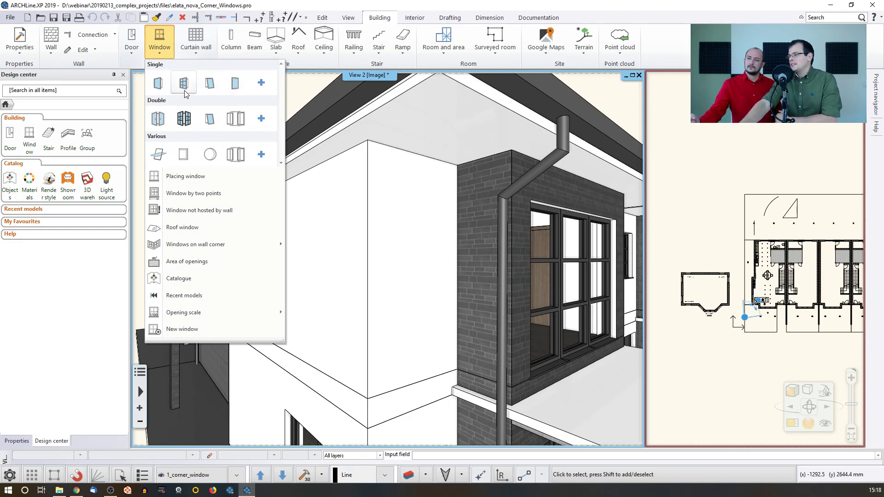
left_click(261, 84)
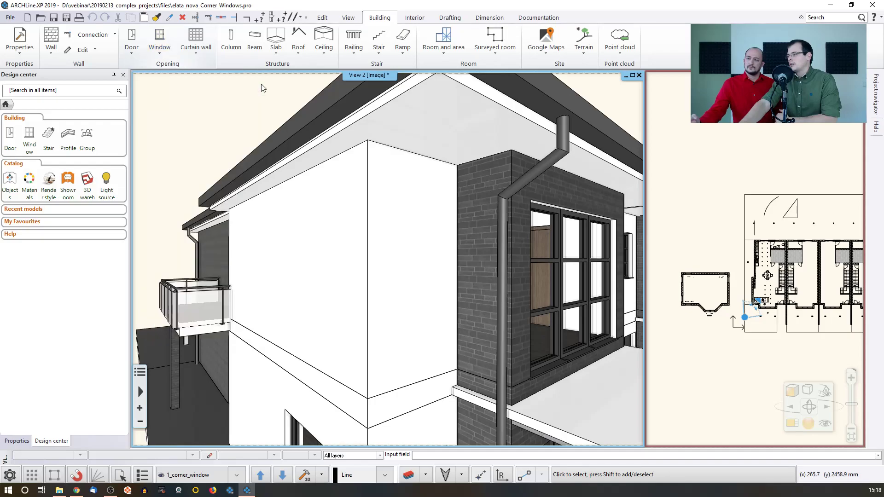
mouse_move(53, 187)
scroll(55, 322, "down", 10)
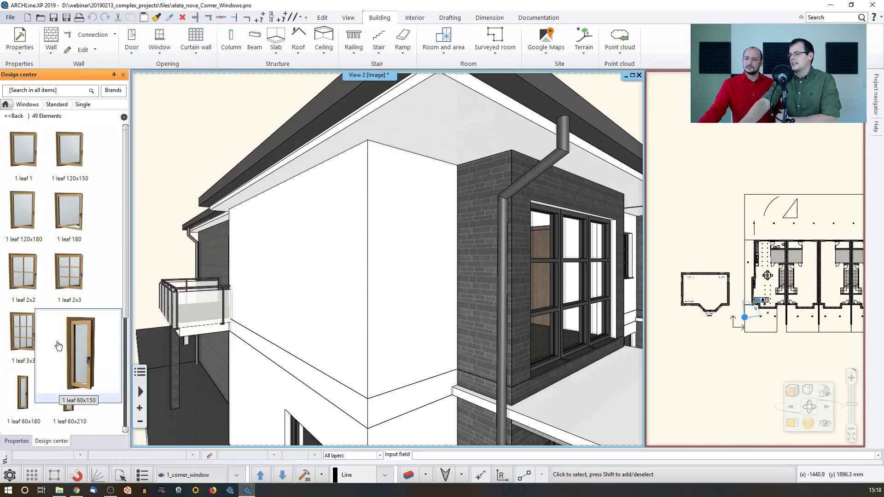
scroll(68, 315, "up", 5)
mouse_move(92, 288)
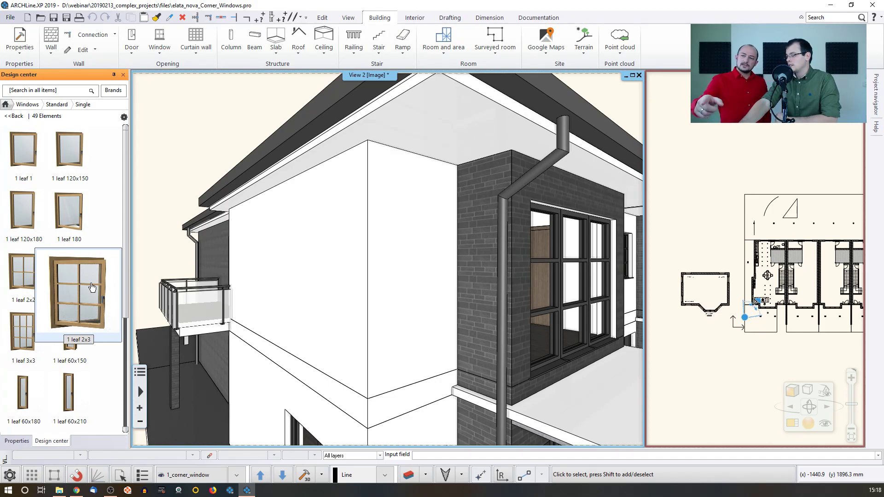
mouse_move(49, 160)
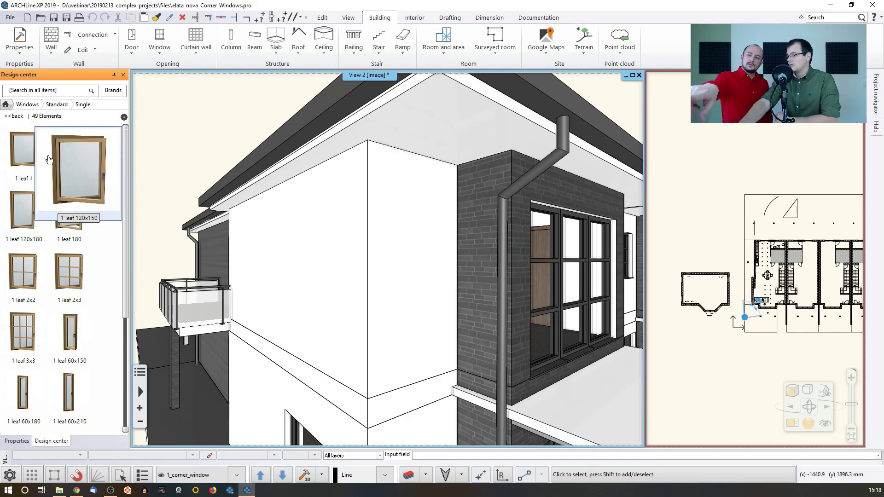
left_click(14, 116)
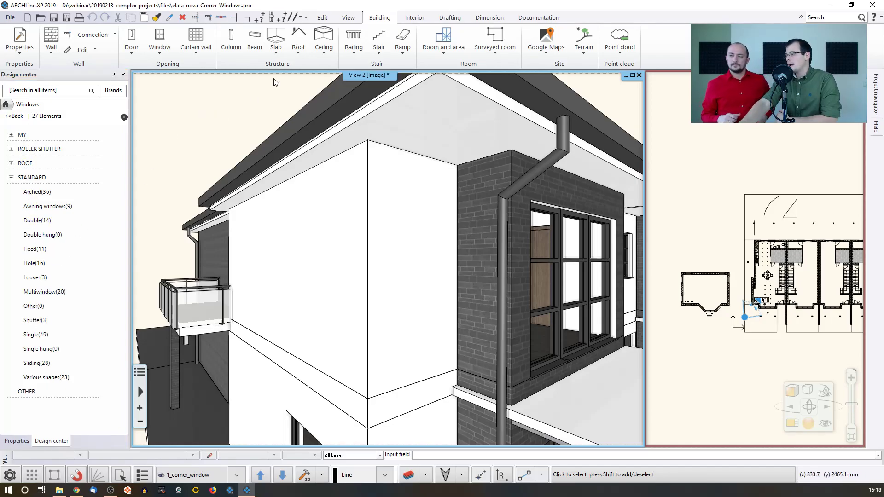
Step: Examine the quick-access item types offered for doors, windows, lighting and electrical accessories
left_click(132, 52)
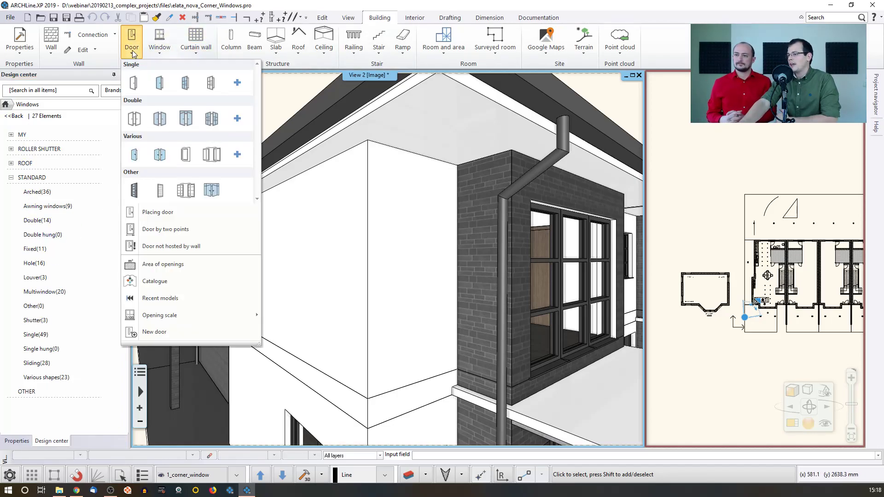
left_click(167, 54)
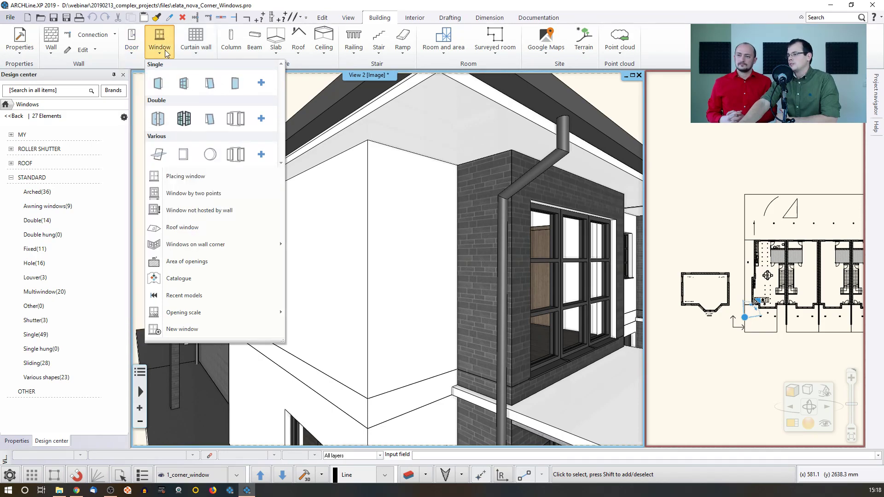
left_click(414, 23)
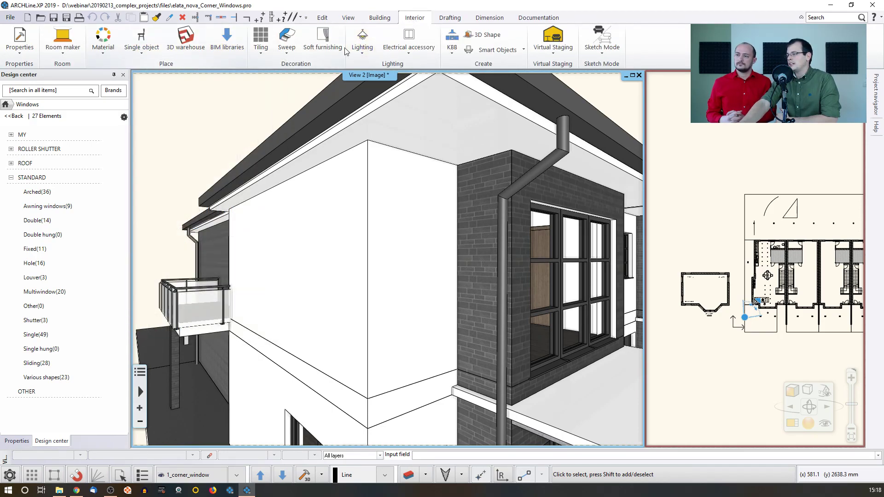
left_click(370, 56)
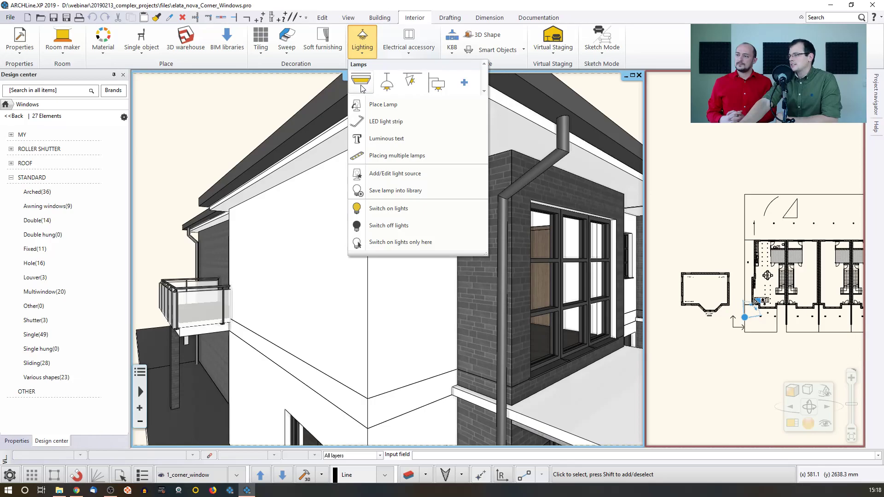
left_click(411, 54)
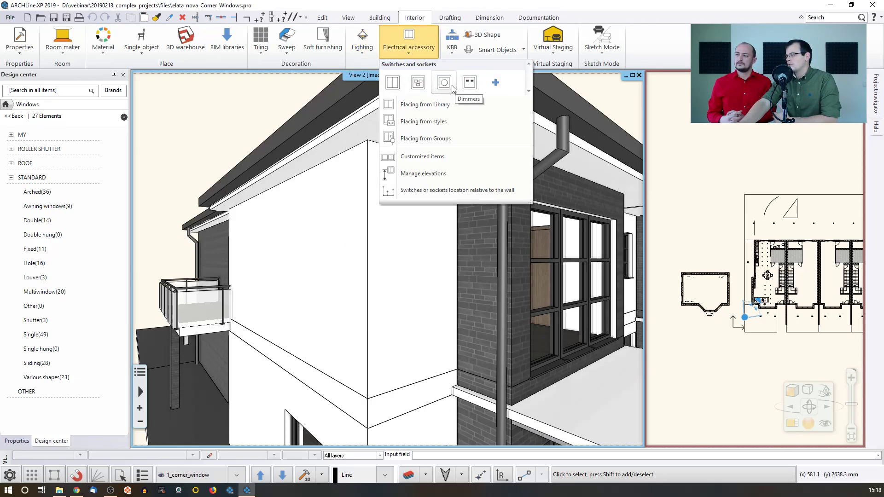
left_click(378, 18)
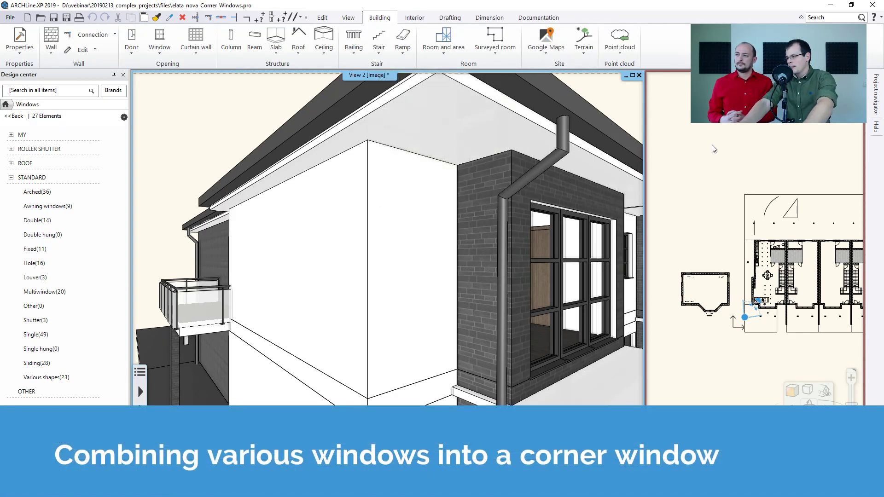
Step: Switch the floor plan to the 1st floor at the end house's outer corner
left_click(810, 181)
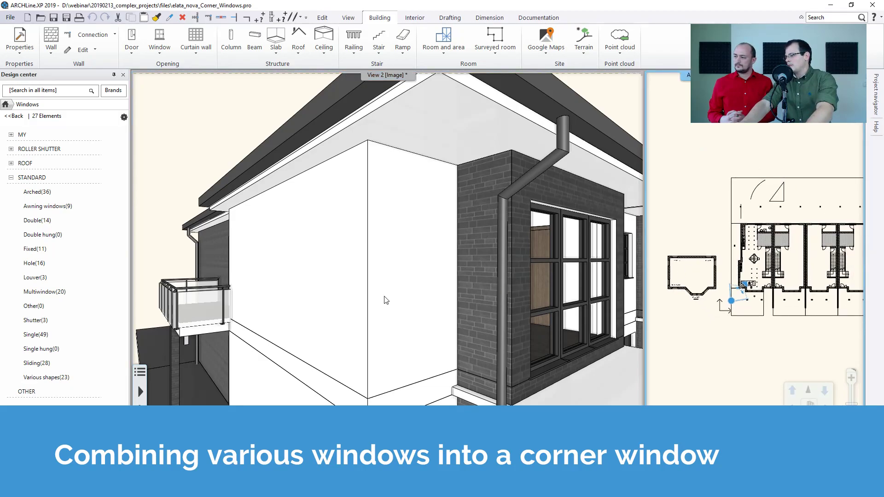
scroll(367, 389, "down", 5)
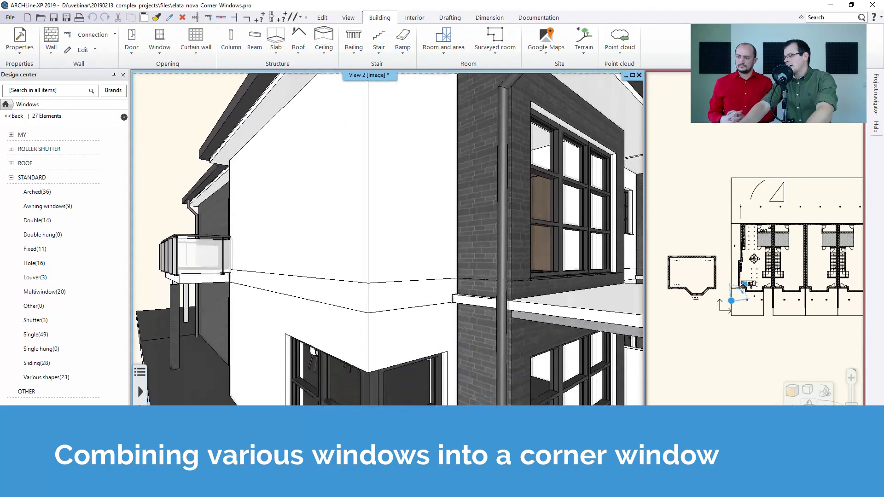
scroll(385, 316, "down", 4)
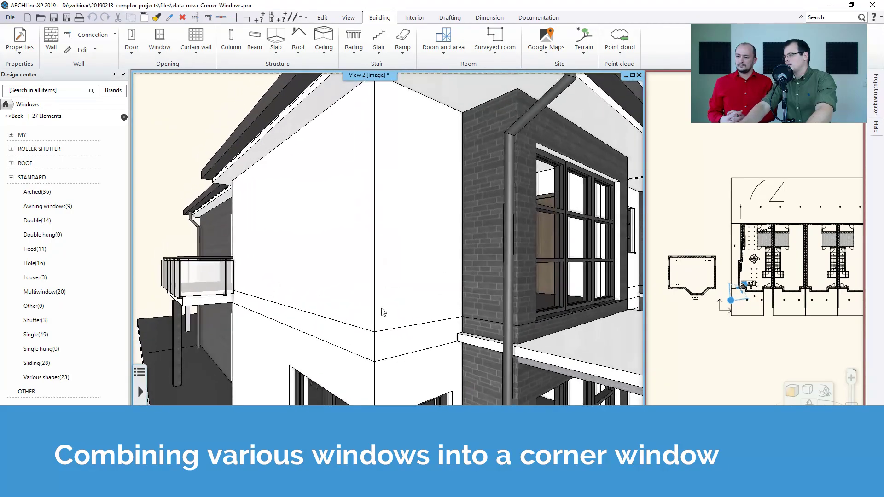
scroll(697, 293, "up", 5)
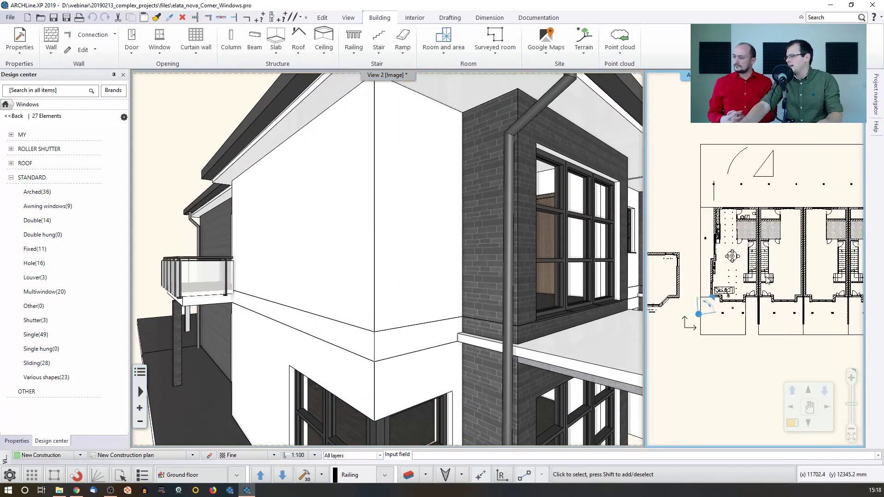
scroll(794, 253, "up", 4)
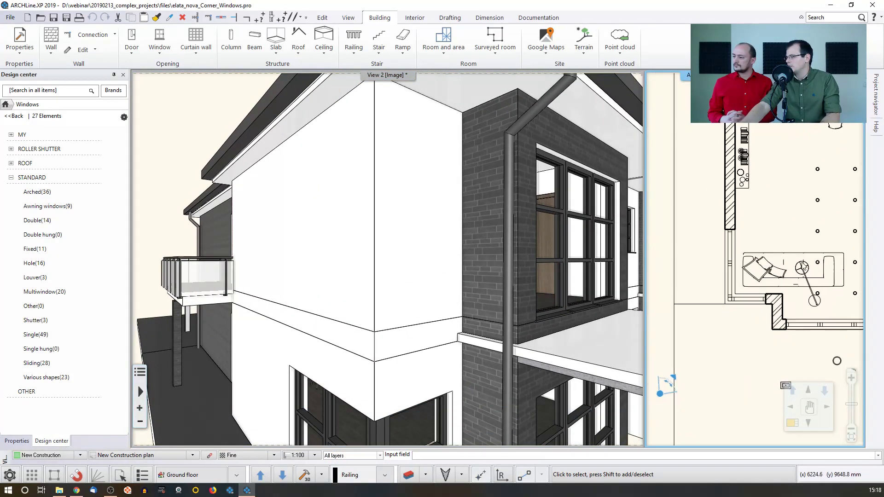
key("Page_Up")
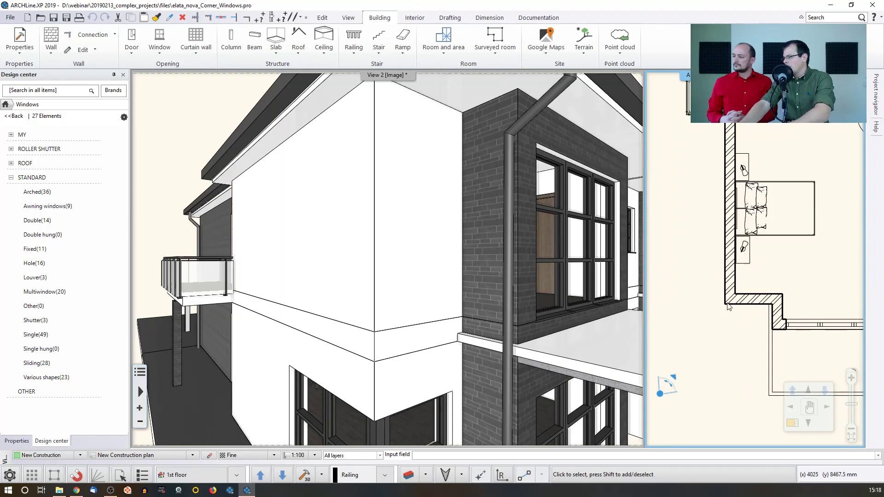
Step: Place two windows similar to the existing 1000 x 2100 mm window, one in each wall at the white outer corner
scroll(729, 291, "up", 2)
scroll(729, 291, "up", 1)
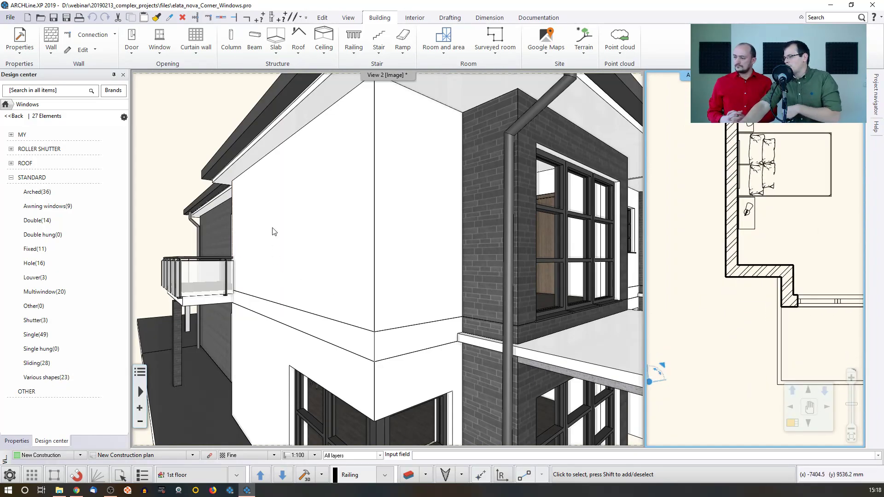
scroll(758, 280, "up", 1)
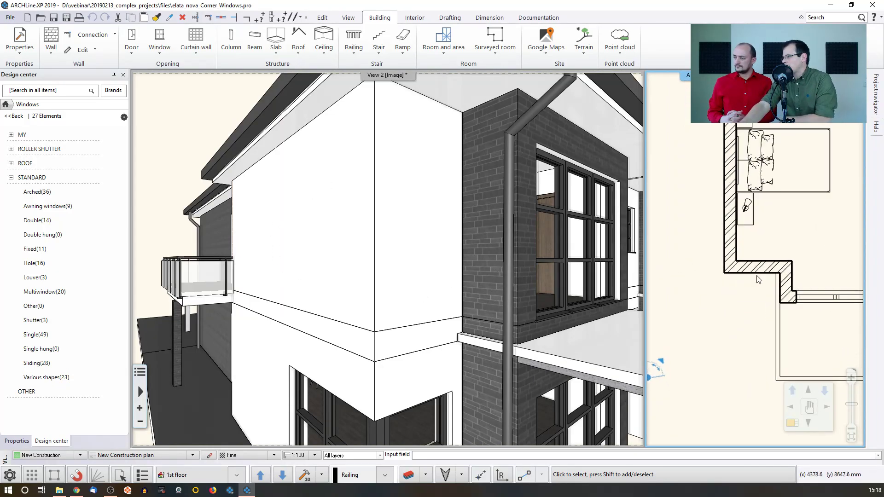
left_click(814, 302)
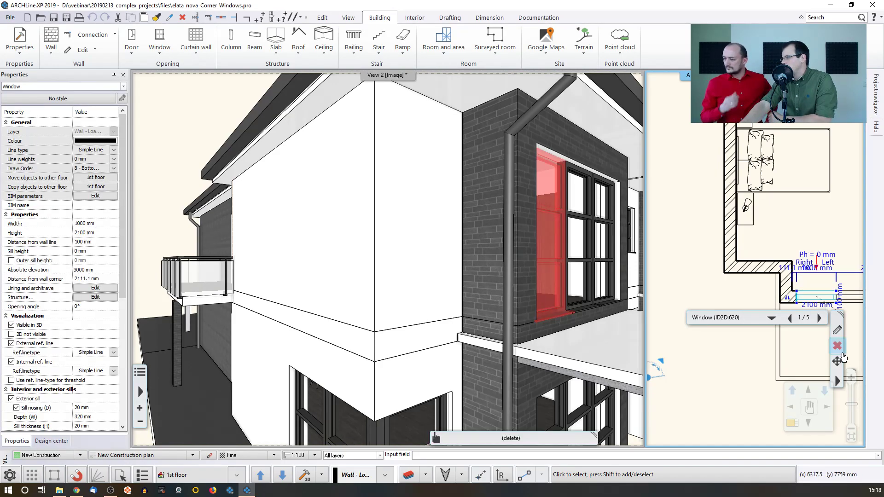
mouse_move(836, 361)
left_click(819, 371)
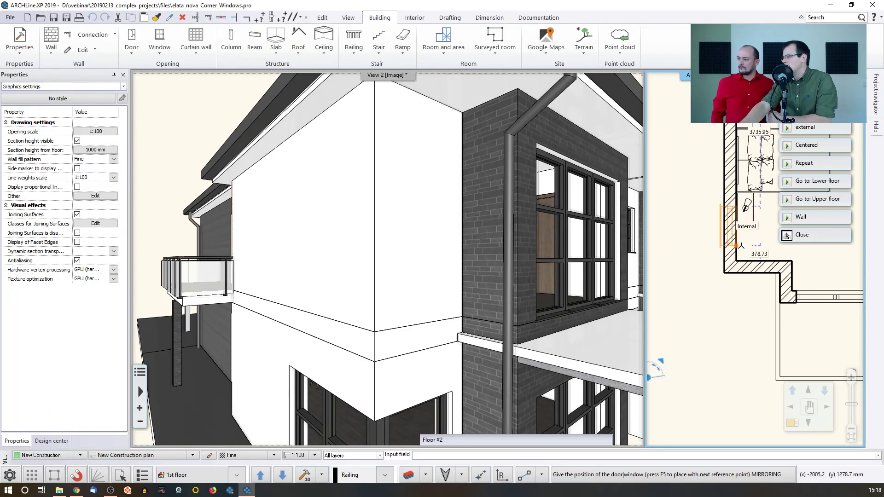
left_click(730, 225)
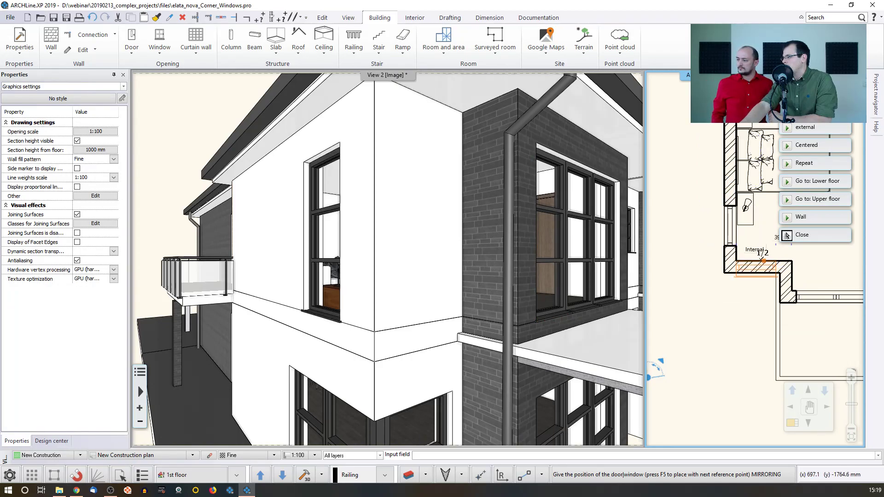
left_click(757, 266)
left_click(787, 235)
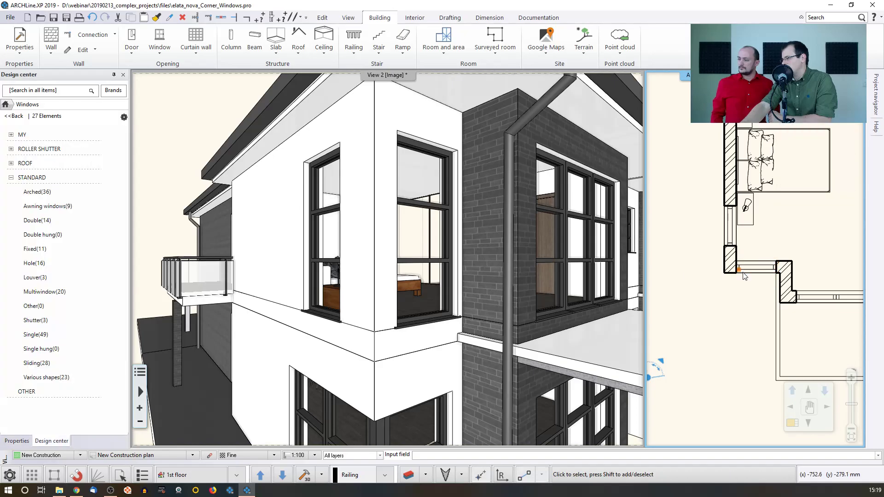
Step: Join the two new windows into a corner window with Join two openings on wall corner
left_click(168, 53)
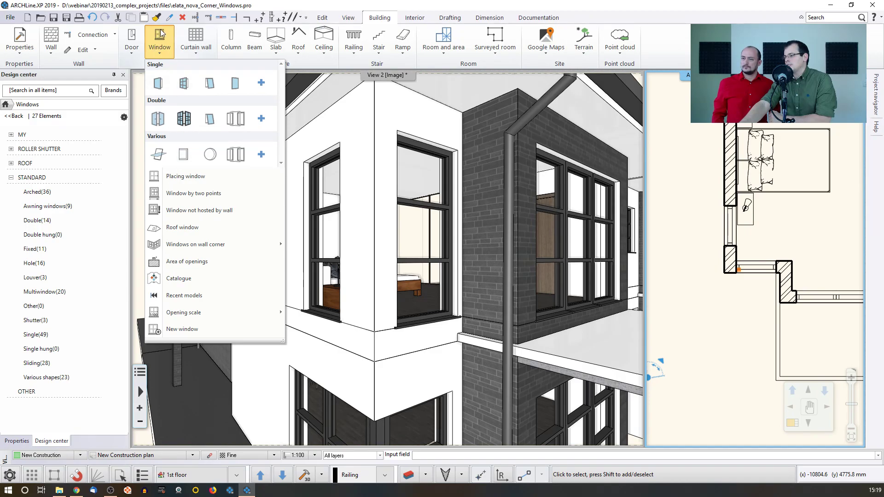
mouse_move(236, 246)
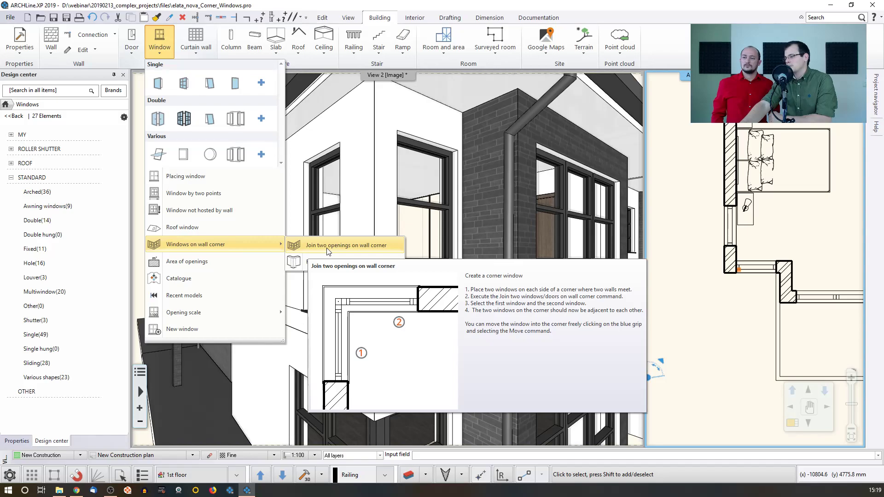
left_click(328, 245)
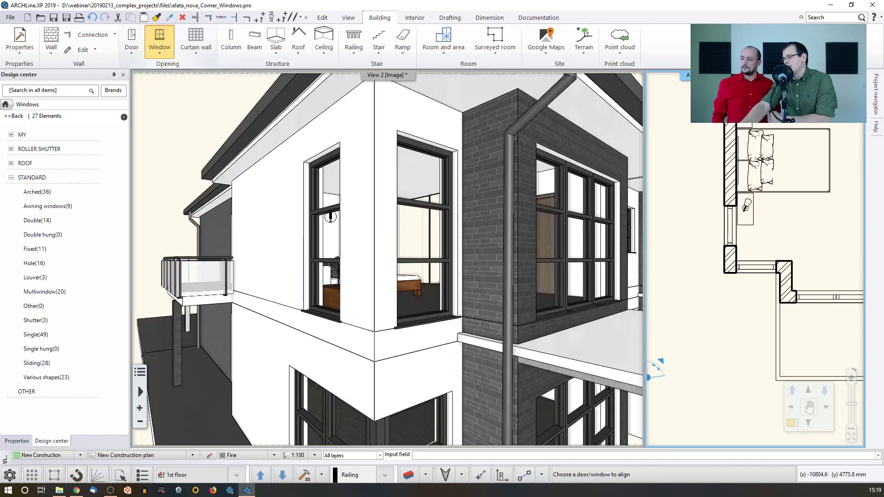
left_click(728, 225)
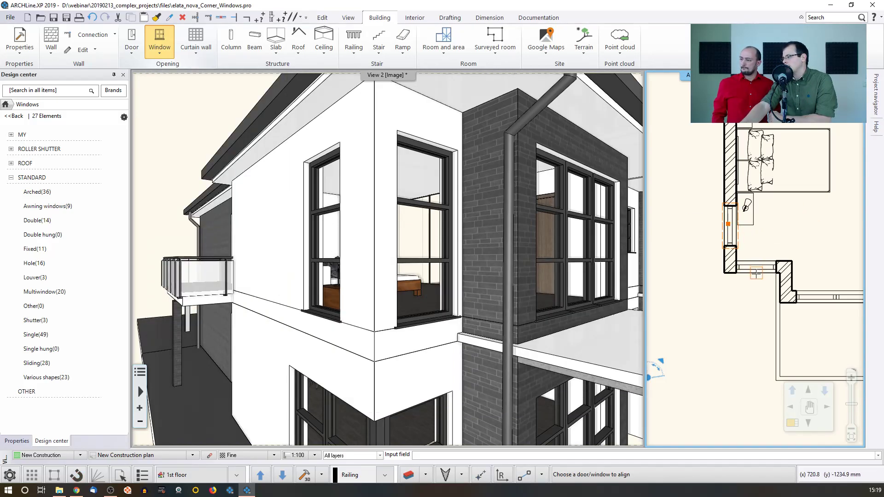
left_click(756, 271)
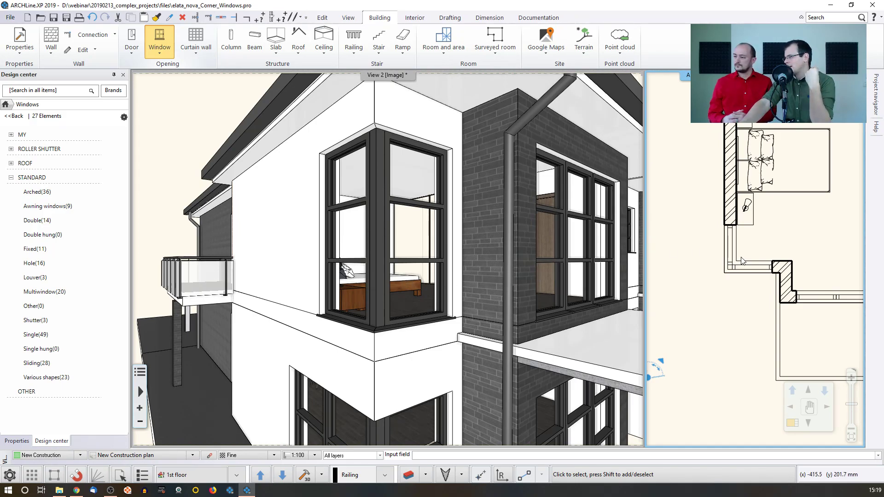
scroll(741, 260, "up", 5)
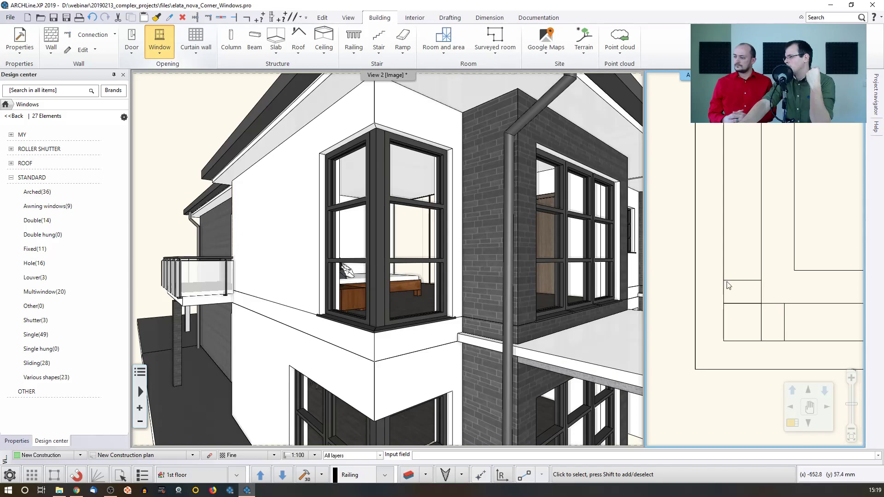
scroll(385, 321, "up", 4)
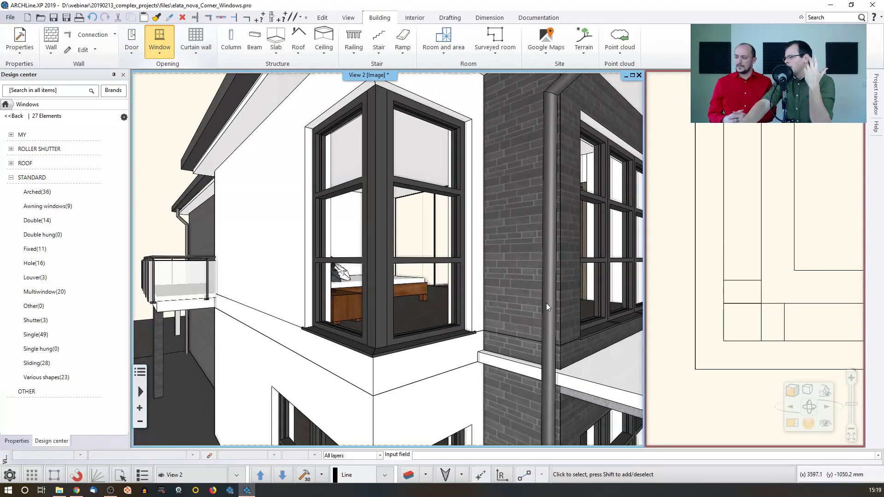
Step: Switch the 3D view to 2_corner_window and the floor plan to the ground floor at the Automatic link corner
scroll(534, 280, "up", 5)
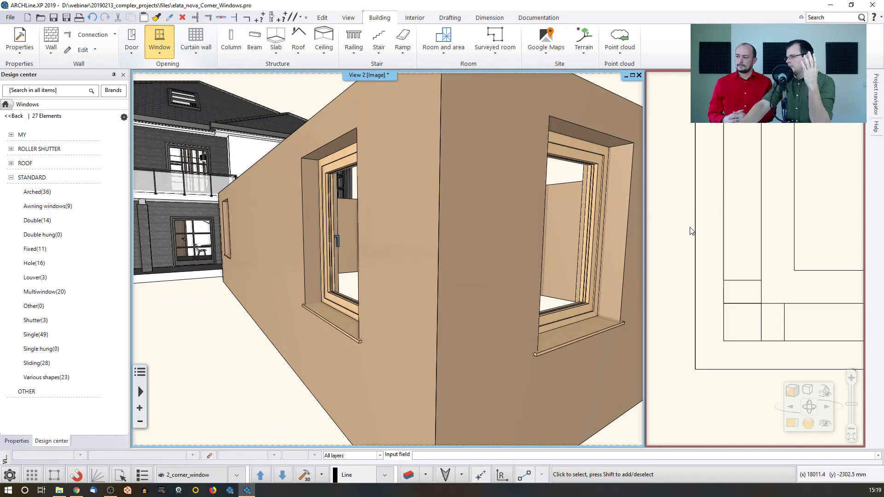
scroll(691, 230, "down", 5)
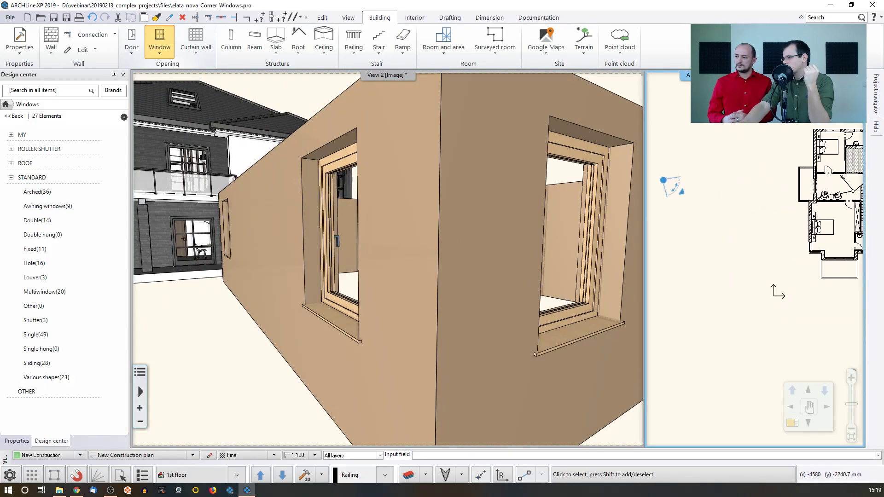
key("Page_Down")
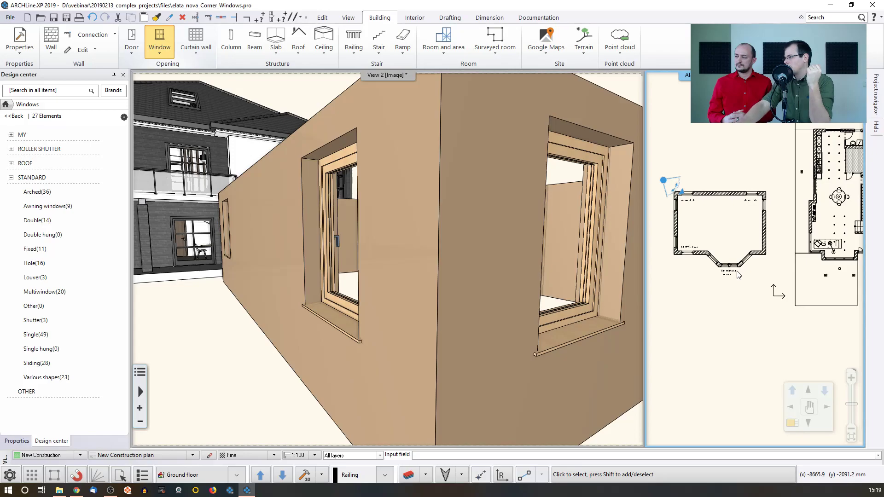
scroll(737, 273, "up", 5)
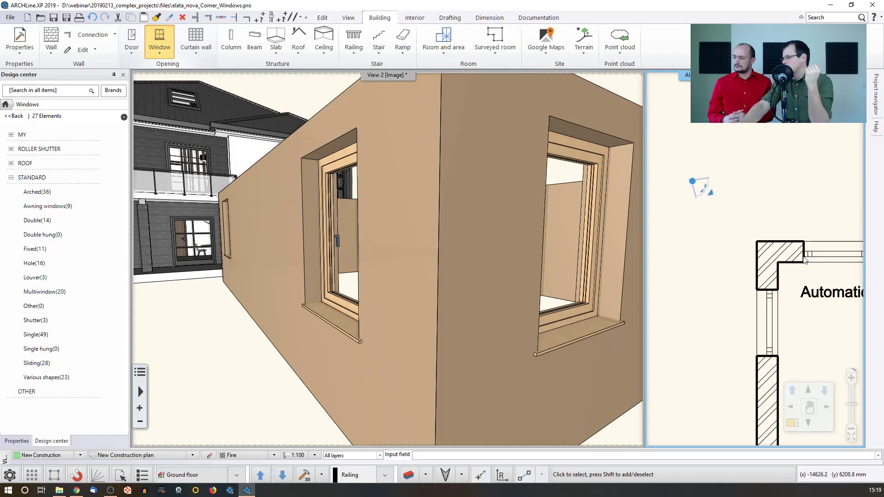
middle_click_drag(803, 259, 773, 257)
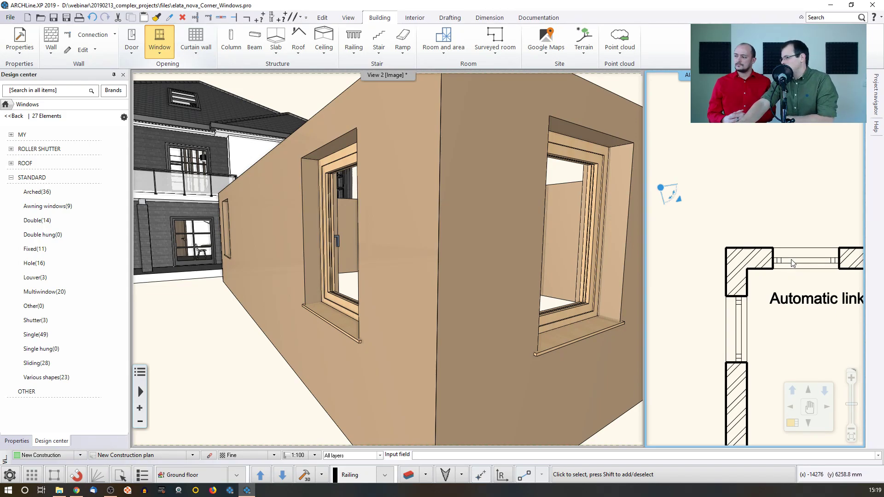
Step: Join the two windows at the Automatic link corner with the window's own Join two openings on wall corner edit command
right_click(792, 263)
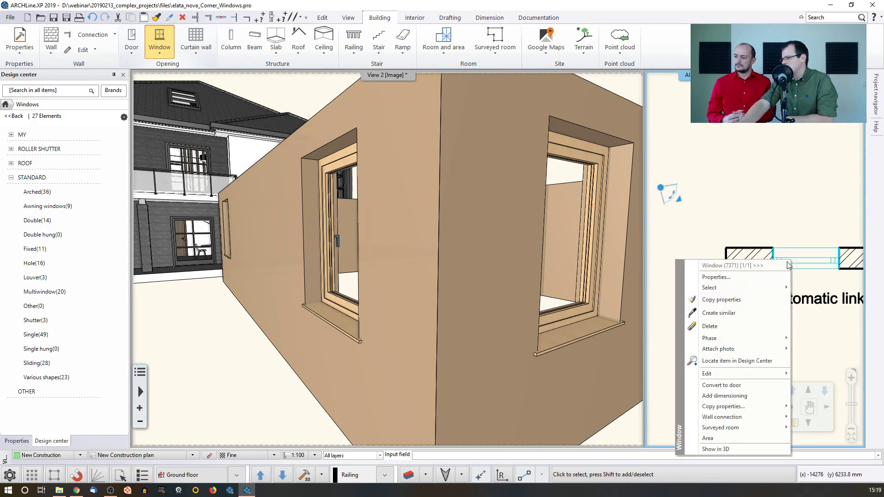
mouse_move(735, 379)
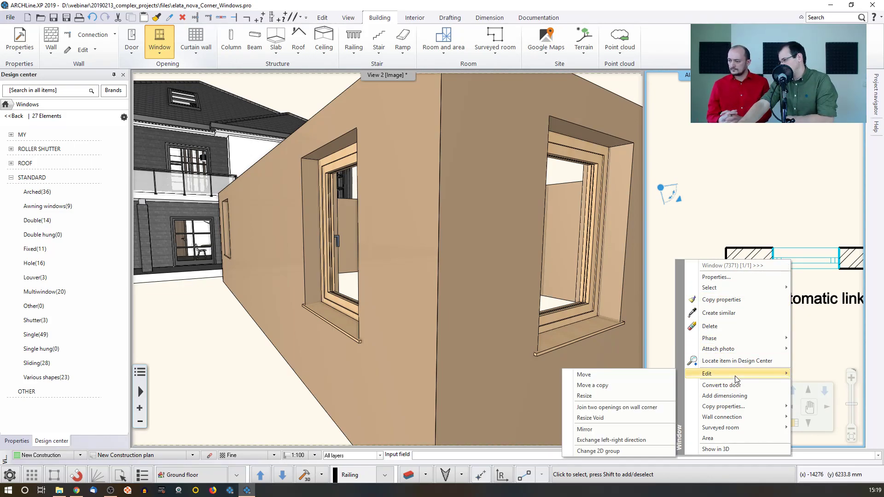
left_click(607, 408)
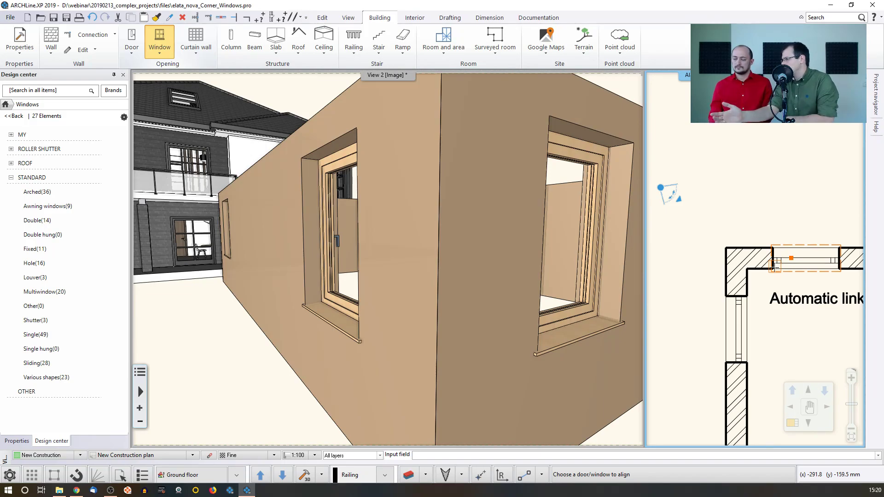
left_click(739, 320)
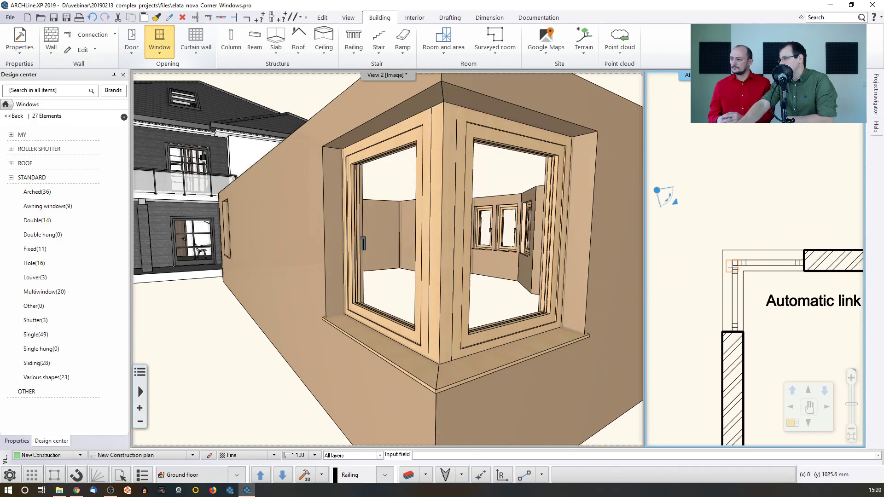
Step: Switch the 3D view from the joined corner window to the 3_corner_window view
scroll(740, 269, "up", 1)
scroll(746, 270, "down", 2)
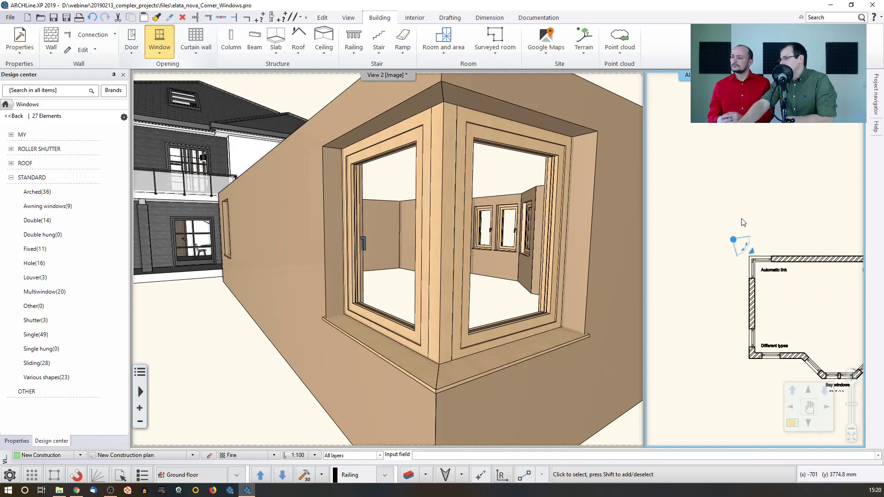
left_click(612, 171)
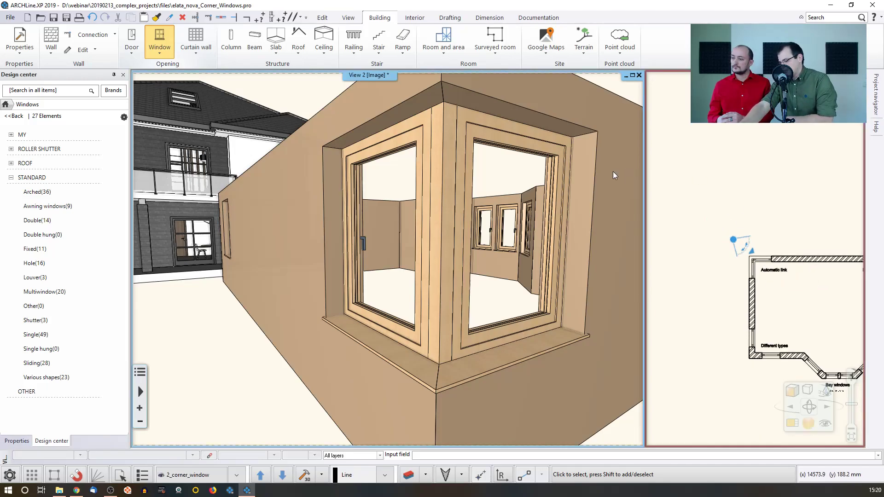
scroll(612, 171, "up", 5)
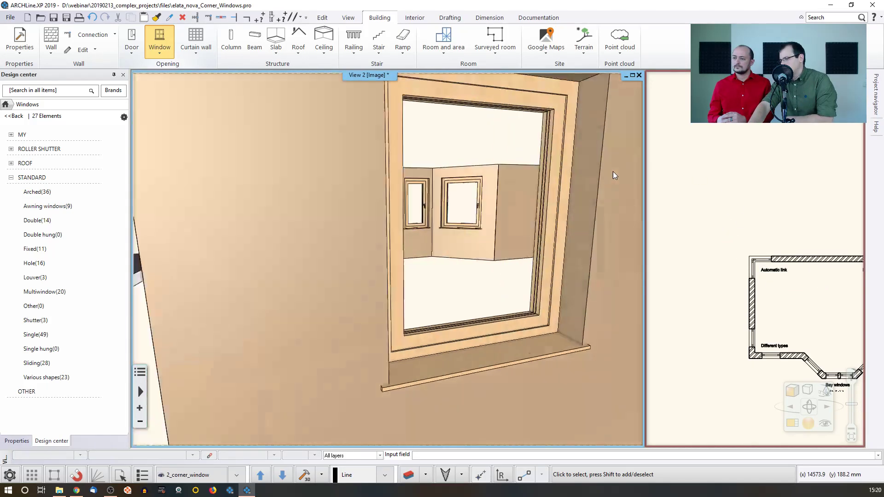
scroll(613, 171, "down", 5)
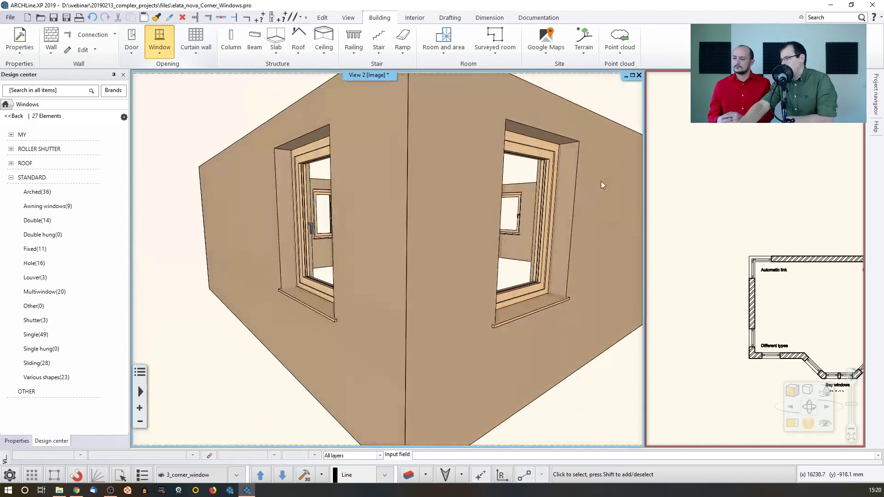
Step: Move the window above the Manual link label towards the corner, aligning its end with the inner frame line of the adjacent window
left_click(745, 230)
scroll(720, 232, "up", 3)
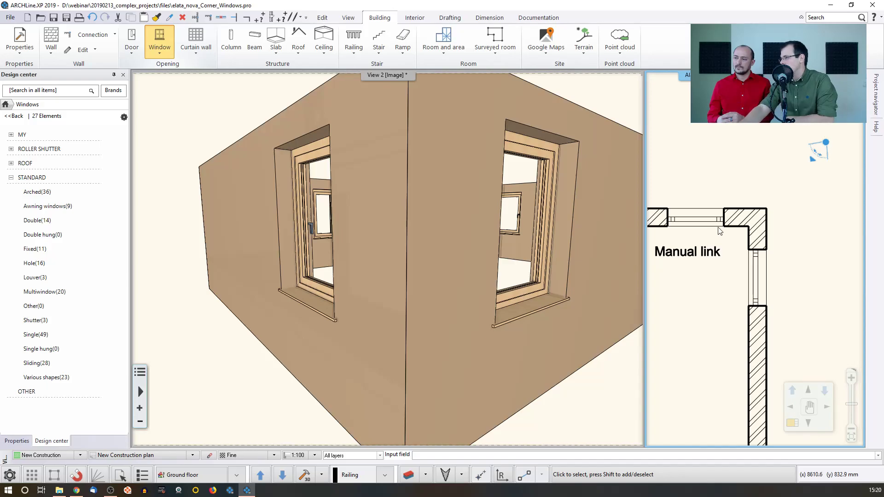
scroll(741, 251, "up", 2)
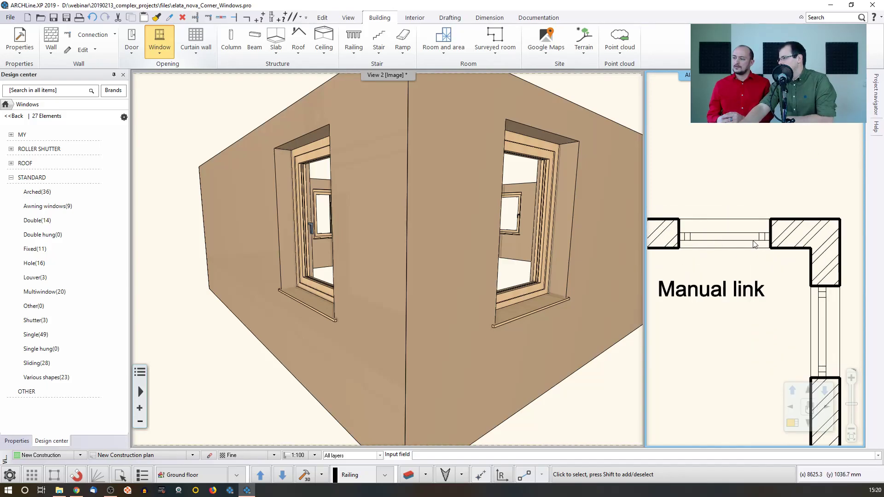
left_click(755, 244)
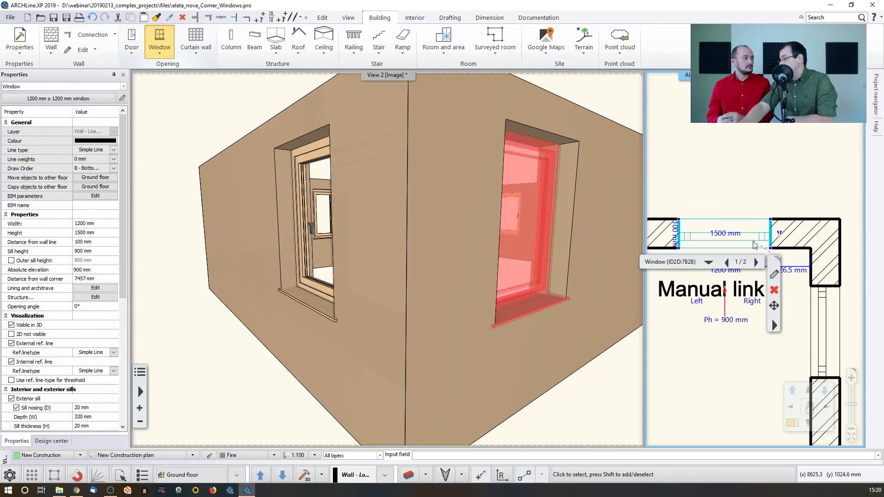
left_click(778, 255)
left_click(800, 261)
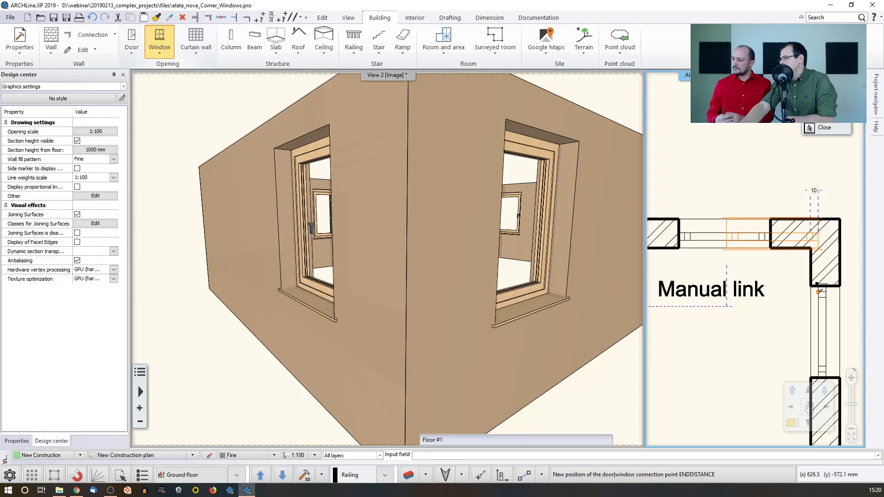
left_click(822, 294)
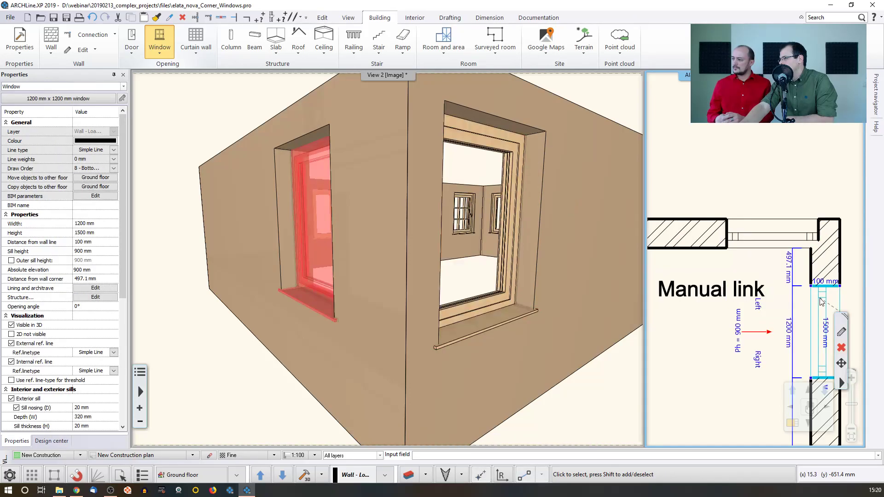
Step: Move the window in the adjoining wall up to the end of the first window's frame, leaving only a square corner post between them
right_click(820, 295)
left_click(795, 295)
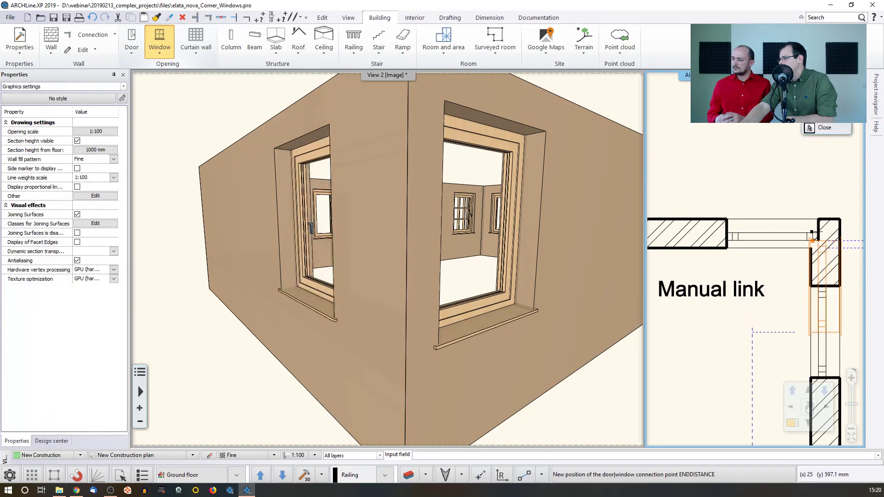
left_click(809, 128)
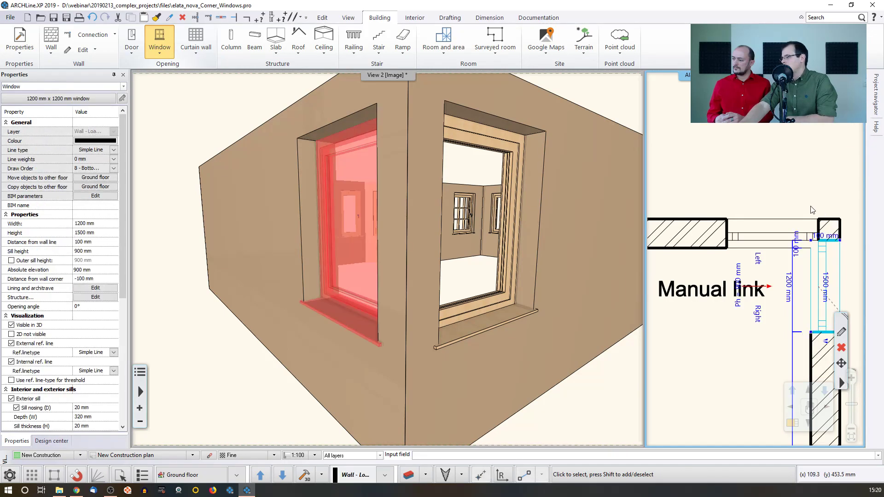
key("Escape")
scroll(807, 242, "up", 2)
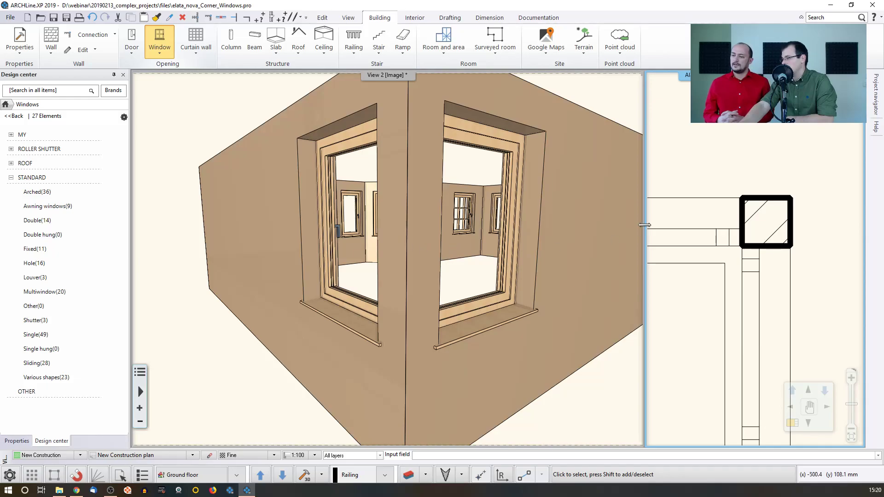
middle_click_drag(754, 231, 805, 240)
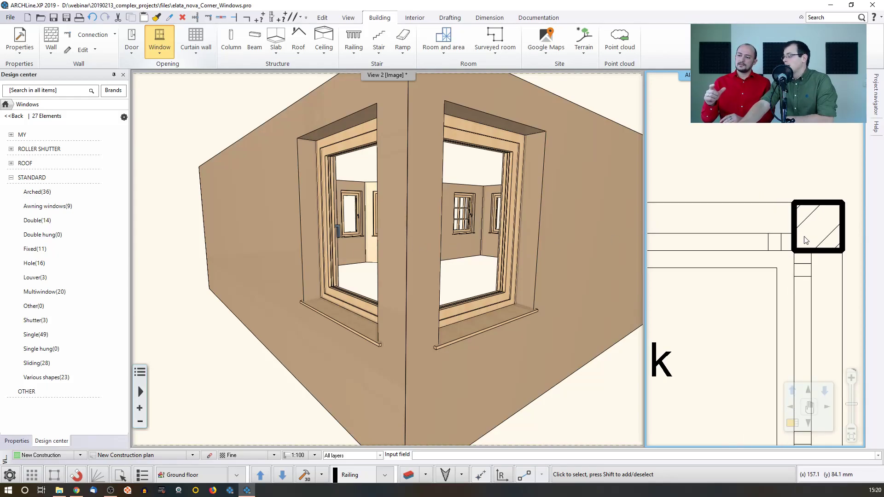
Step: Resize the void of the window above the Manual link label, extending its corner end to the outer face of the adjoining wall
left_click(779, 238)
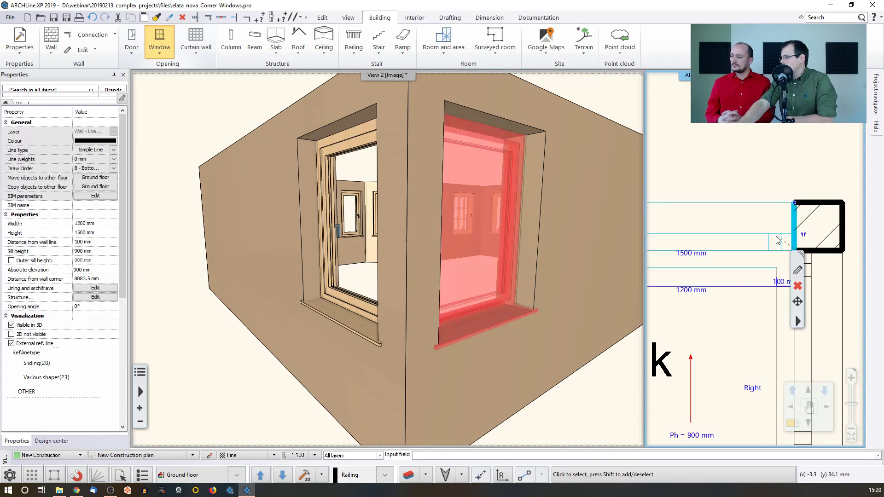
left_click(796, 204)
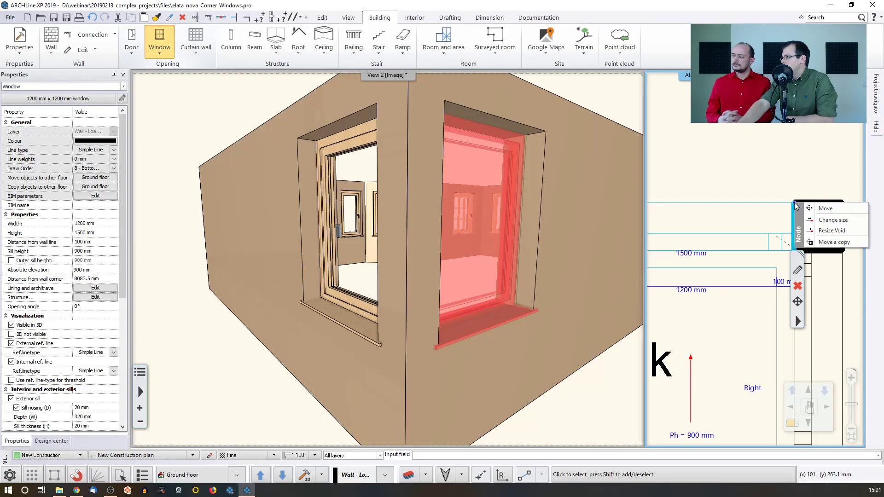
left_click(842, 231)
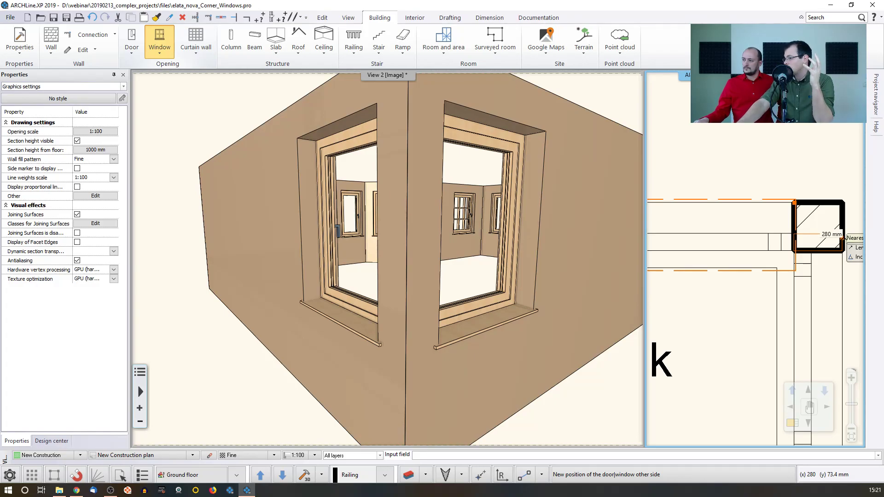
left_click(843, 236)
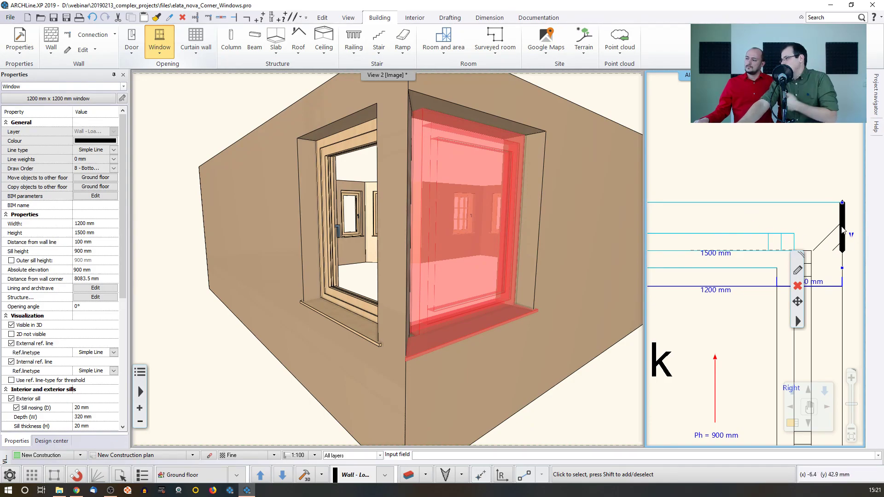
Step: Resize the void of the window in the adjoining wall, extending its corner end to the outer wall corner
left_click(812, 260)
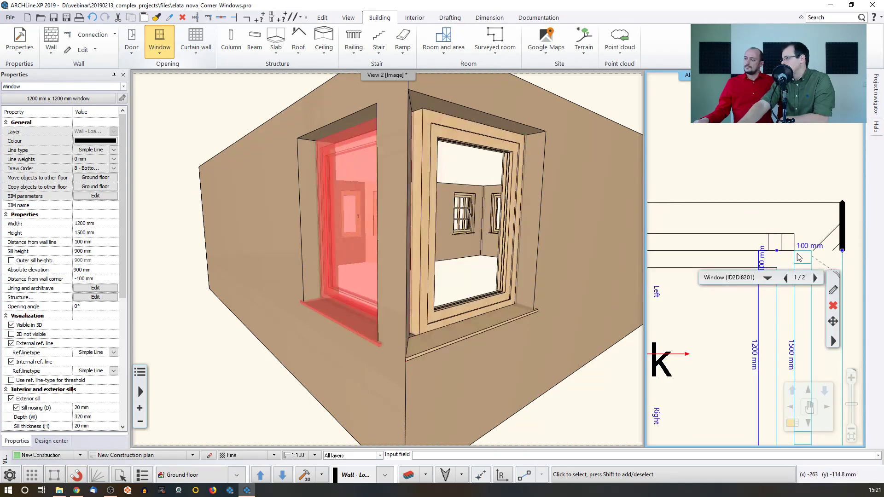
left_click(846, 257)
left_click(804, 280)
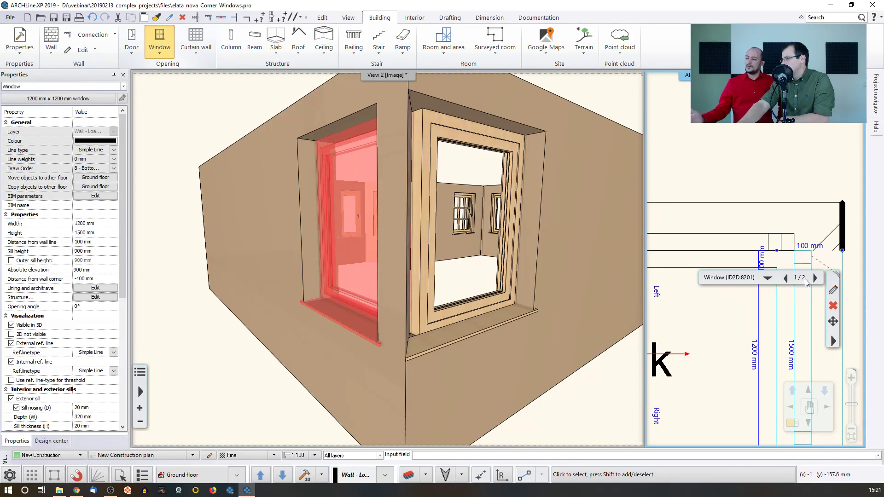
left_click(837, 215)
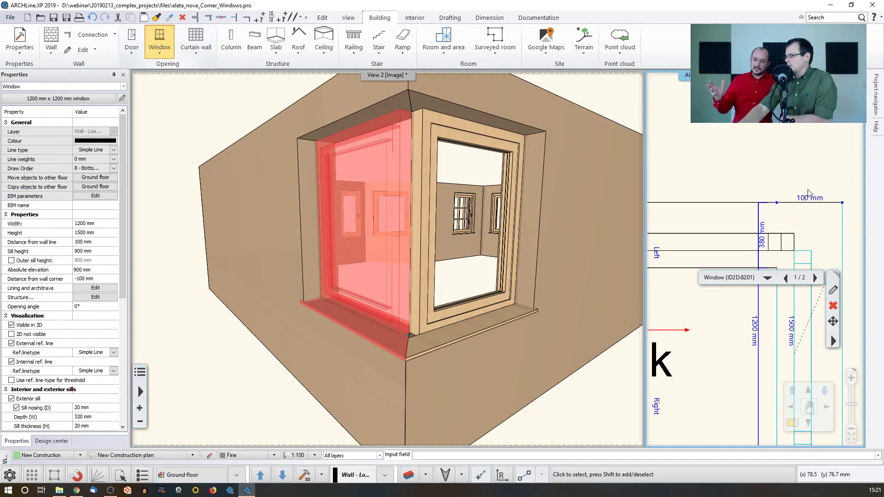
left_click(746, 156)
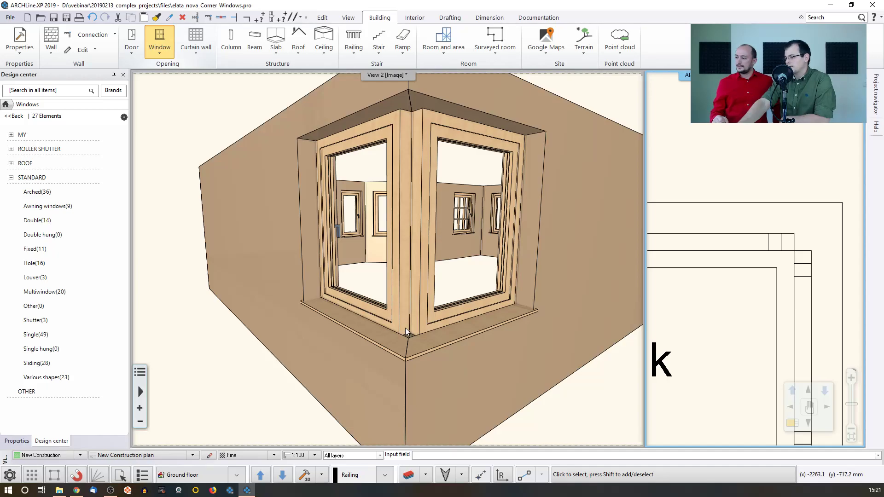
Step: In the built-in details of the window above the Manual link label, enable a mullion on the right side
scroll(407, 335, "up", 3)
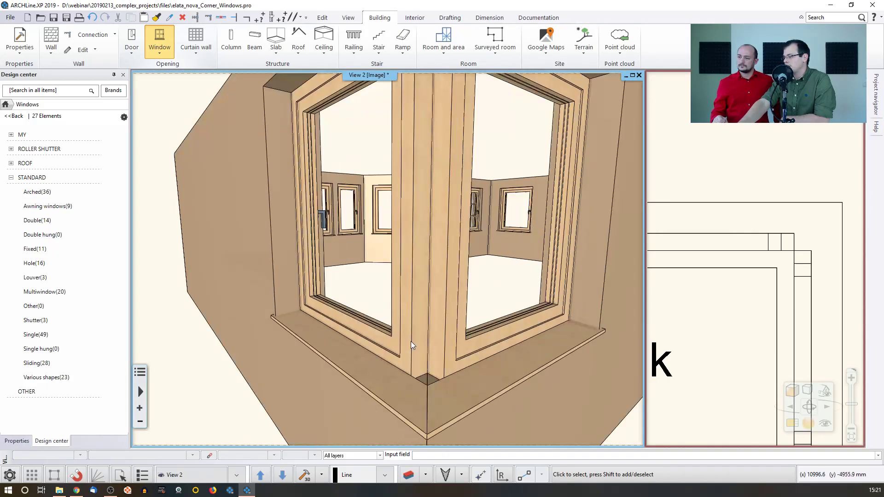
scroll(430, 371, "down", 2)
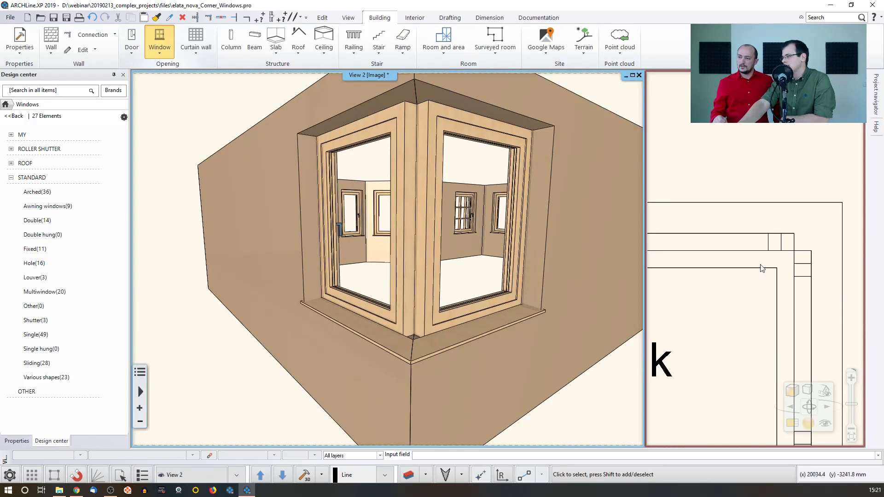
scroll(764, 266, "down", 3)
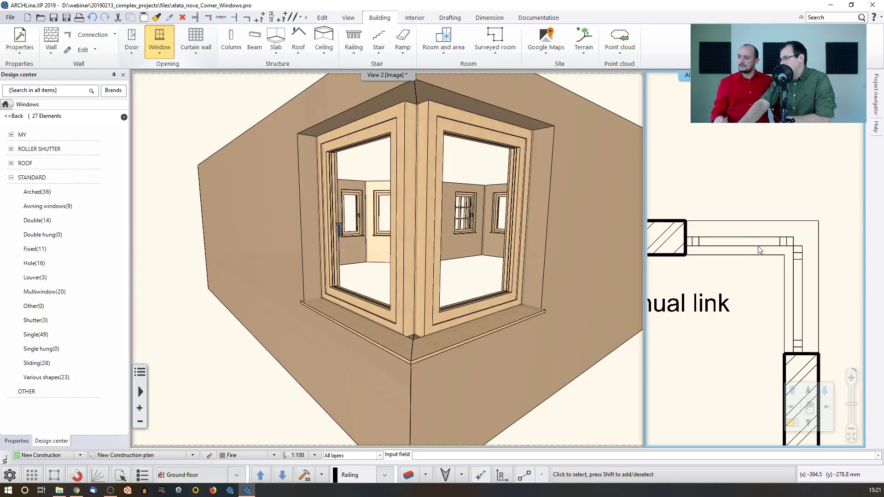
left_click(759, 250)
middle_click_drag(748, 306, 694, 202)
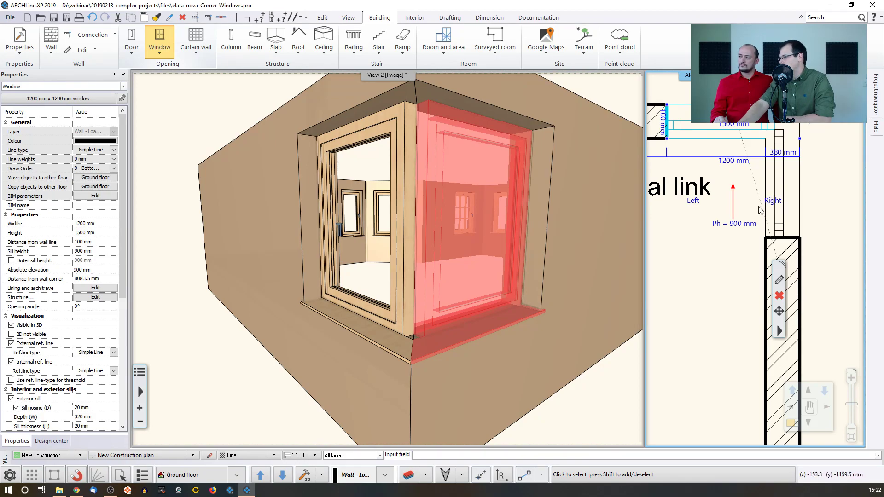
left_click(779, 282)
left_click(351, 190)
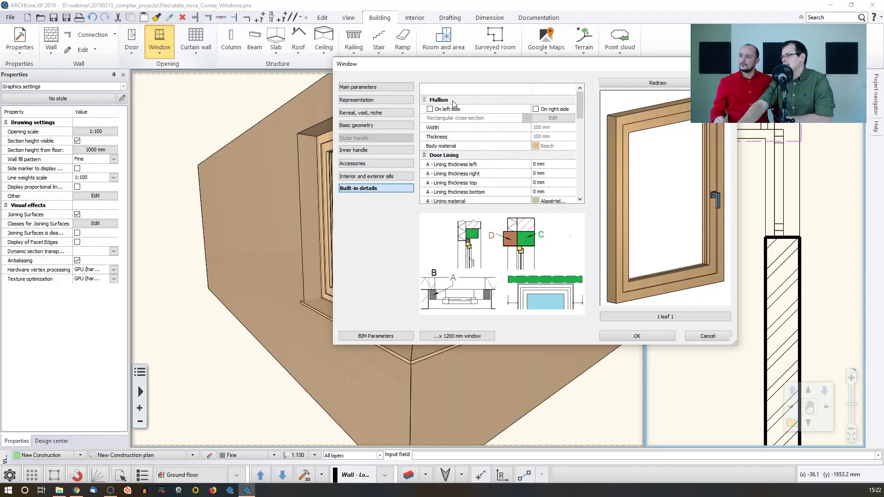
left_click_drag(460, 64, 360, 77)
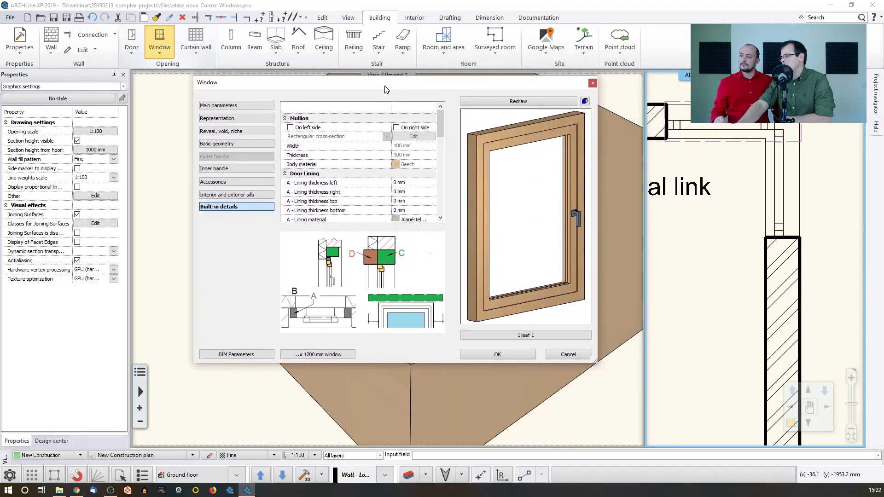
left_click(436, 121)
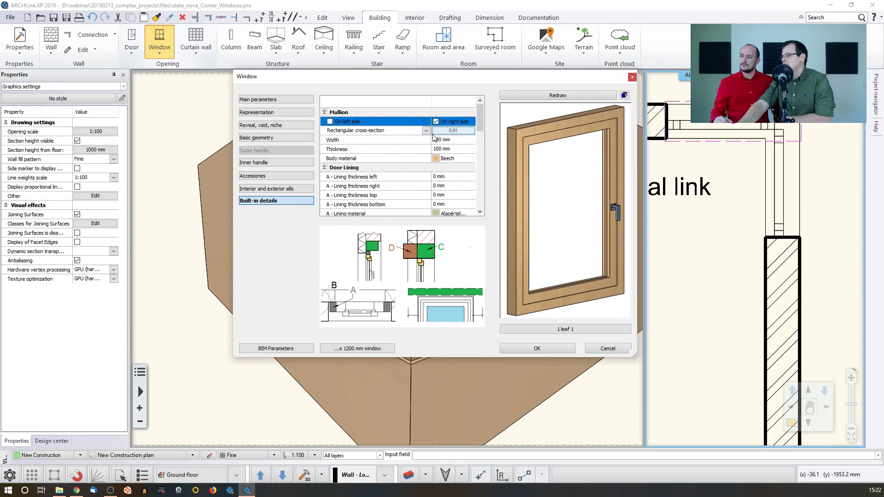
Step: View the mullion's profile editor, cancel it, and apply the window settings with the rectangular cross-section mullion
left_click(426, 131)
left_click(416, 146)
left_click(453, 130)
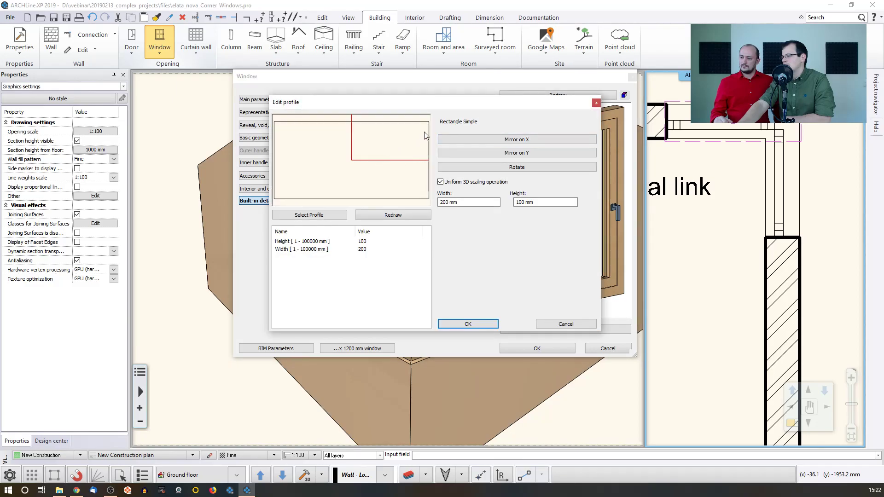
left_click(596, 105)
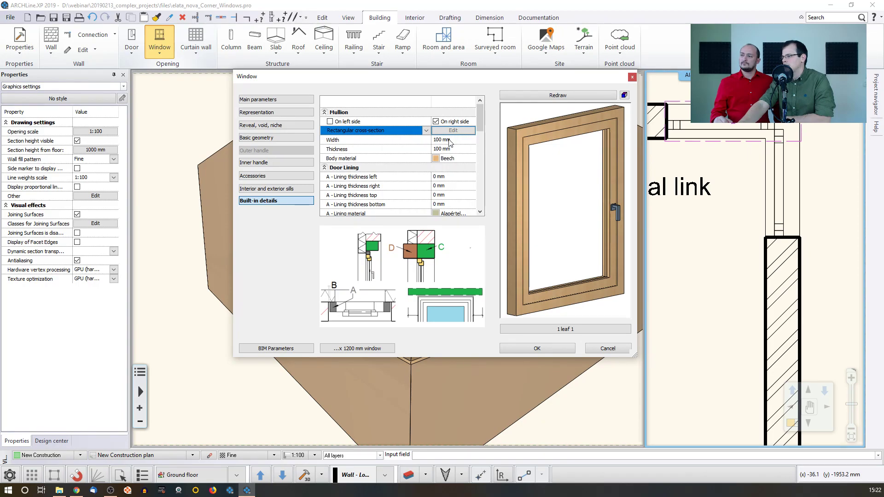
left_click(554, 348)
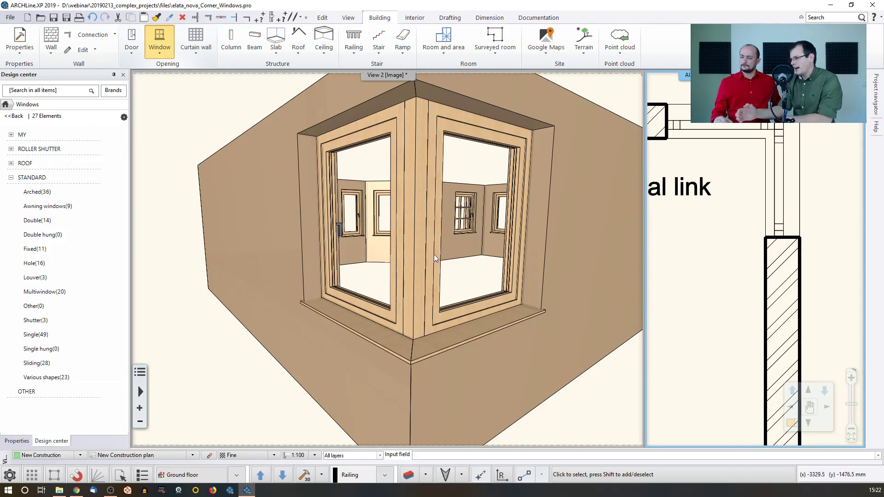
Step: View the finished mullion in 3D and switch the 3D view to 4_corner_window
left_click(424, 218)
left_click_drag(424, 218, 433, 231)
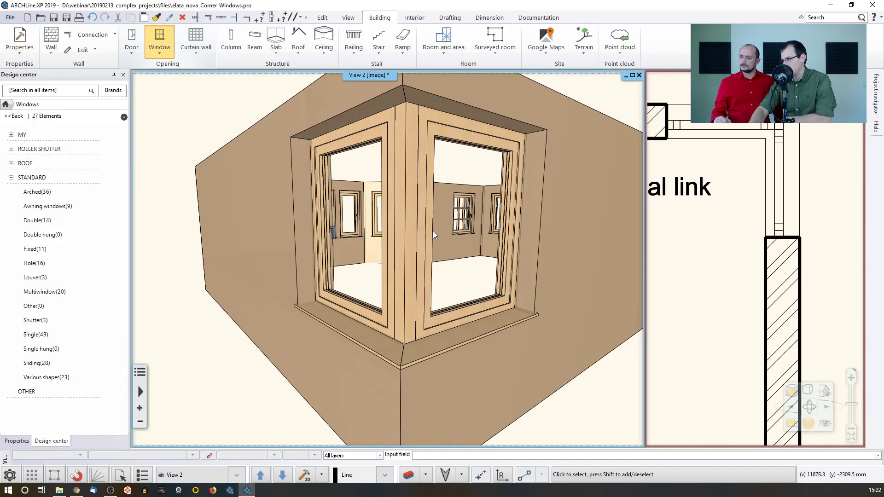
scroll(432, 230, "up", 6)
scroll(433, 230, "down", 6)
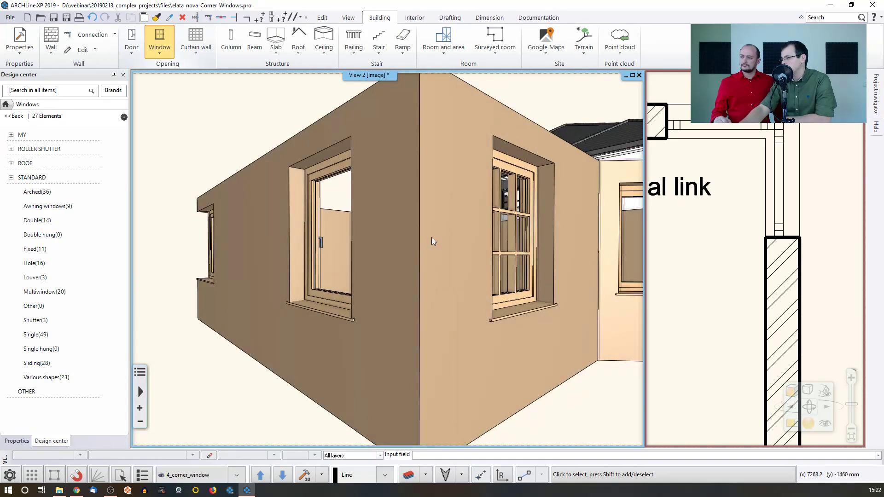
Step: Join the two windows at the Different types corner with the Join two openings on wall corner command
left_click(775, 290)
scroll(775, 290, "down", 2)
scroll(775, 290, "down", 3)
scroll(773, 265, "up", 5)
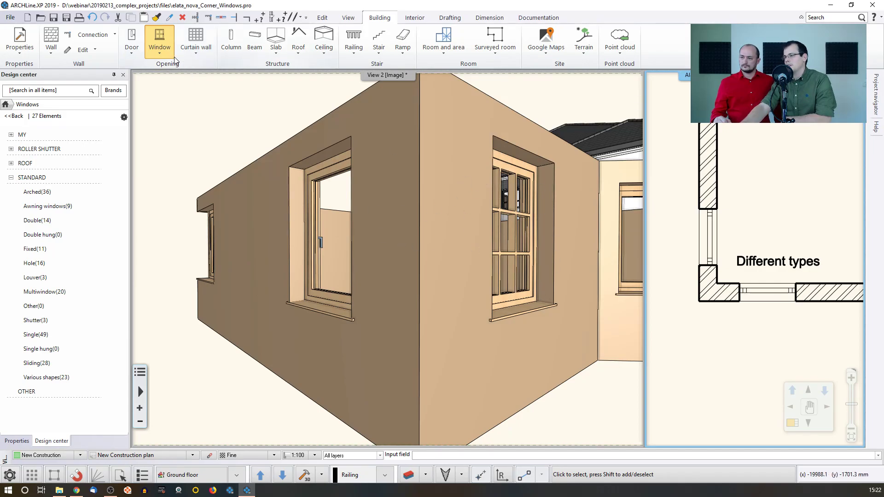
left_click(161, 52)
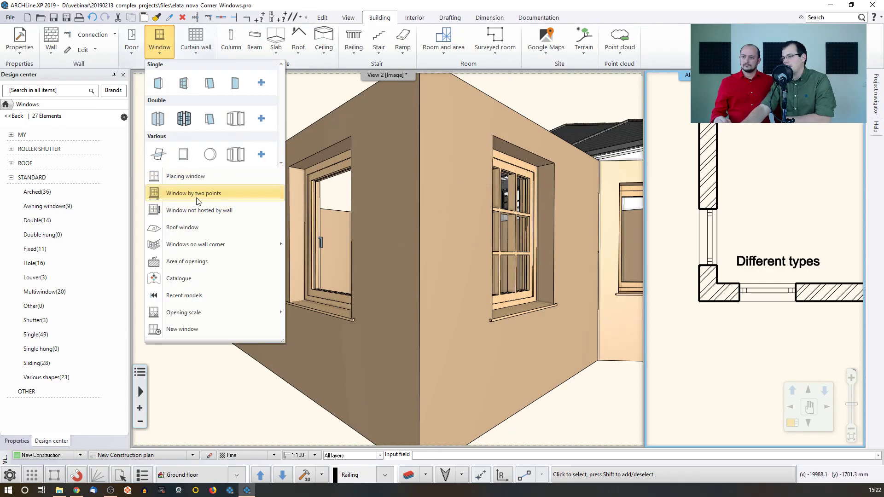
mouse_move(219, 246)
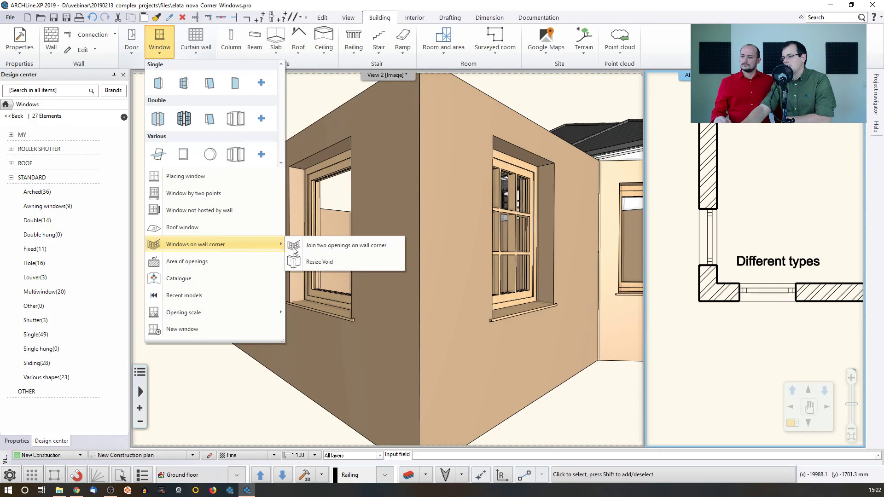
left_click(332, 245)
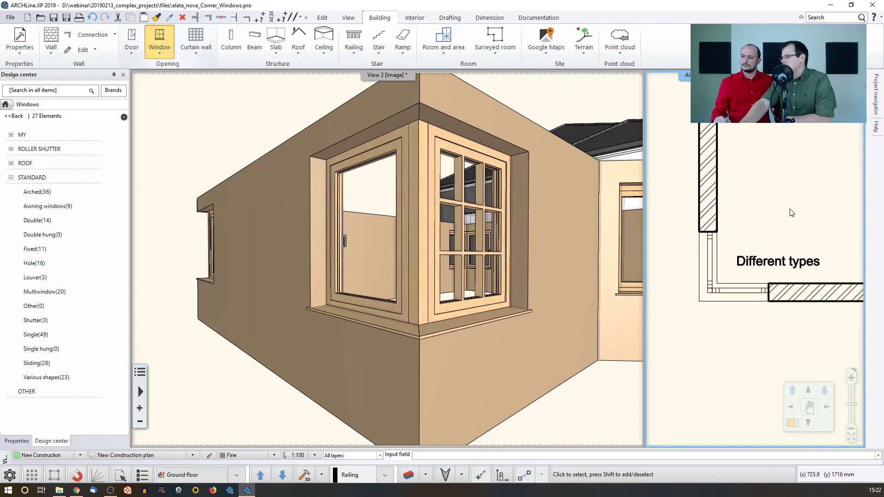
Step: Switch the 3D view to 5_corner_window and show the Bay windows area in the floor plan
left_click(557, 238)
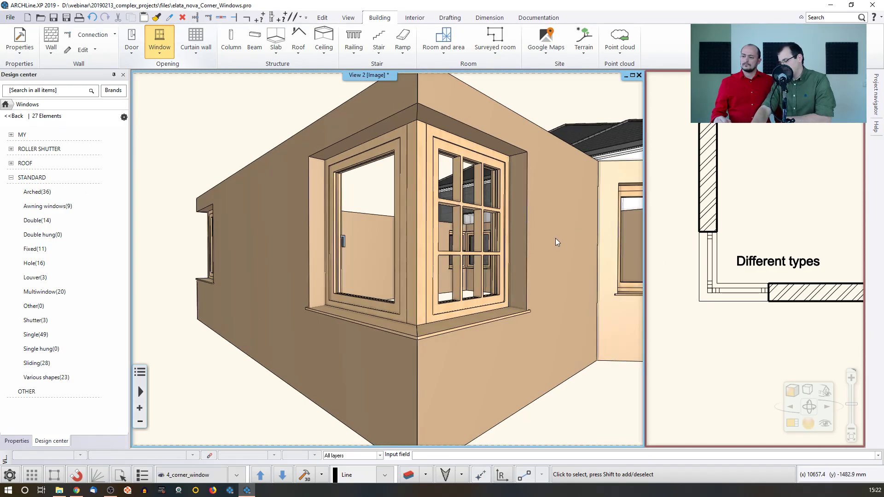
key("Page_Down")
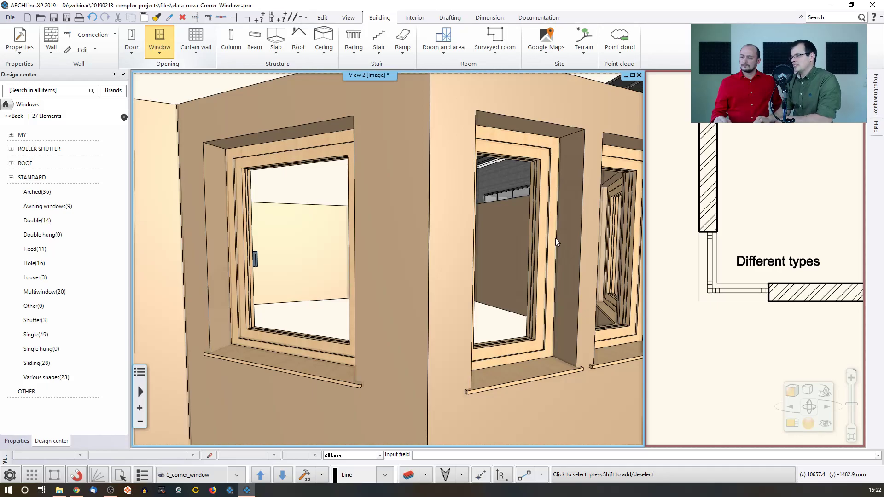
left_click(777, 275)
scroll(774, 259, "up", 2)
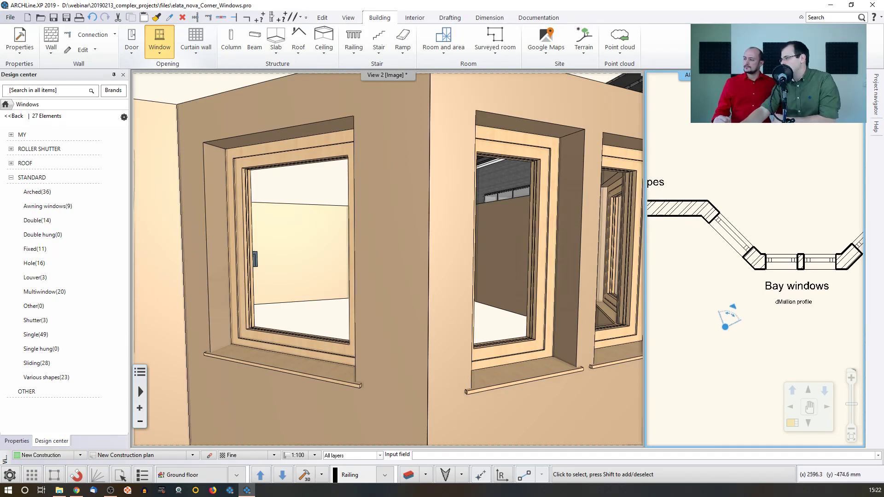
right_click(739, 243)
scroll(739, 247, "up", 2)
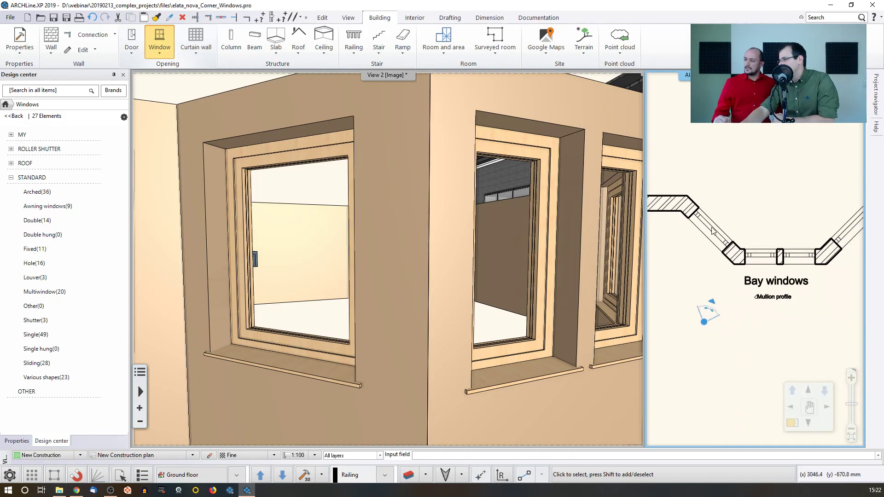
Step: Join the slanted bay window to the adjacent window in the straight wall with its Join two openings on wall corner edit command
left_click(740, 252)
right_click(738, 248)
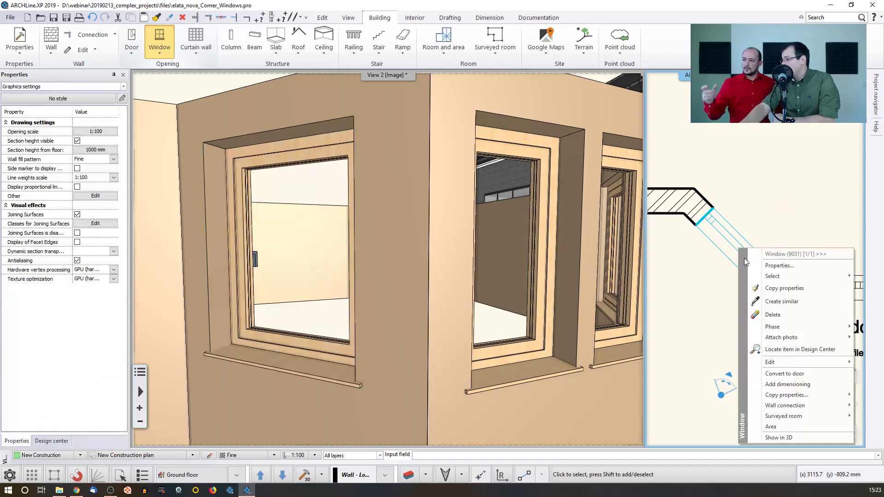
mouse_move(790, 363)
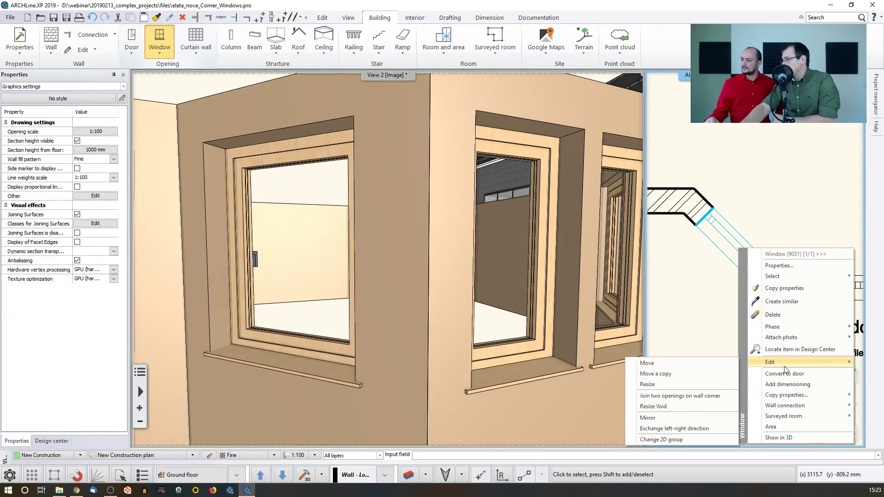
left_click(706, 397)
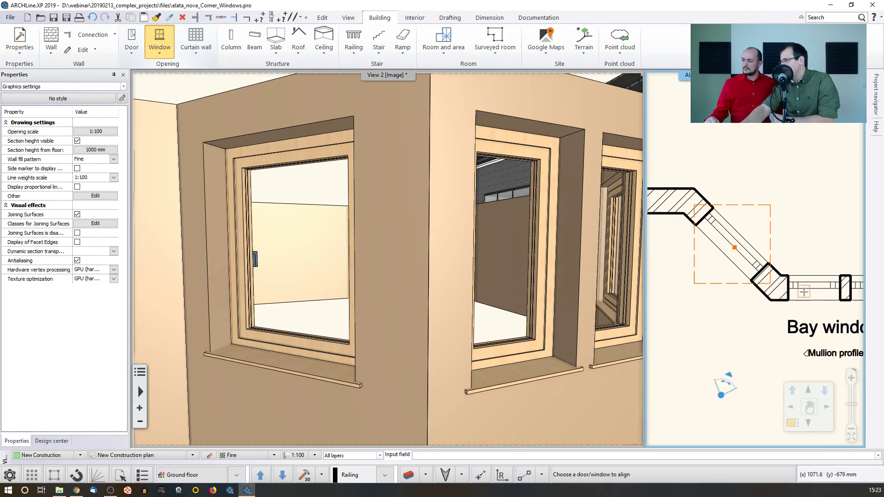
left_click(790, 285)
Step: Trace the gap between the two window frames at the bay corner as a closed four-sided polyline, sides about 100, 100, 41 and 41 mm
scroll(711, 276, "up", 5)
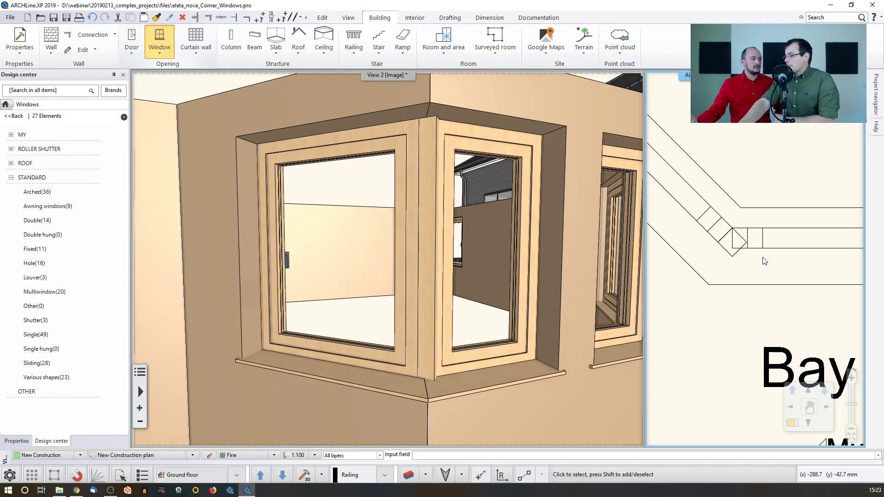
scroll(749, 251, "up", 1)
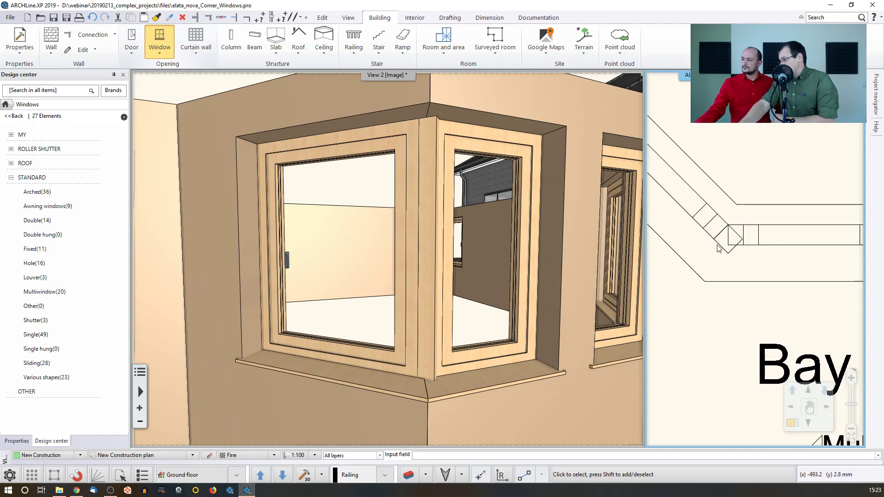
scroll(747, 251, "up", 1)
scroll(748, 251, "up", 2)
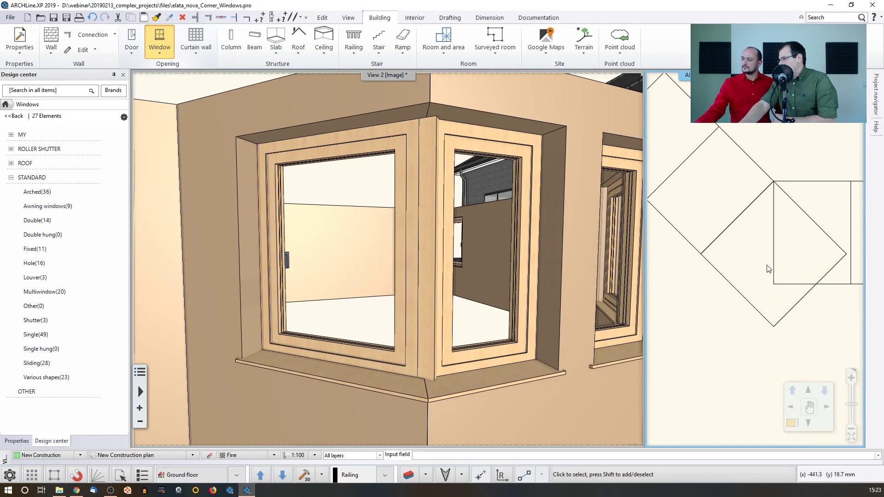
left_click(448, 17)
left_click(74, 39)
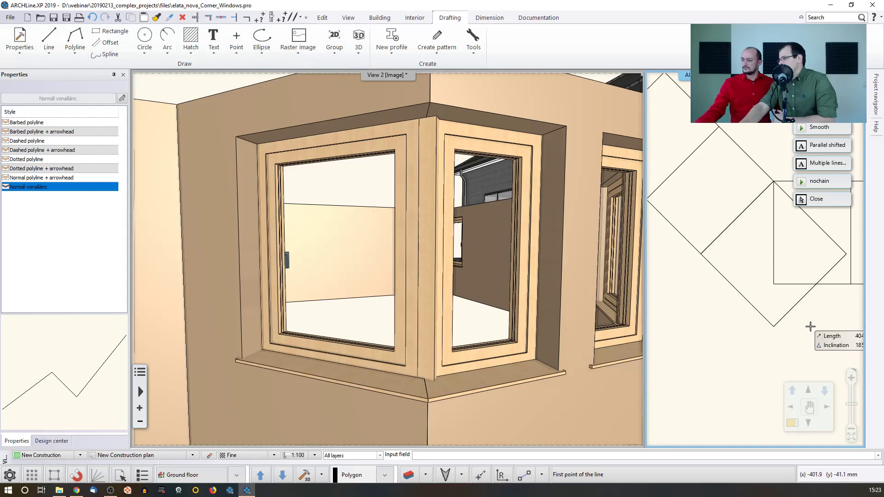
left_click(773, 284)
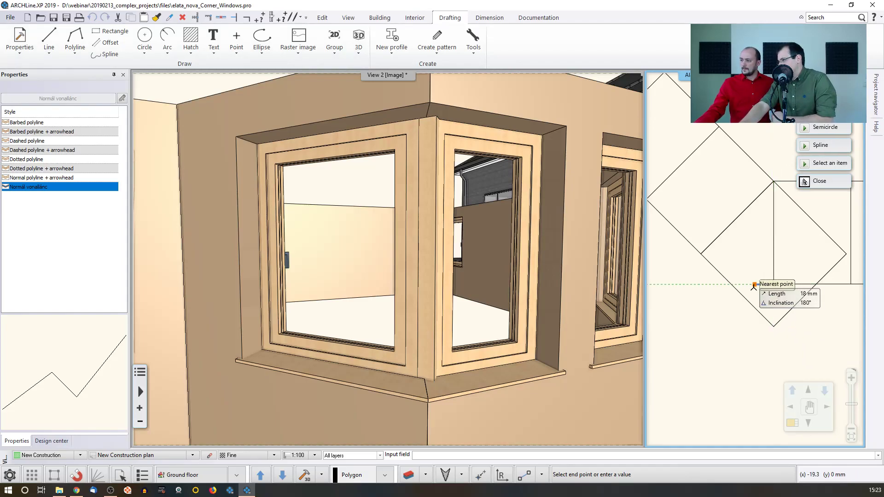
left_click(727, 276)
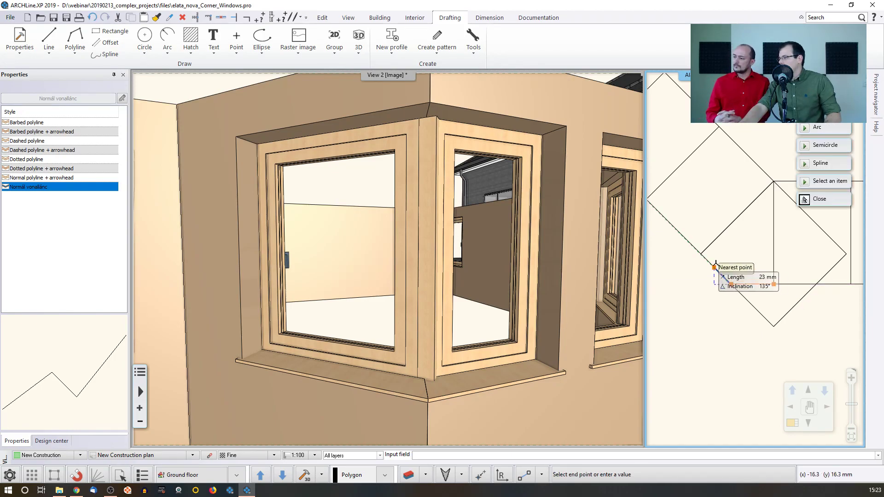
left_click(700, 253)
left_click(774, 182)
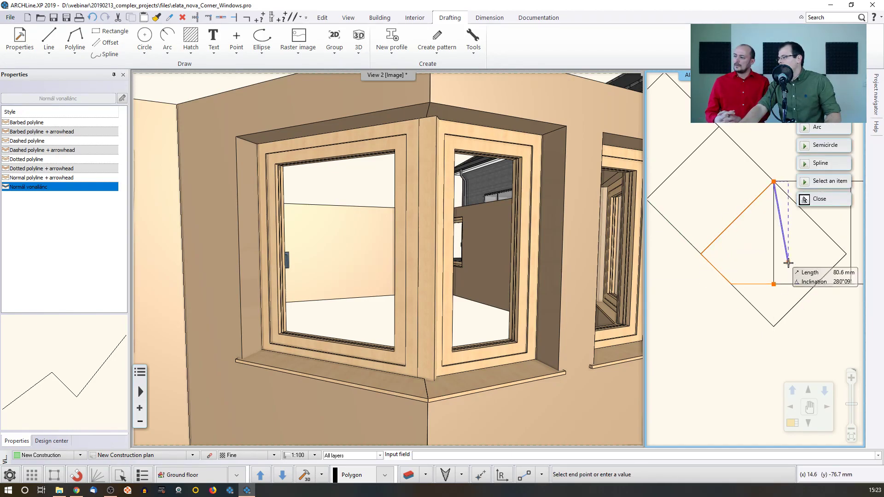
left_click(774, 284)
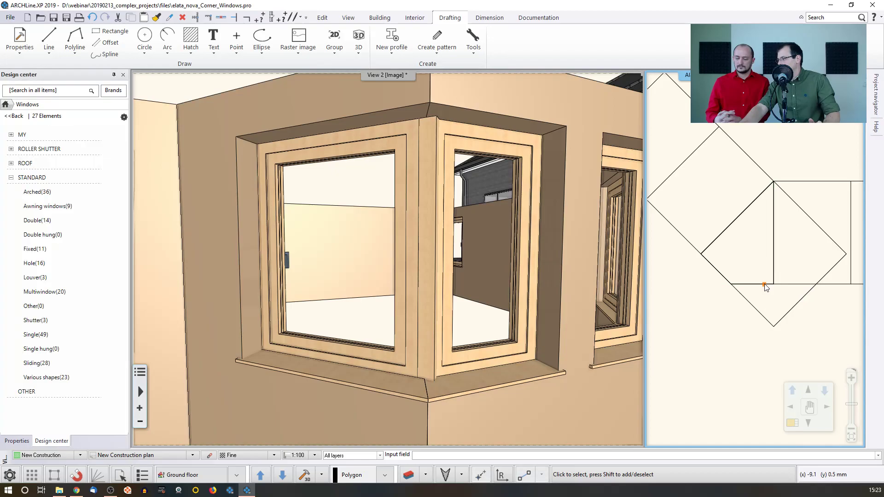
Step: Move the traced polyline out of the wall to the empty area beside the Bay windows label
left_click(765, 285)
left_click(785, 348)
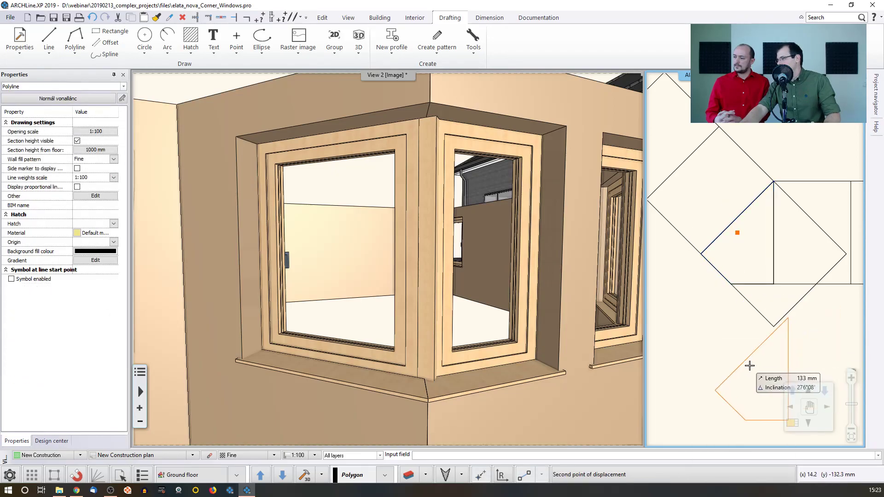
scroll(699, 362, "down", 2)
scroll(707, 345, "down", 2)
middle_click_drag(704, 353, 684, 274)
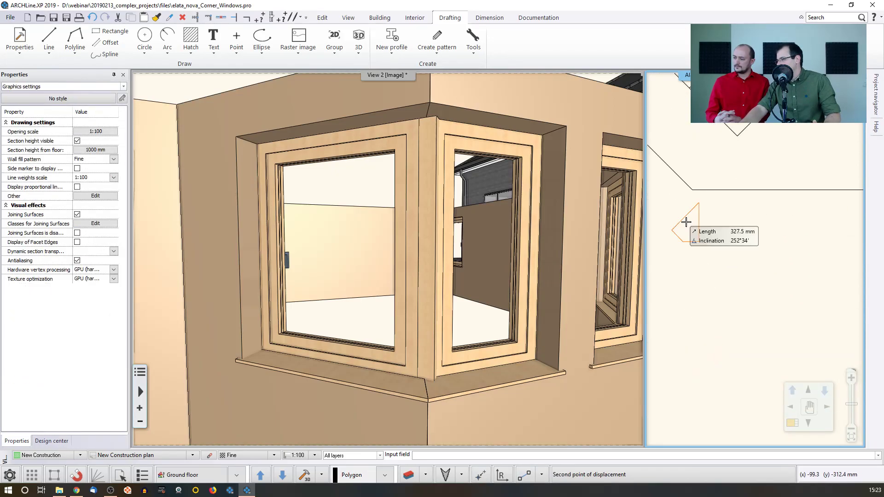
scroll(703, 278, "up", 1)
left_click(763, 313)
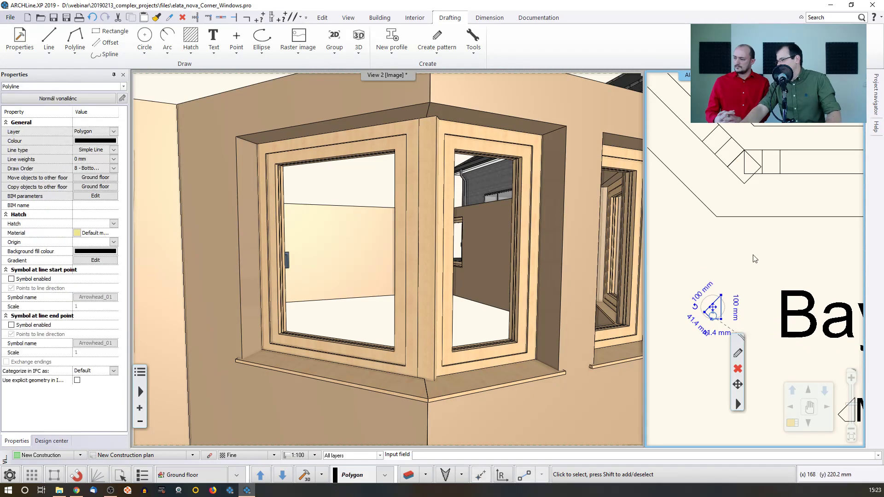
left_click(804, 351)
middle_click_drag(805, 351, 786, 329)
scroll(759, 279, "down", 1)
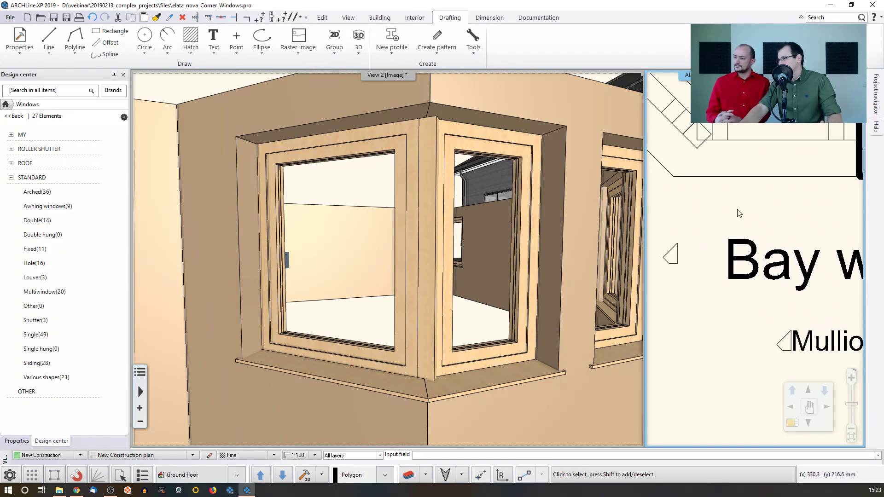
middle_click_drag(738, 211, 768, 307)
left_click(711, 212)
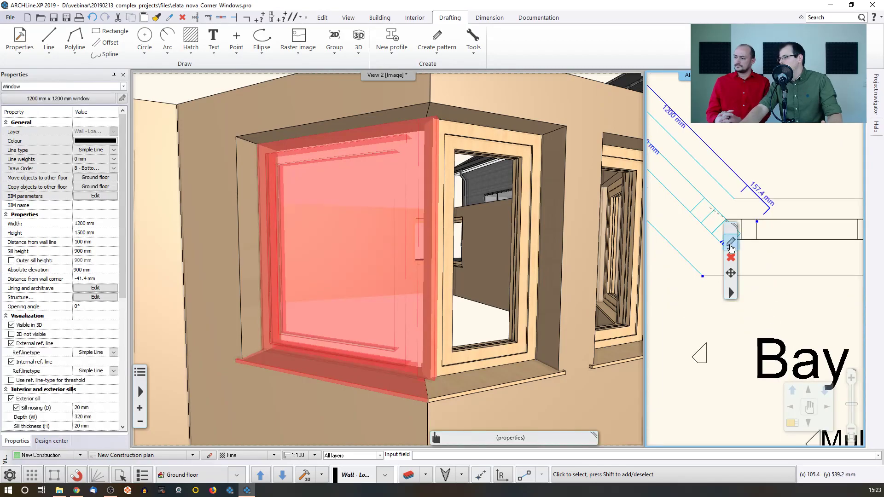
left_click(731, 242)
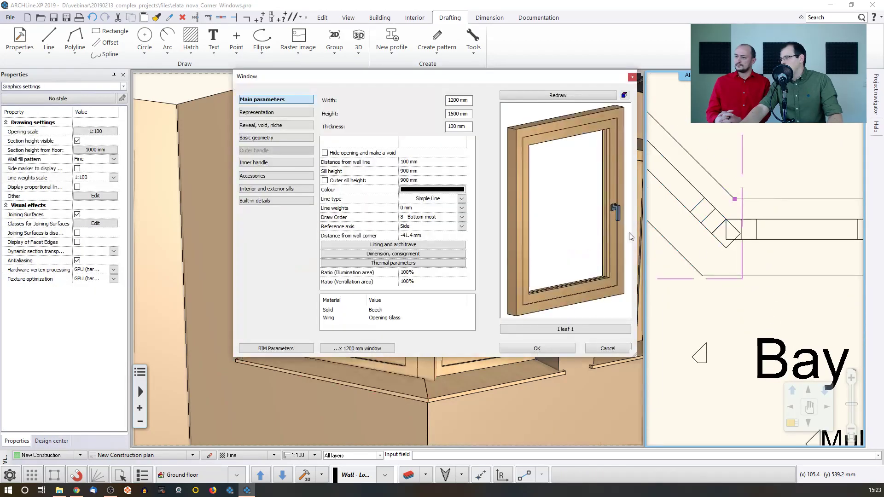
key("Escape")
Step: Edit the slanted bay window's built-in details and change its mullion from rectangular to Profile cross-section
scroll(726, 267, "down", 3)
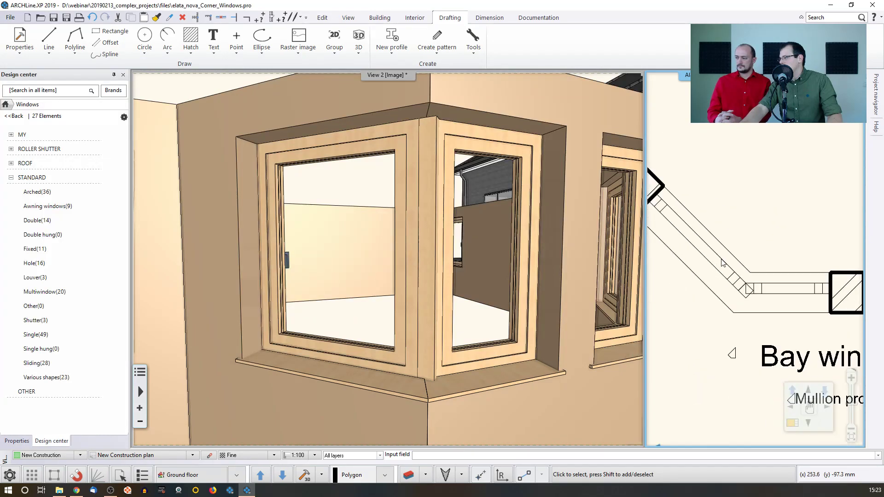
left_click(725, 267)
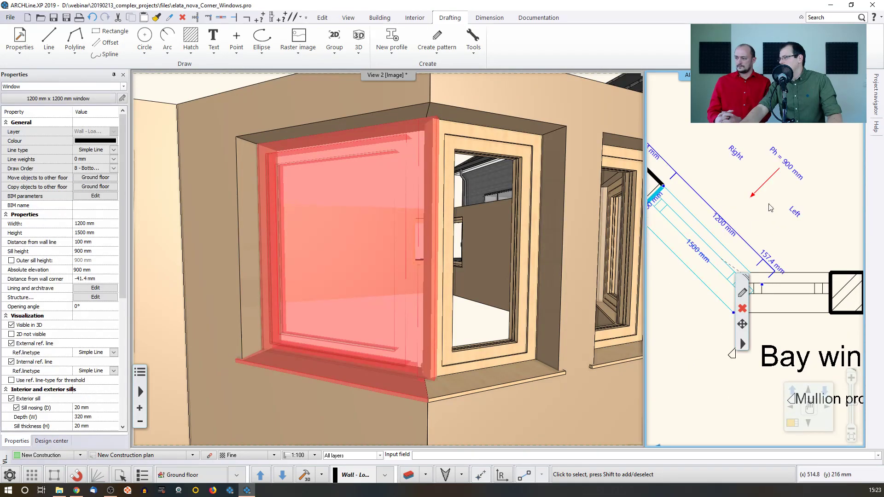
left_click(741, 293)
left_click(270, 202)
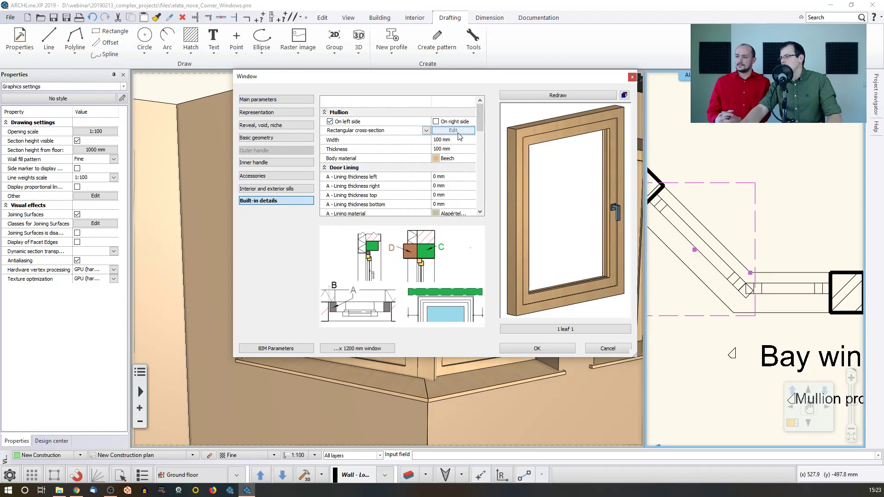
left_click(426, 131)
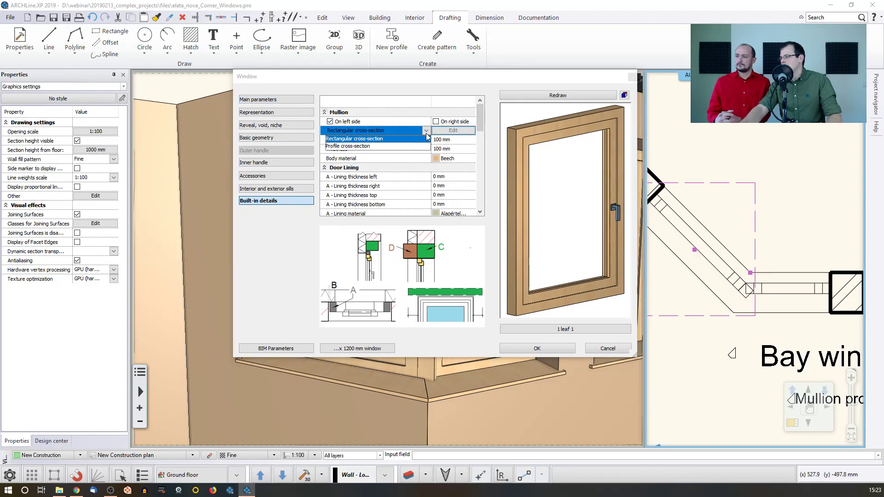
left_click(368, 146)
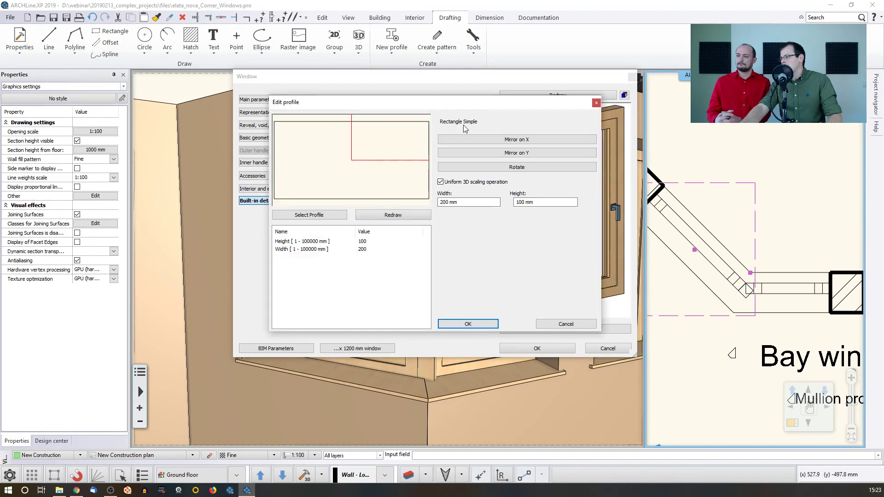
Step: Find the bay_window_mullion profile by searching all profiles for bay_window, and apply it to the slanted window's mullion
left_click(326, 214)
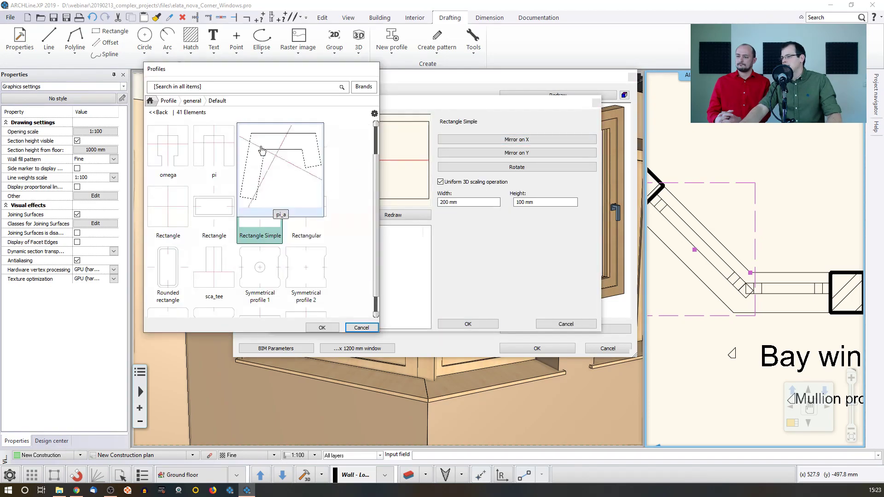
left_click(151, 101)
left_click(174, 86)
type("bay_window")
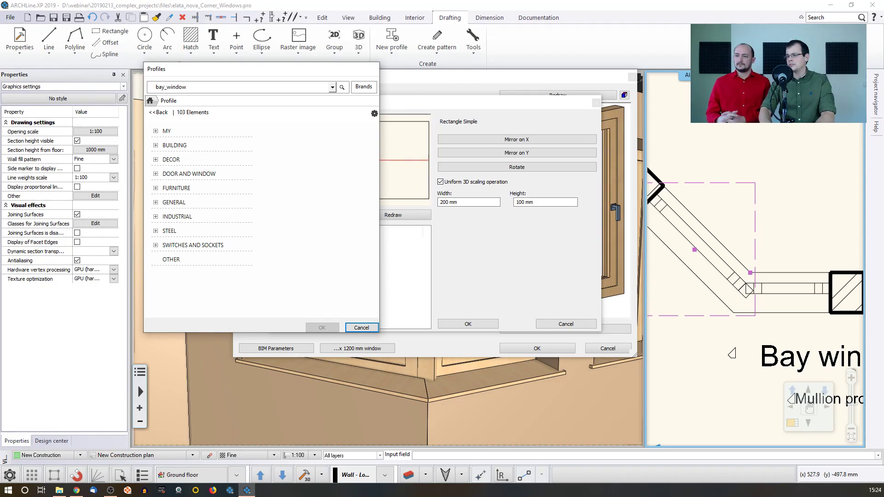
key("Return")
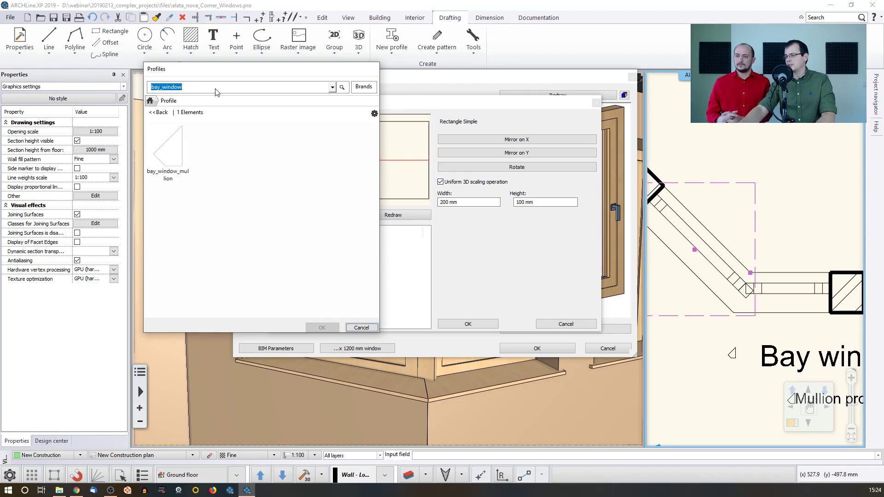
left_click(171, 152)
left_click(321, 328)
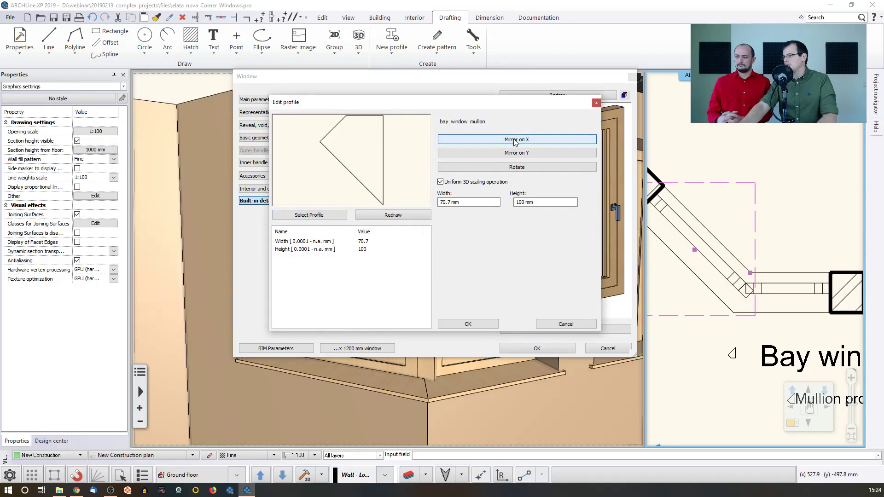
left_click(483, 324)
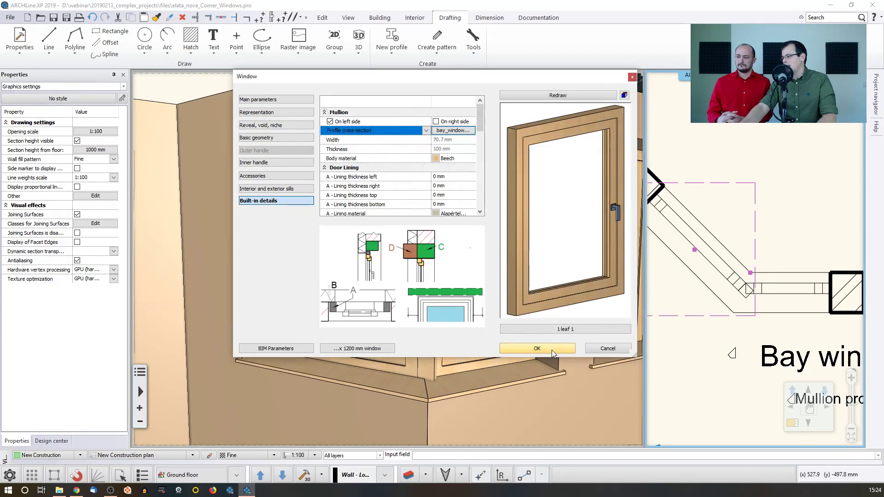
left_click(552, 349)
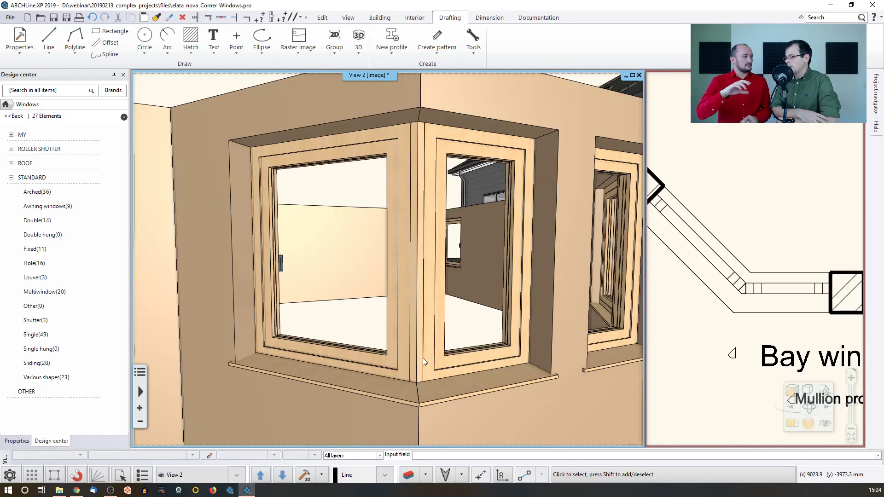
Step: Review the slanted window's mullion settings and its bay_window_mullion profile, leaving them unchanged
left_click(400, 343)
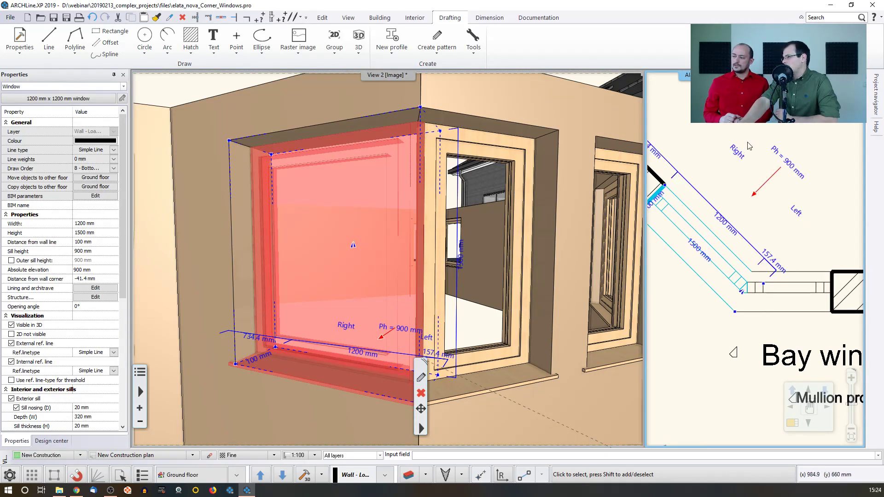
left_click(422, 381)
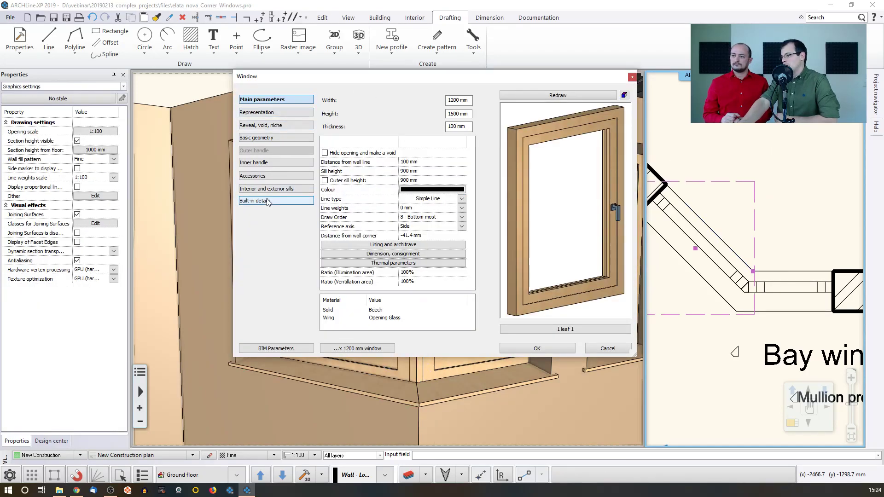
left_click(276, 201)
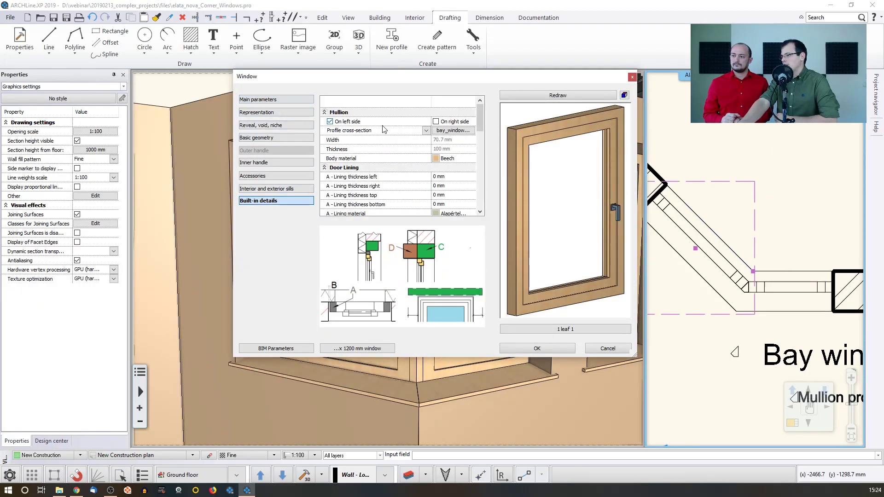
left_click(450, 131)
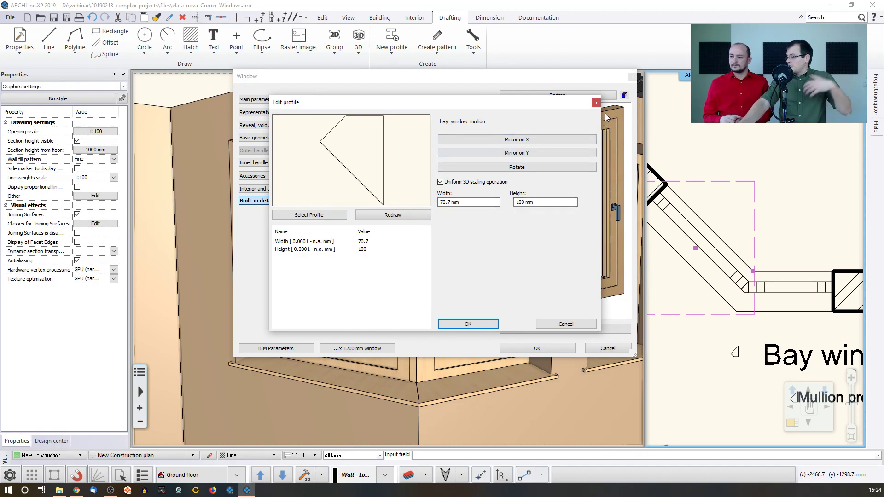
left_click(595, 103)
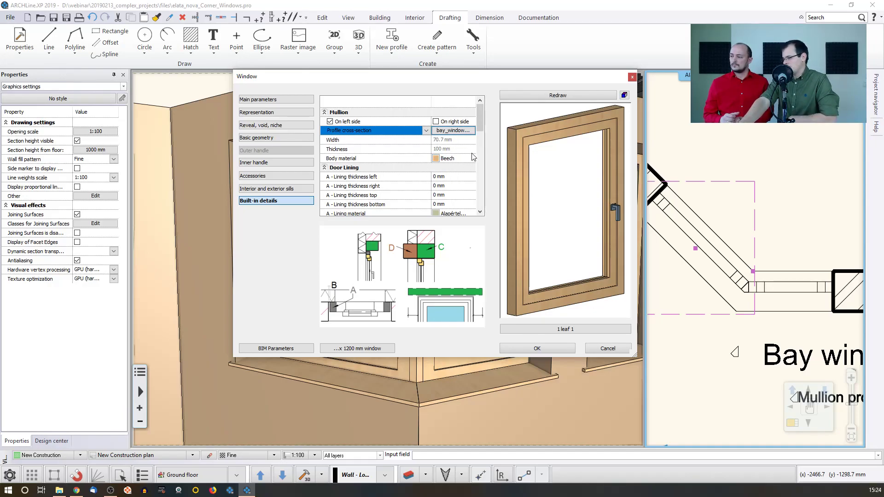
left_click(631, 77)
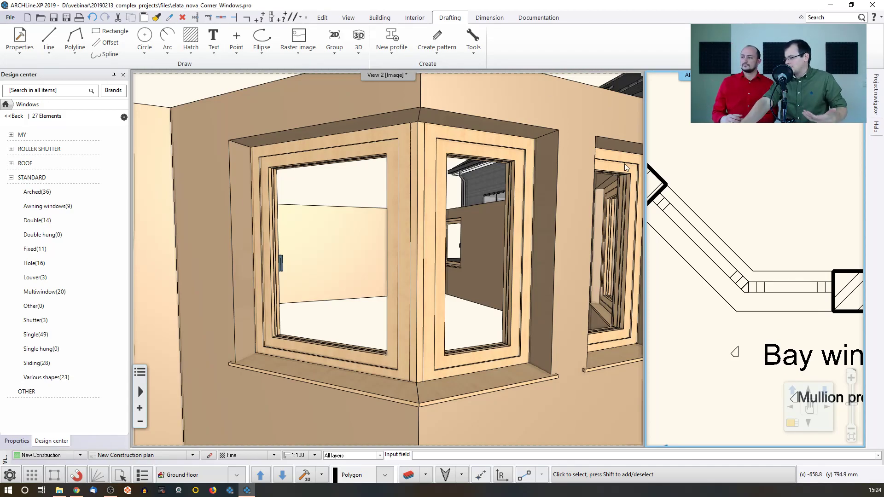
Step: Show the Define closed profile command among the New profile drafting options without starting it
left_click(538, 196)
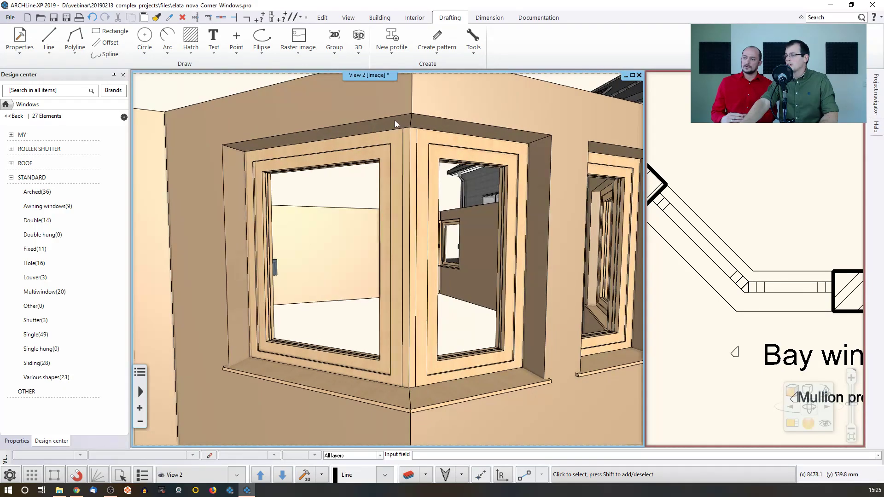
left_click(740, 184)
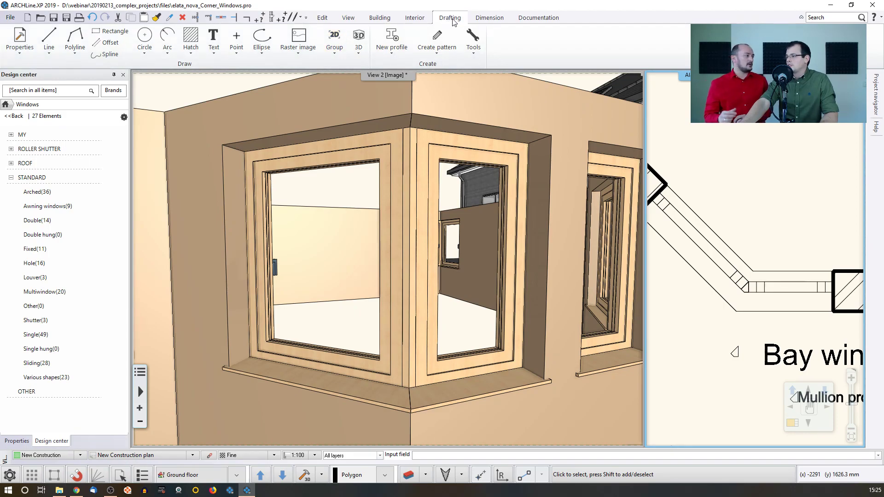
left_click(392, 52)
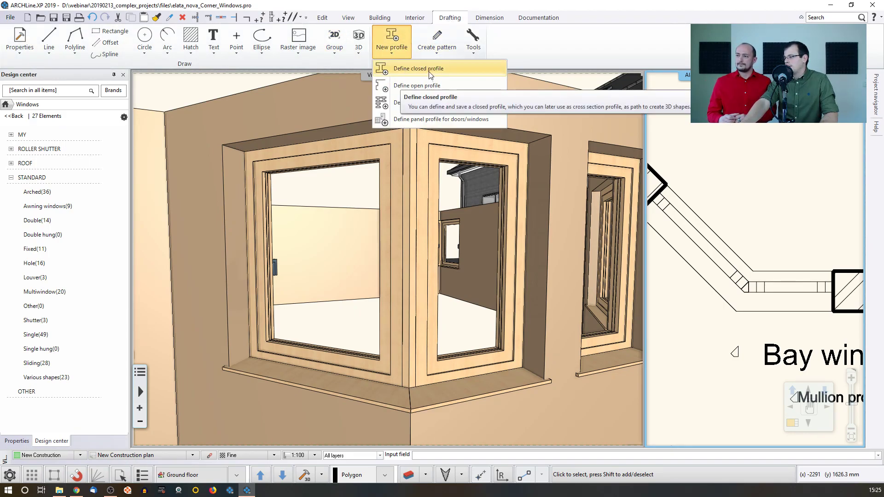
left_click(736, 143)
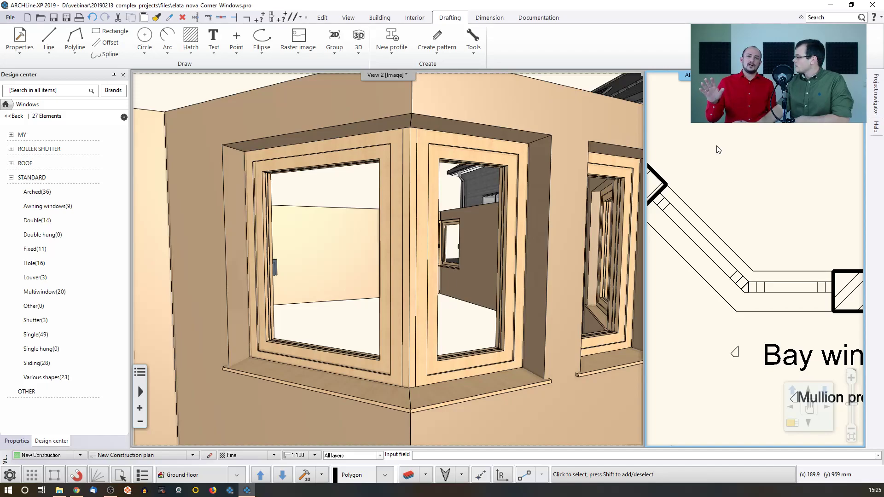
Step: Bring up the saved 6_ramp 3D view and show the matching entrance area between the two terraces on the floor plan
left_click(507, 224)
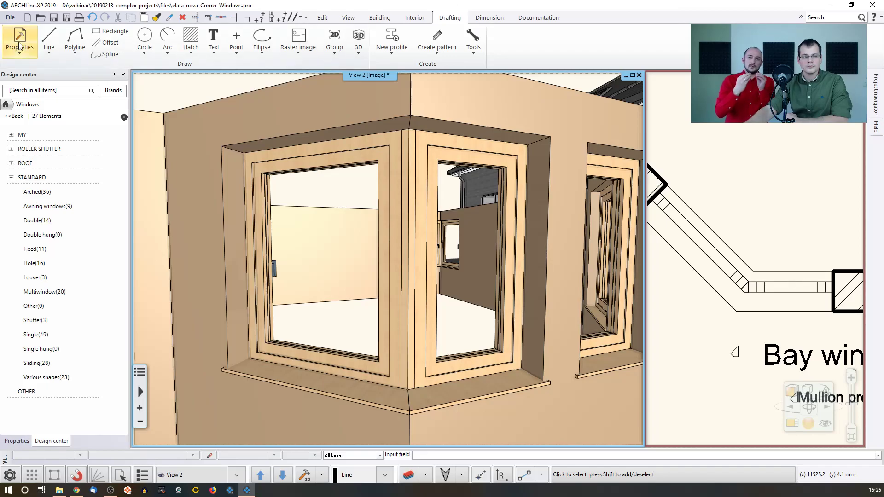
key("alt+Tab")
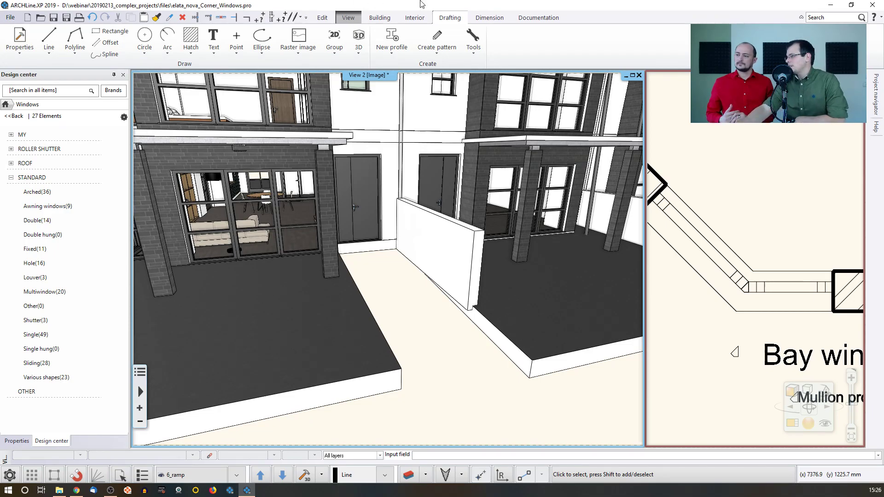
scroll(779, 253, "down", 5)
scroll(738, 265, "down", 3)
scroll(739, 264, "up", 3)
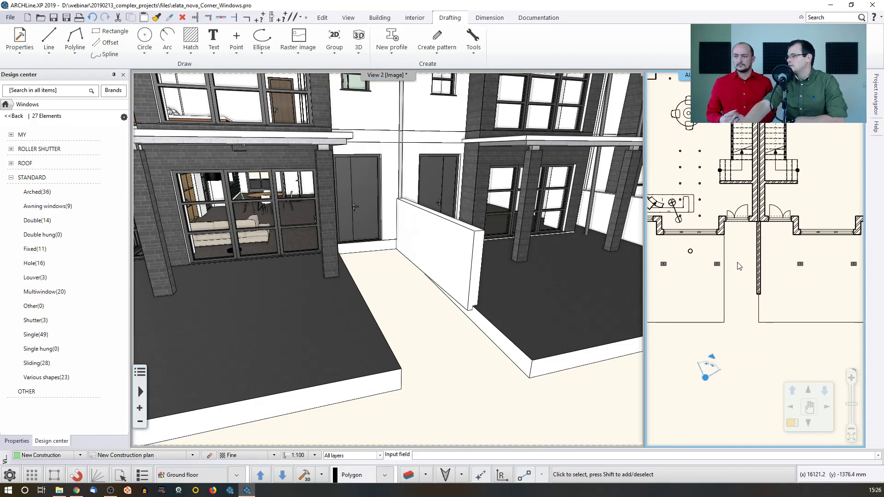
Step: Draw a straight ramp 1000 mm wide and 5701.5 mm long from the left terrace's front corner endpoint up to the house entrance
left_click(382, 18)
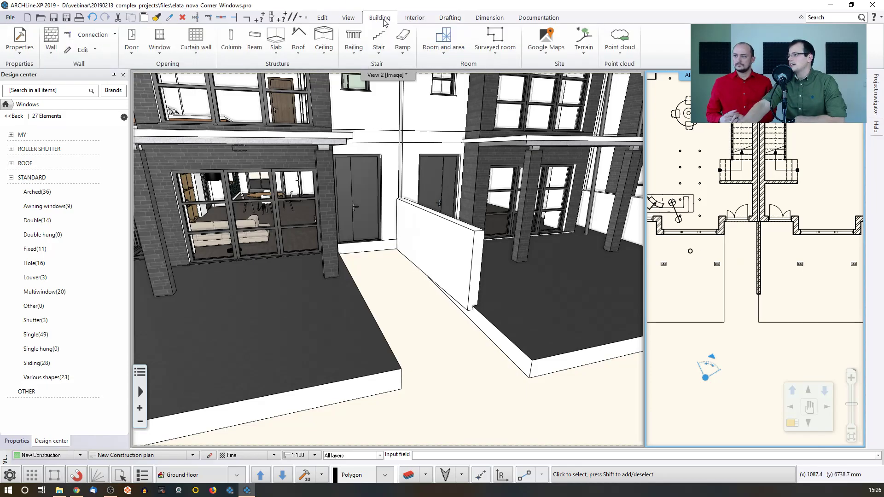
left_click(403, 51)
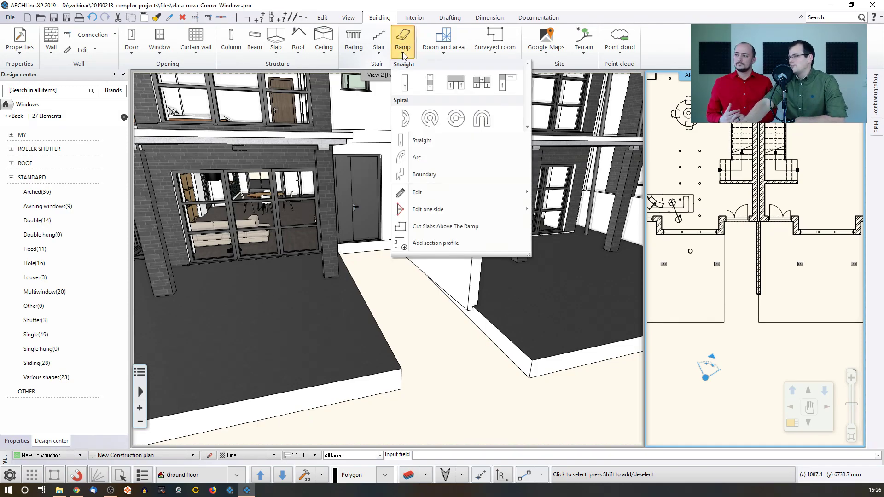
left_click(417, 113)
scroll(723, 319, "up", 4)
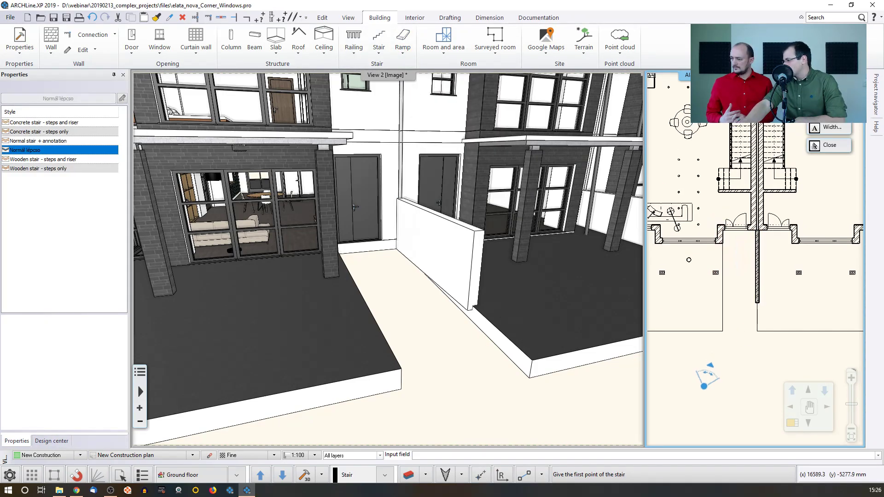
left_click(728, 341)
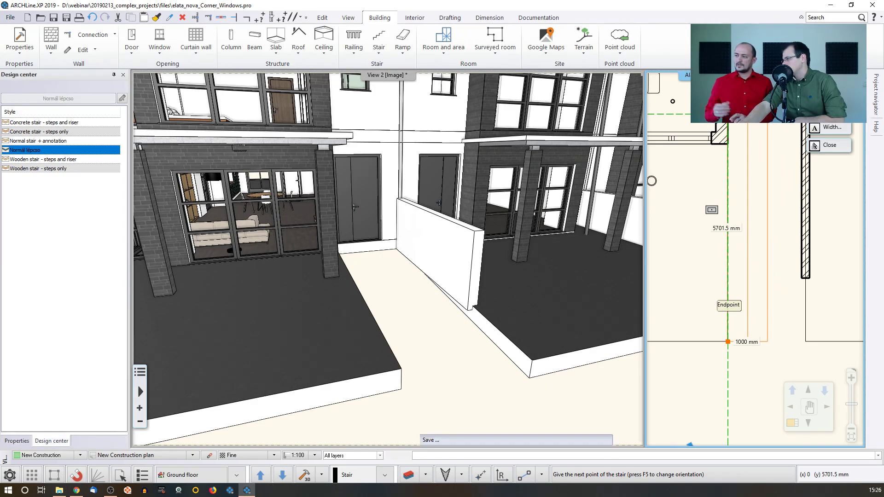
left_click(827, 145)
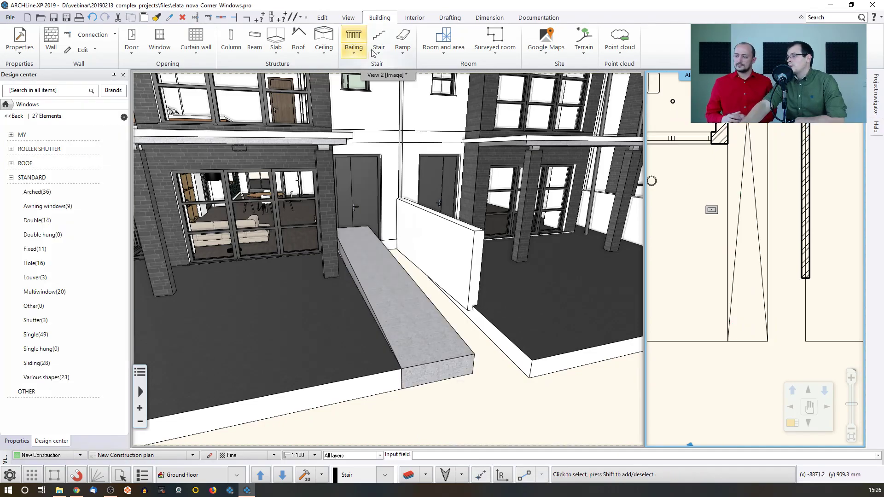
Step: Widen the ramp by moving its right side 950 mm outward to the front corner endpoint of the neighbouring terrace
left_click(403, 40)
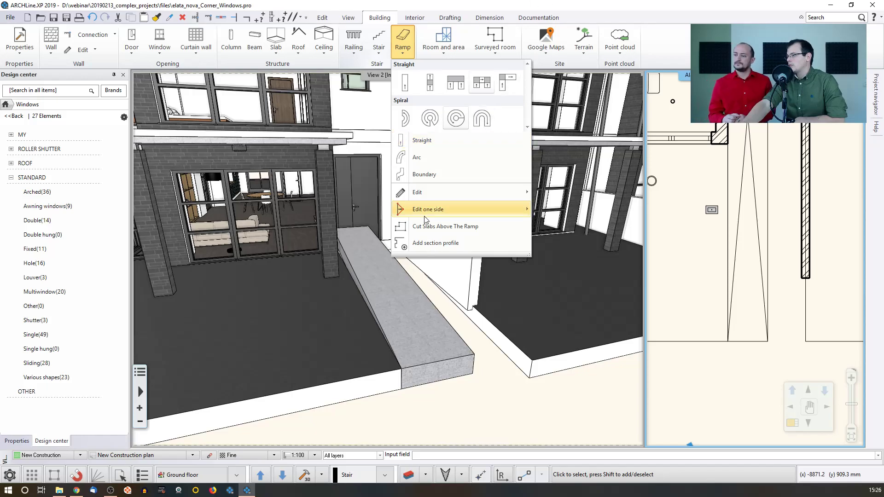
left_click(586, 3)
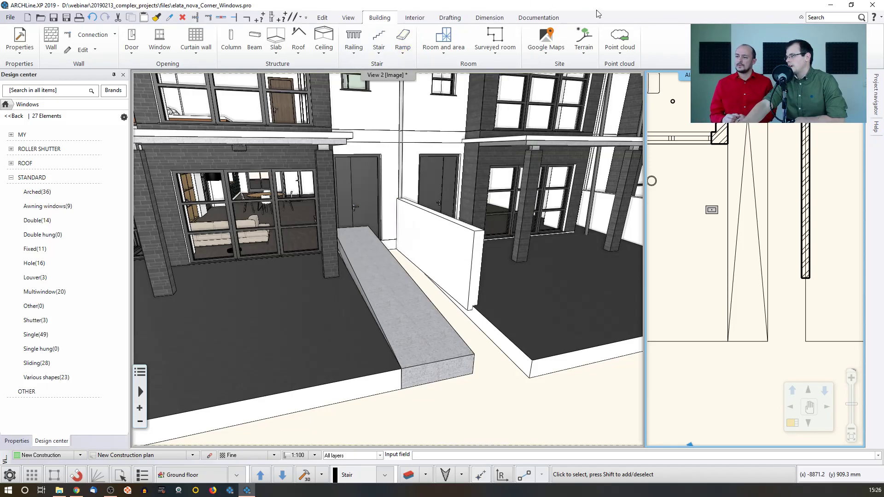
left_click(767, 231)
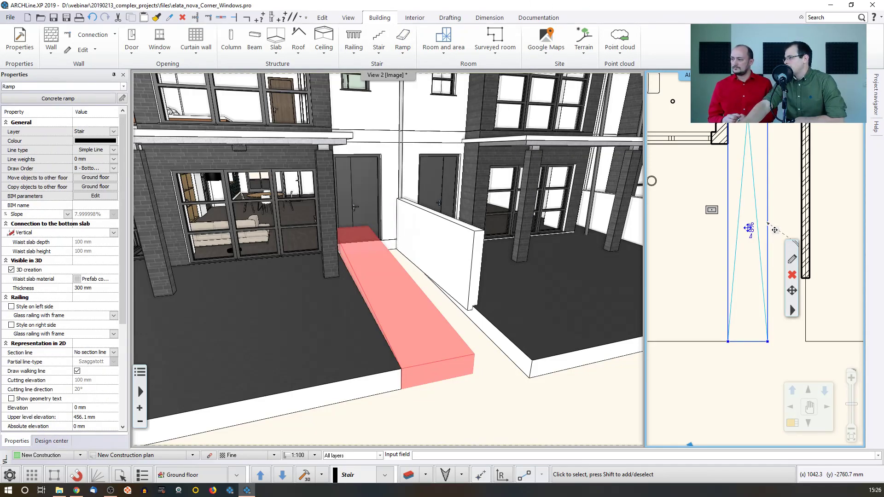
mouse_move(774, 230)
left_click(803, 233)
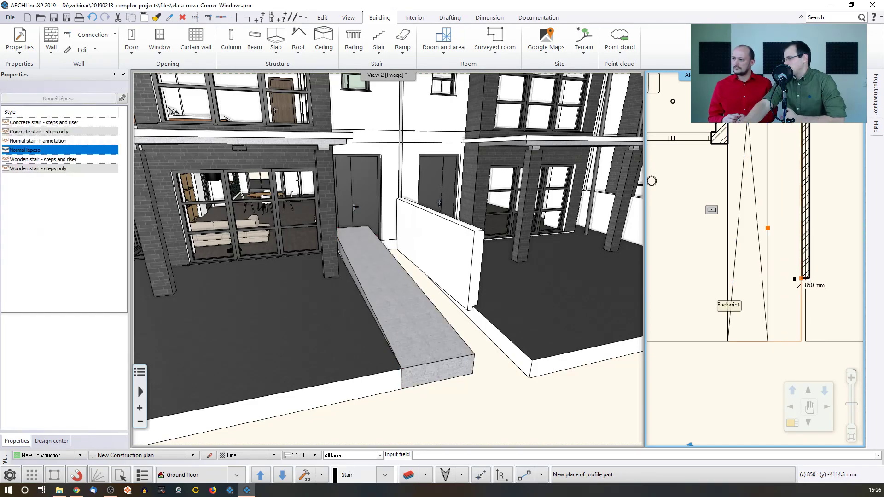
scroll(808, 304, "up", 2)
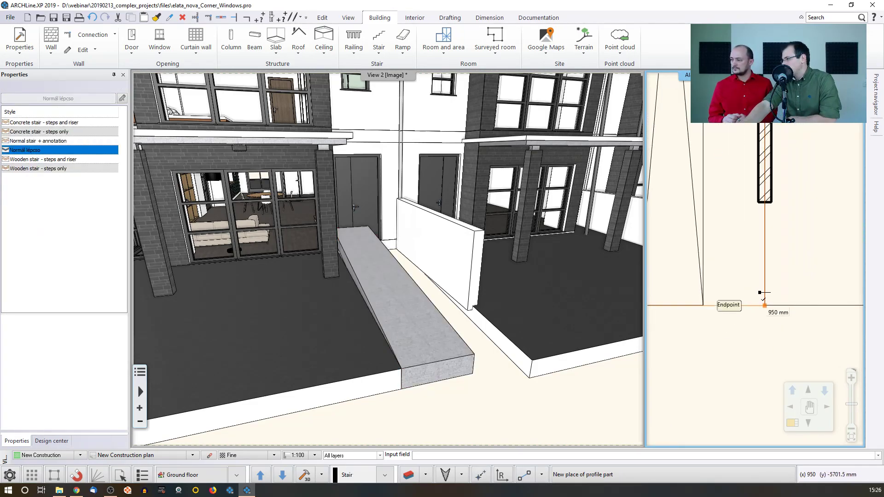
left_click(763, 299)
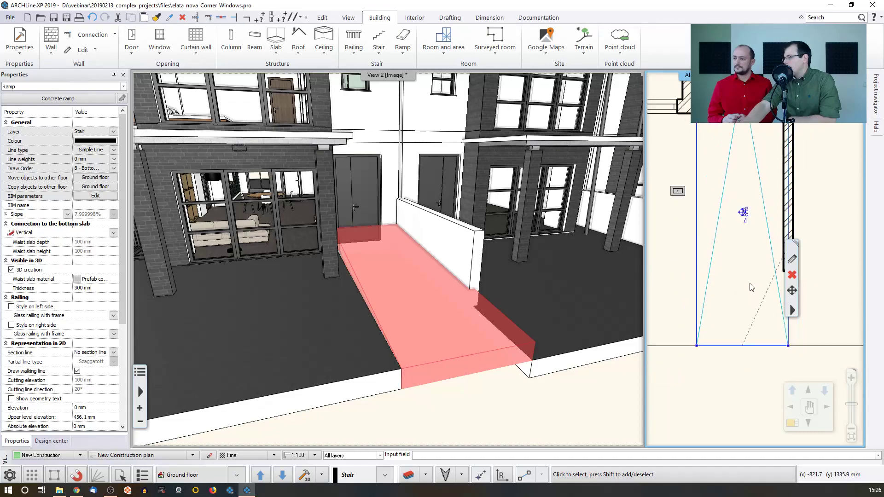
scroll(752, 286, "down", 1)
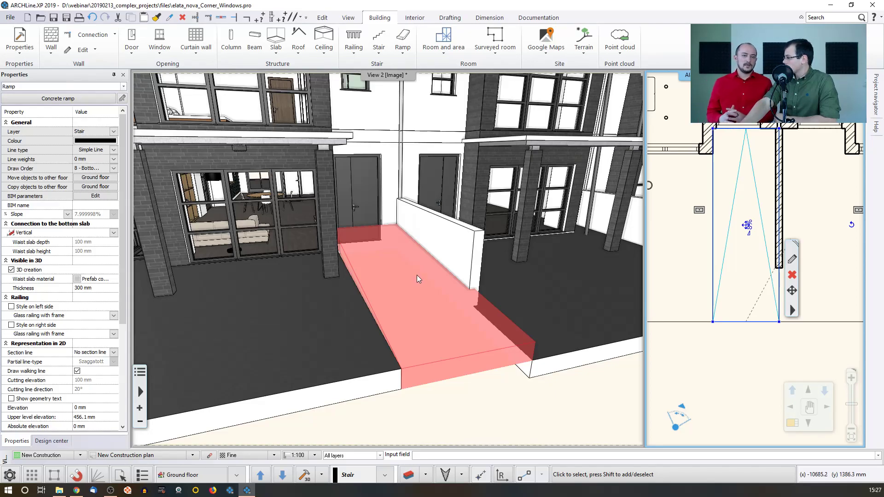
Step: Redefine the ramp's elevation by base level and top level, with the top at 0 mm and the bottom at -300 mm
left_click(460, 324)
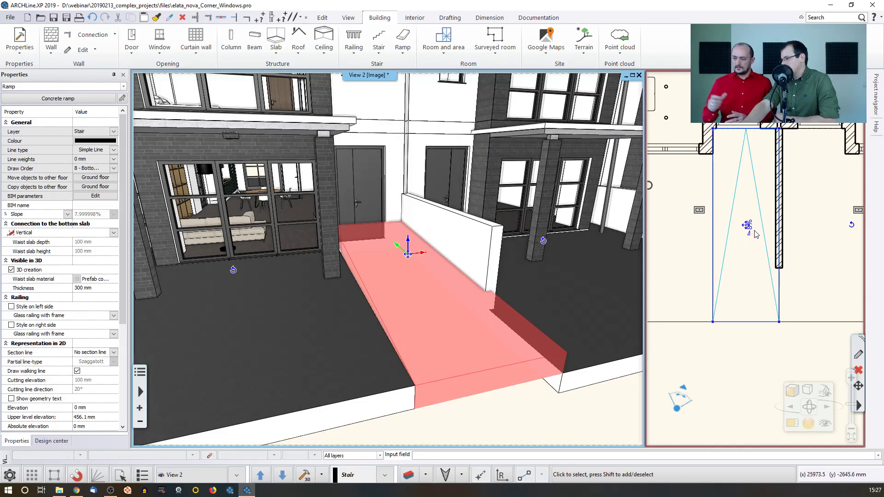
scroll(754, 233, "up", 2)
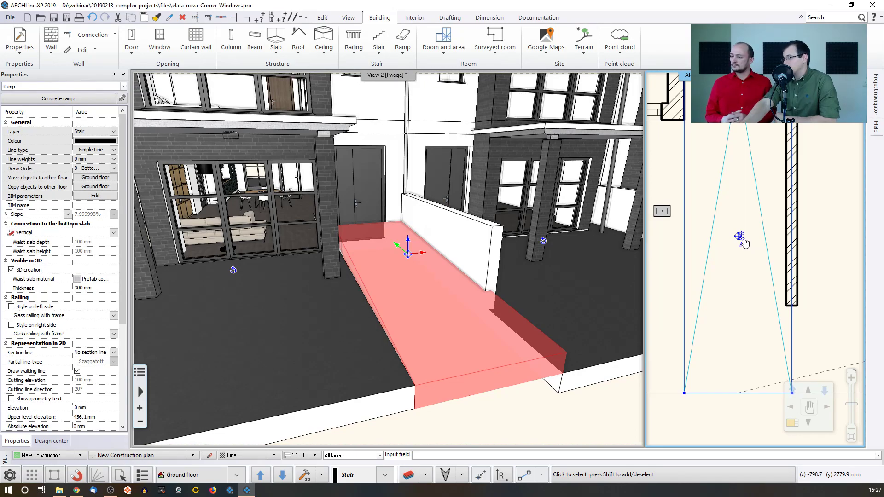
left_click(741, 239)
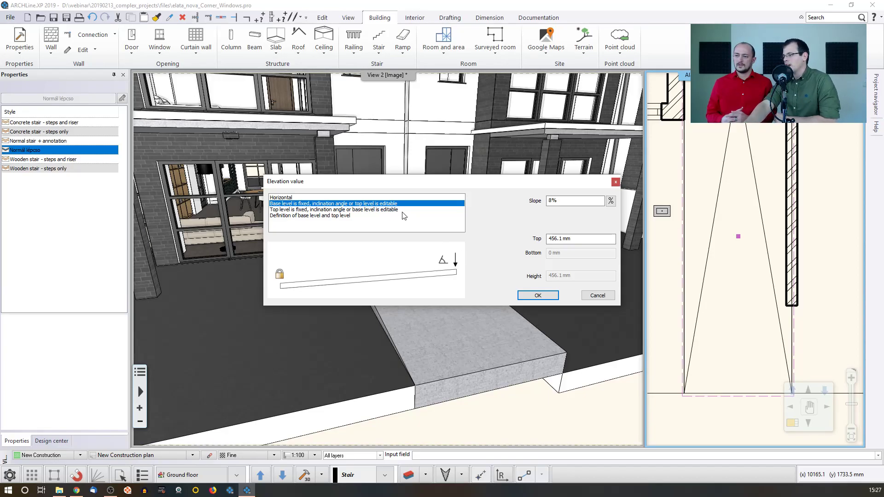
left_click(328, 217)
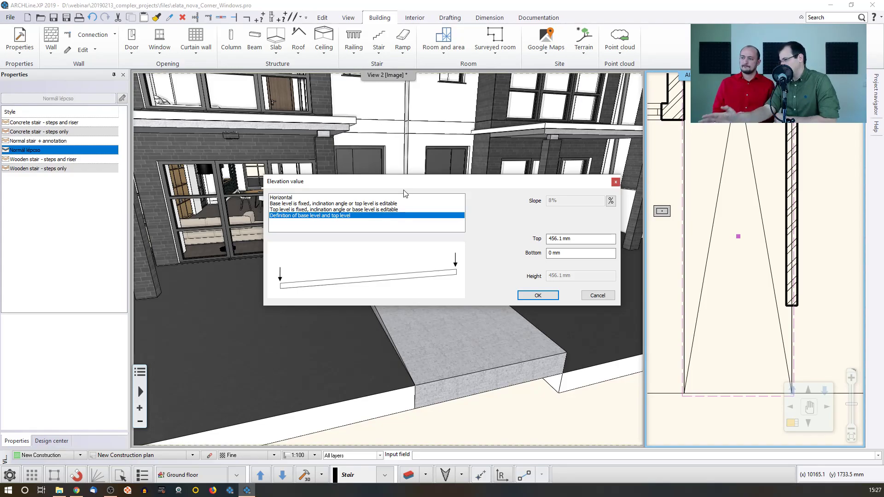
left_click_drag(593, 239, 543, 257)
type("0")
left_click(576, 254)
type("-")
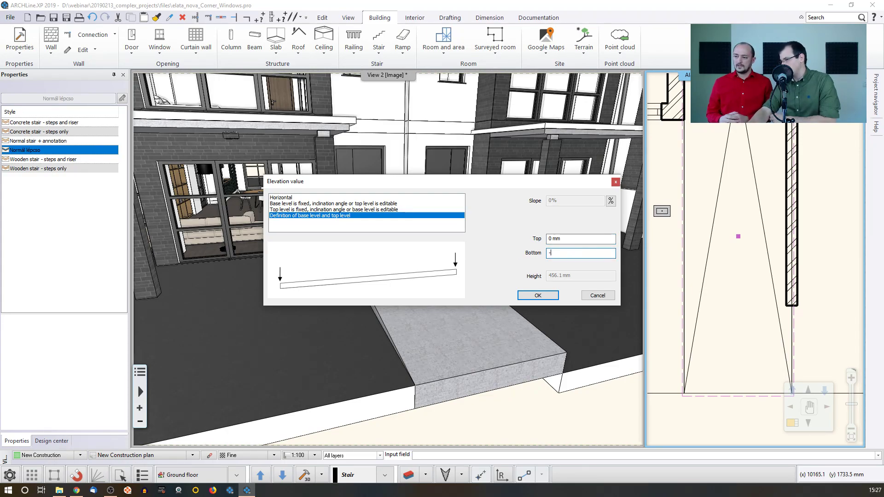
type("300")
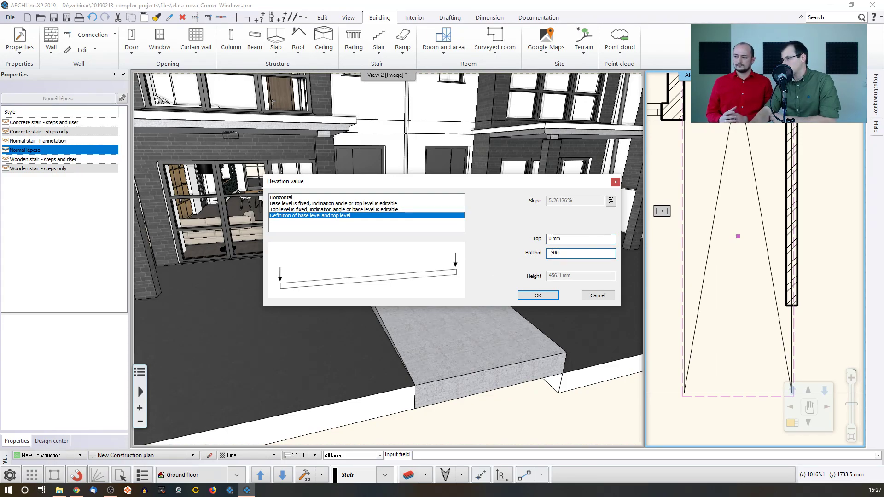
left_click(525, 296)
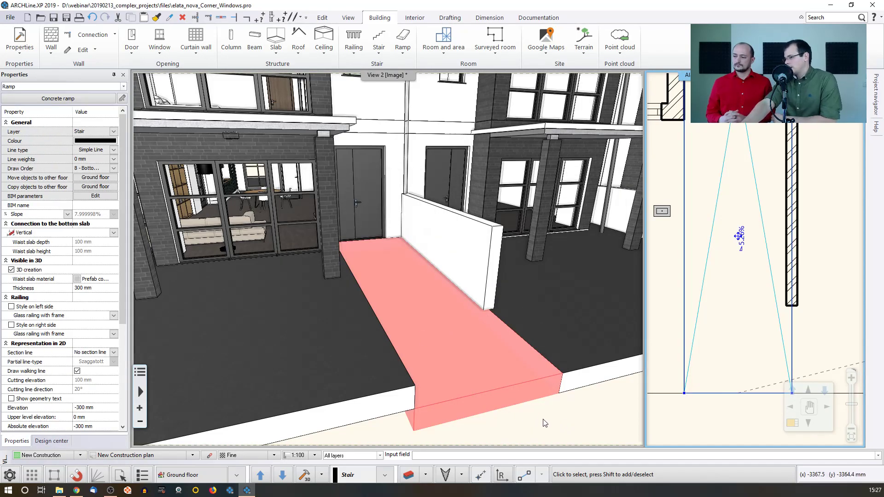
Step: Edit the ramp's properties to add a railing on its left side in the Steel profile style
left_click(457, 353)
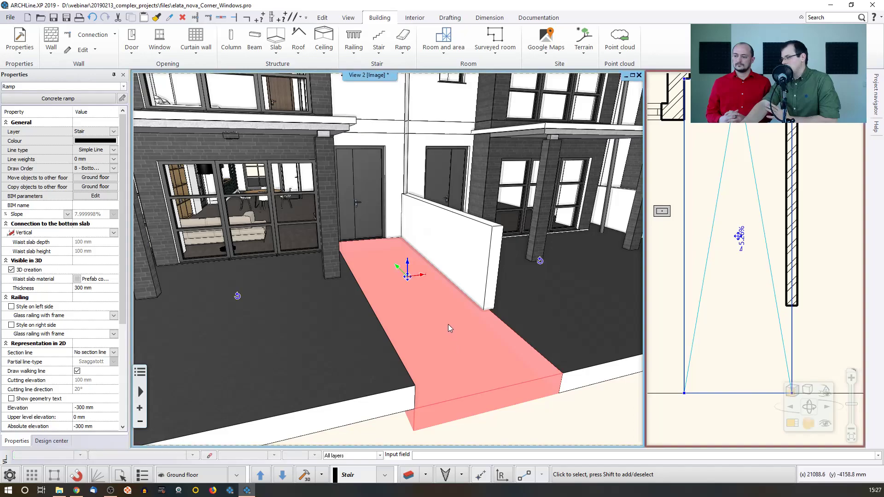
left_click(443, 336)
left_click(456, 329)
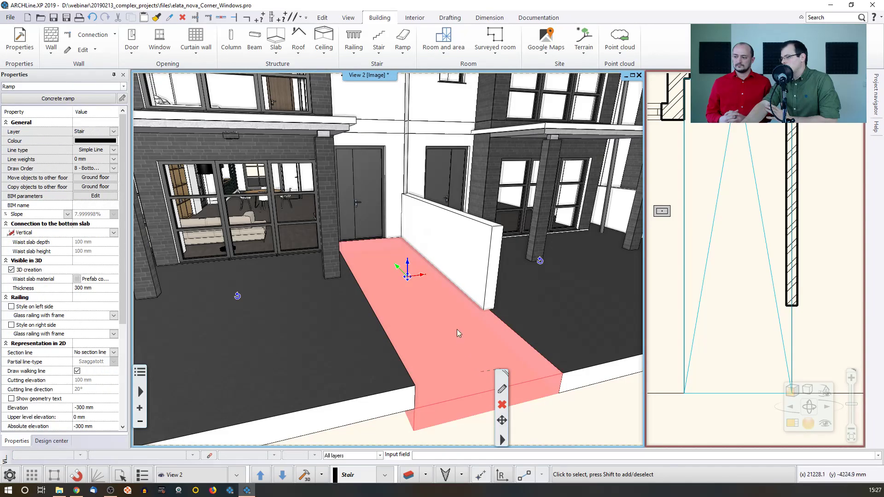
left_click(502, 390)
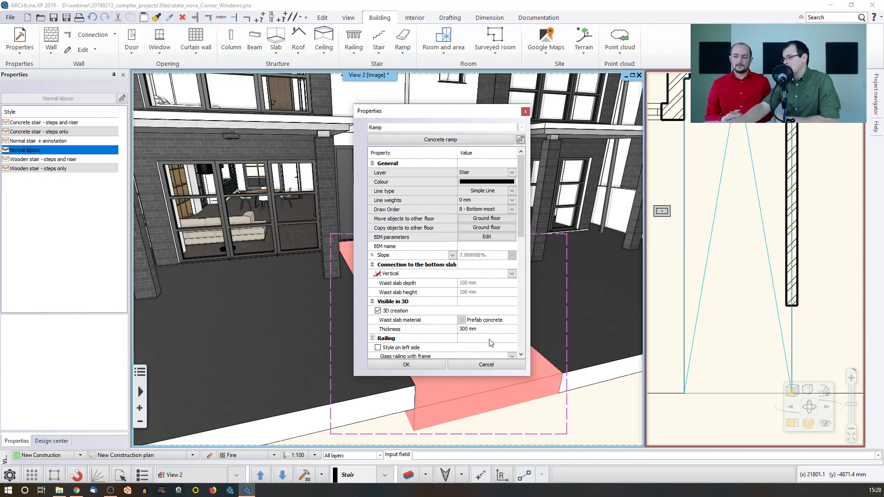
scroll(523, 187, "down", 1)
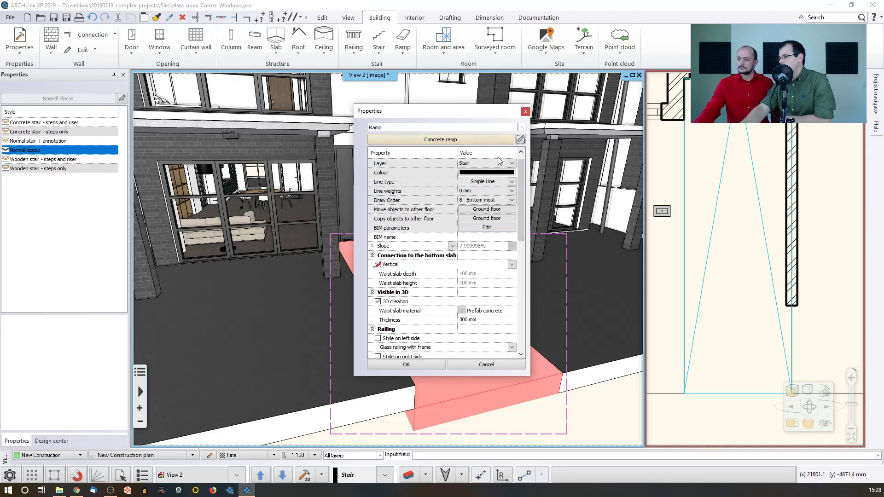
scroll(521, 222, "down", 4)
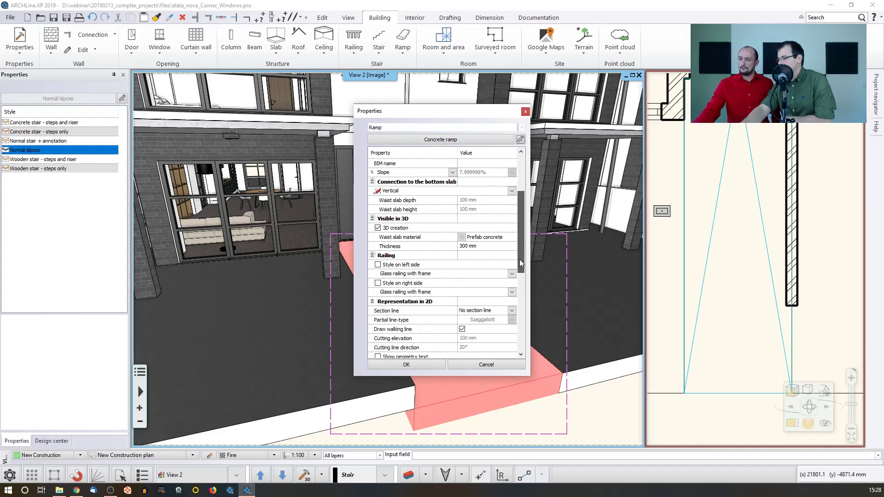
left_click(377, 265)
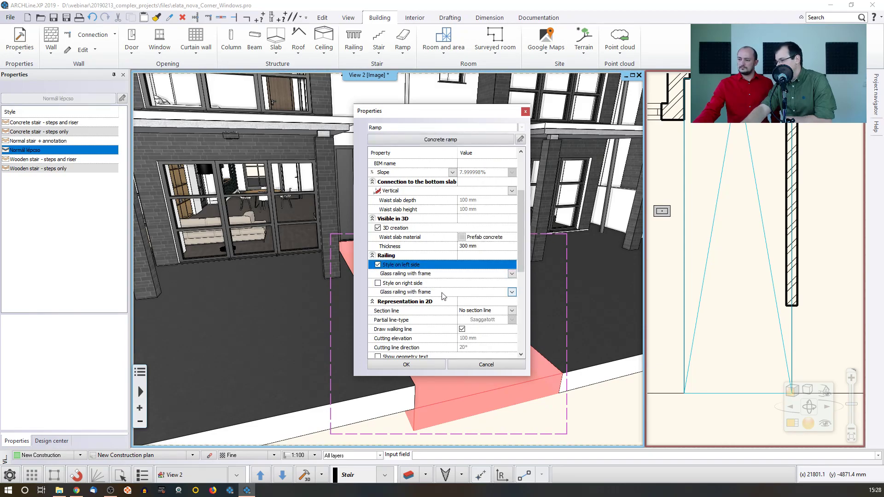
left_click(511, 274)
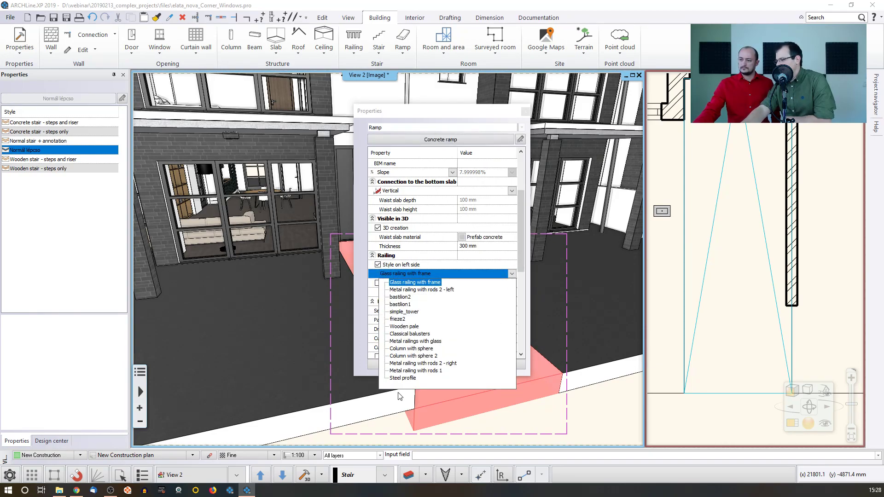
left_click(407, 377)
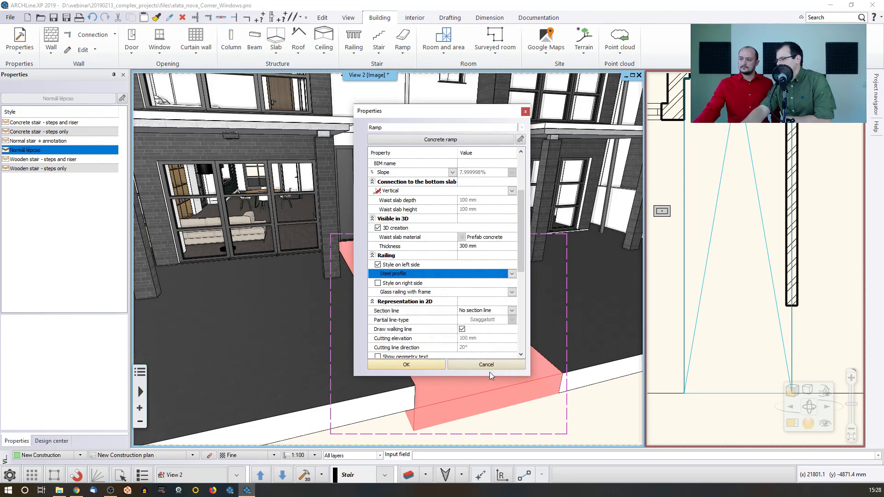
left_click(429, 365)
Step: Select the ramp's left railing in the 3D view and examine how it follows the slope
middle_click_drag(408, 337, 486, 331)
left_click(421, 282)
left_click(422, 283)
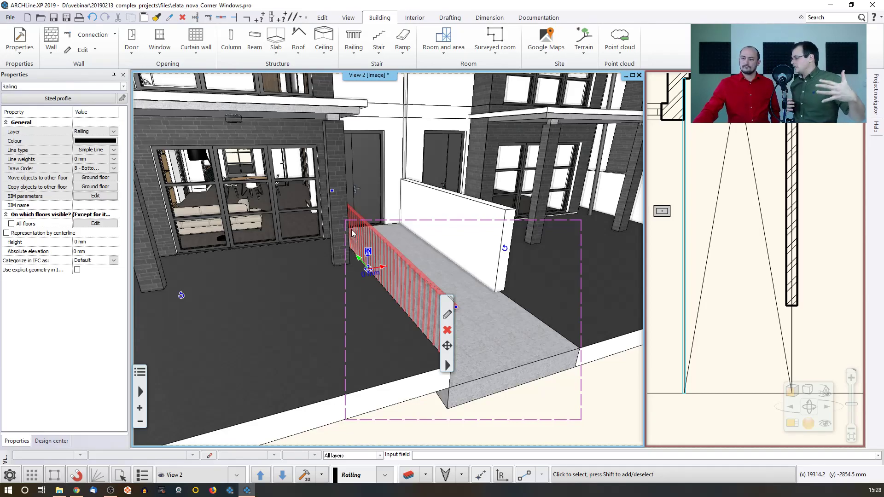
middle_click_drag(310, 217, 365, 205)
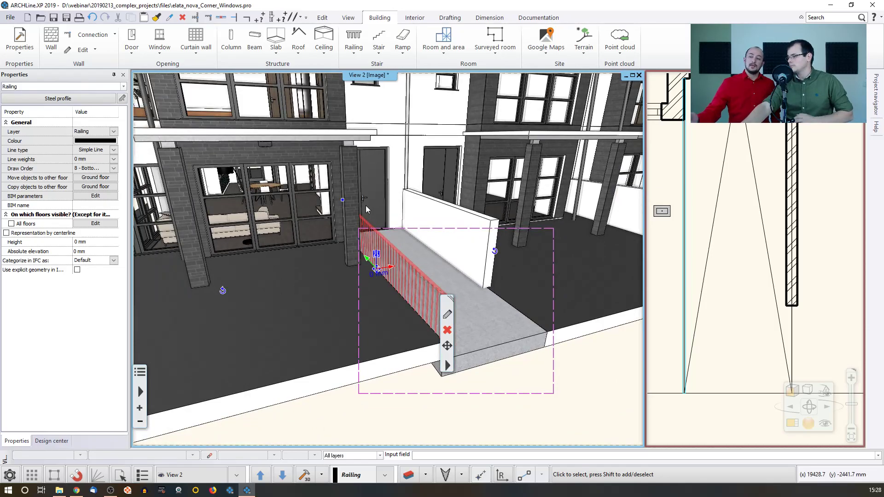
Step: Deselect the railing and open the staircases.pro project in a separate ARCHLine.XP session
key("Escape")
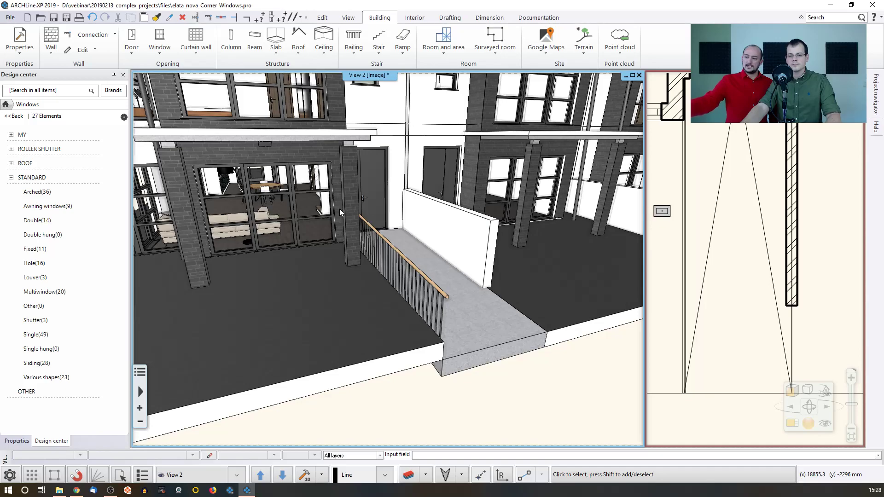
left_click(59, 492)
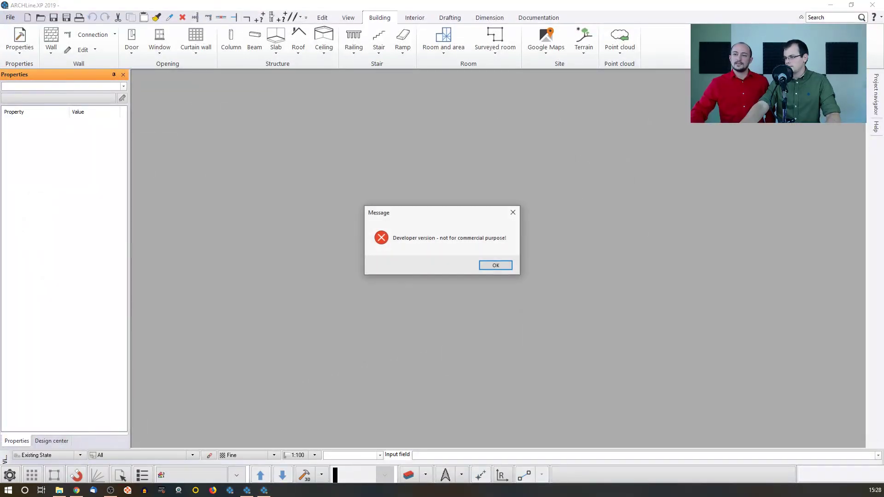
left_click(486, 266)
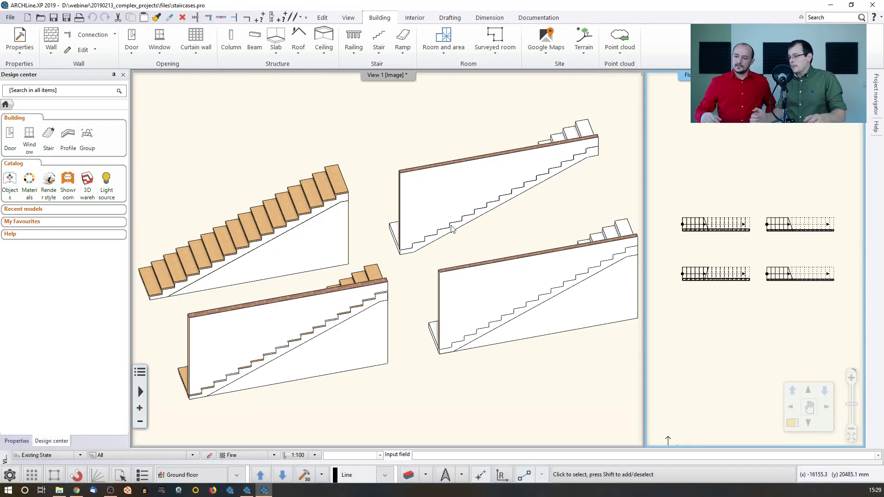
Step: Set wall cutting to All floors in the support settings of the front wooden-tread stair, and rebuild the 3D model
middle_click_drag(548, 198, 515, 266)
scroll(385, 254, "down", 2)
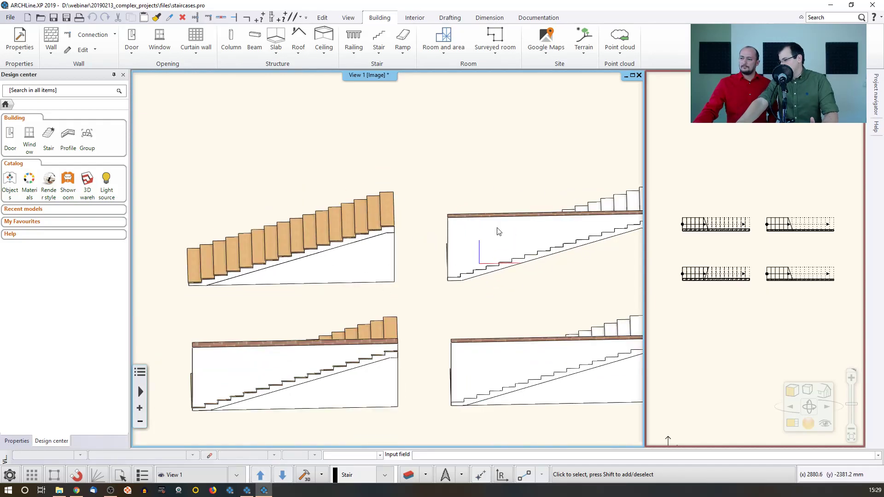
middle_click_drag(447, 234, 440, 234)
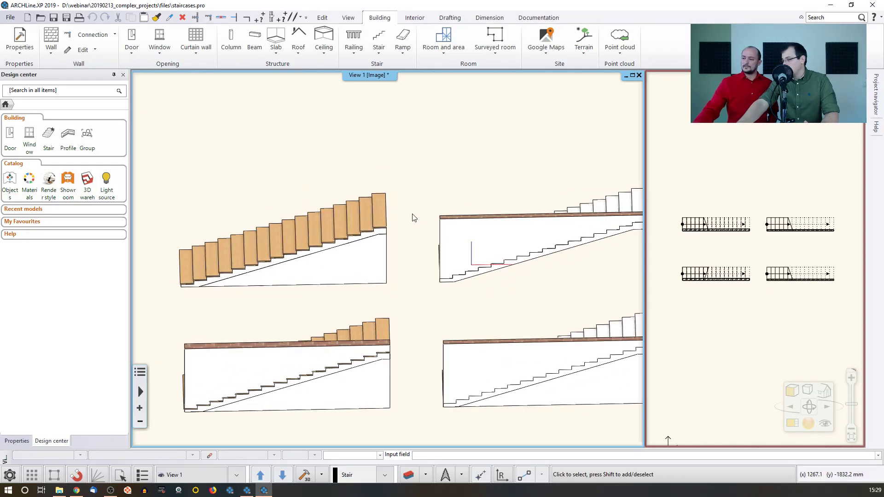
scroll(412, 217, "down", 2)
middle_click_drag(413, 217, 322, 285)
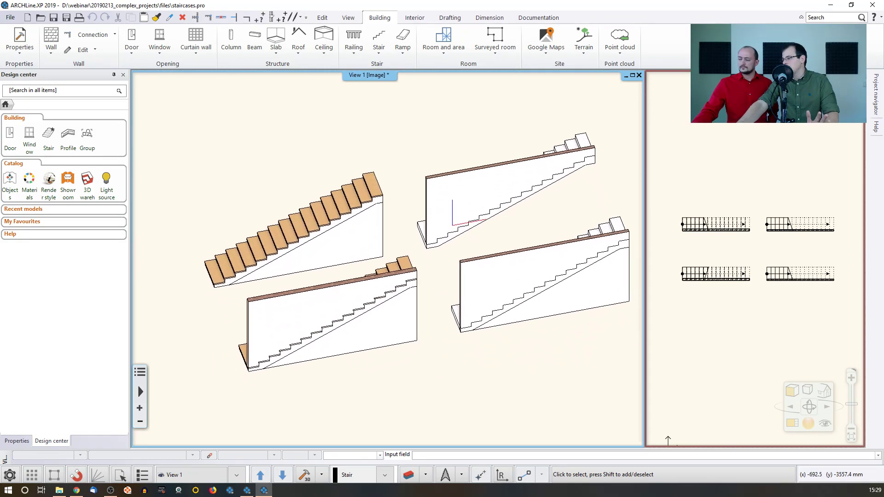
left_click(375, 332)
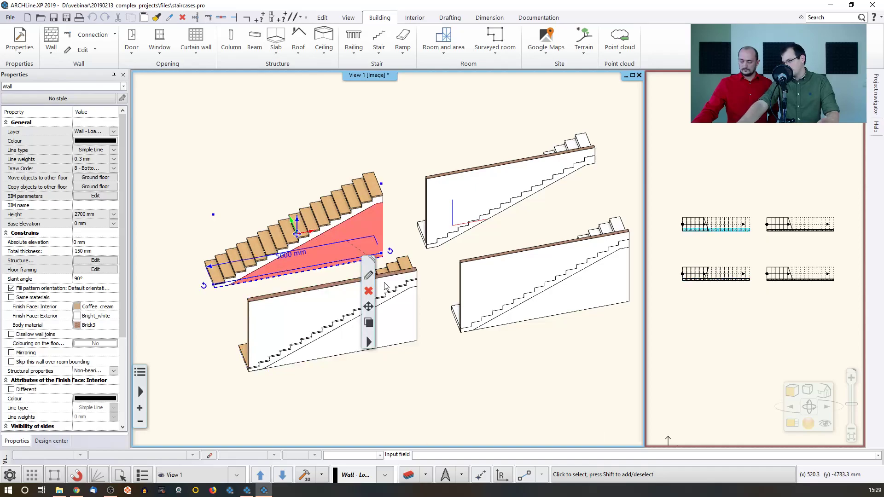
left_click(407, 264)
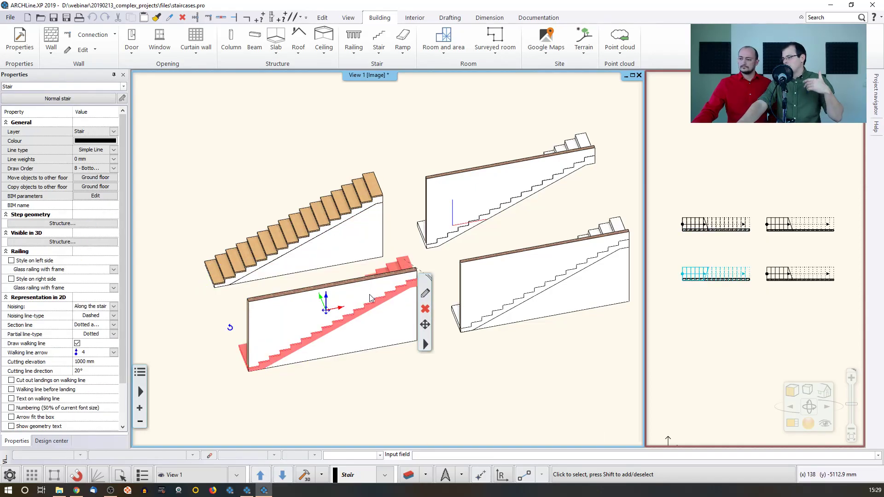
left_click(426, 294)
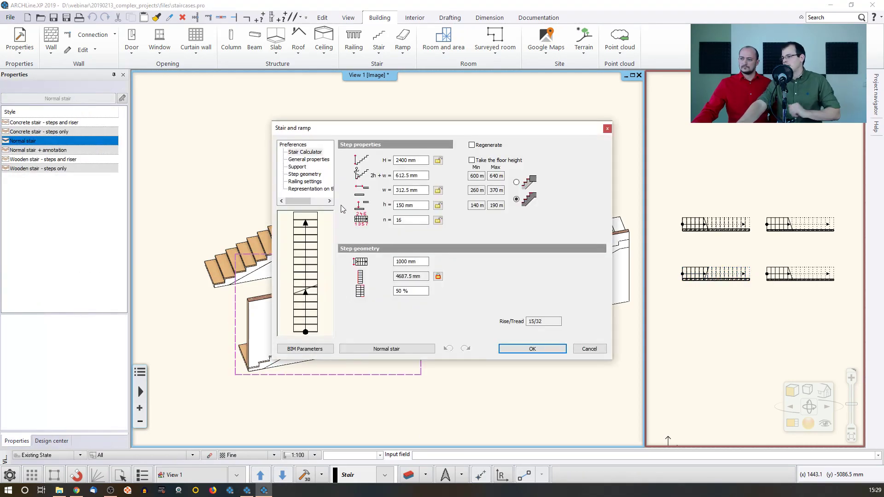
left_click(302, 167)
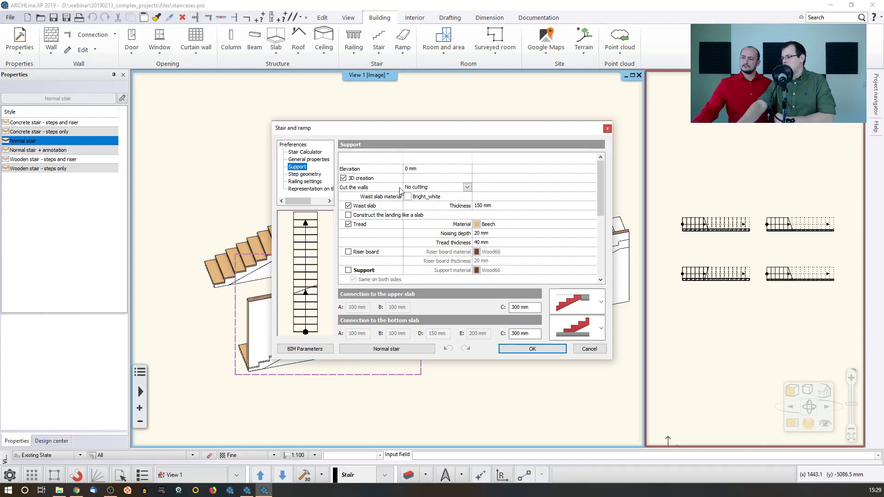
left_click(468, 188)
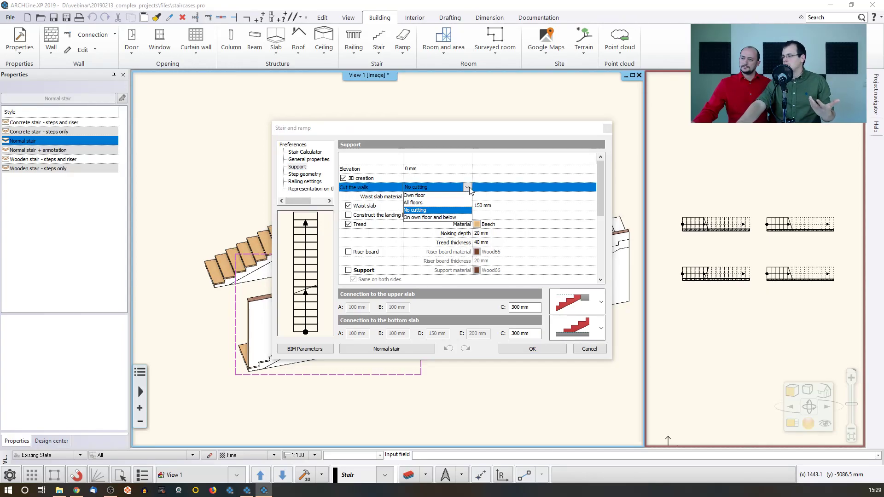
left_click(446, 203)
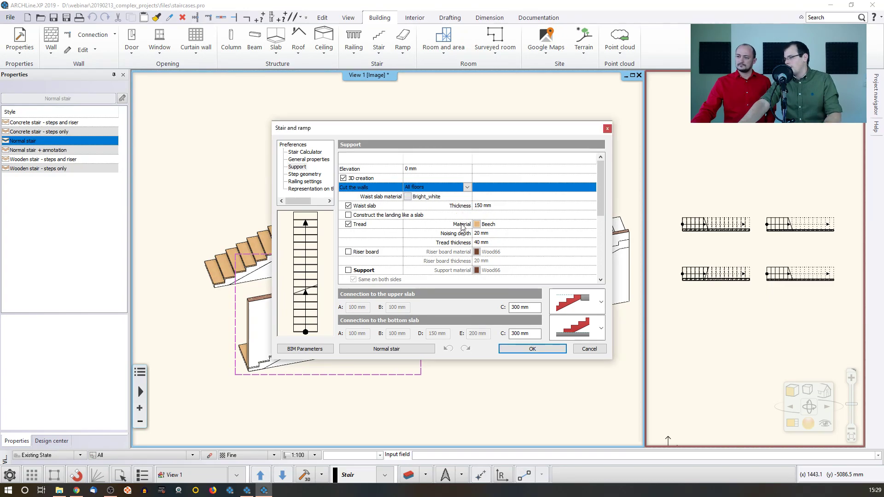
left_click(529, 349)
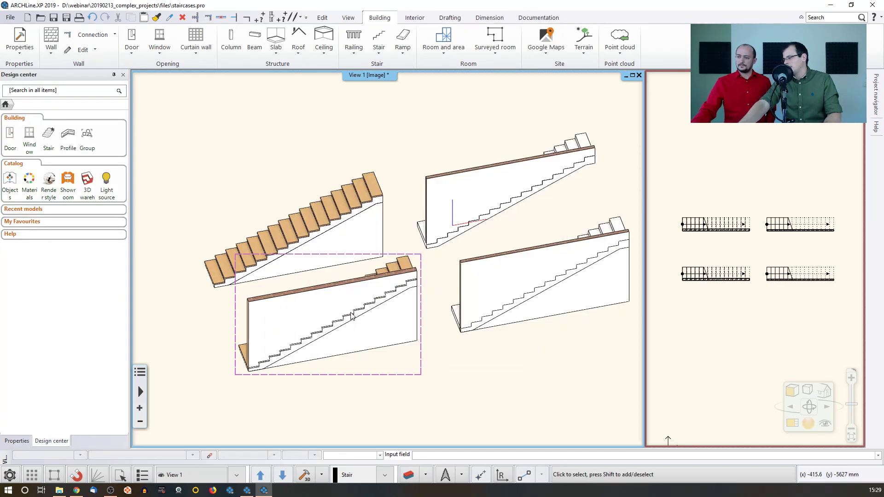
left_click(308, 476)
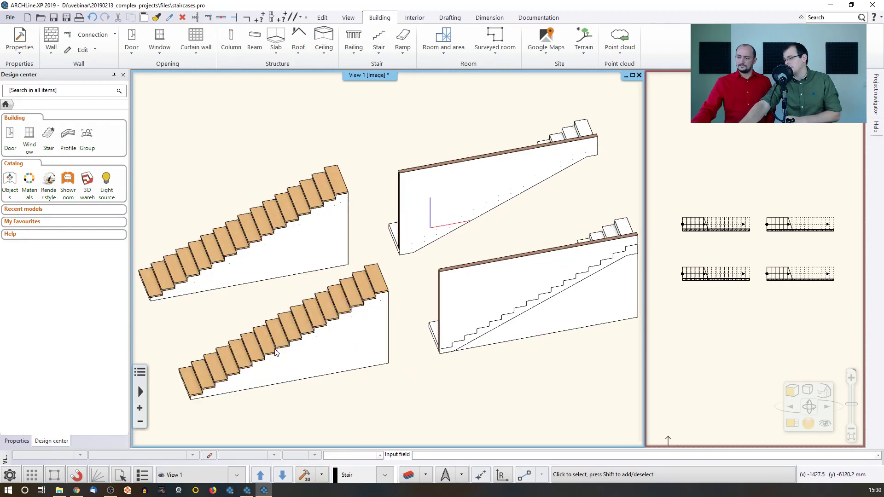
Step: Inspect the wall under the front wooden-tread stair and the wall beside the front plain white stair
left_click(322, 333)
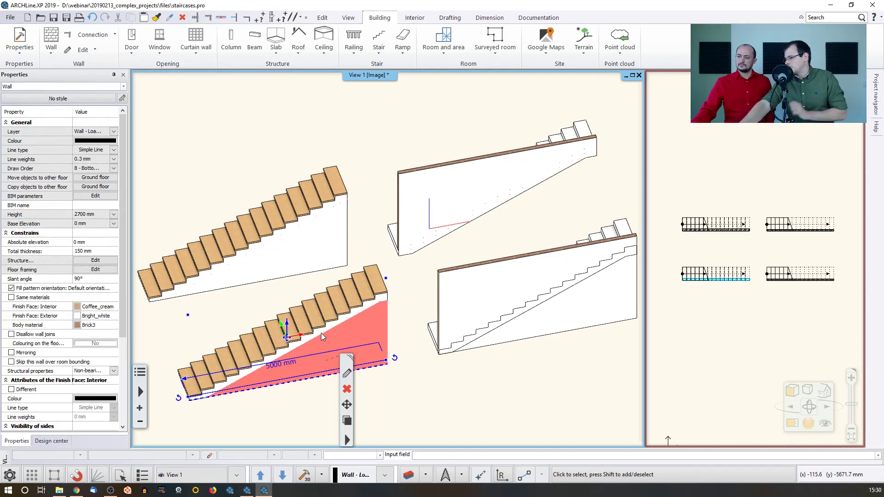
left_click(380, 254)
middle_click_drag(513, 274, 499, 279)
left_click(566, 298)
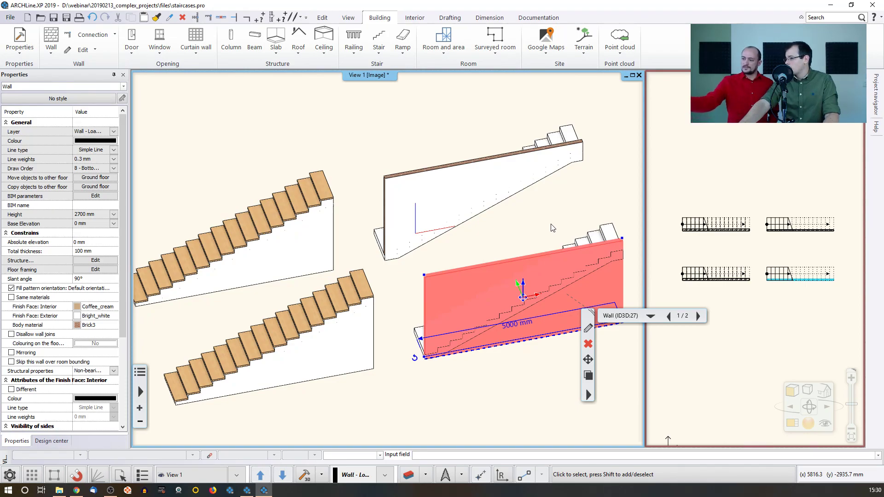
key("Escape")
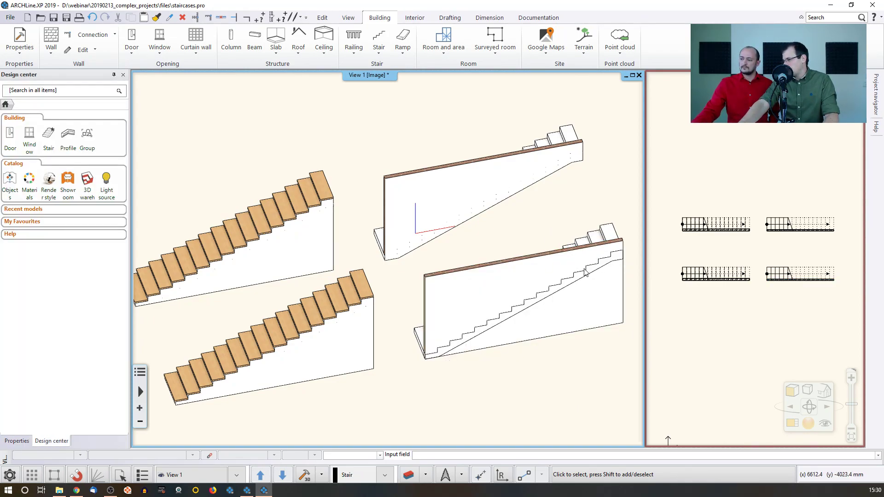
Step: Lay out a whole front profile for the wall beside the front plain white stair on the floor plan, showing that stair's contour
left_click(768, 276)
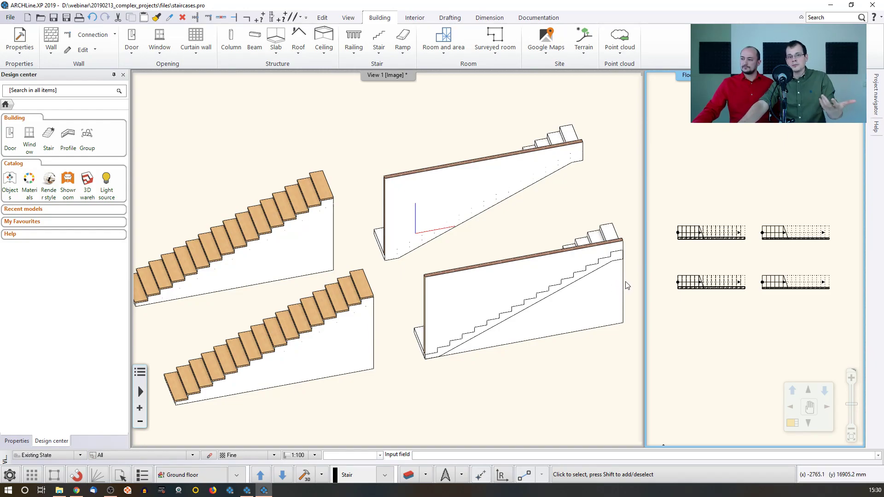
scroll(725, 314, "up", 5)
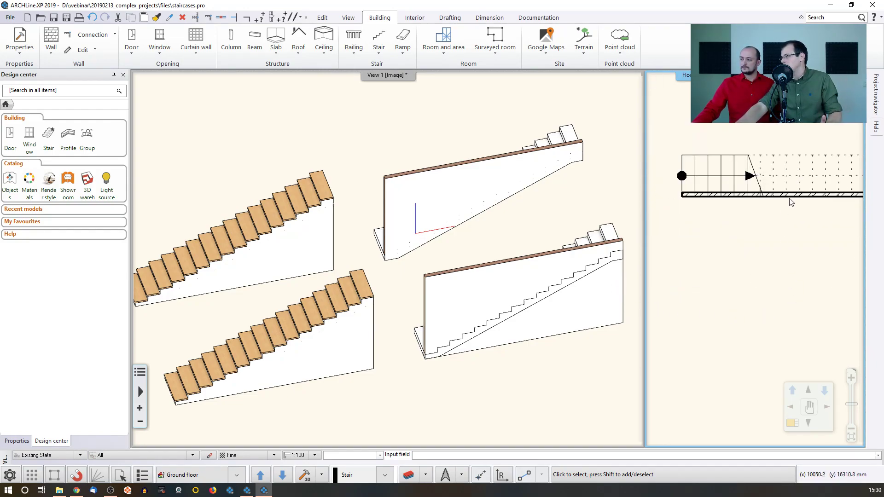
scroll(754, 272, "down", 1)
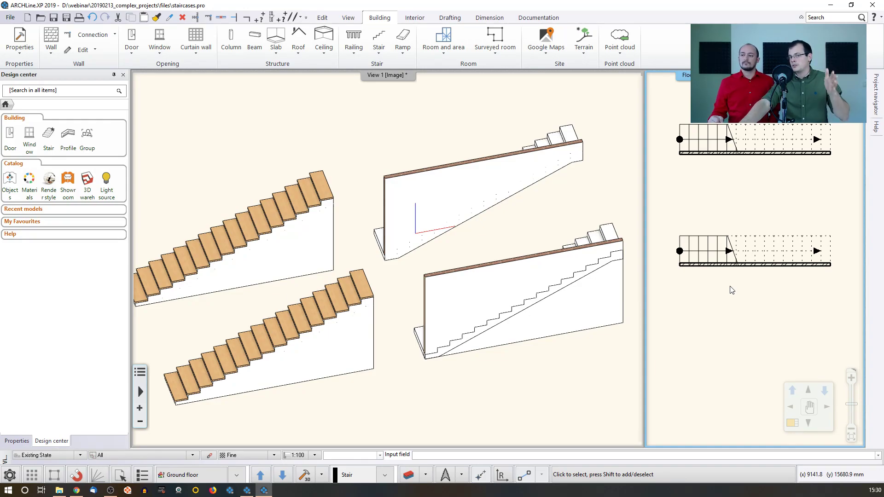
left_click(747, 265)
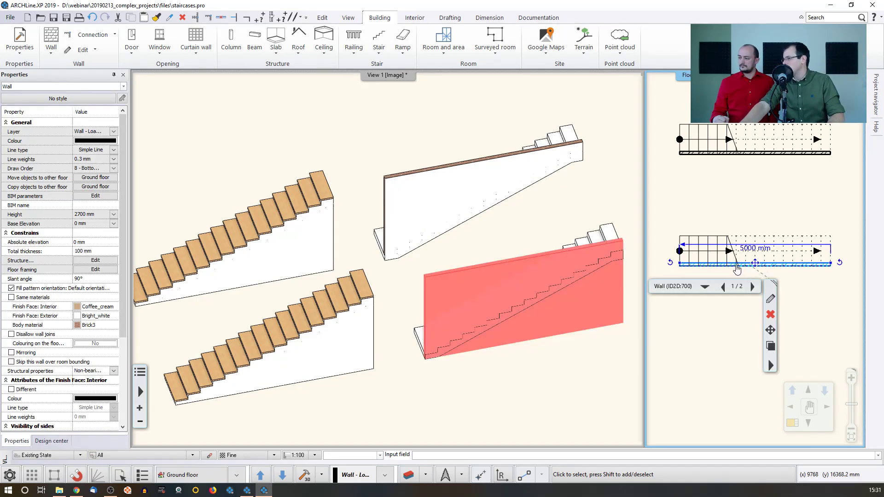
scroll(739, 277, "up", 1)
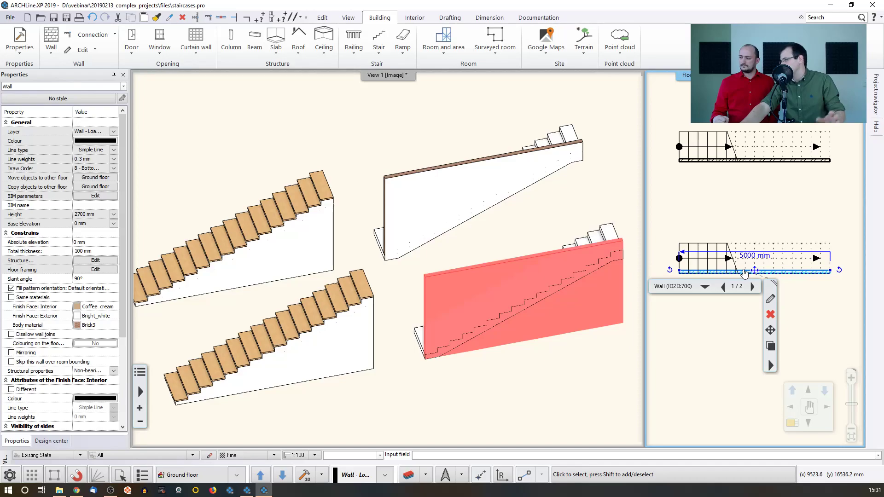
scroll(743, 271, "up", 1)
right_click(743, 268)
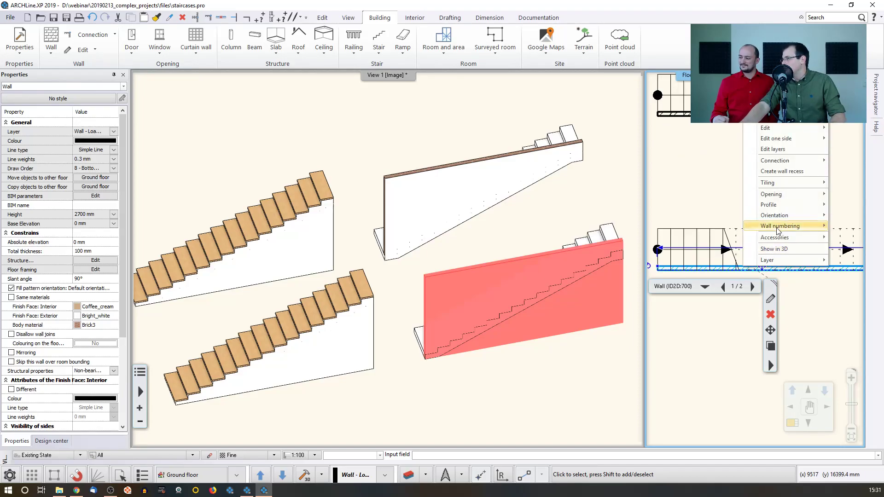
mouse_move(773, 205)
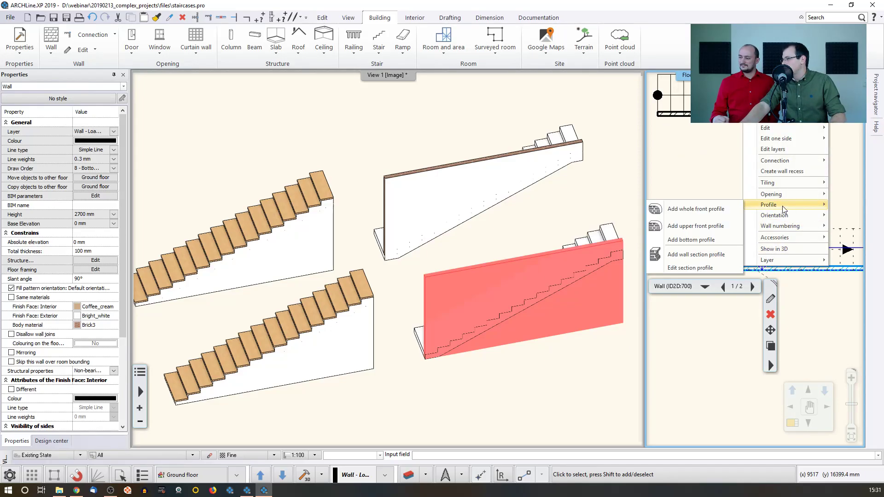
left_click(727, 216)
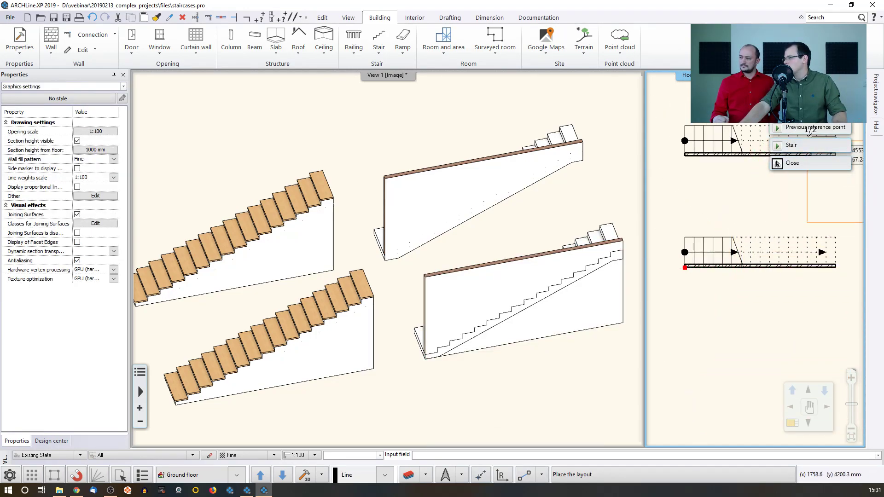
left_click(790, 146)
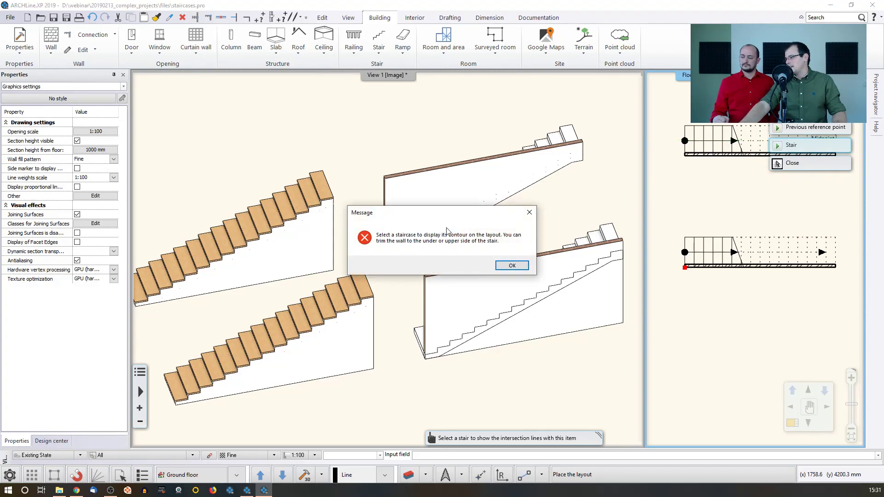
left_click(512, 266)
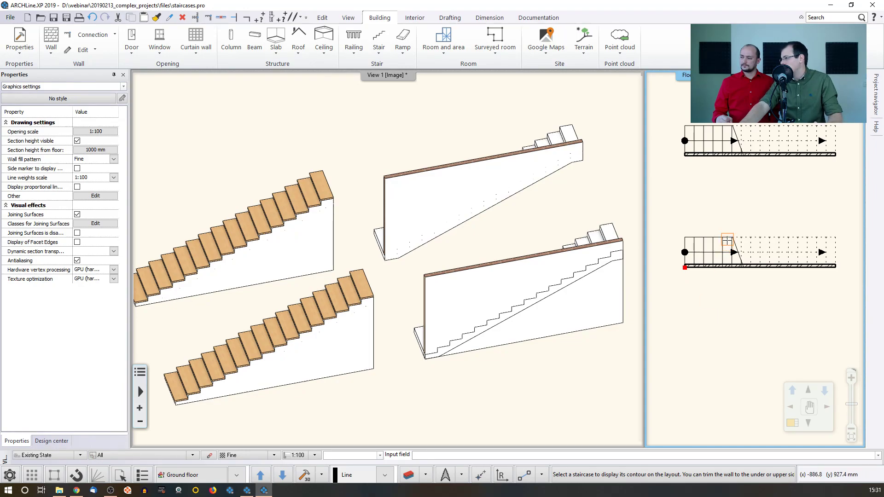
left_click(731, 240)
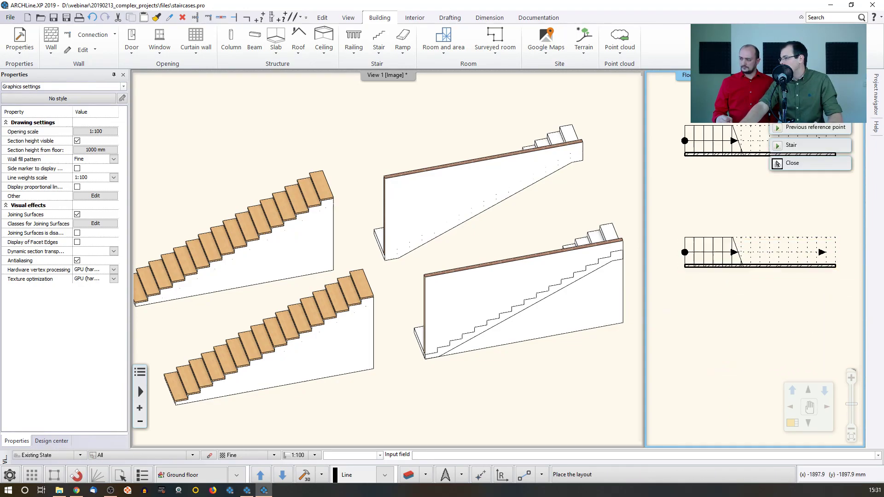
left_click(692, 265)
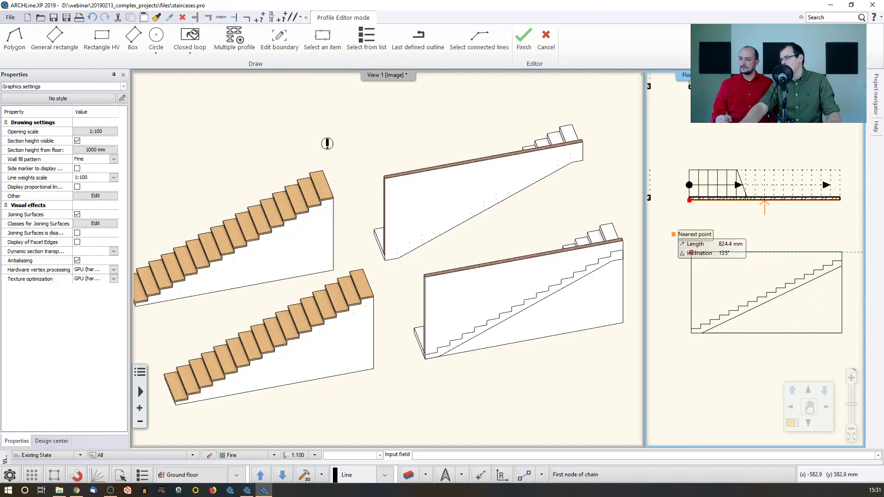
Step: Define the wall's front profile as the closed loop region above the stair's steps
left_click(195, 37)
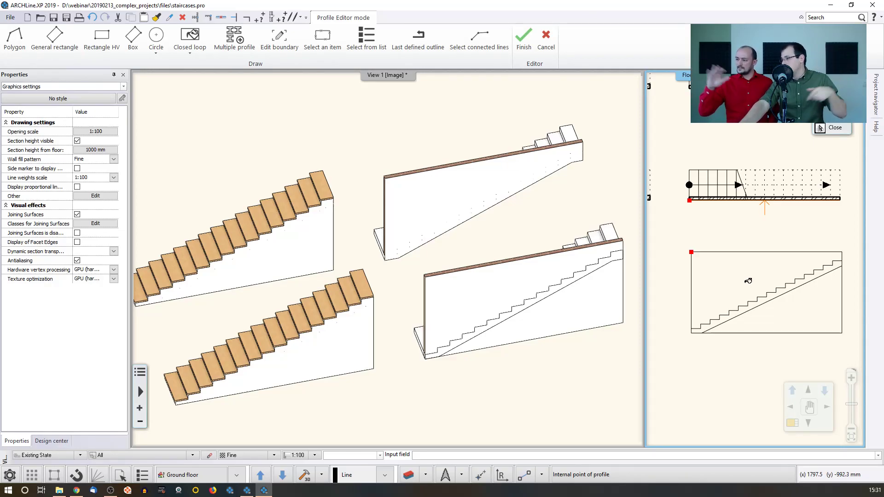
key("Return")
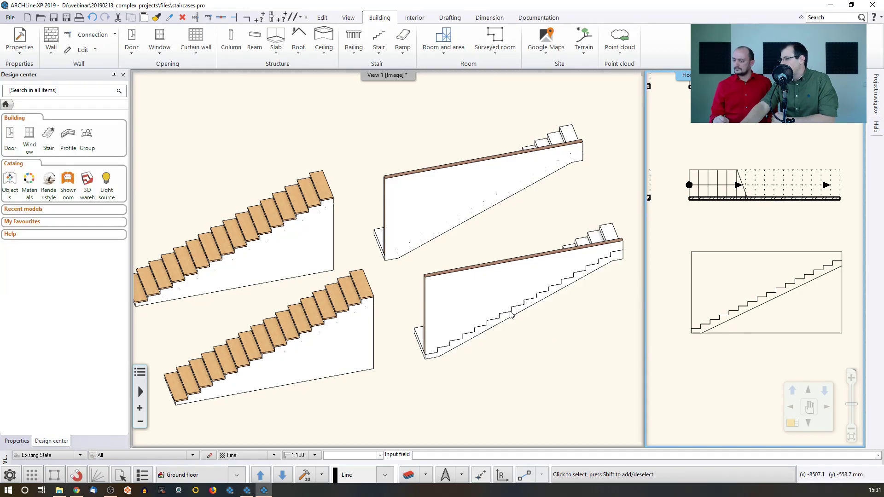
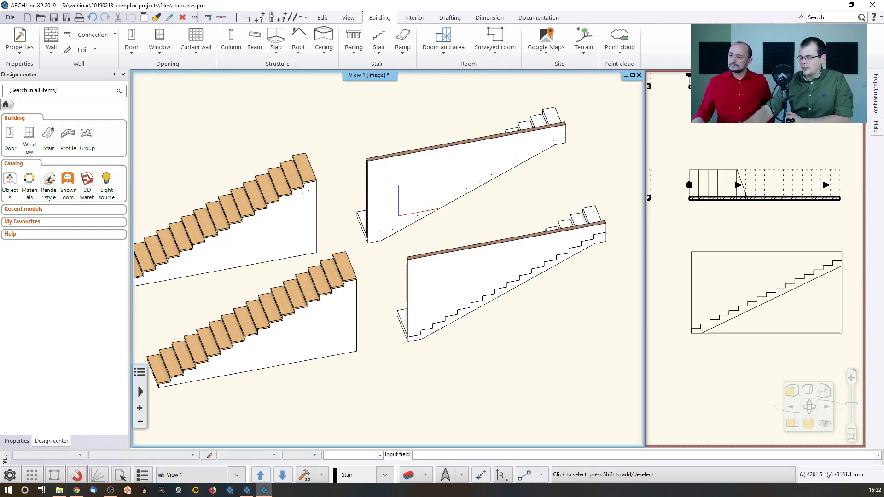
Step: Switch back to the elata_nova_Corner_Windows.pro project and its 3D view of the entrance ramp
left_click(247, 490)
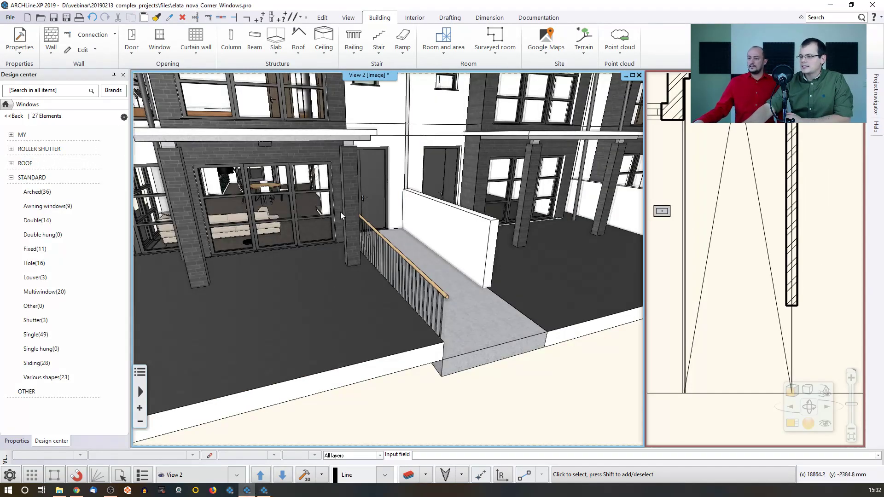
scroll(378, 209, "up", 5)
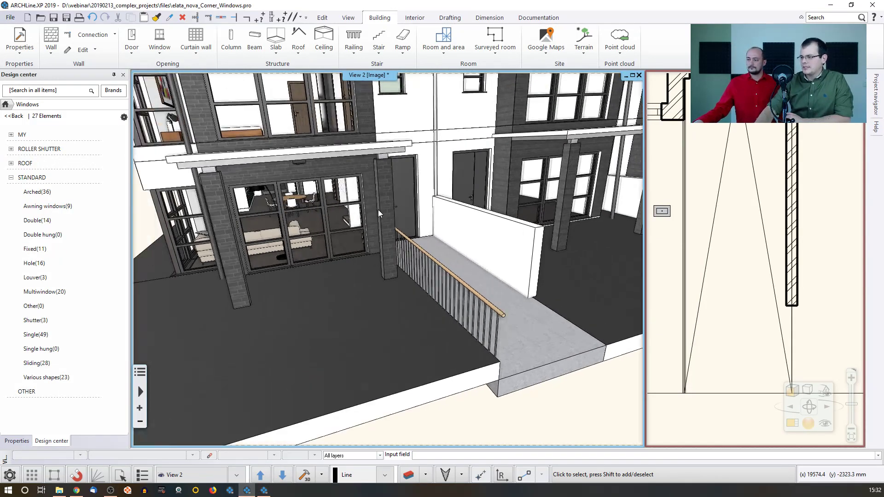
scroll(378, 210, "up", 3)
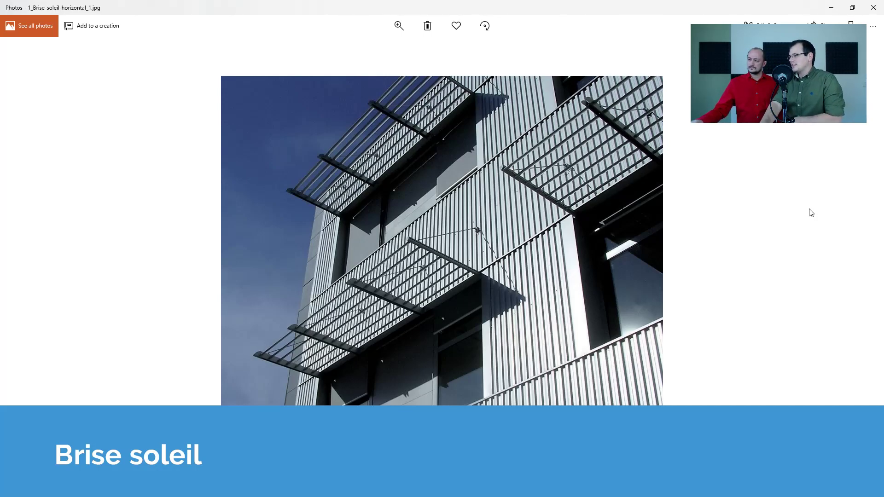
Step: Look through the brise soleil reference photos, covering horizontal, vertical and custom forms, and switch back to the ARCHLine.XP corner window project
key("Right")
key("Right")
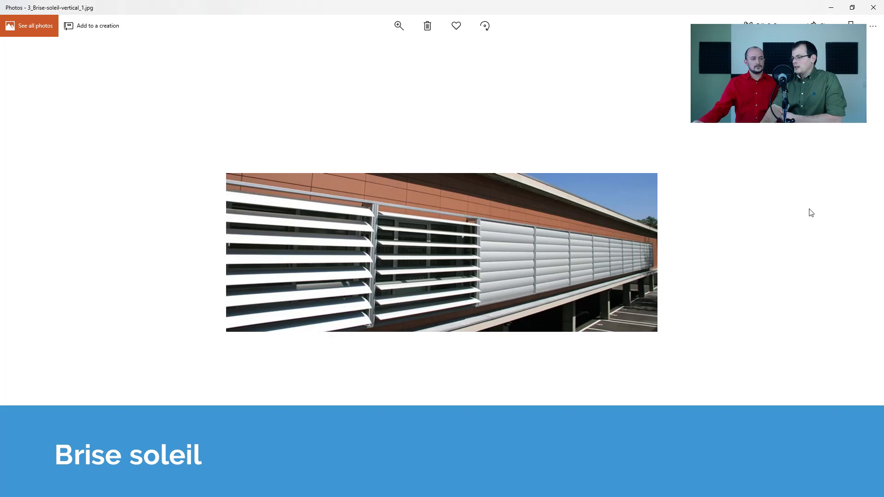
key("Right")
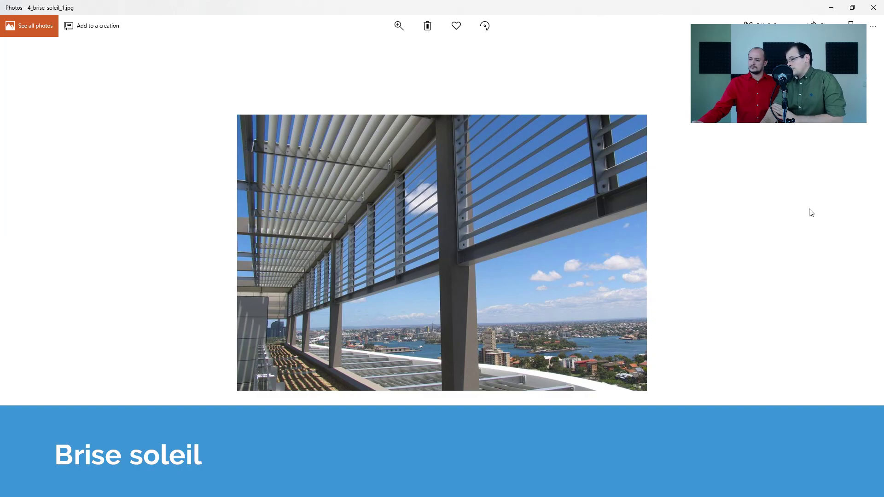
key("Right")
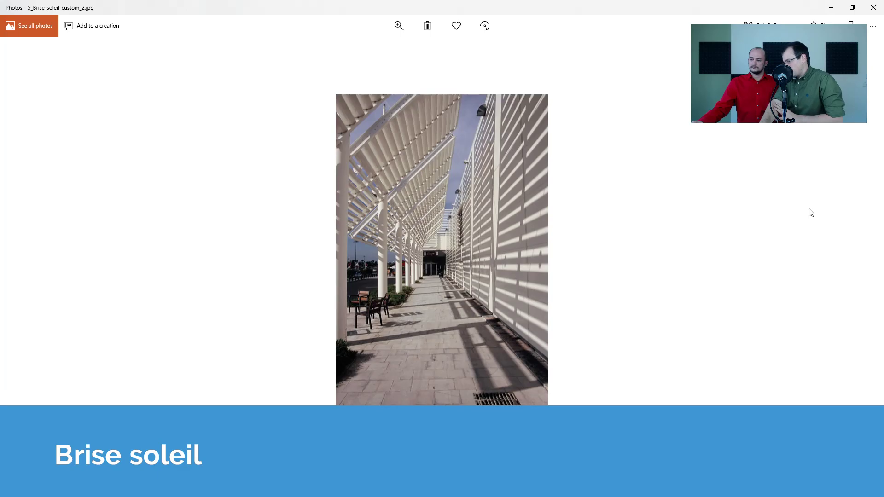
key("Right")
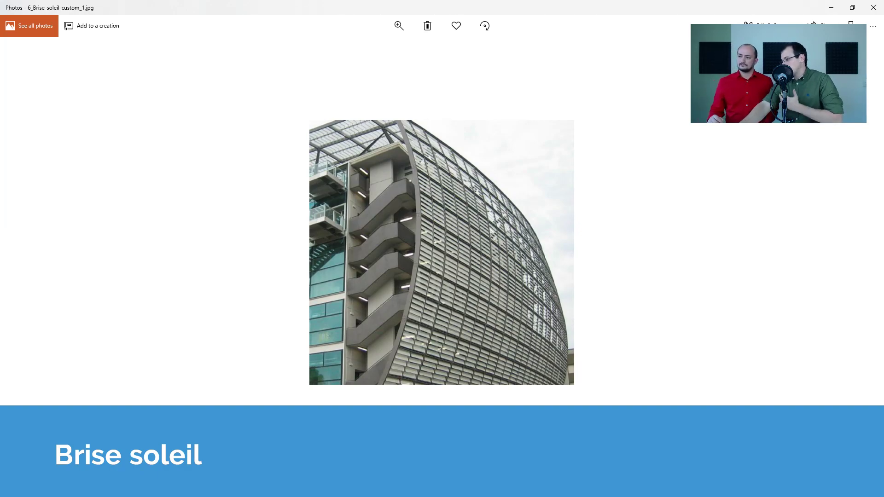
key("alt+Tab")
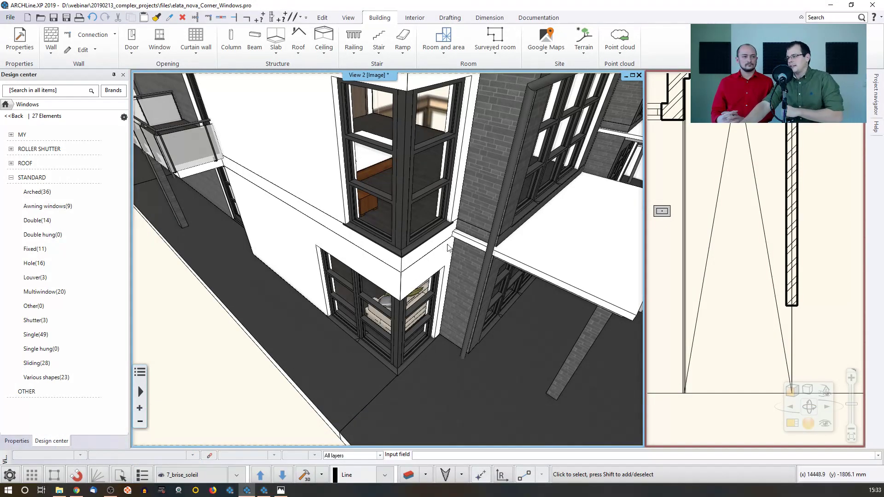
Step: Draw a horizontal brise soleil in the Brise Soleil Horizontal 1 style around the ground floor corner window, along path sides of 2200 and 1200 mm
left_click(767, 232)
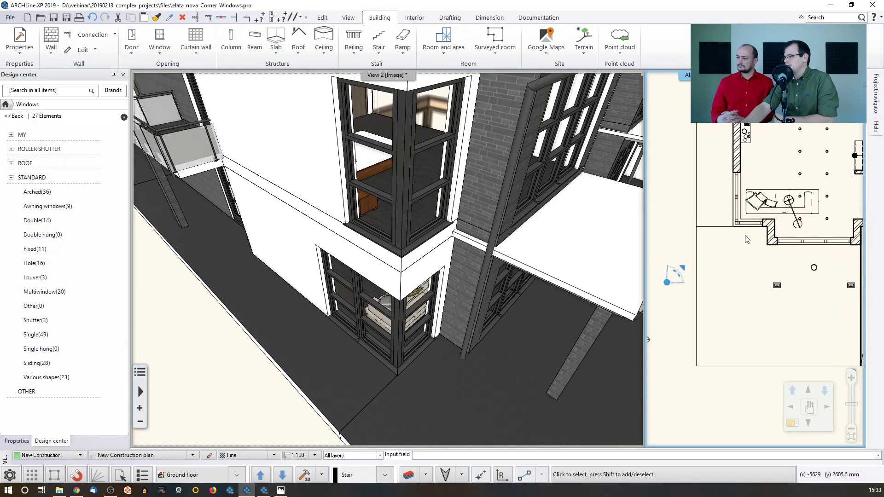
scroll(747, 236, "up", 3)
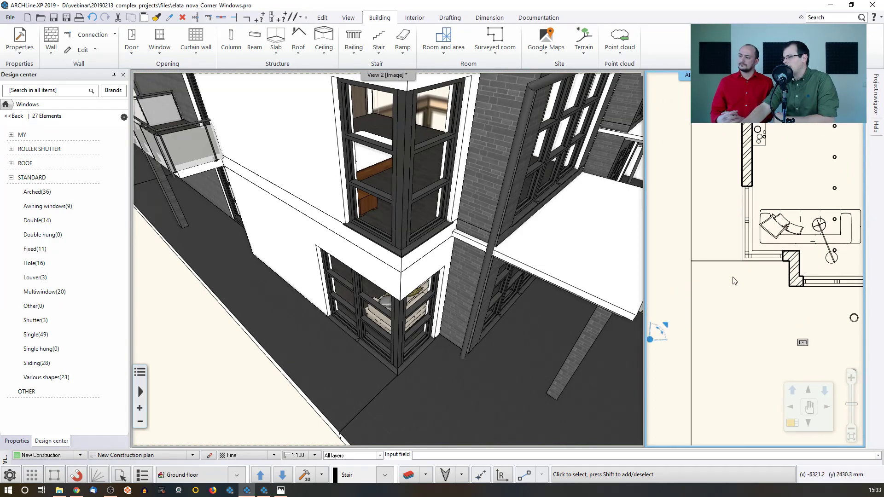
left_click(297, 51)
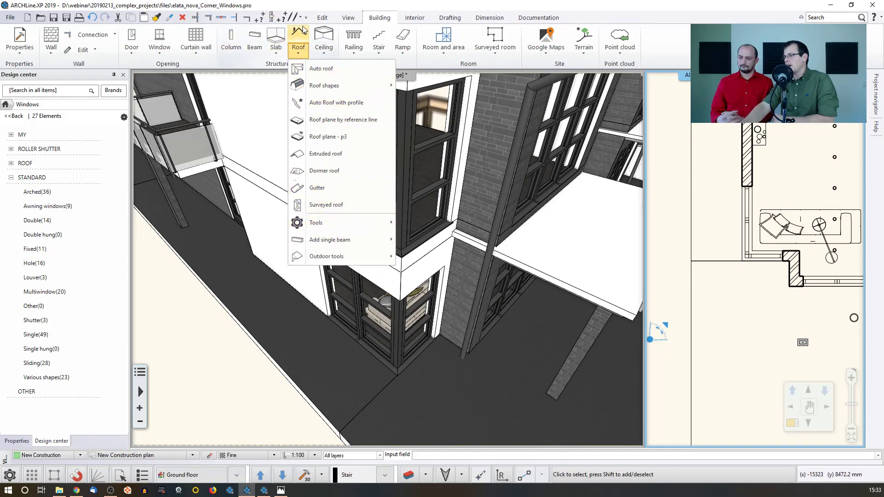
mouse_move(348, 261)
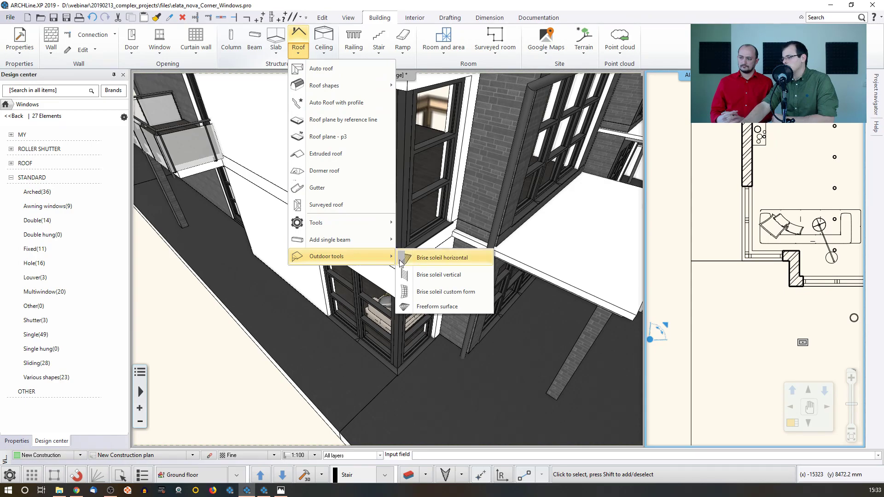
left_click(451, 265)
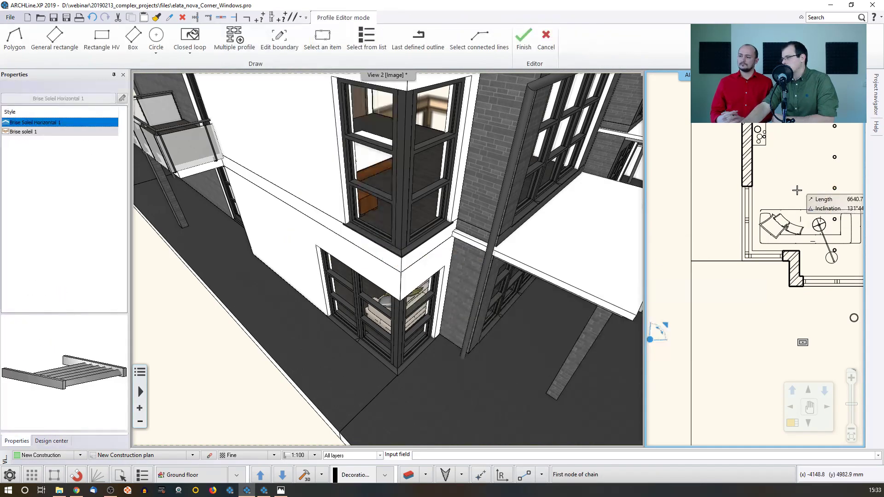
scroll(730, 220, "up", 3)
middle_click_drag(730, 220, 716, 166)
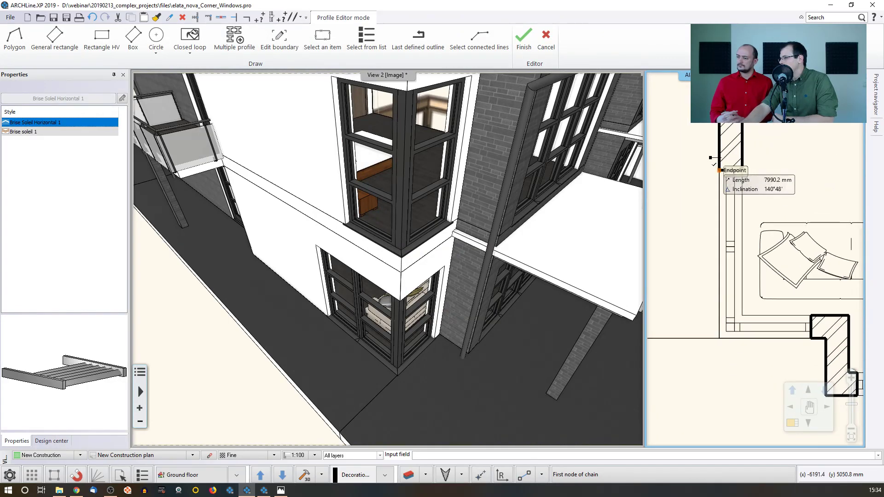
left_click(719, 171)
scroll(754, 260, "down", 1)
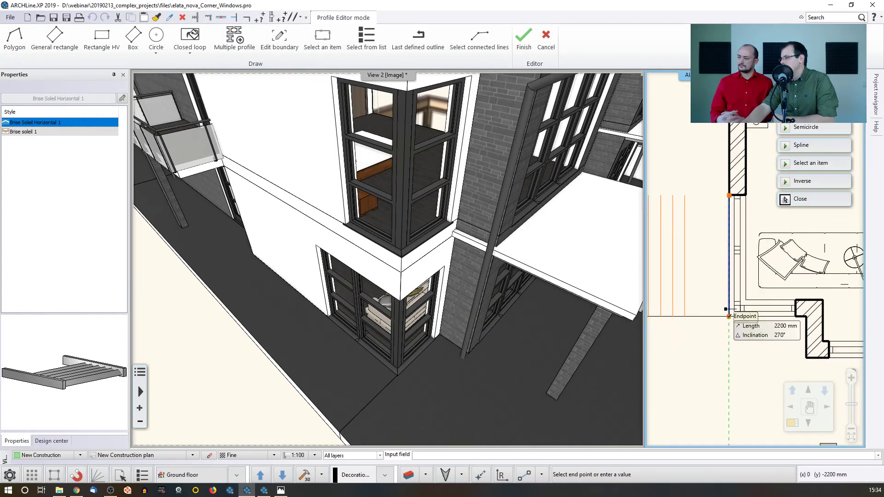
left_click(729, 316)
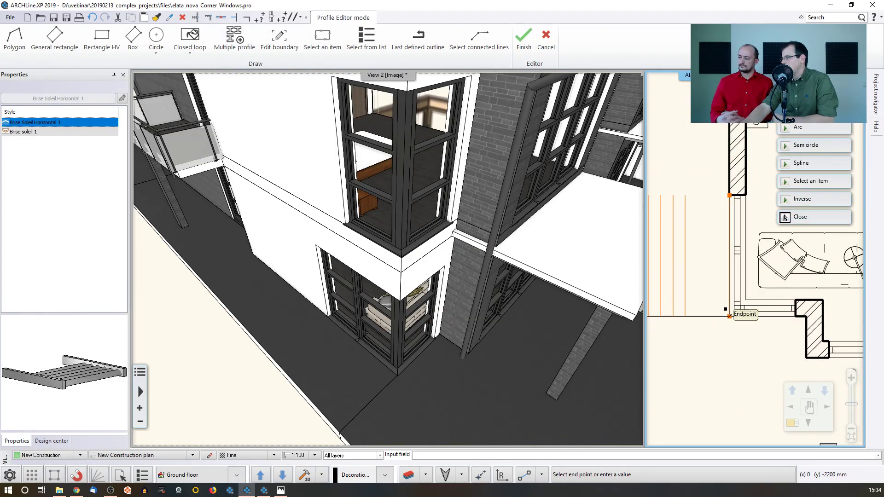
left_click(795, 316)
scroll(788, 322, "down", 1)
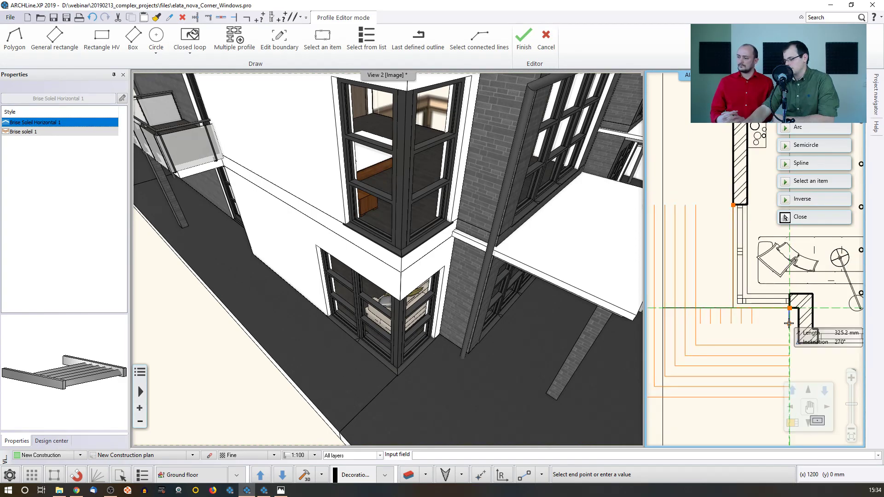
key("Return")
Step: Open the settings of the new corner brise soleil from the 3D view and examine its model from above
middle_click_drag(386, 323, 348, 297)
left_click(347, 298)
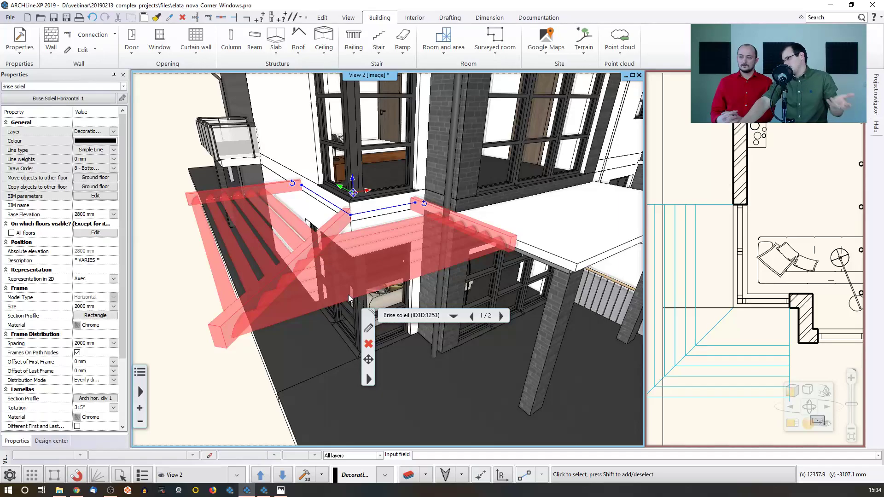
left_click(368, 327)
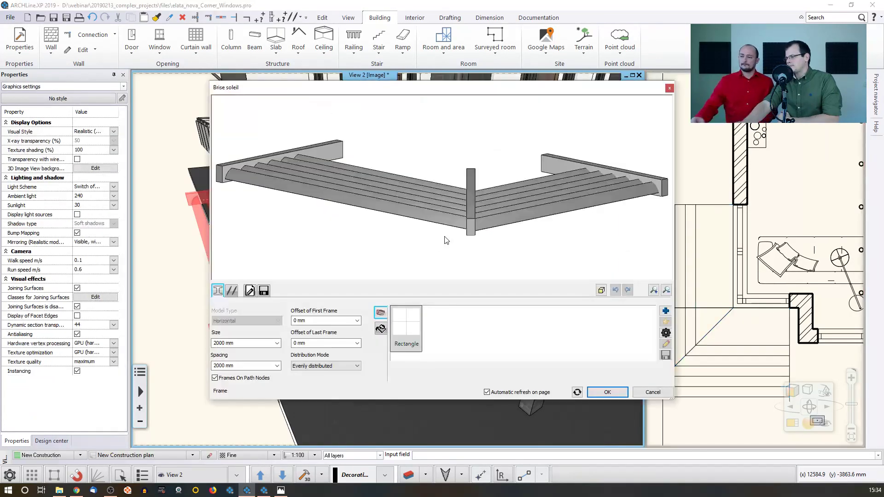
middle_click_drag(506, 192, 421, 221)
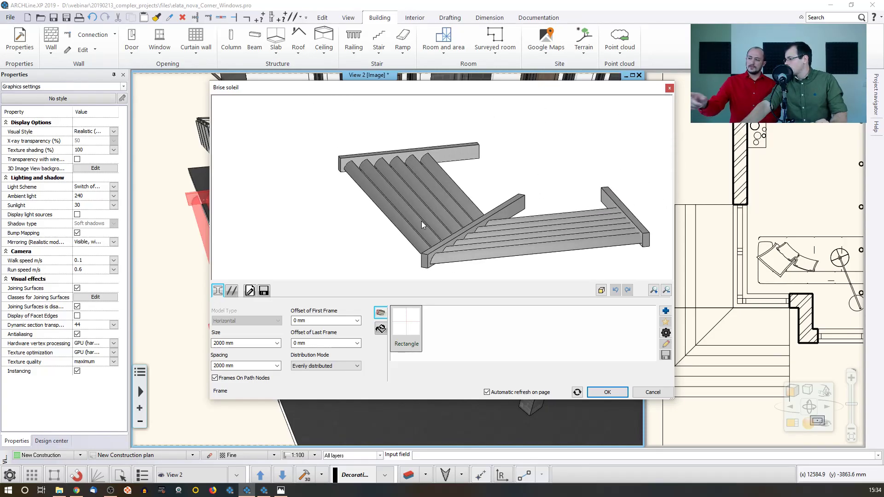
Step: Browse the Decor profile library for alternative brise soleil frame sections, leaving without choosing one
left_click(665, 311)
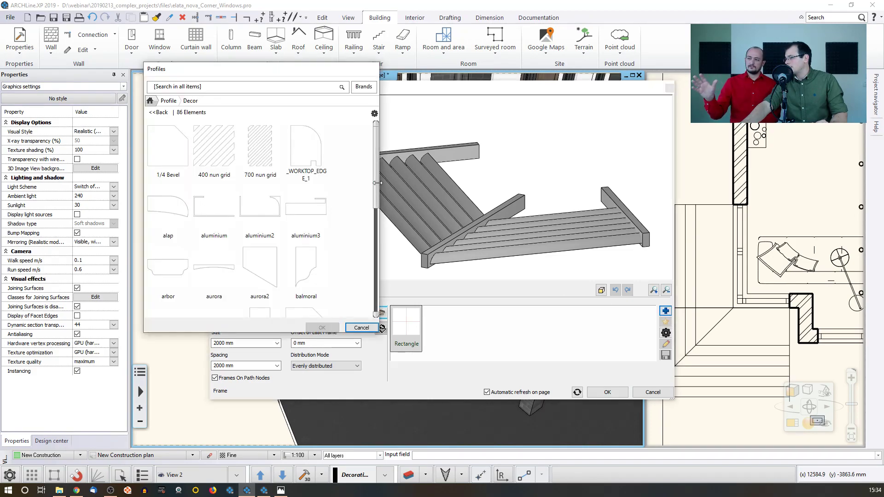
scroll(322, 215, "down", 5)
scroll(322, 215, "down", 6)
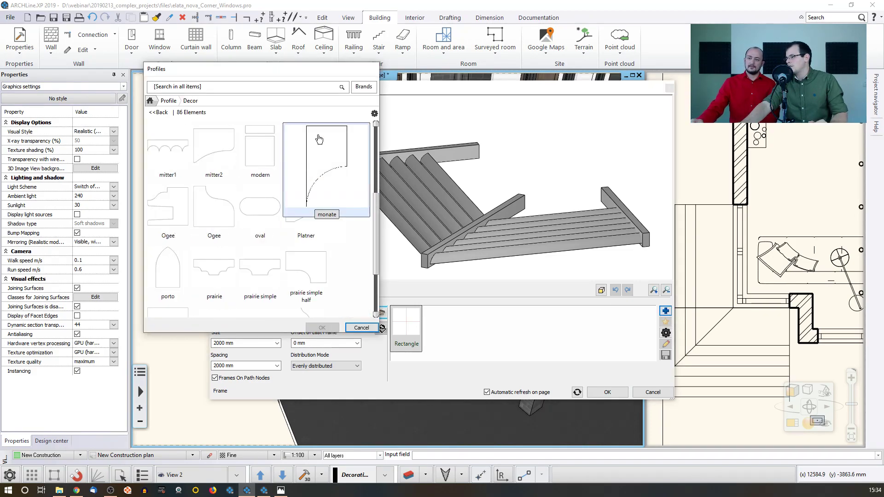
left_click(361, 328)
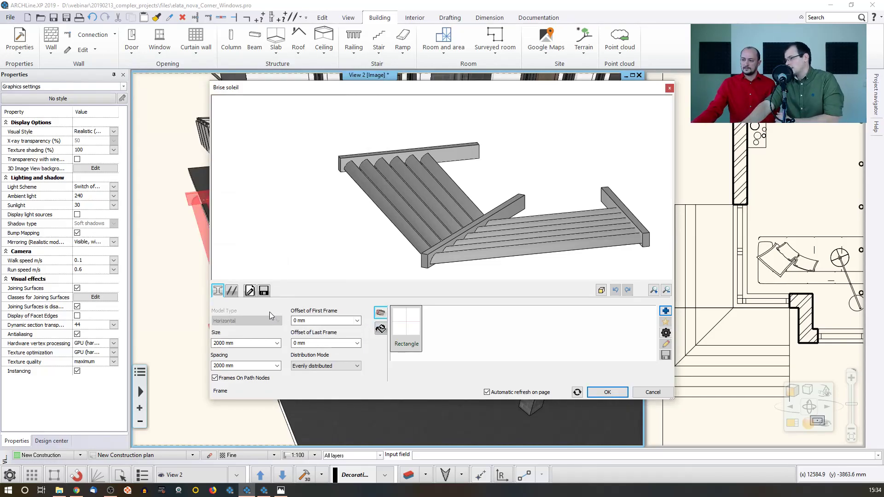
Step: Set the rotation of the brise soleil's lamellas to 300° and examine the tilted lamellas in the preview
left_click(232, 290)
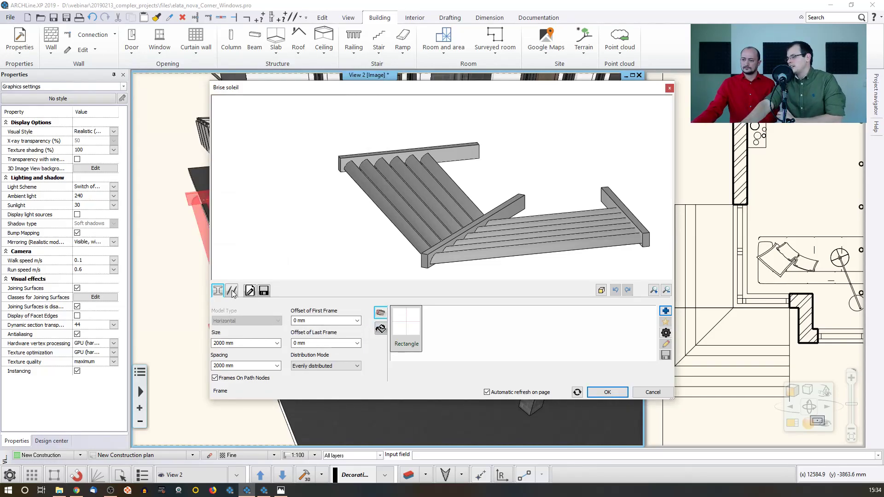
double_click(224, 318)
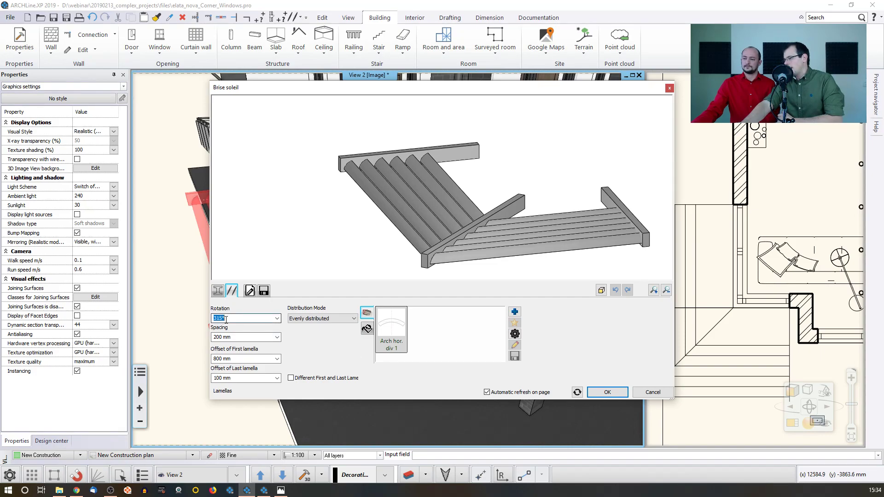
type("300")
key("Return")
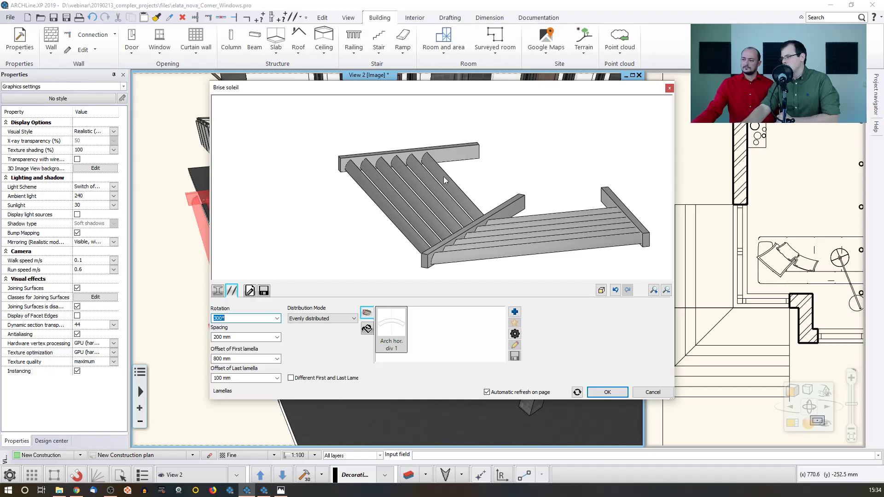
left_click(423, 188)
middle_click_drag(423, 196, 397, 190)
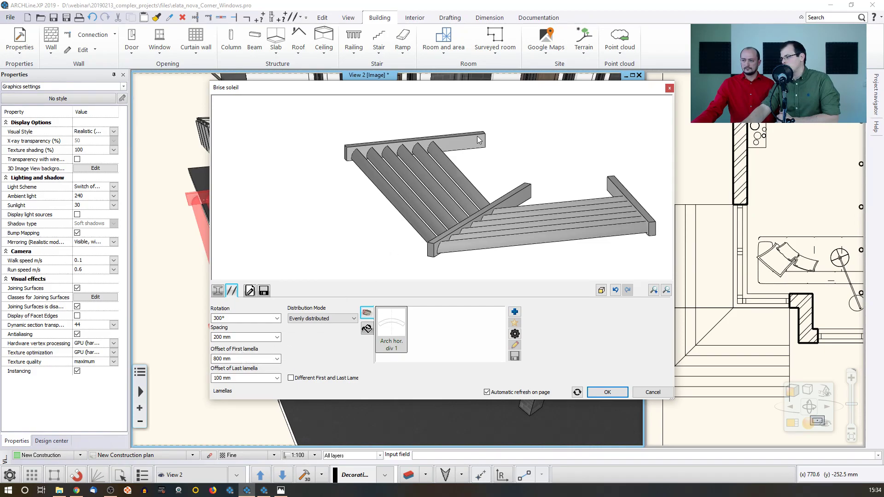
Step: Set the offset of the first lamella to 100 mm and apply the settings to the corner brise soleil
double_click(218, 359)
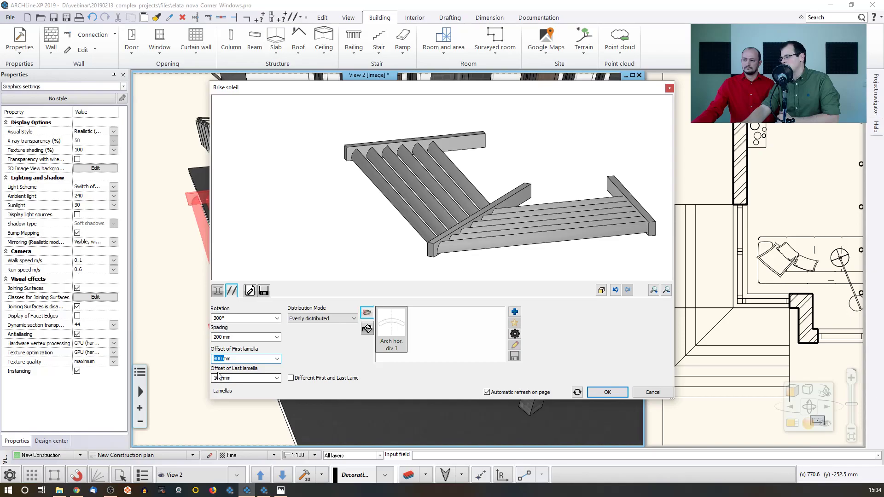
type("100")
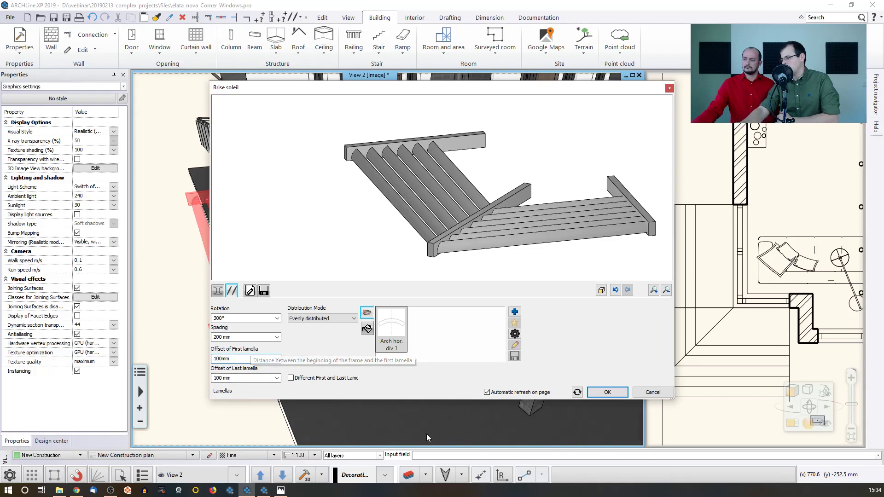
left_click(577, 392)
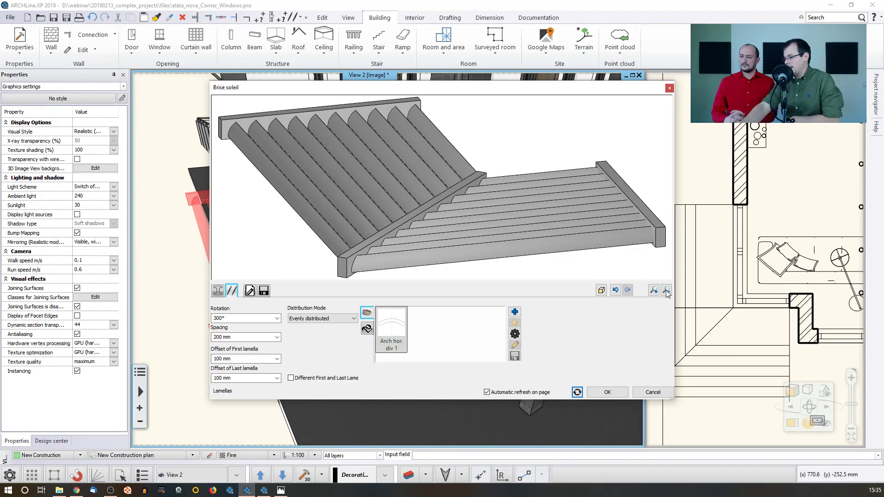
left_click(616, 394)
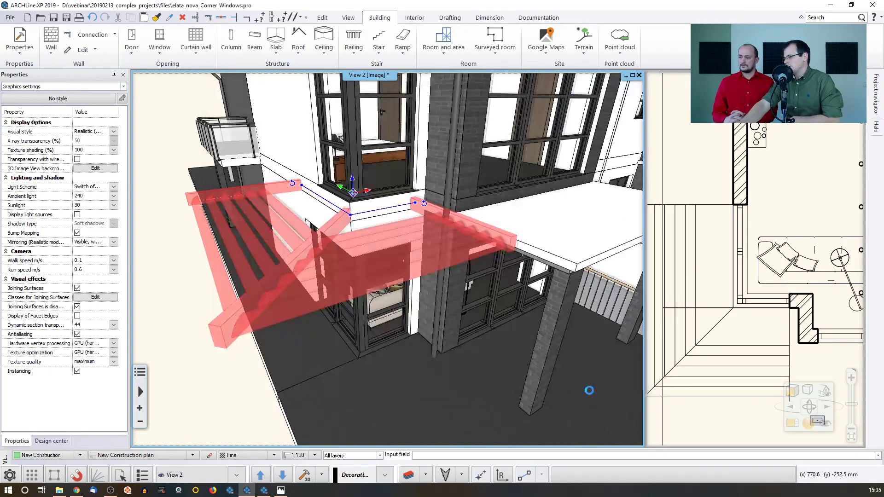
Step: Create a vertical brise soleil along the outer edge of the first-floor bay window wall, with a straight path about 3000 mm long
middle_click_drag(448, 219, 359, 309)
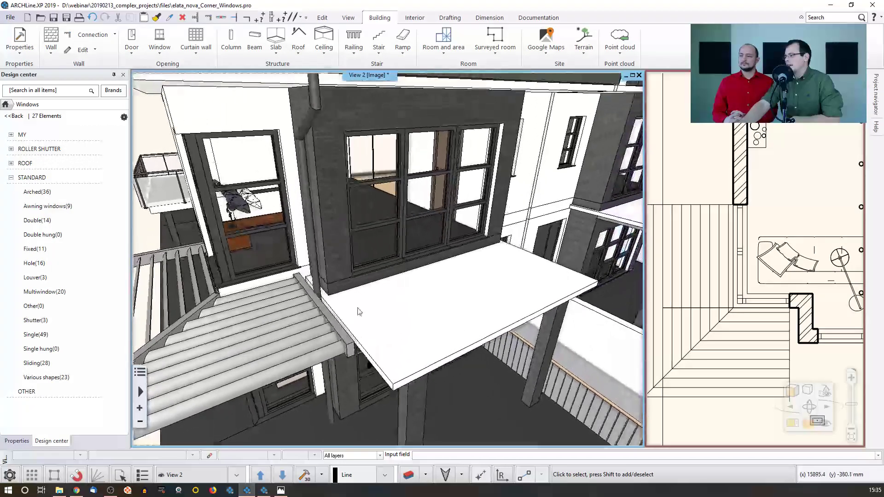
left_click(785, 162)
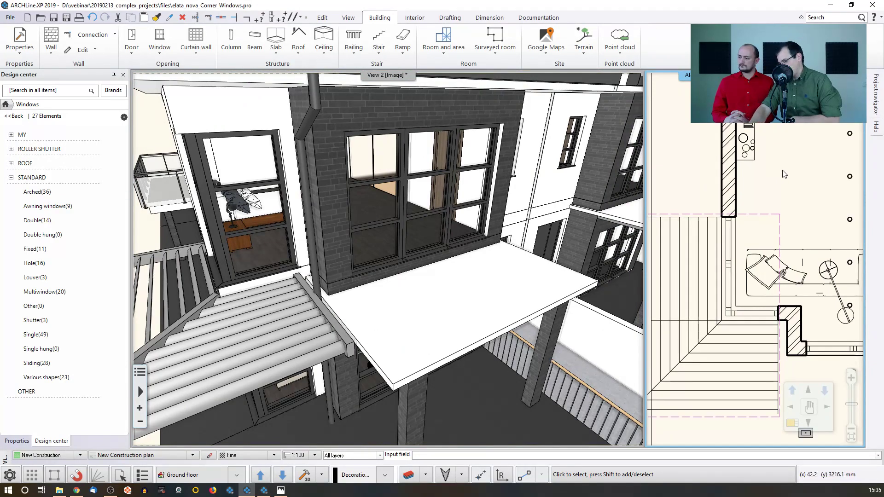
scroll(794, 217, "down", 2)
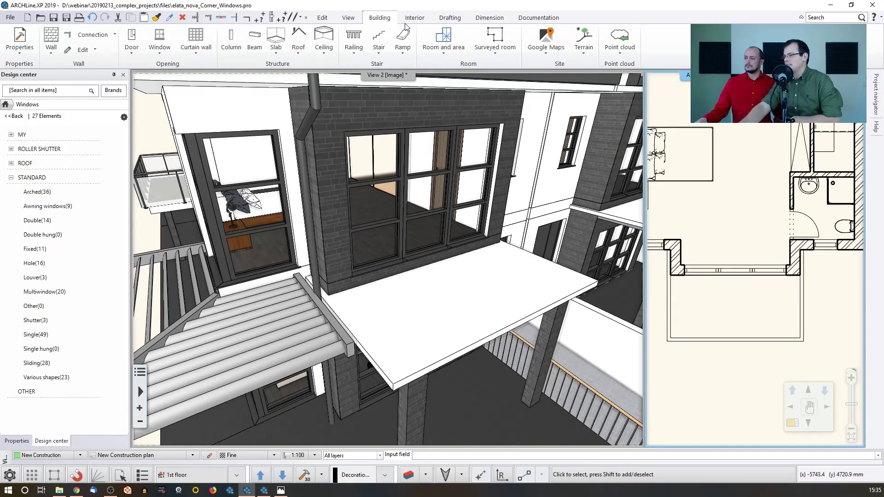
left_click(297, 55)
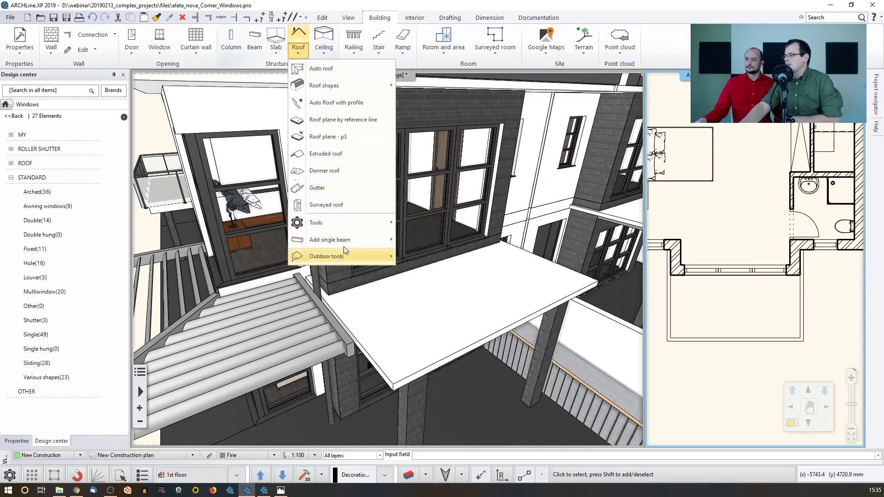
mouse_move(346, 255)
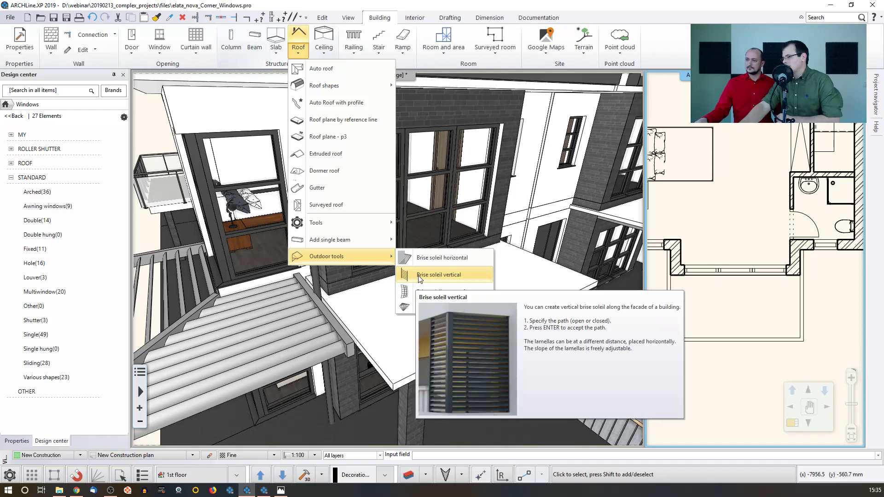
left_click(437, 275)
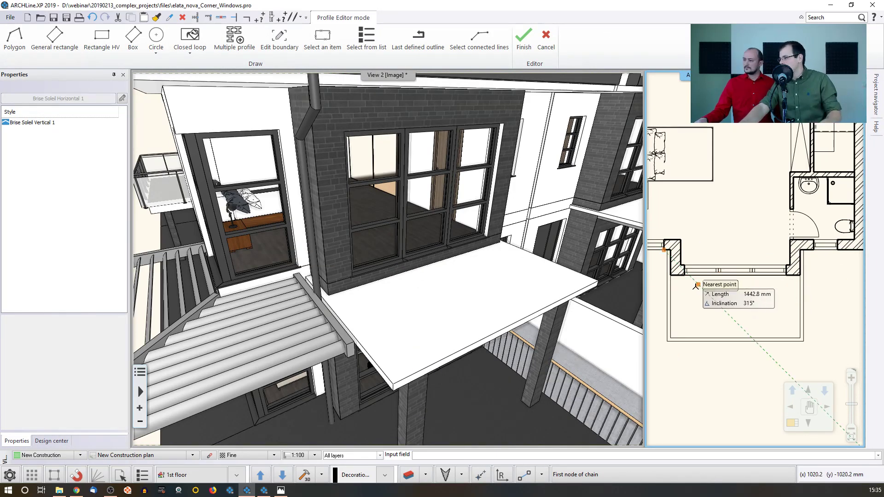
scroll(718, 256, "up", 4)
left_click(739, 229)
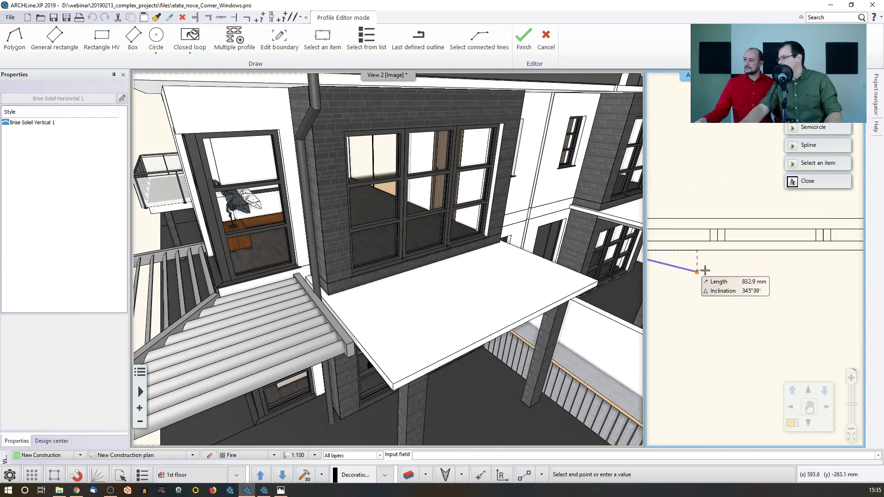
left_click(832, 264)
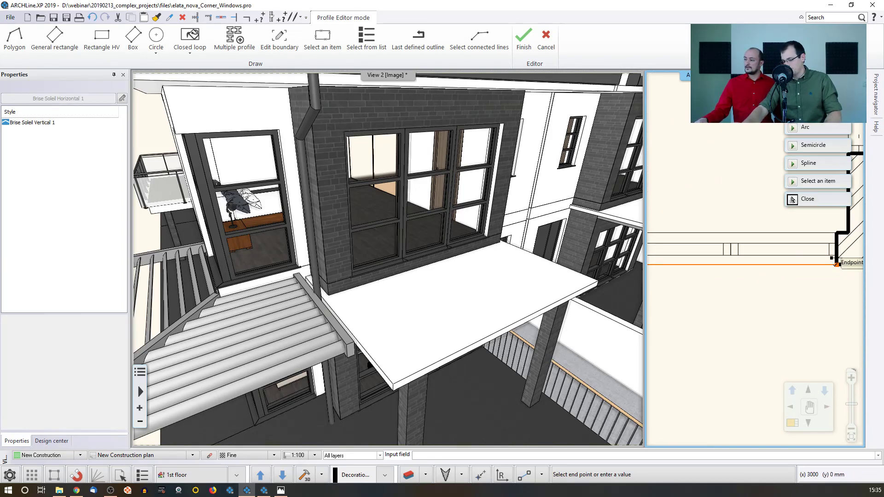
left_click(792, 199)
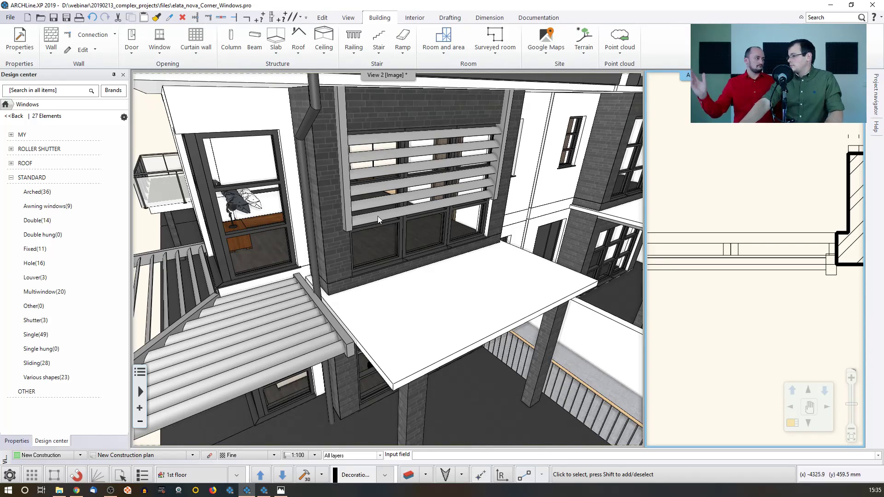
Step: Examine the frame and lamella settings of the new vertical brise soleil, leaving them without changes
left_click(370, 143)
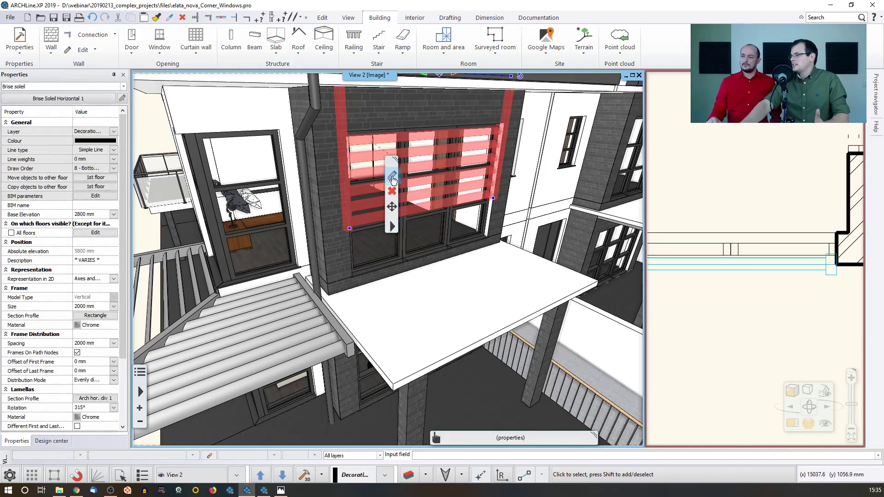
left_click(392, 176)
middle_click_drag(379, 224, 376, 204)
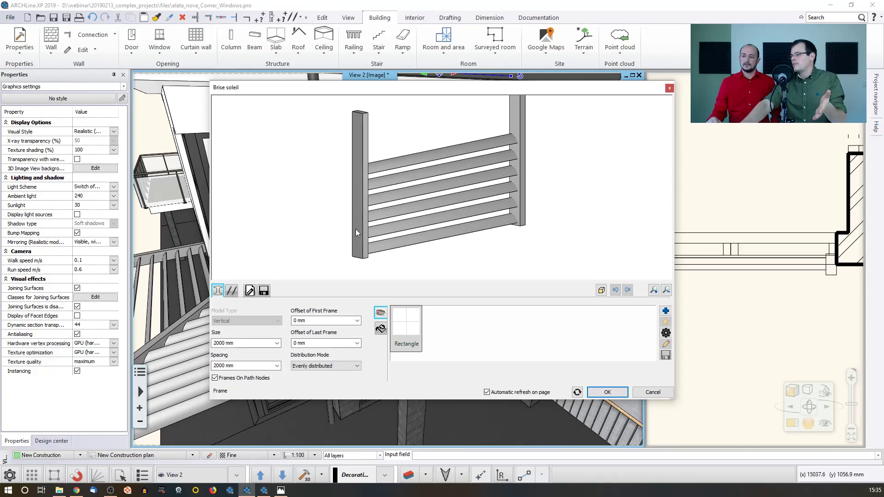
left_click(232, 290)
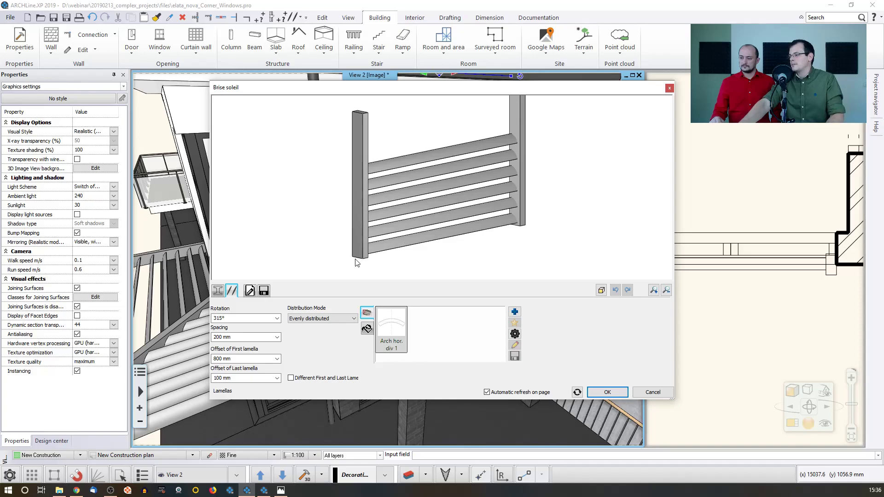
left_click(669, 88)
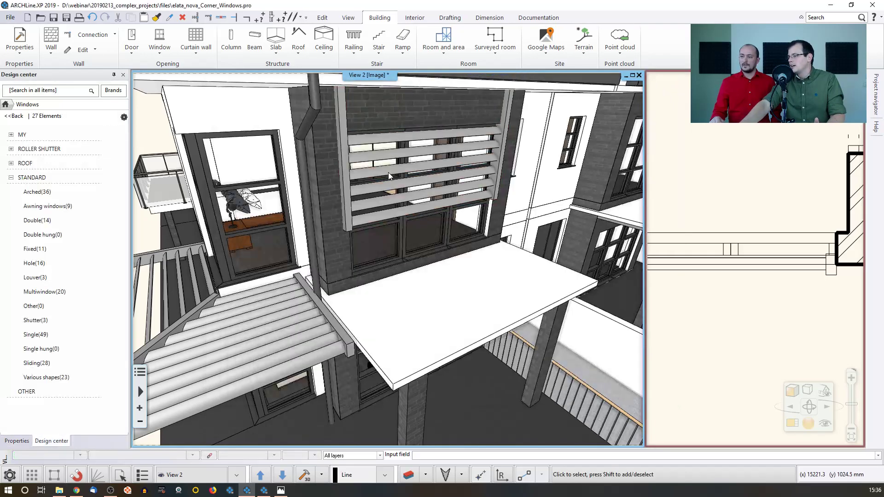
Step: Lower the vertical brise soleil to a base elevation of 2600 mm, aligned with the top of the brick wall
left_click(379, 138)
left_click(400, 153)
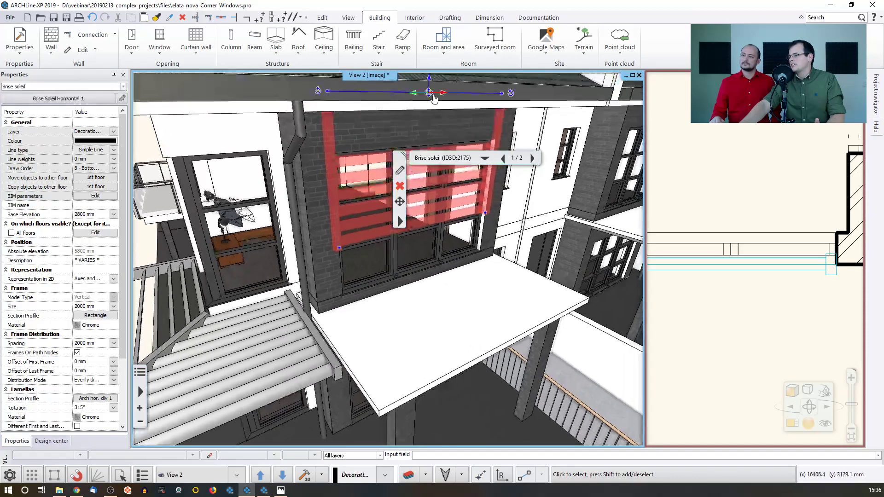
scroll(448, 171, "down", 2)
middle_click_drag(445, 181, 457, 102)
left_click(487, 212)
right_click(459, 89)
left_click(474, 84)
middle_click_drag(438, 191, 442, 221)
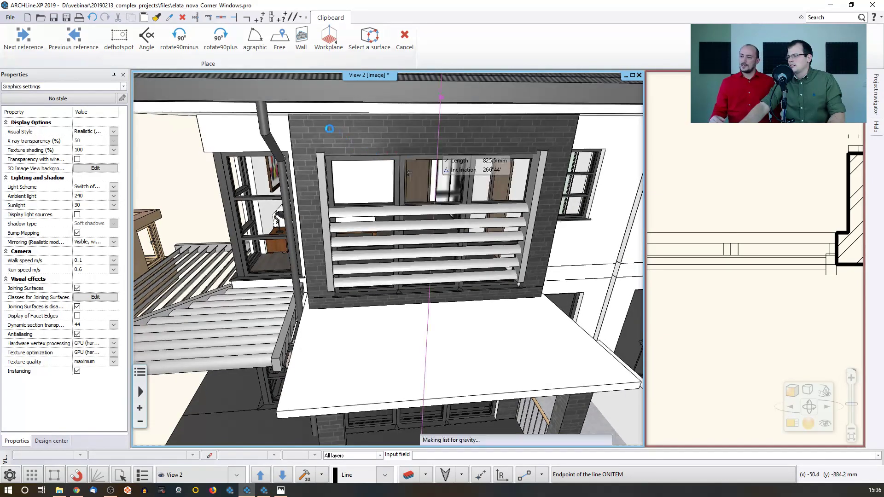
left_click(336, 122)
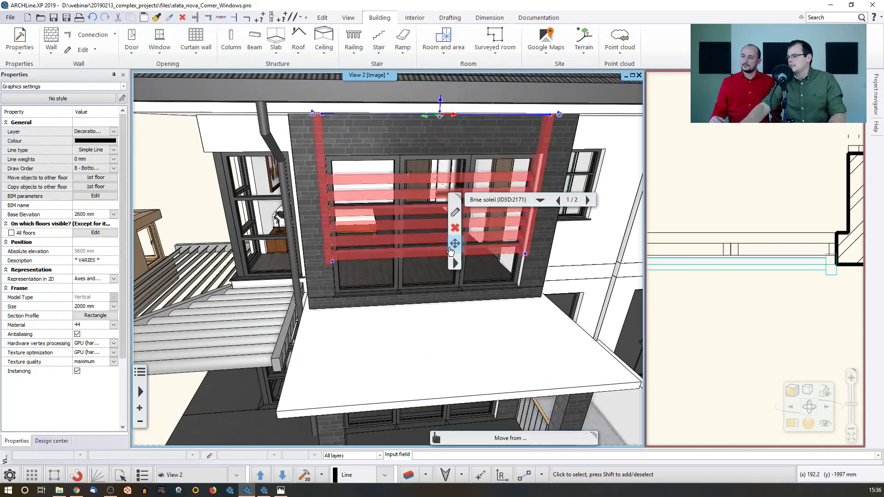
Step: Extend the brise soleil's frame down to the foot of the brick wall, 2801.6 mm in size, and set the first lamella's offset to 100 mm
left_click(332, 262)
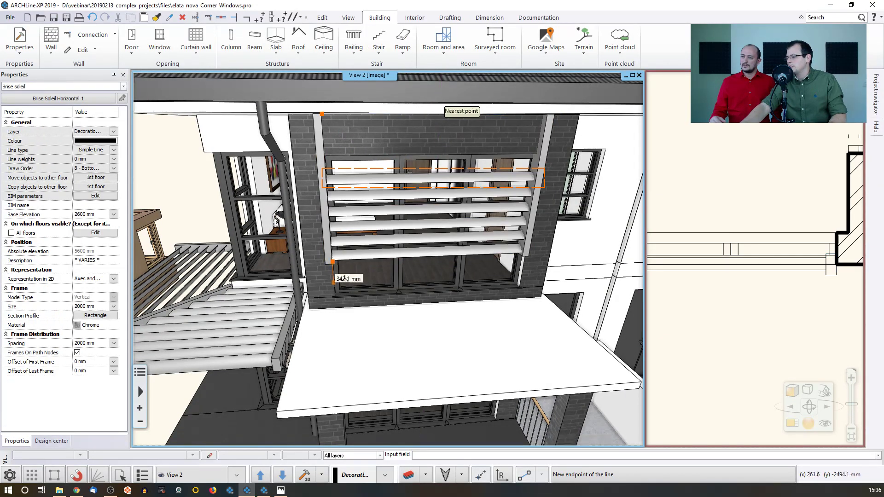
left_click(336, 308)
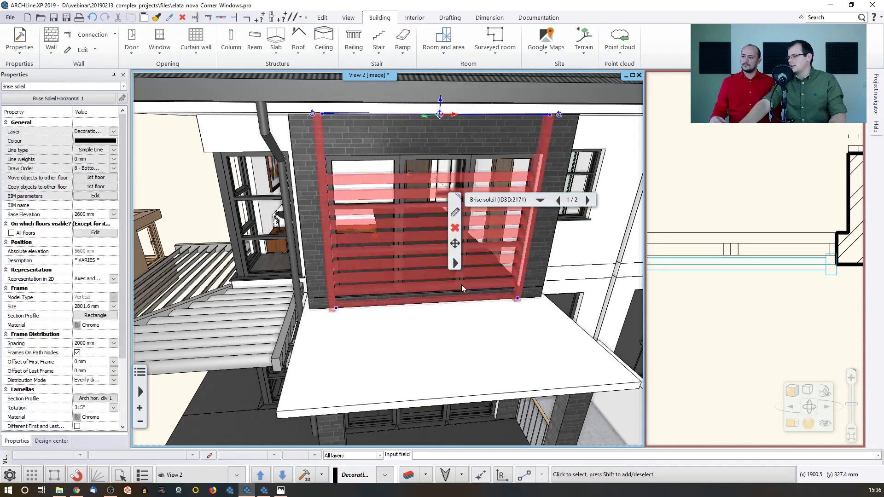
left_click(455, 212)
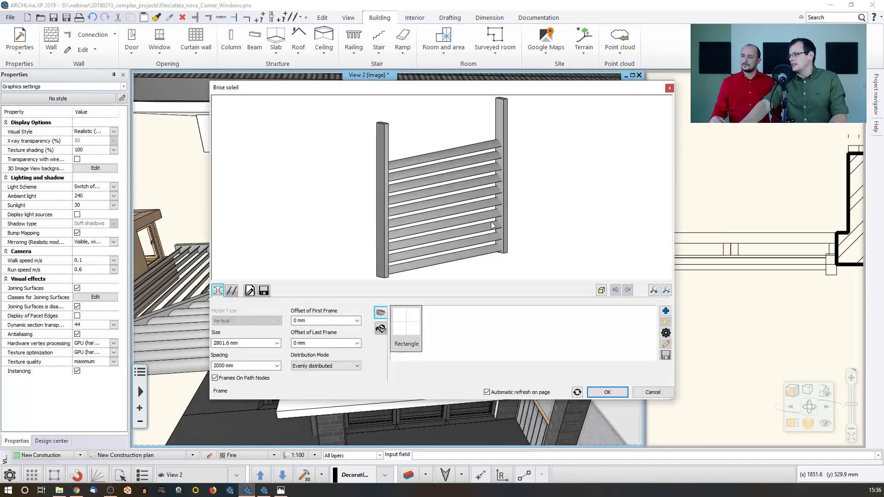
left_click(231, 290)
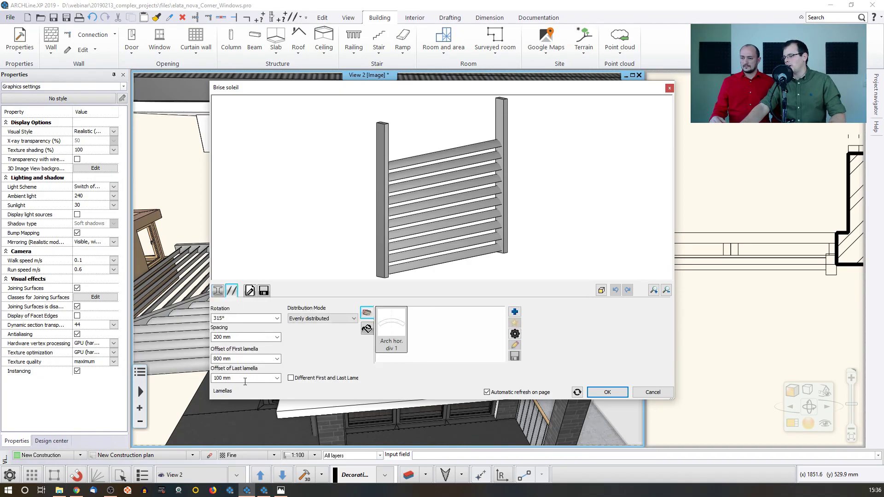
double_click(219, 358)
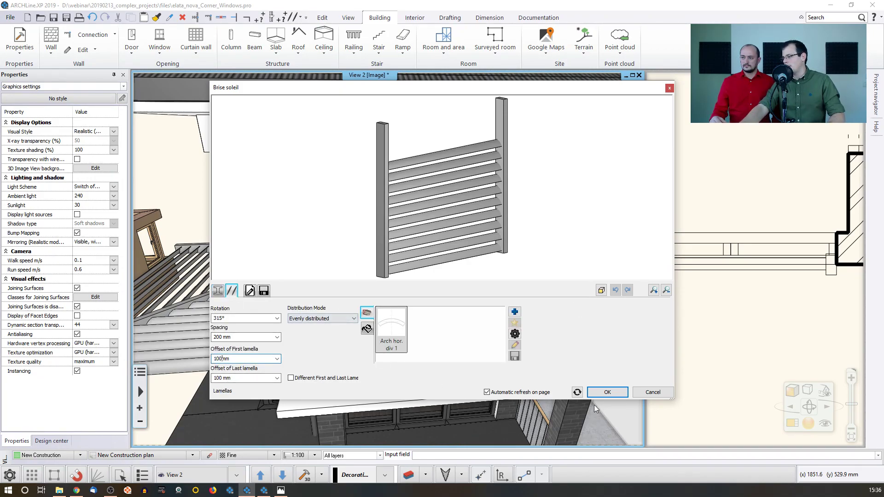
type("100")
key("Return")
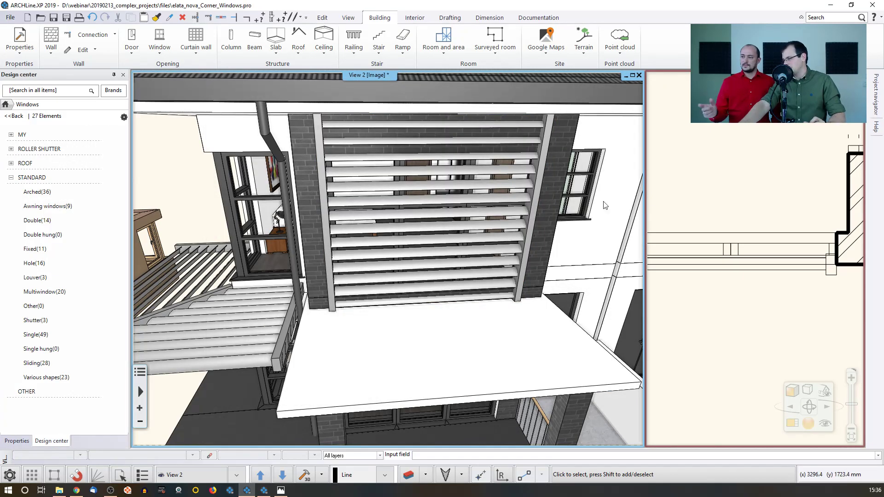
Step: Go through the saved 3D views to 1_corner_window, which looks at the facade from outside
scroll(704, 249, "down", 5)
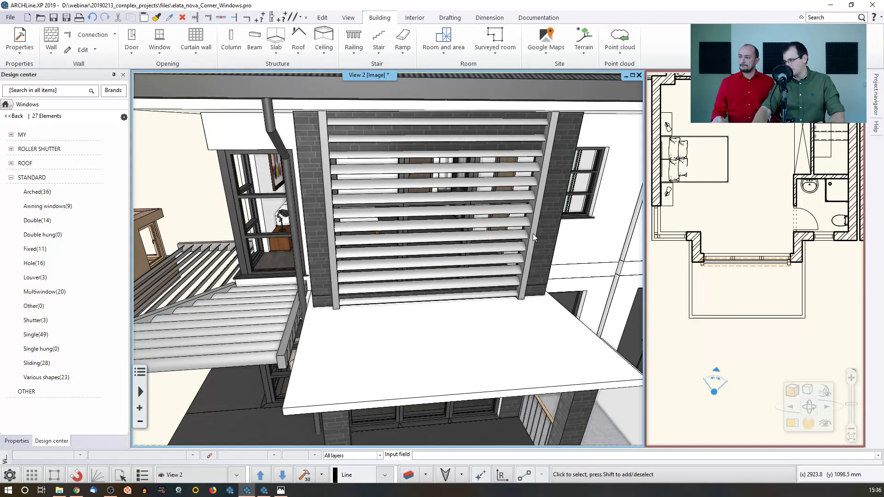
key("Page_Down")
key("Page_Up")
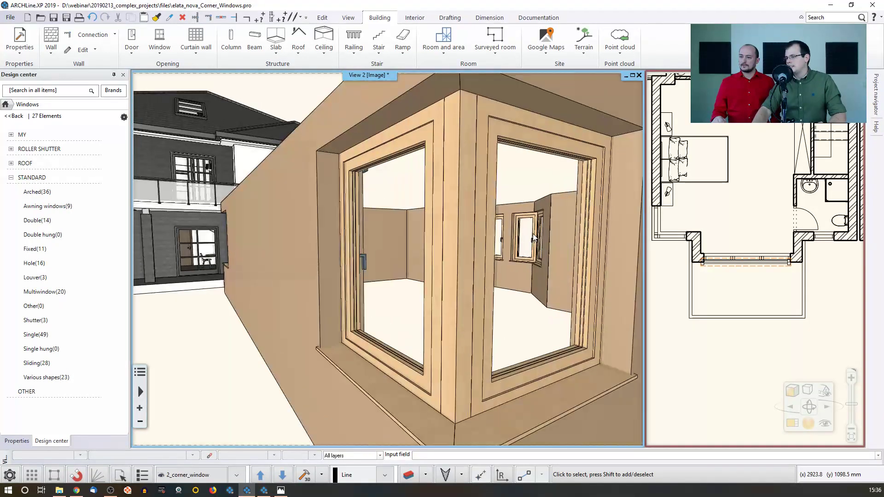
key("Page_Up")
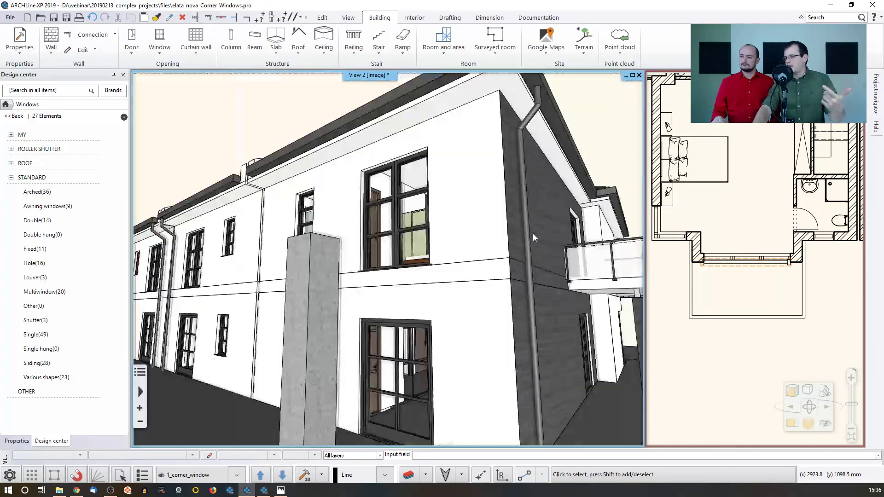
Step: Display the ground floor plan in the large window in place of the 3D view, with the row of outdoor columns in sight
left_click(732, 192)
scroll(752, 232, "down", 5)
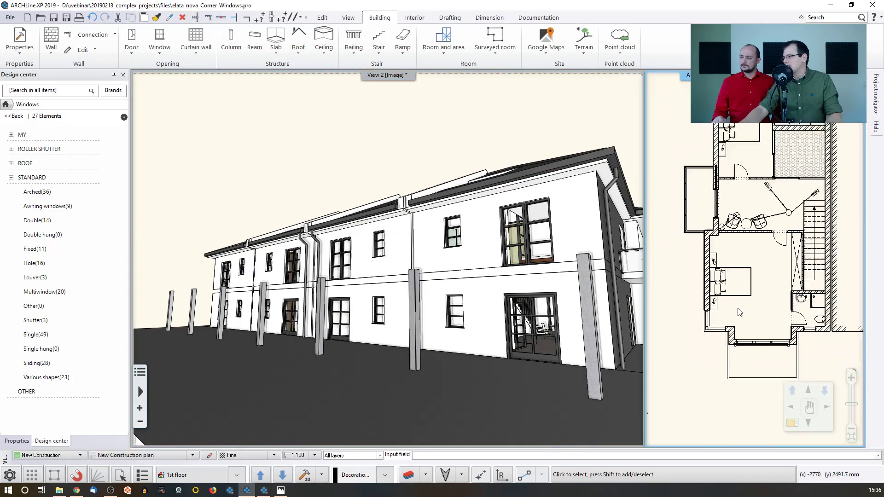
middle_click_drag(750, 227, 733, 238)
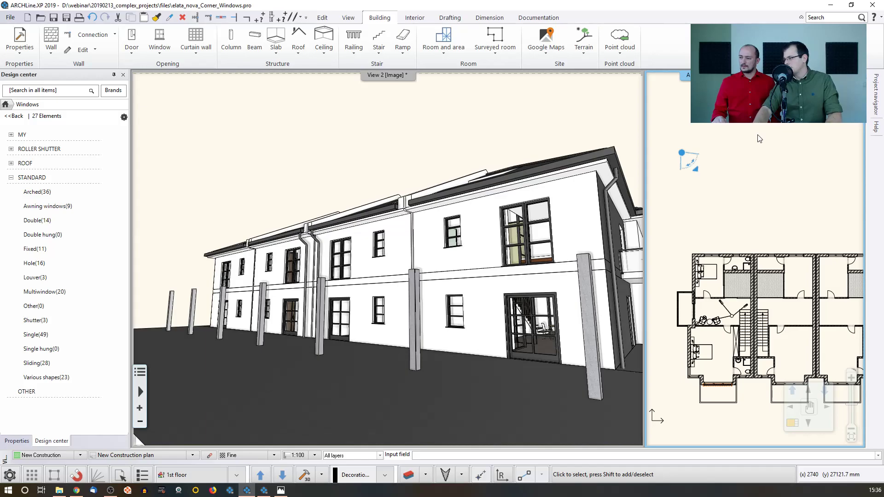
key("Page_Down")
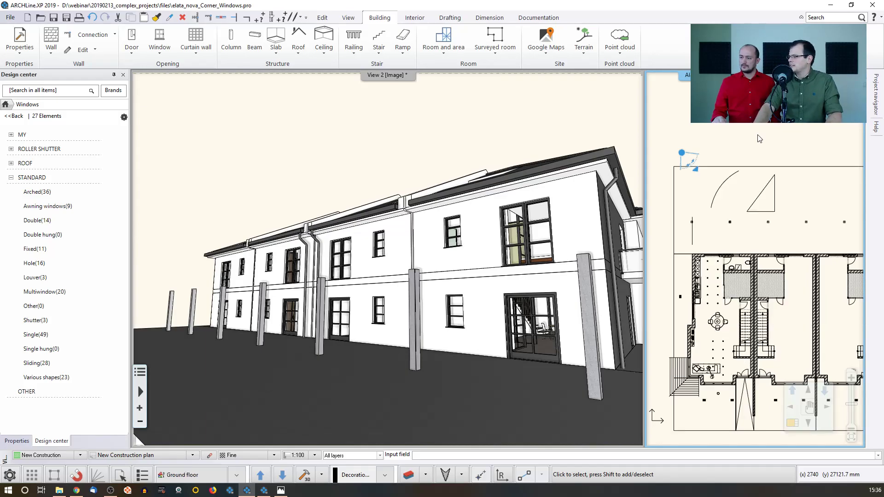
scroll(750, 223, "down", 2)
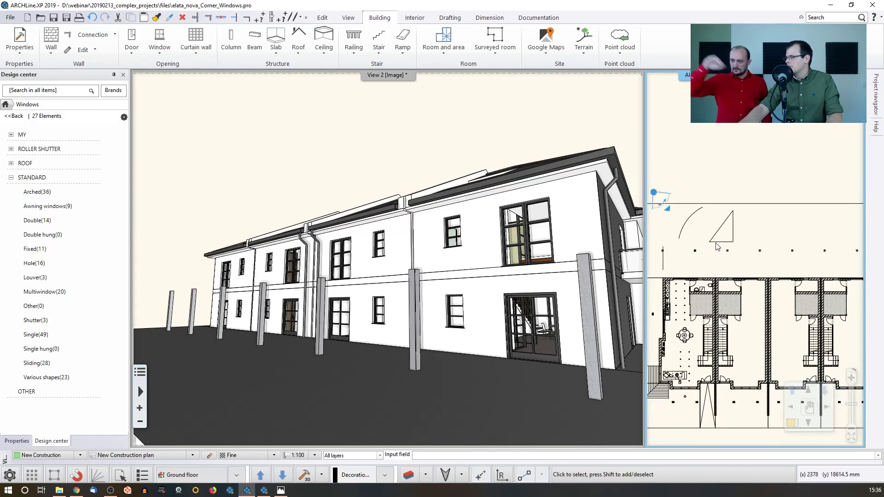
left_click(786, 427)
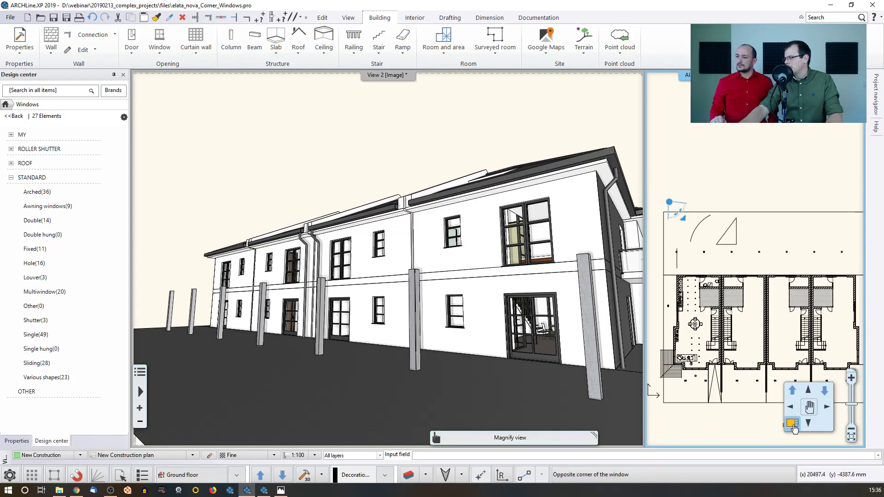
left_click(794, 428)
key("Escape")
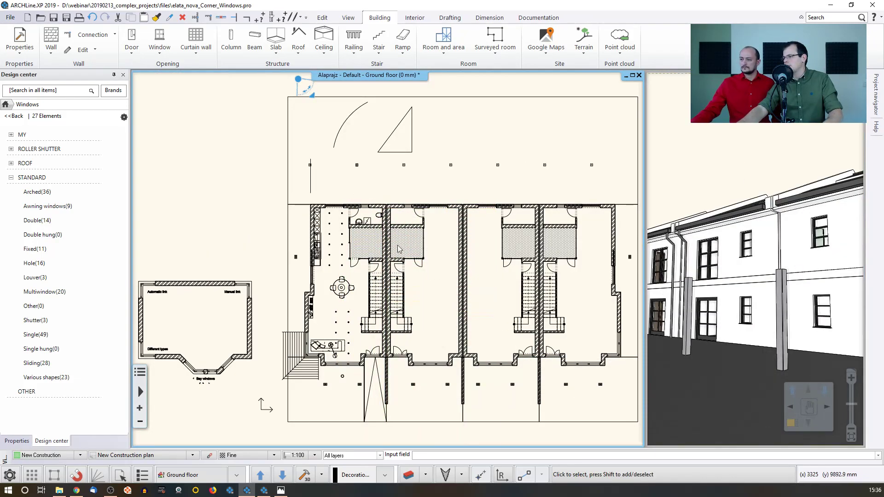
middle_click_drag(398, 256, 311, 300)
Step: Create a custom form brise soleil on a straight path about 24709 mm long over the row of outdoor columns
left_click(298, 51)
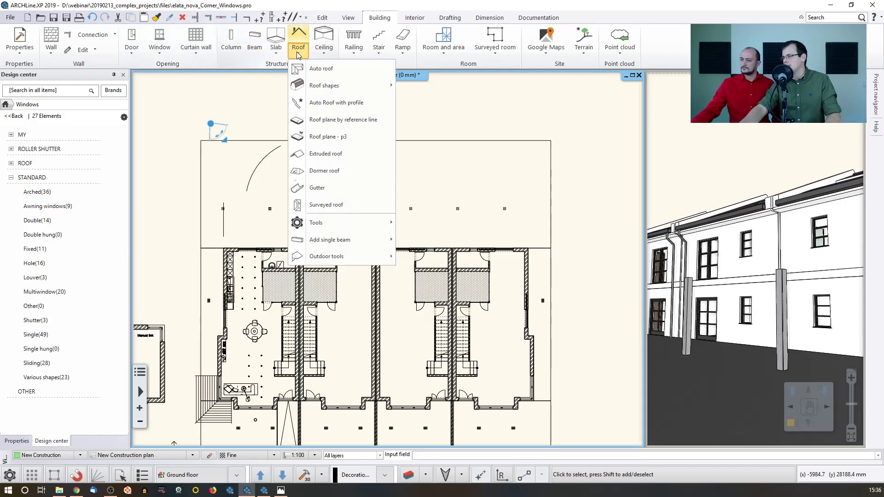
mouse_move(336, 256)
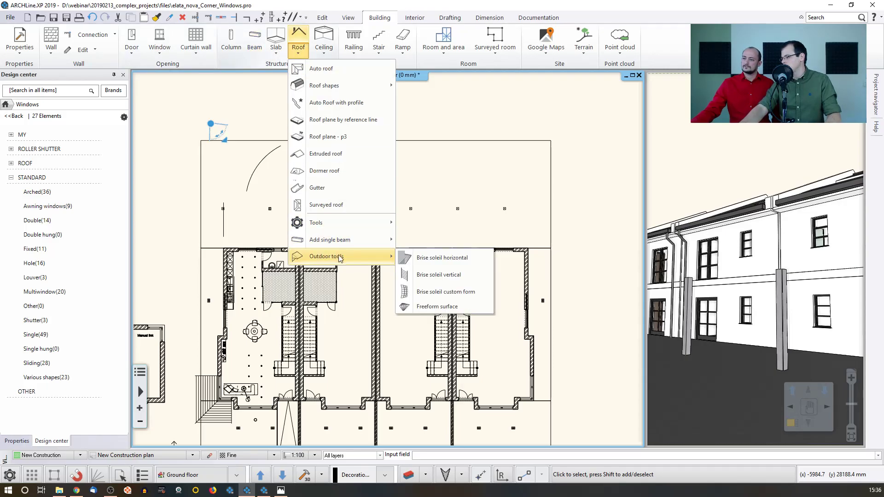
left_click(438, 292)
scroll(294, 248, "up", 5)
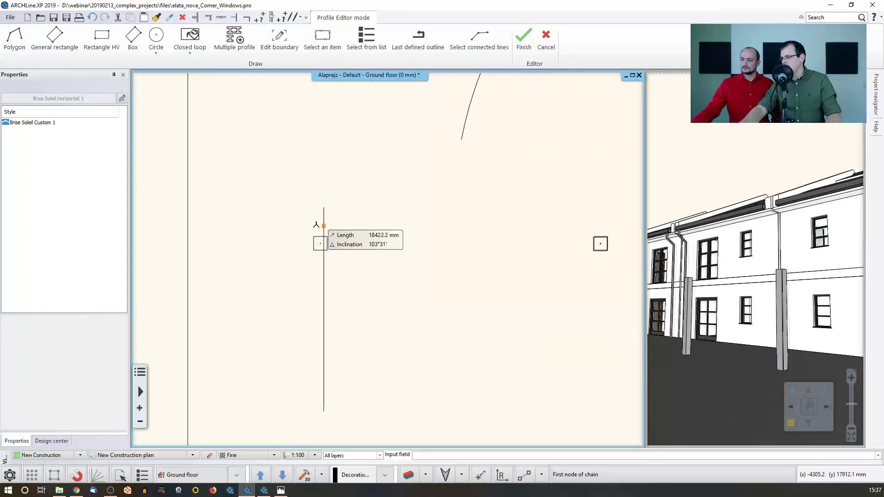
left_click(324, 207)
middle_click_drag(493, 207, 279, 208)
scroll(313, 209, "down", 5)
middle_click_drag(529, 233, 235, 236)
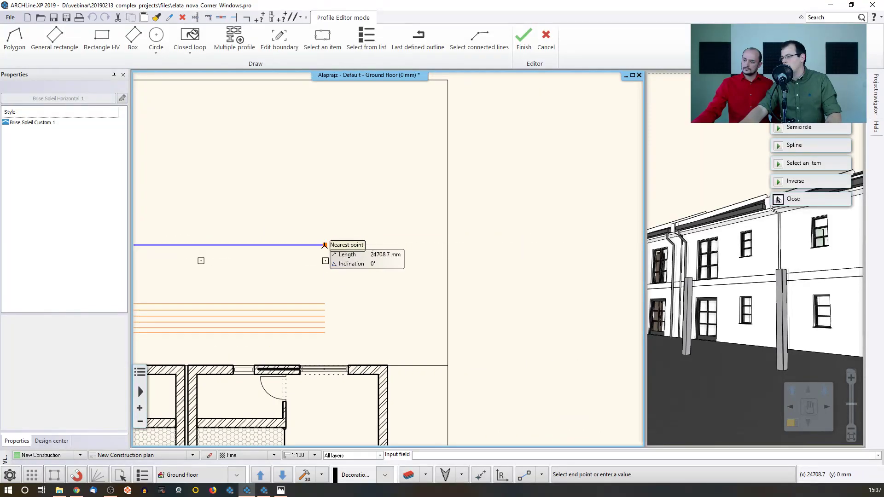
scroll(324, 260, "up", 3)
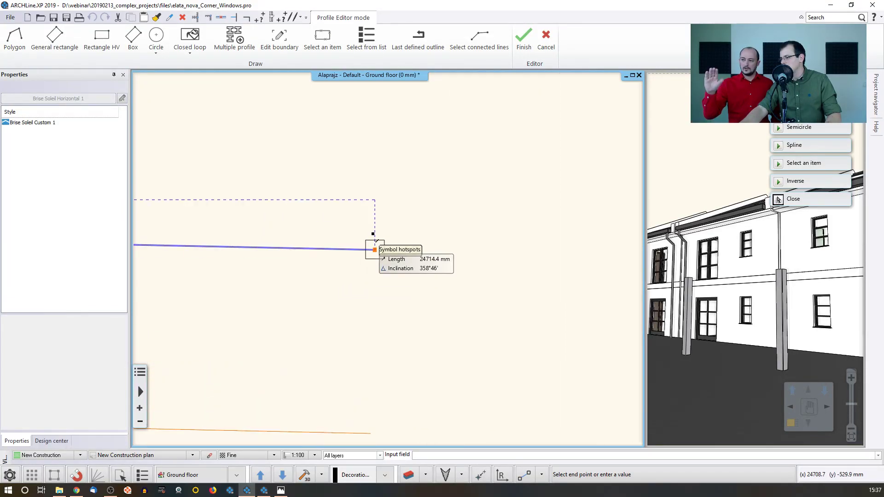
left_click(375, 248)
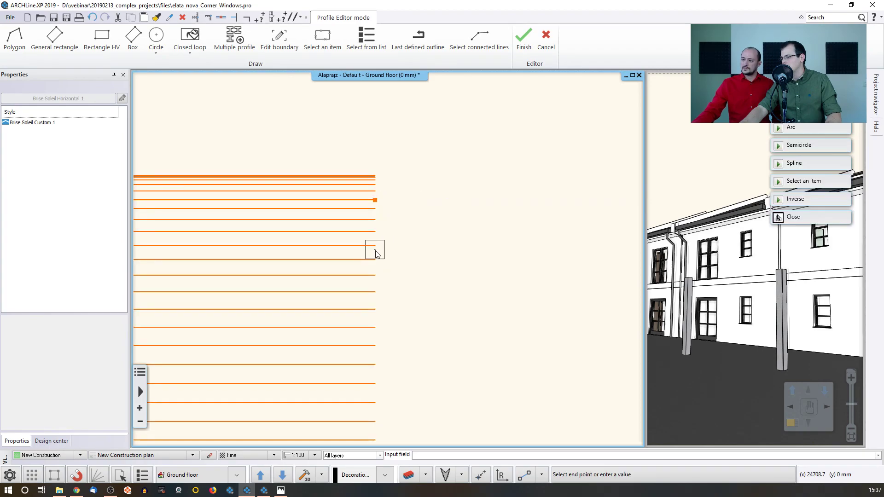
scroll(375, 253, "down", 3)
left_click(382, 251)
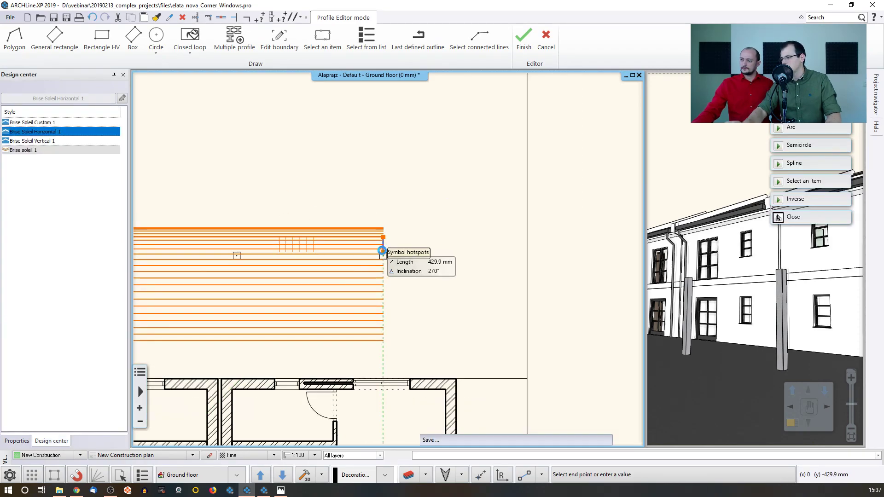
left_click(777, 217)
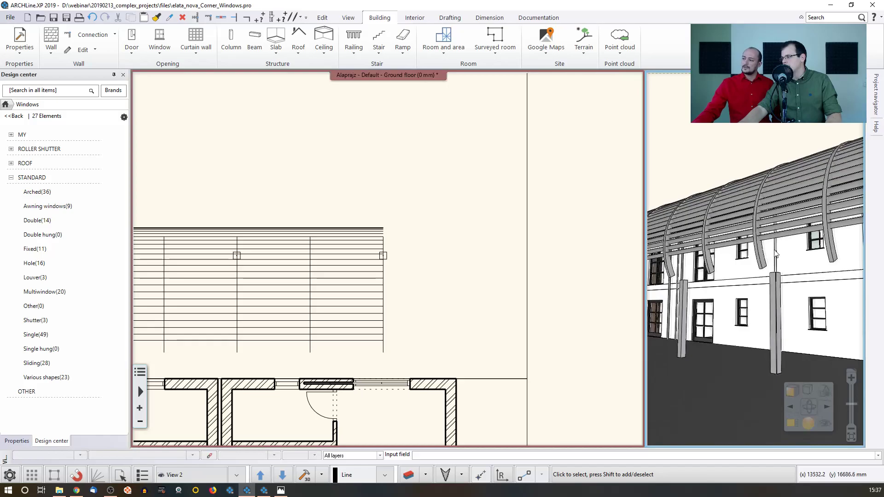
Step: Open the custom brise soleil's frame profile for editing and place it on the plan at the triangle's lower pointed corner
left_click_drag(772, 261, 756, 241)
scroll(380, 299, "down", 2)
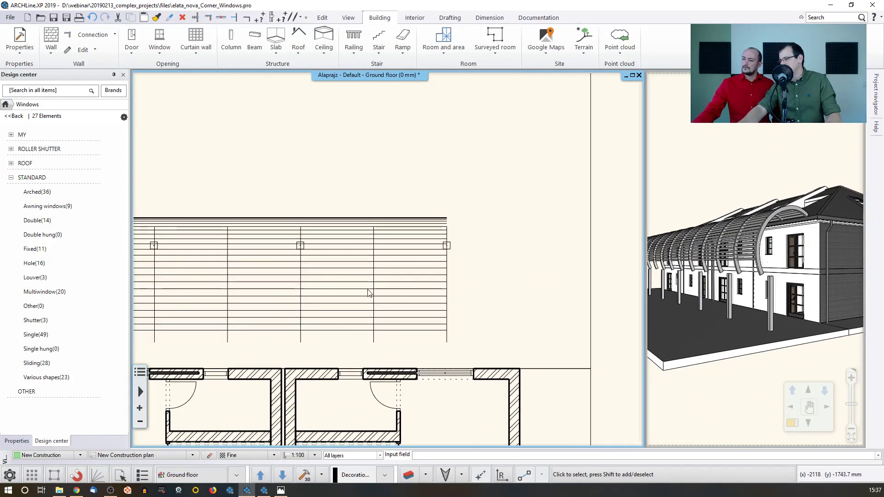
middle_click_drag(433, 276, 513, 275)
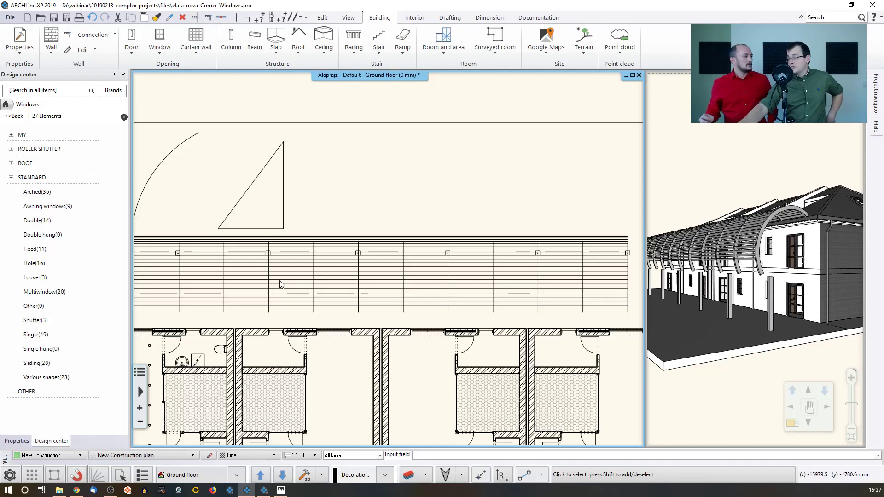
left_click(313, 281)
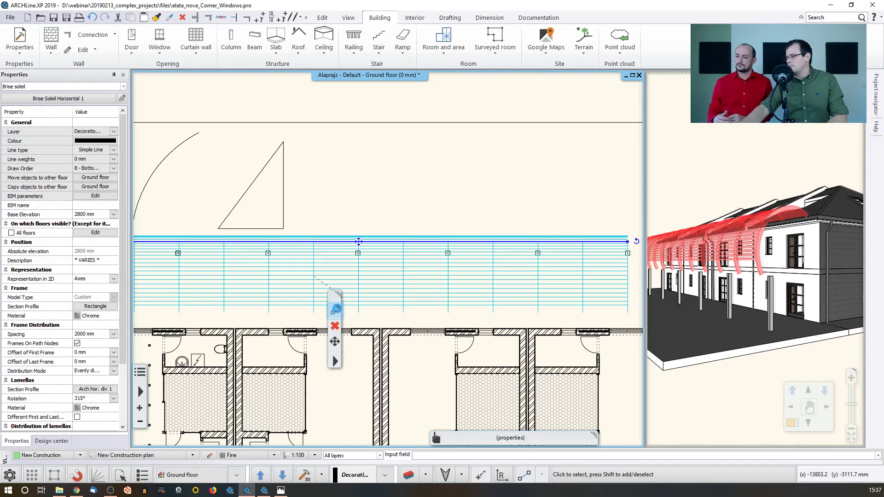
left_click(336, 310)
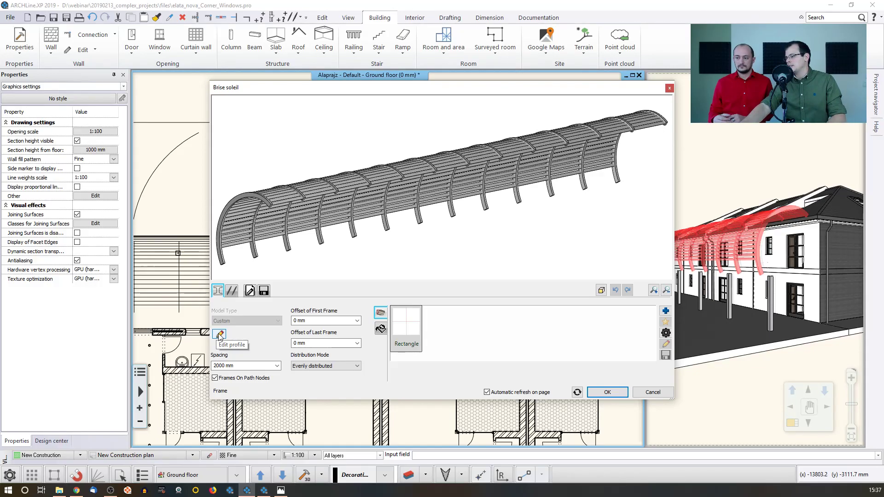
left_click(219, 334)
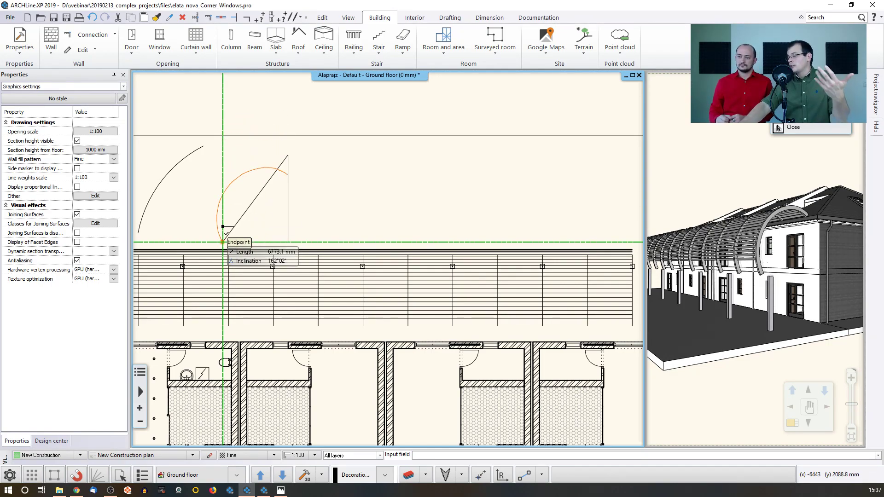
left_click(223, 240)
Step: Delete the frame profile's end node and move the remaining upper node to the apex of the triangle
scroll(230, 258, "up", 3)
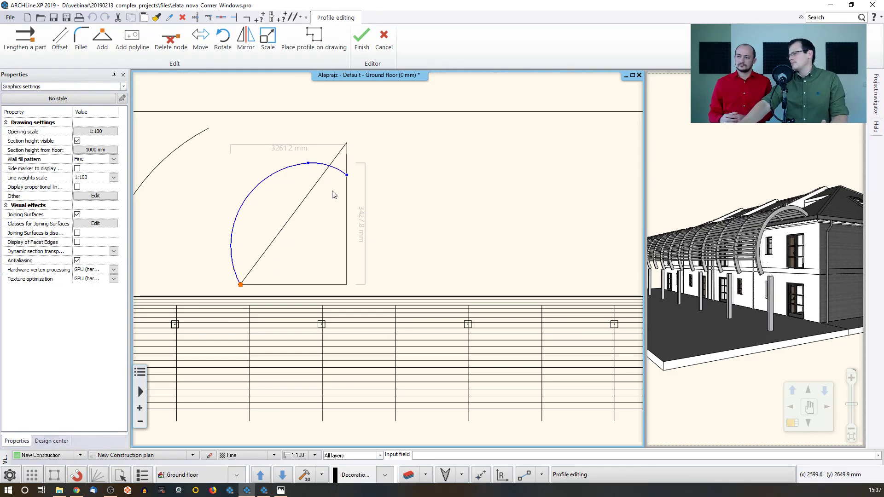
right_click(355, 185)
left_click(371, 190)
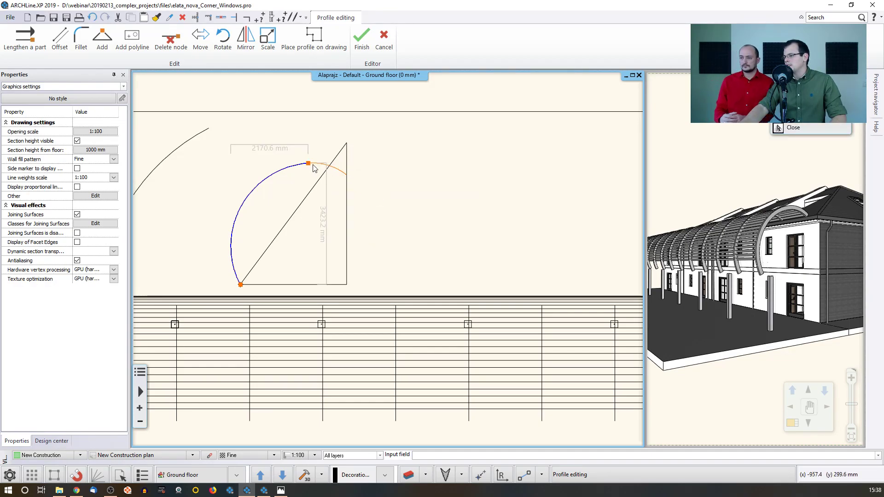
right_click(311, 168)
left_click(365, 203)
left_click(347, 144)
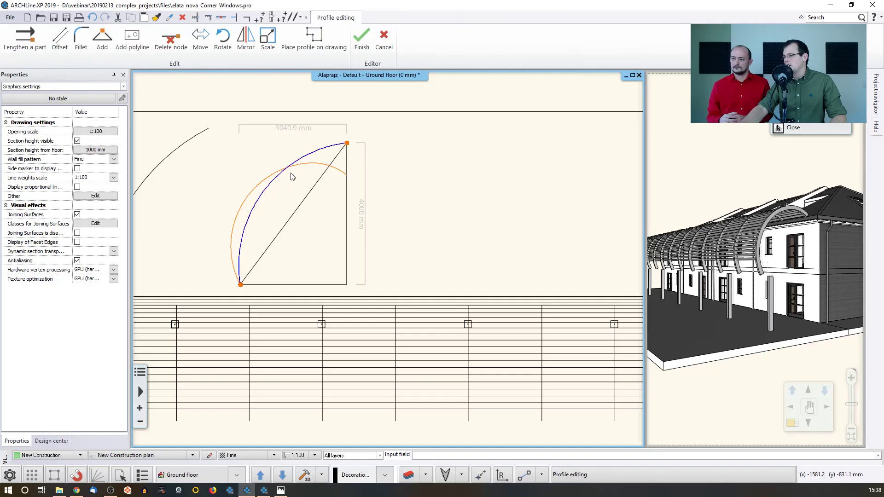
Step: Turn the frame profile's arc into a straight edge and apply the edited profile to the brise soleil
right_click(274, 185)
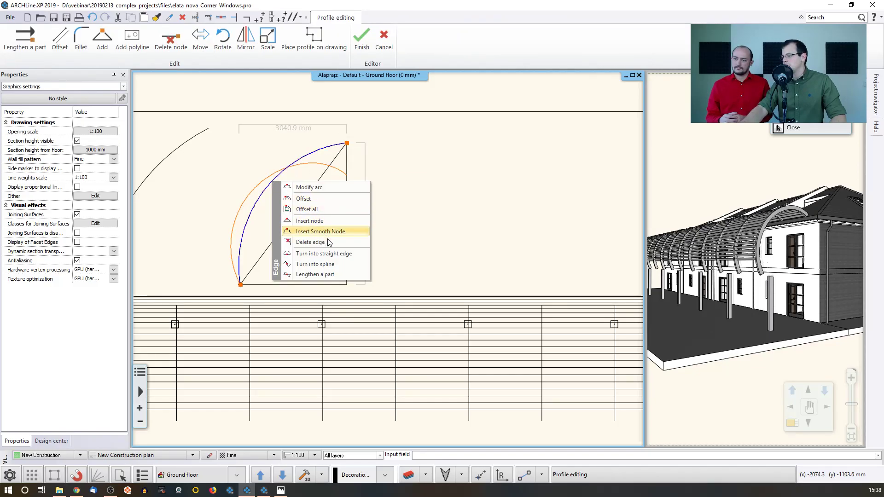
left_click(336, 254)
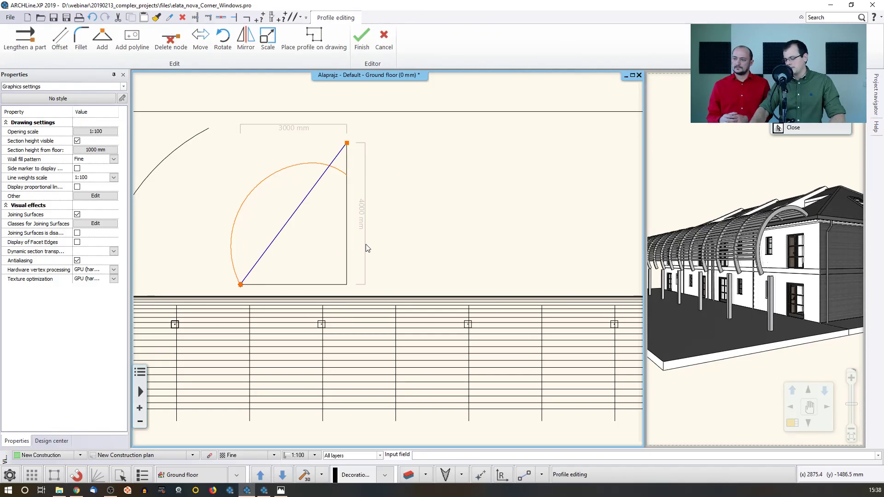
key("Return")
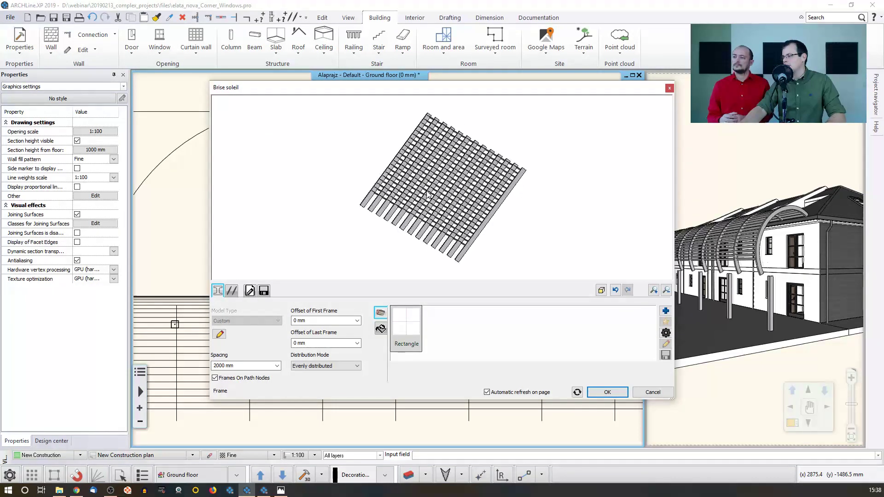
left_click(599, 395)
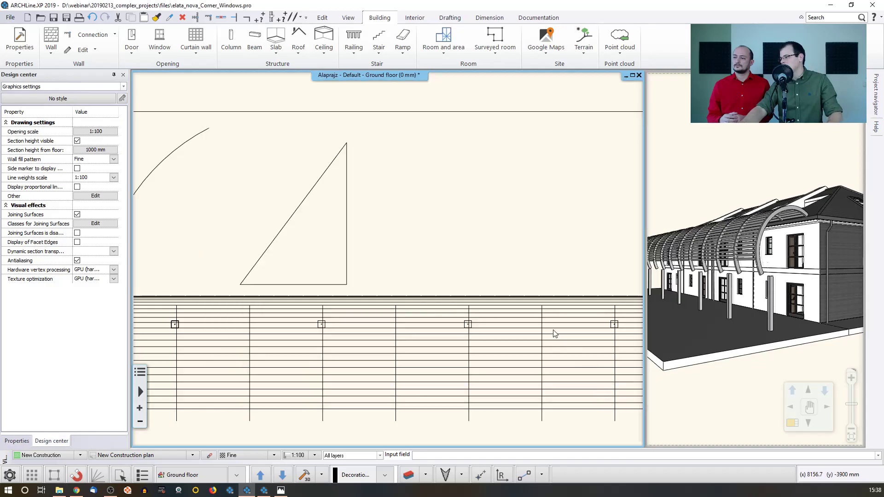
Step: Set the base elevation of the sloping brise soleil to 2100 mm
scroll(745, 251, "up", 5)
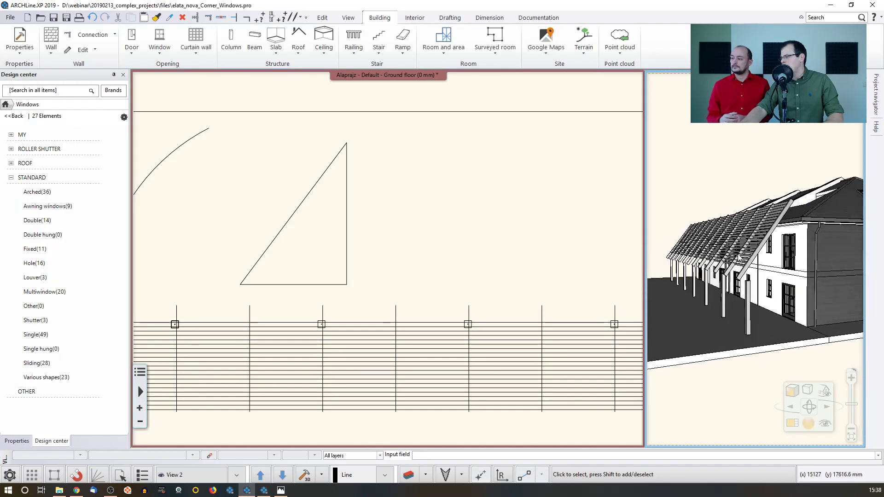
left_click(745, 250)
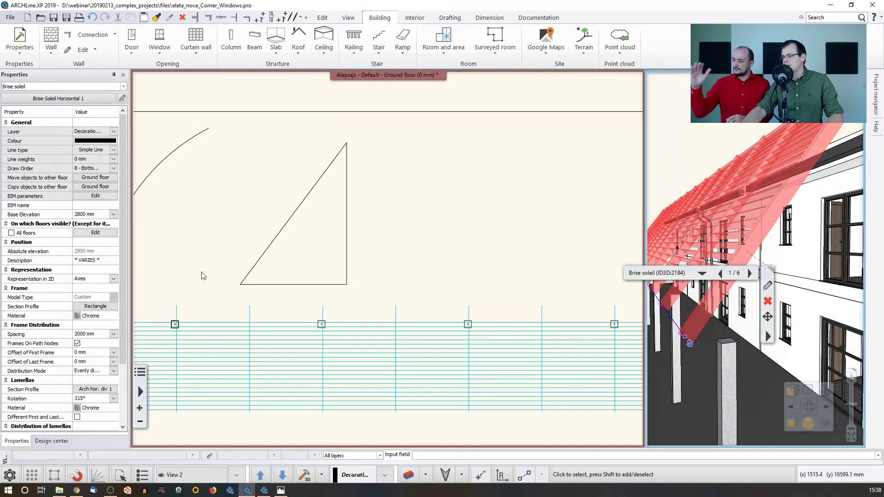
left_click(83, 214)
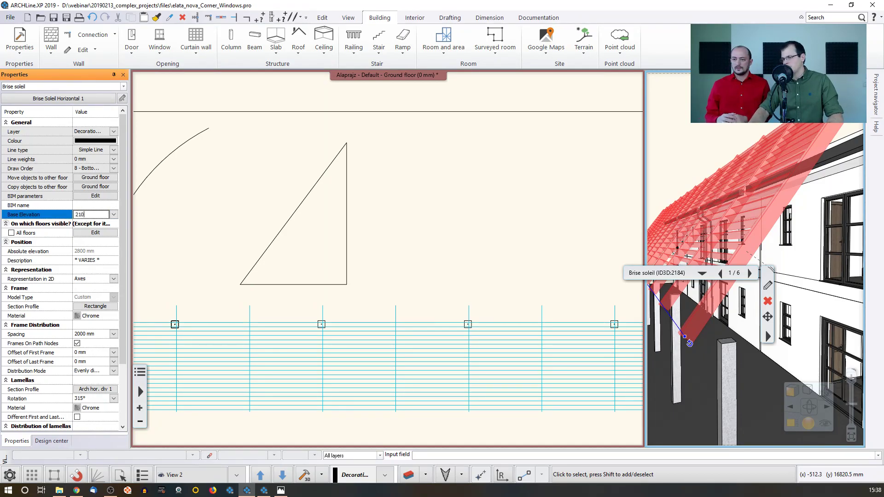
key("Return")
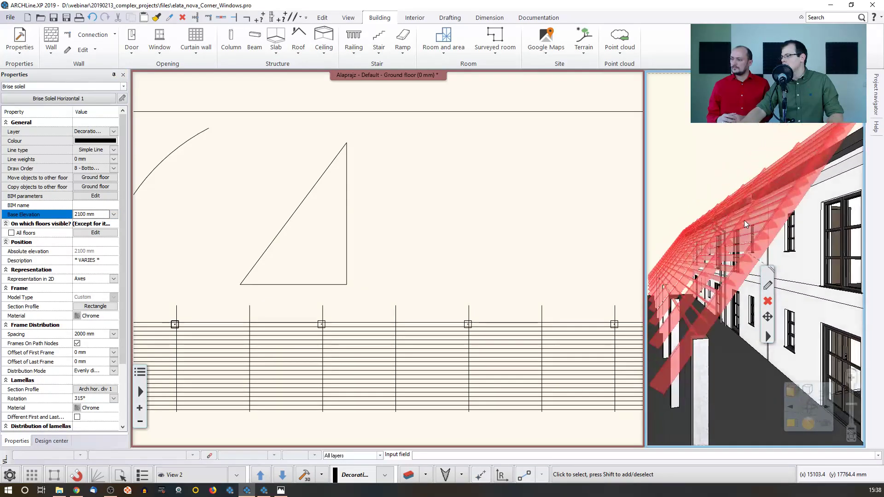
key("Escape")
Step: Define a custom frame for the sloping brise soleil from the separate arc drawn beside the triangle on the plan
scroll(443, 224, "down", 2)
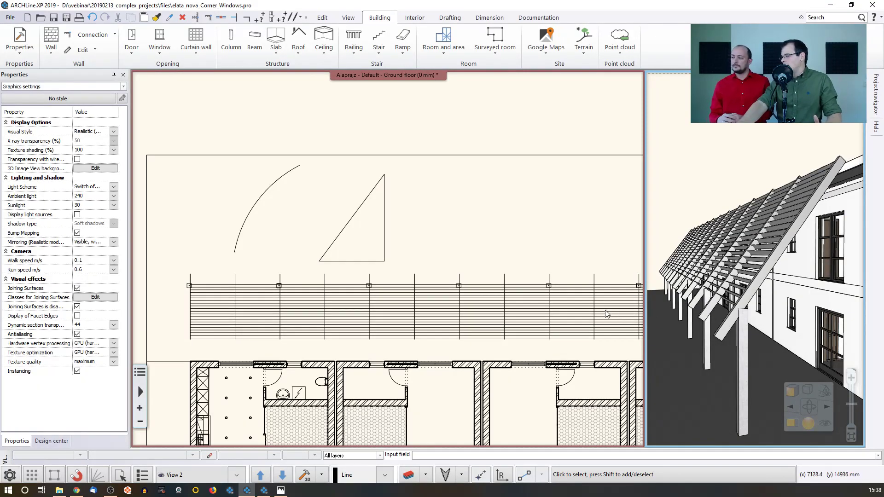
left_click(322, 320)
scroll(321, 295, "up", 2)
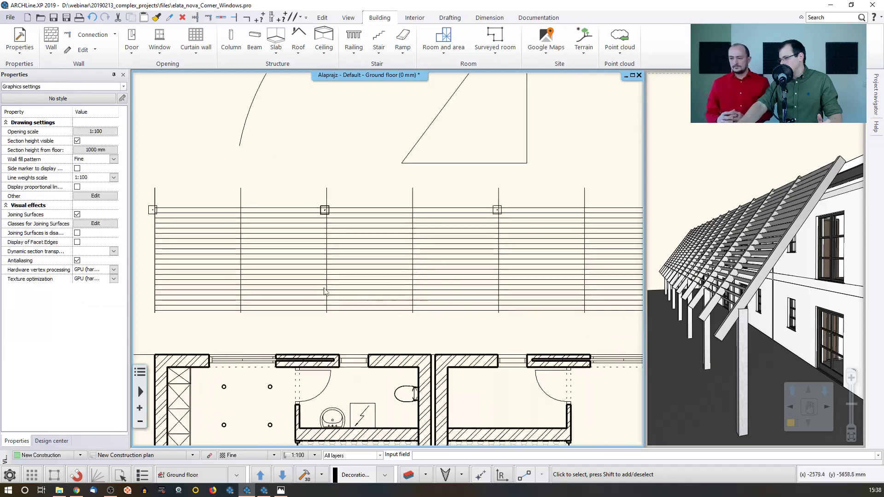
left_click(334, 261)
right_click(346, 254)
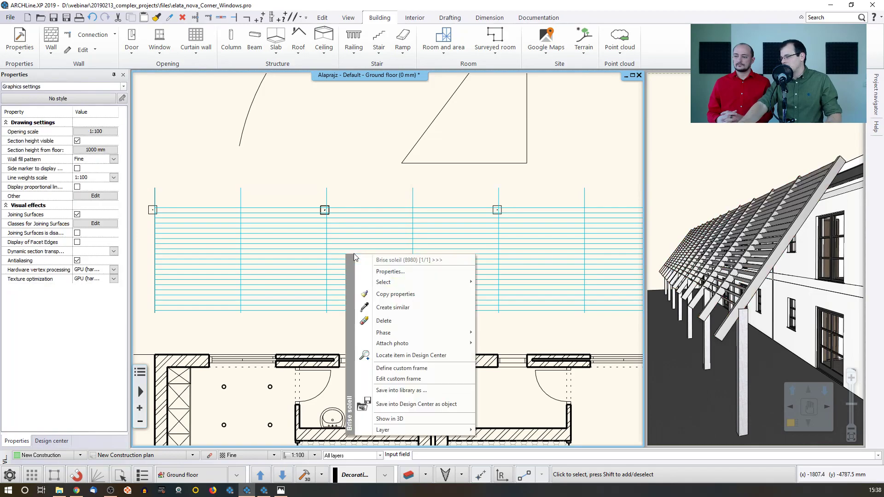
left_click(421, 368)
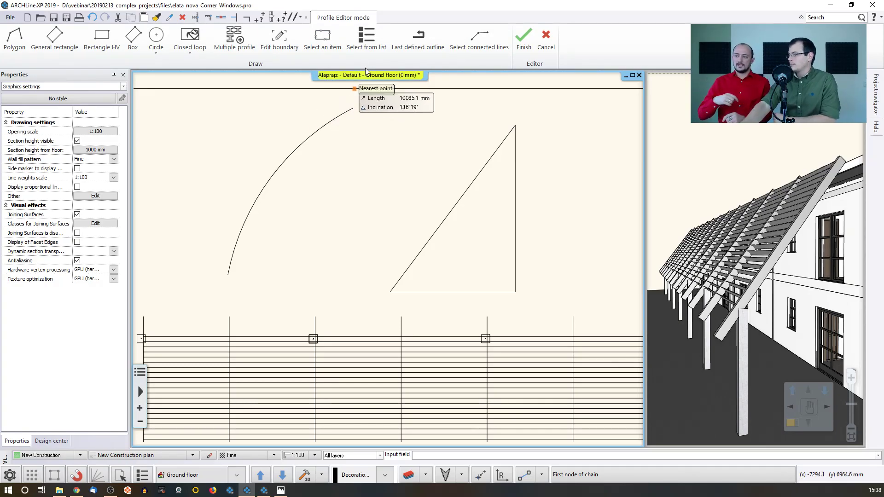
left_click(323, 40)
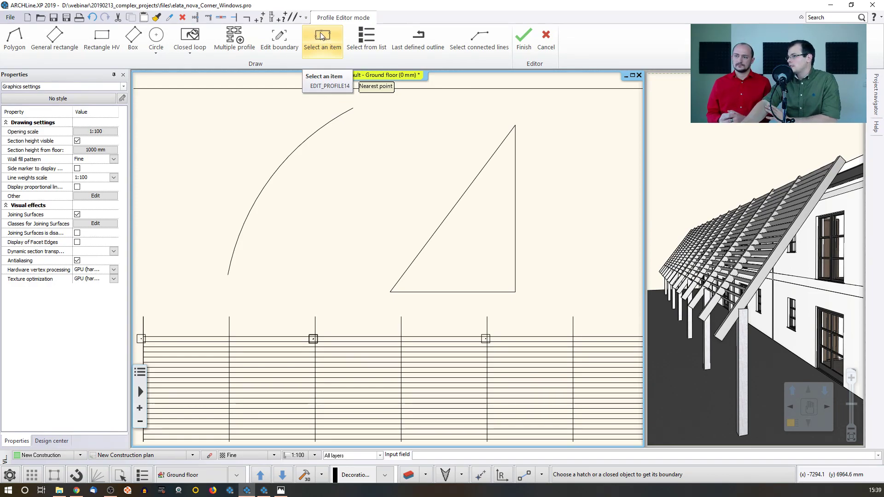
left_click(309, 137)
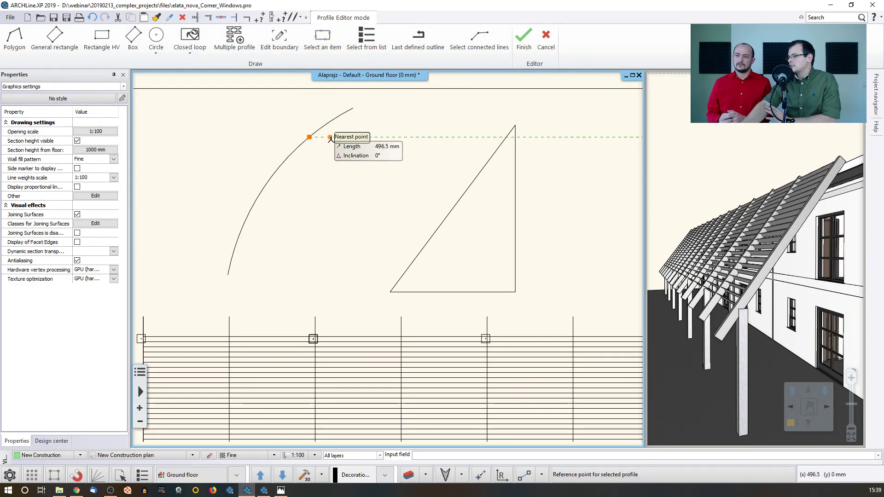
left_click(331, 137)
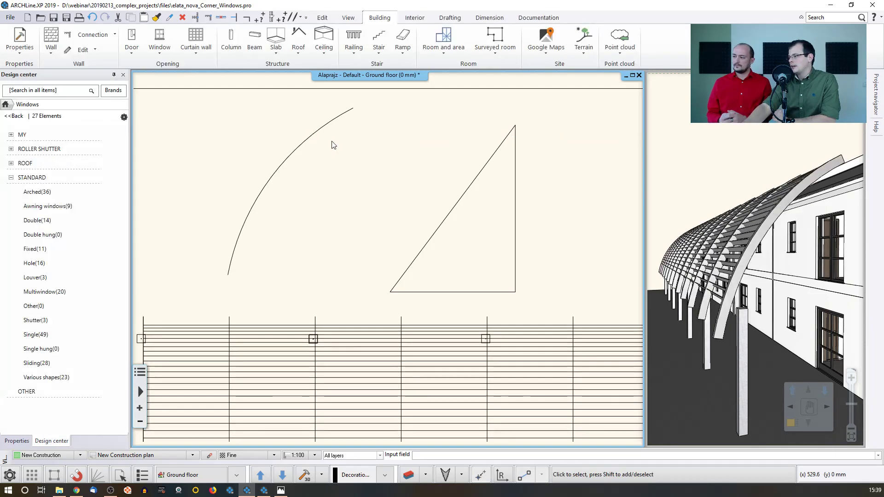
Step: Set the base elevation of the arched brise soleil to 1400 mm
left_click(745, 265)
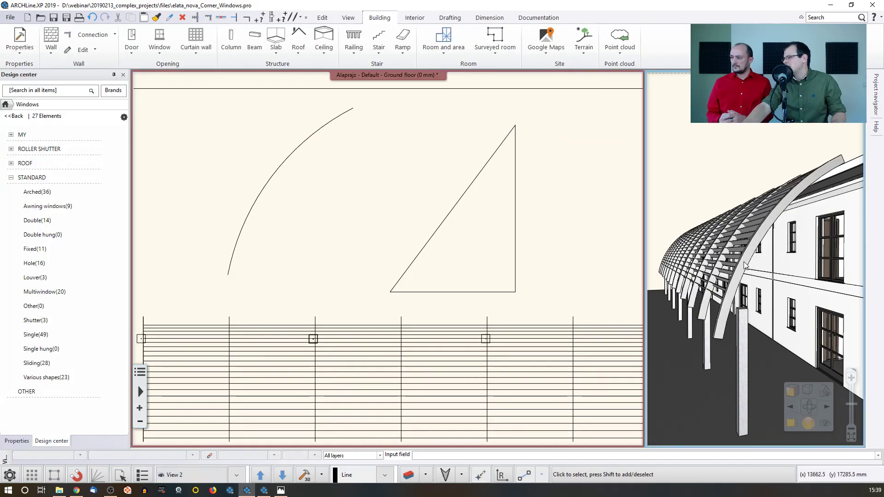
left_click(746, 265)
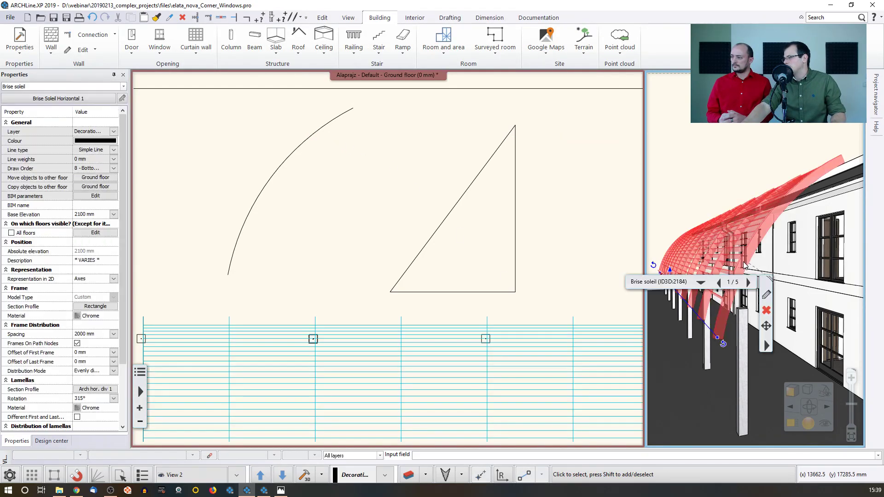
left_click(84, 336)
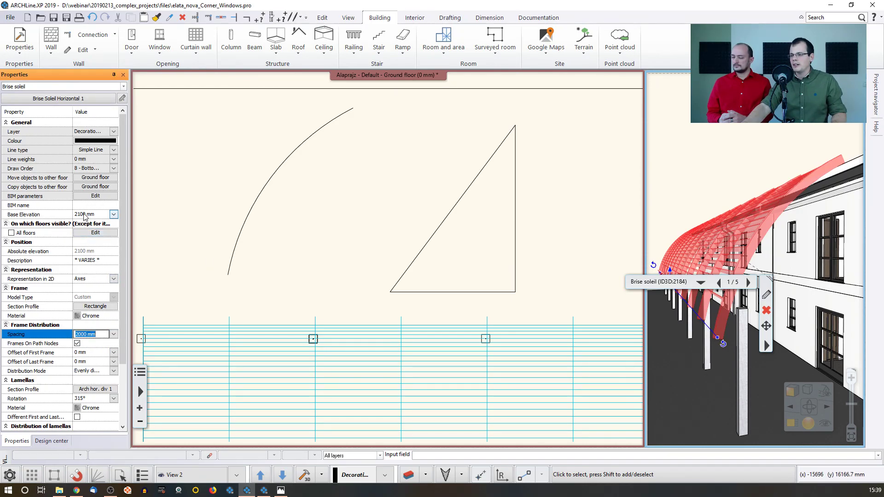
left_click(84, 214)
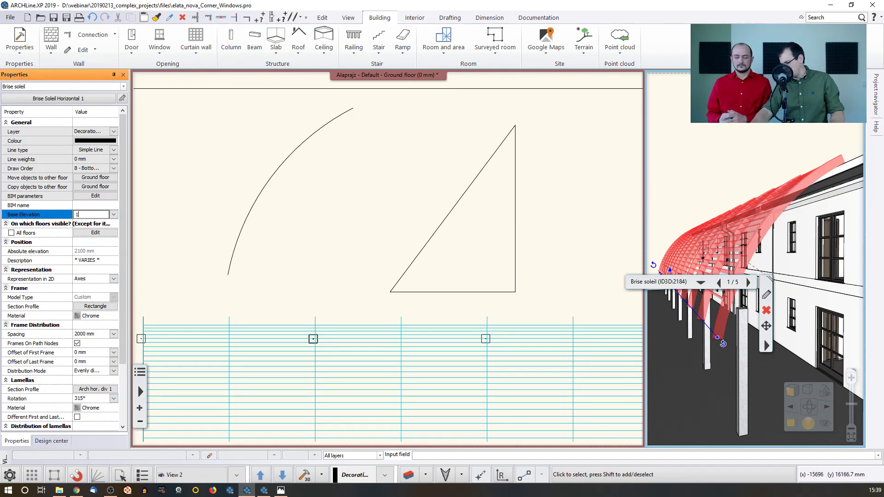
type("1400")
key("Return")
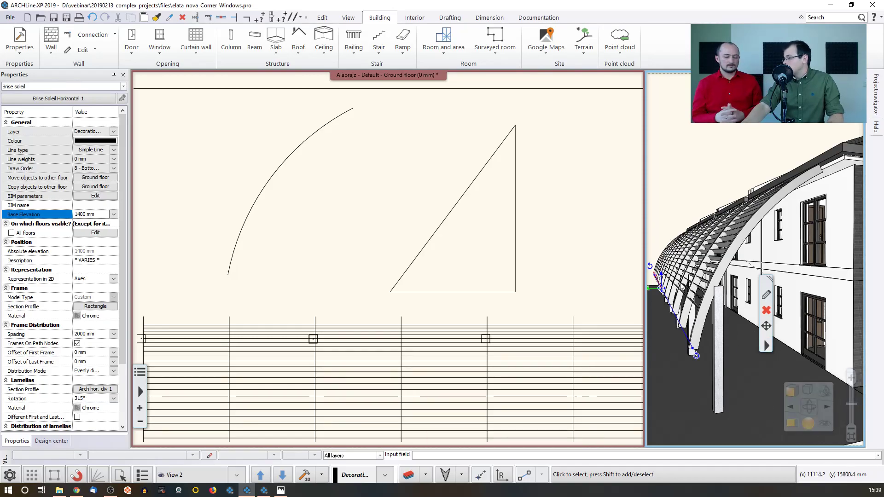
Step: Deselect the brise soleil, swap the 3D view into the large window and turn on shadows in it
left_click(781, 408)
left_click(673, 274)
left_click(702, 277)
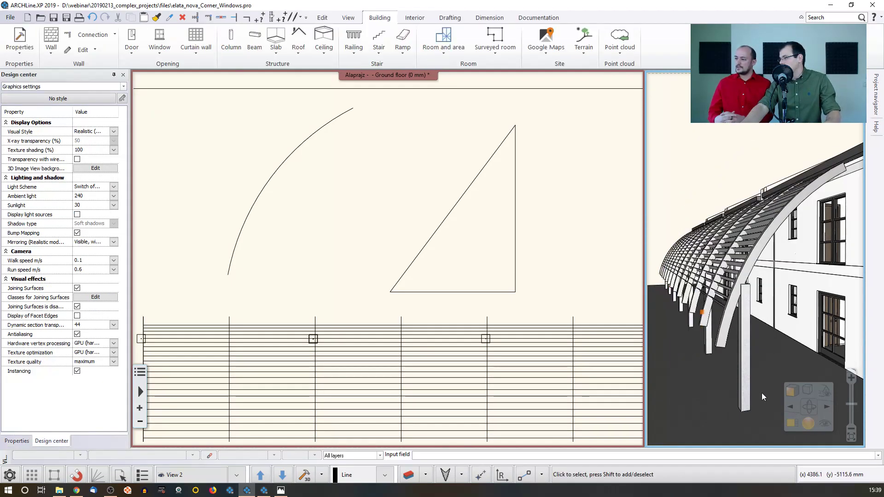
left_click(792, 423)
scroll(470, 327, "up", 5)
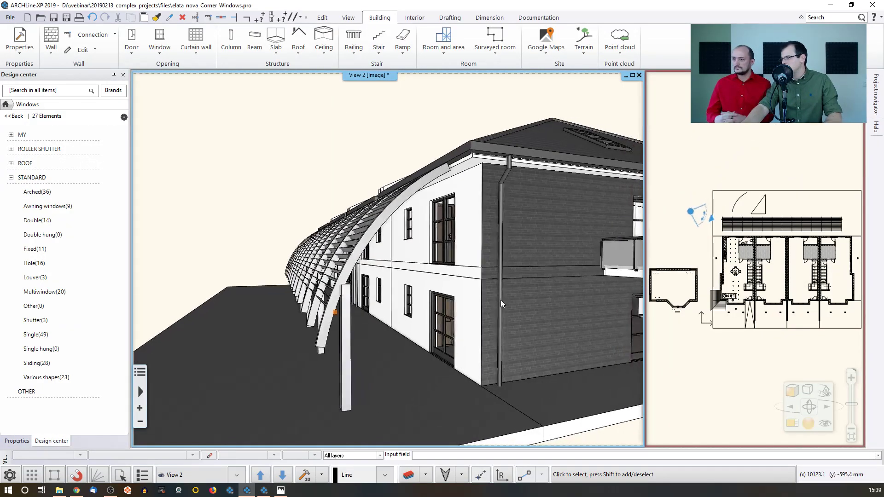
scroll(470, 328, "up", 3)
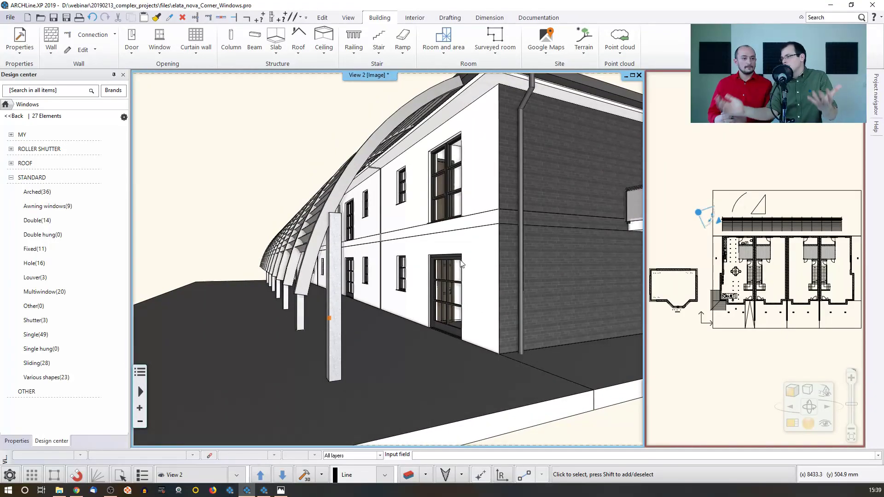
left_click(351, 18)
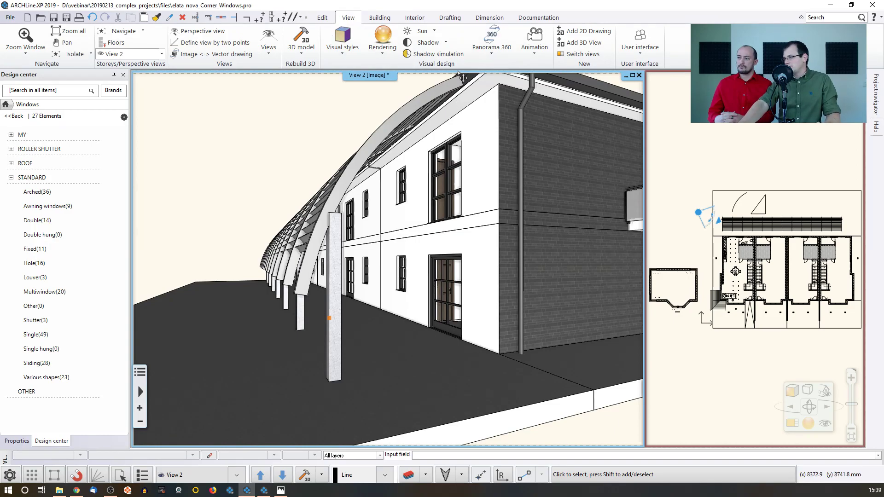
left_click(446, 44)
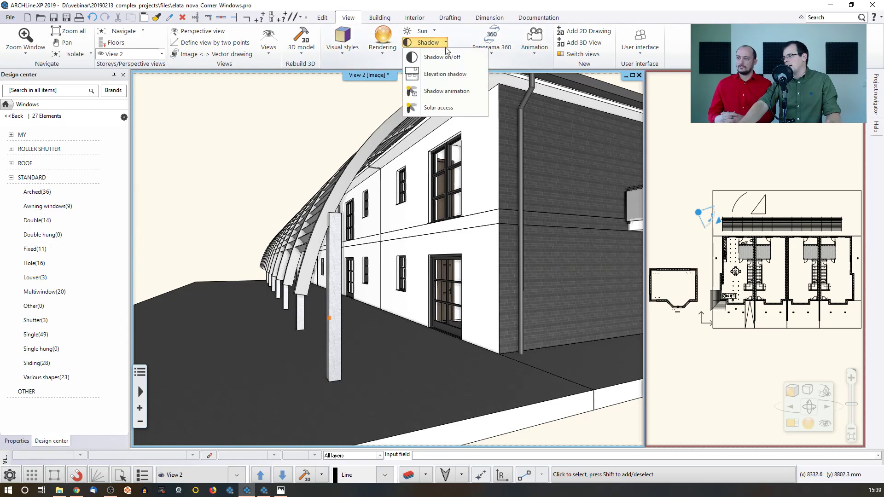
left_click(449, 61)
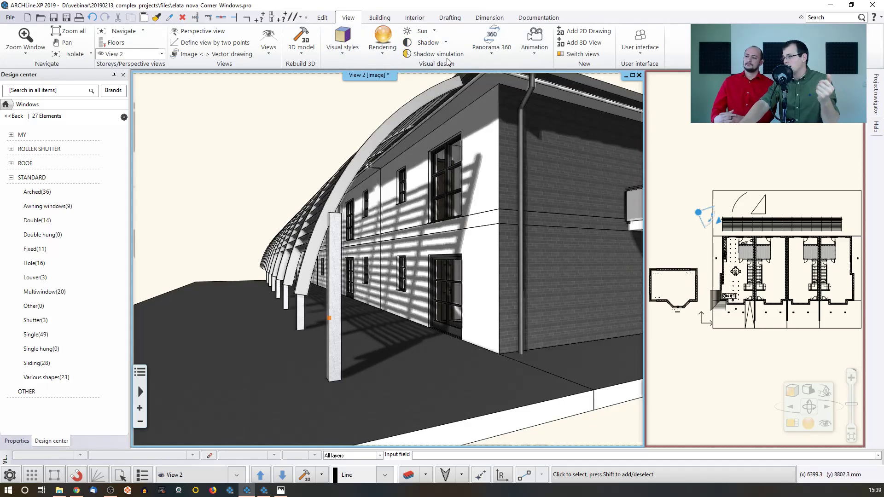
Step: Preview a shadow animation of the brise soleil from 10 to 16 hours with a 3-minute step
left_click(445, 43)
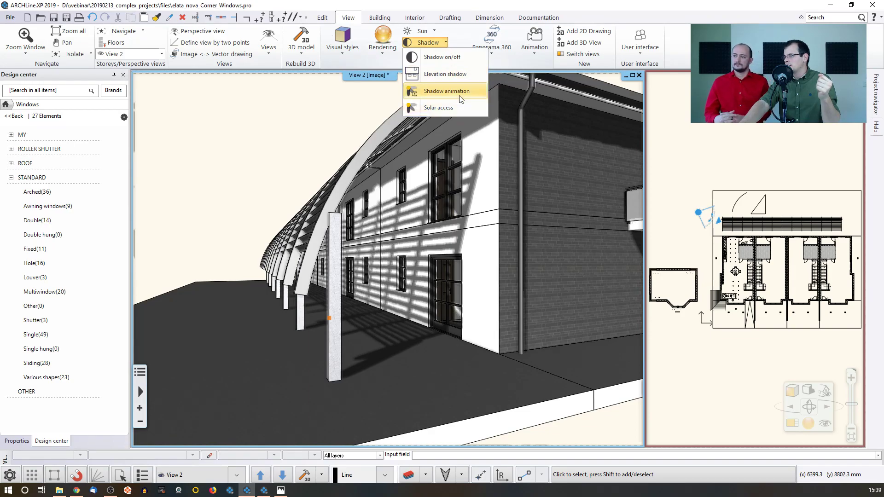
left_click(459, 91)
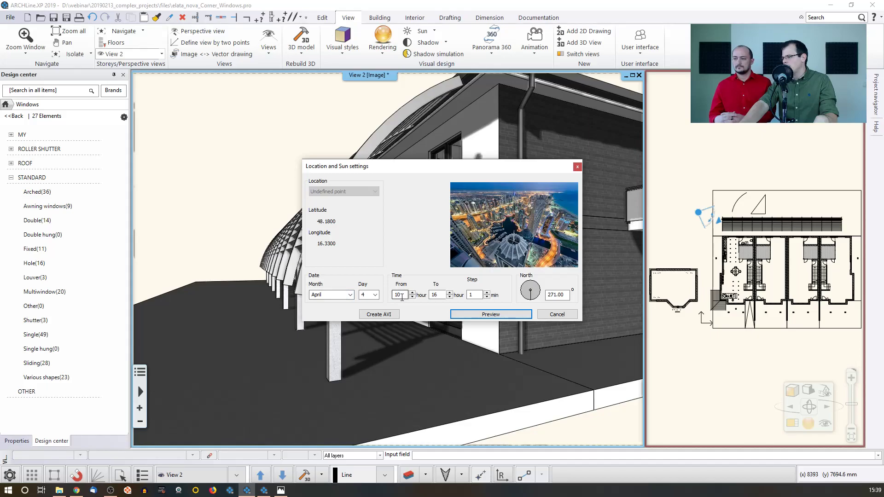
left_click(480, 295)
double_click(470, 295)
type("3")
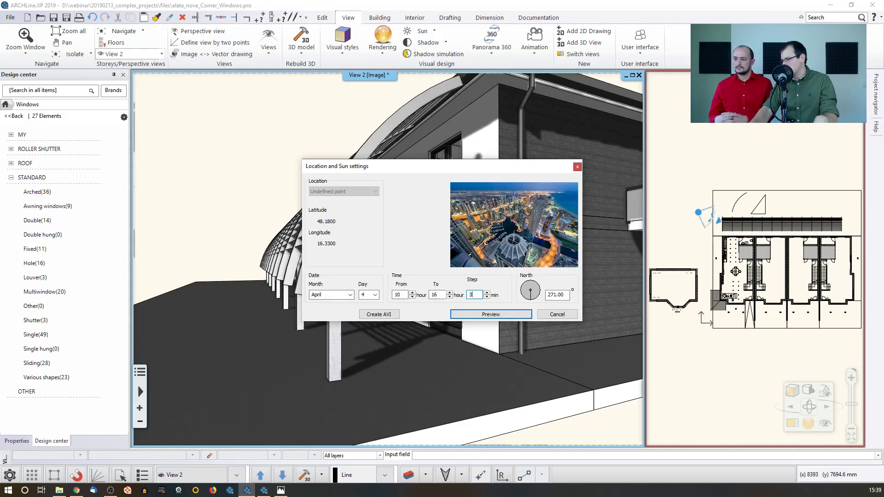
left_click(489, 314)
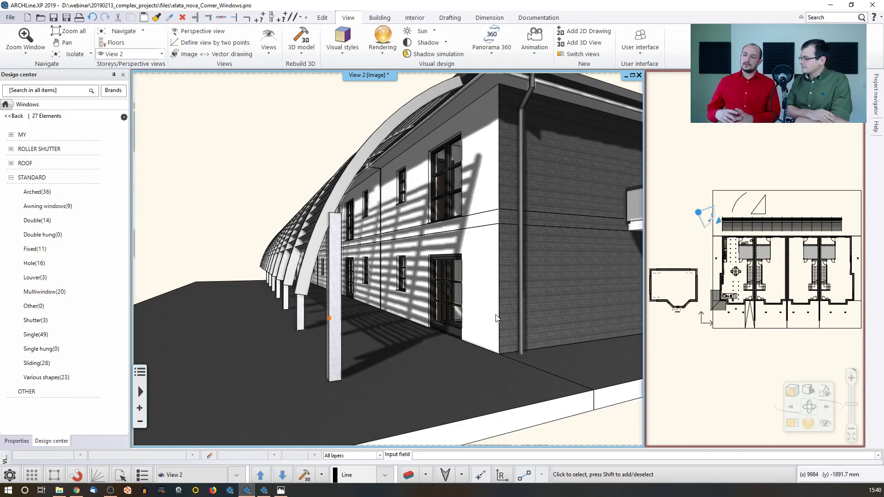
Step: View the date and time controls of the shadow simulation and leave it without applying anything
left_click(448, 55)
left_click_drag(431, 208, 493, 181)
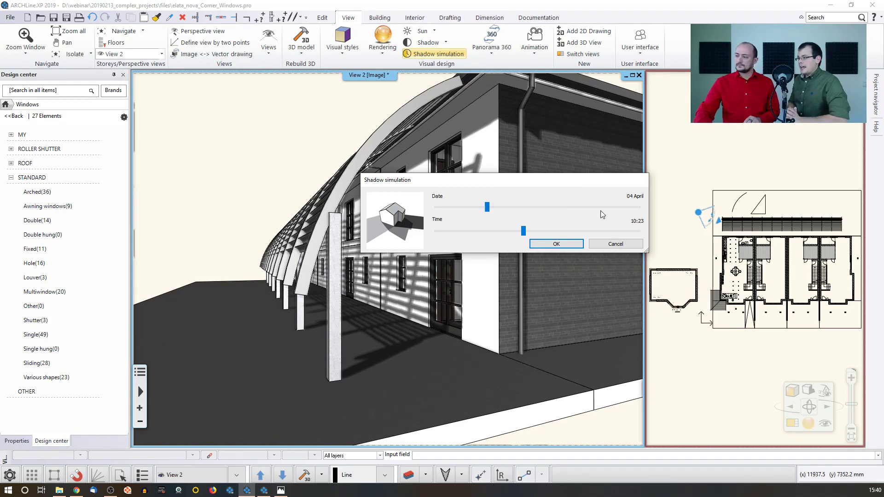
left_click(615, 244)
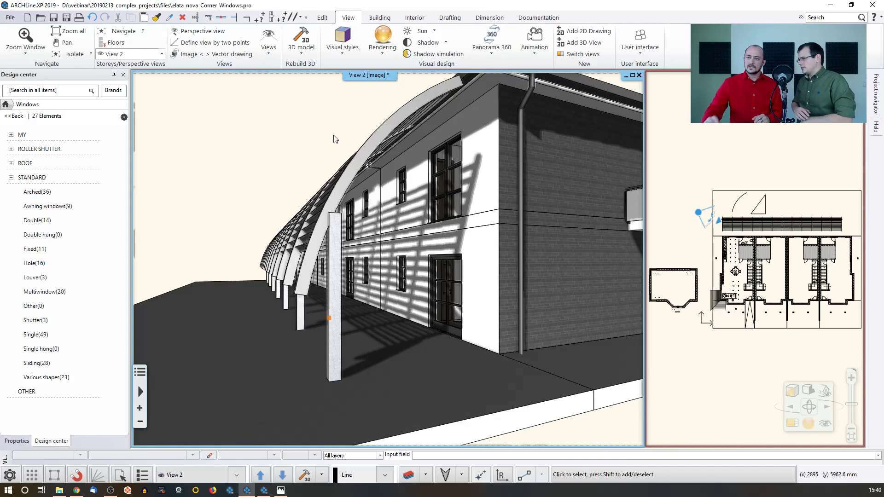
Step: Open the recent project elata_nova_FINAL.pro, discarding the changes to the current project
left_click(10, 18)
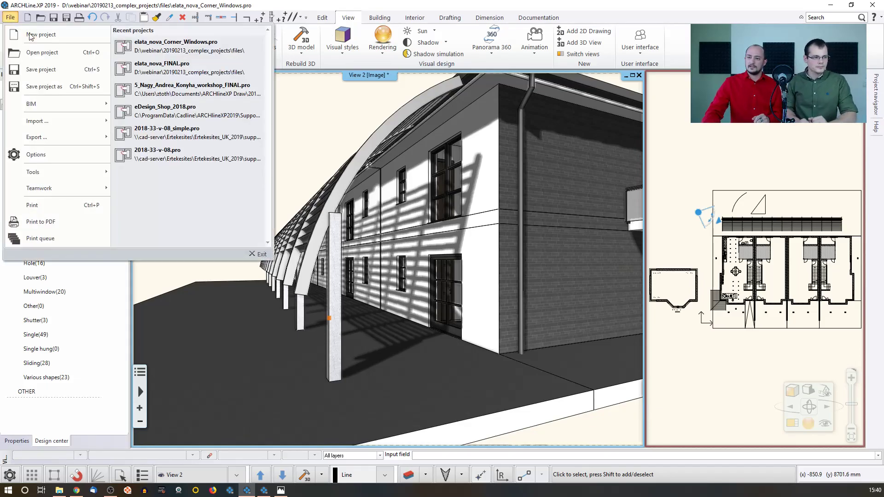
left_click(169, 69)
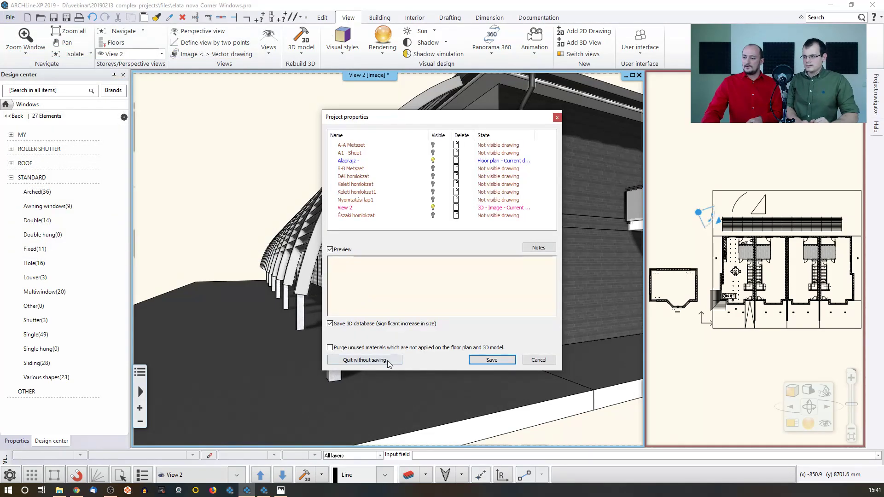
left_click(389, 362)
left_click(459, 264)
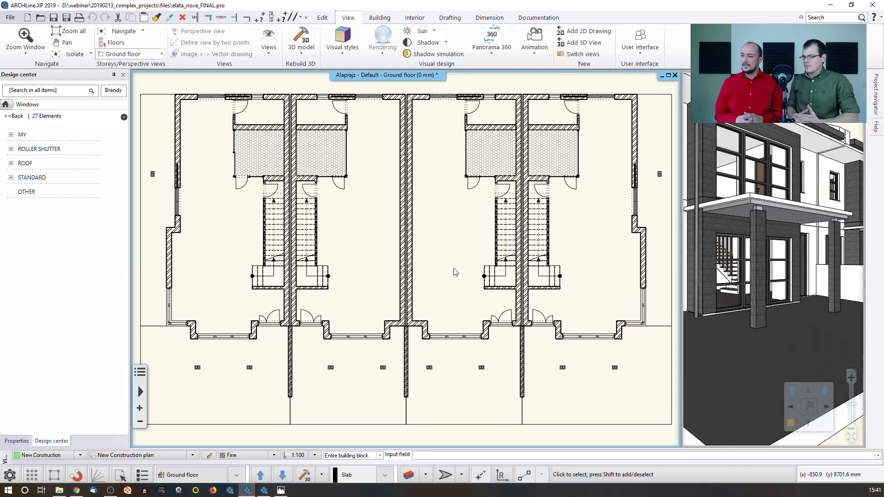
Step: Switch the ground floor plan's layer set to My house
middle_click_drag(425, 288, 457, 281)
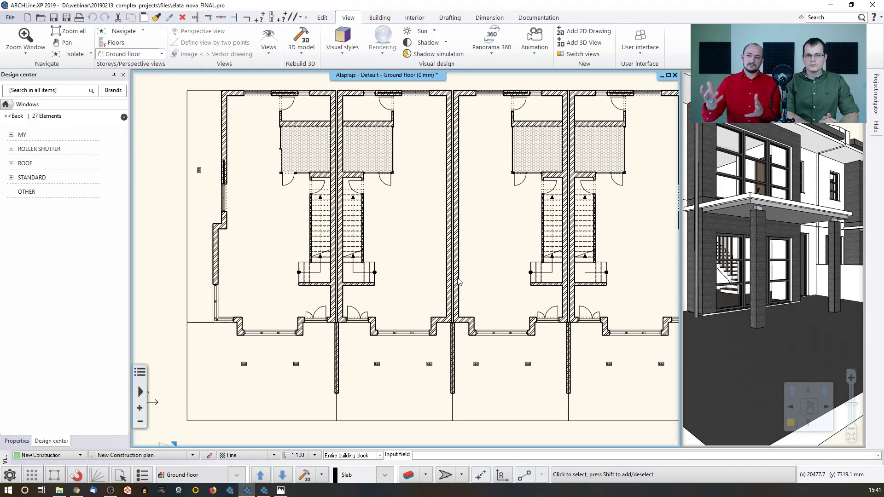
scroll(451, 255, "down", 3)
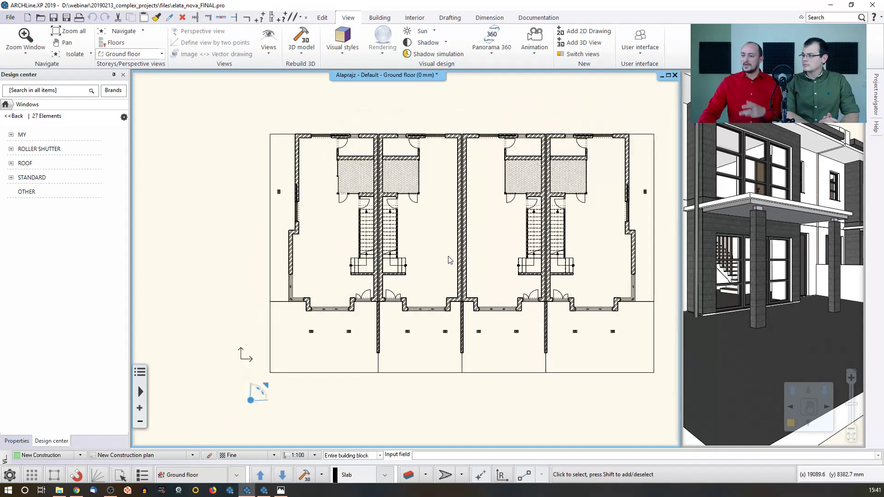
left_click(380, 455)
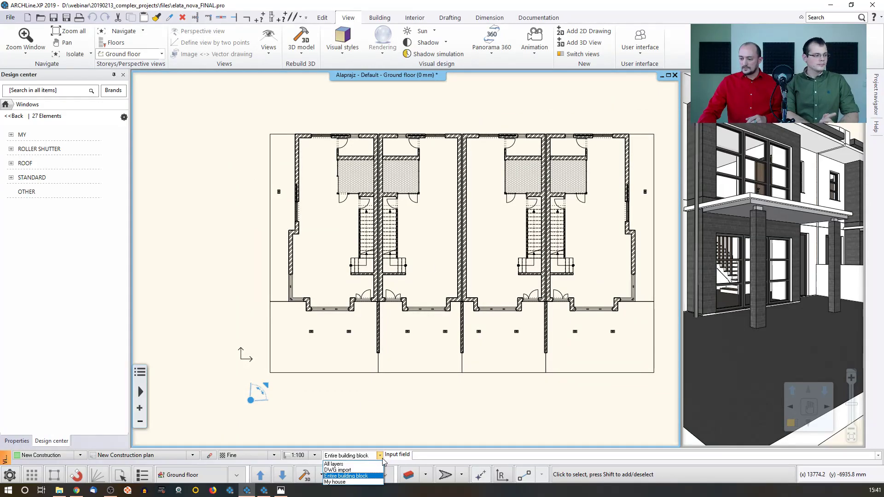
left_click(350, 482)
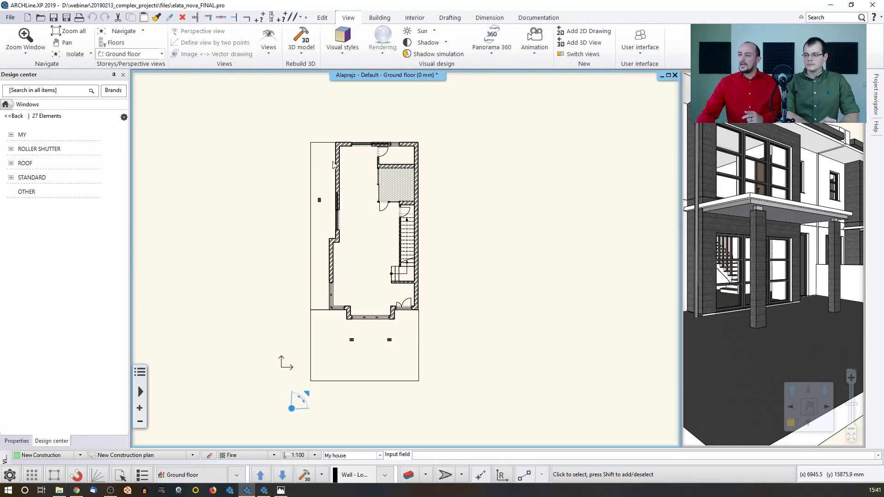
Step: Dimension the outer contour of all the house's walls with the listed wall dimension chains, placing the dimension lines just outside the building
left_click(489, 18)
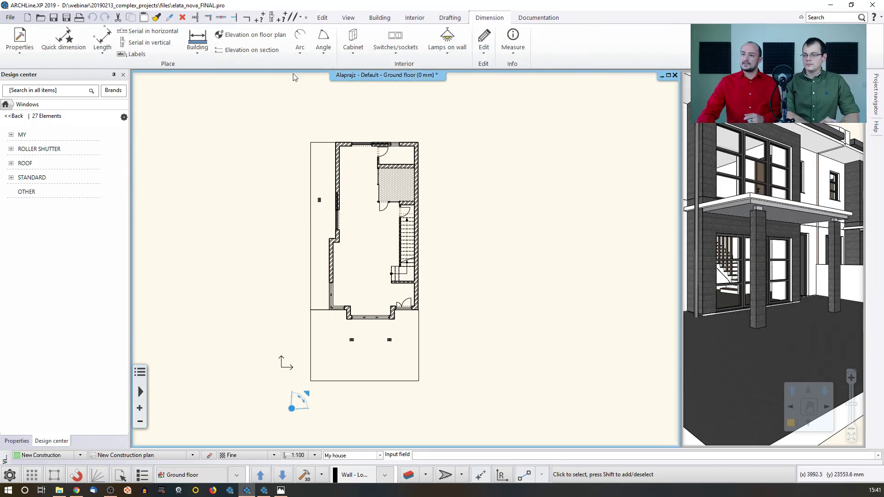
left_click(198, 51)
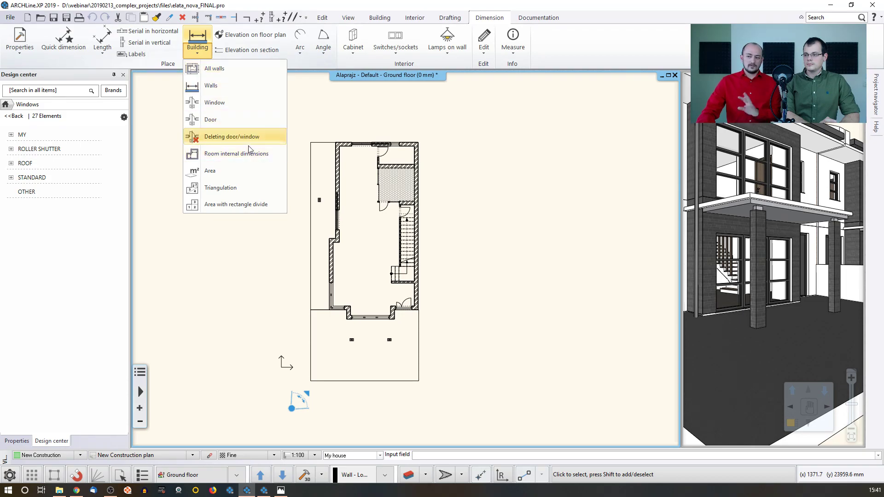
left_click(219, 78)
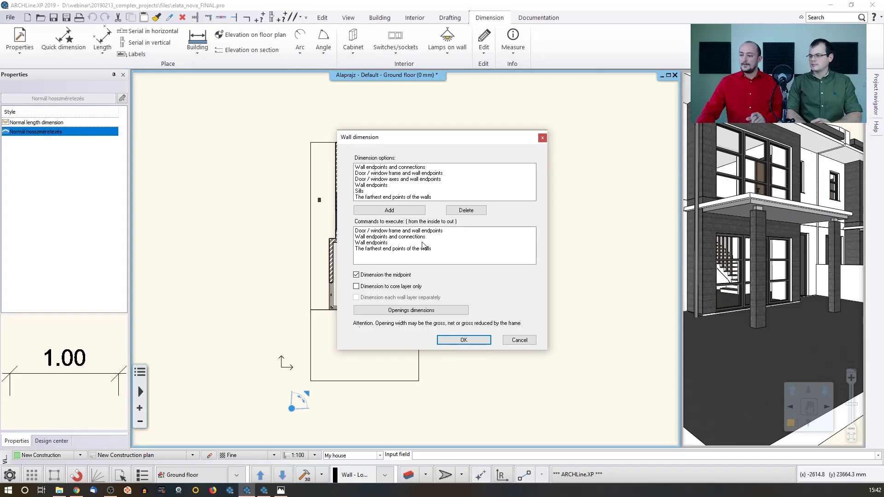
left_click(356, 275)
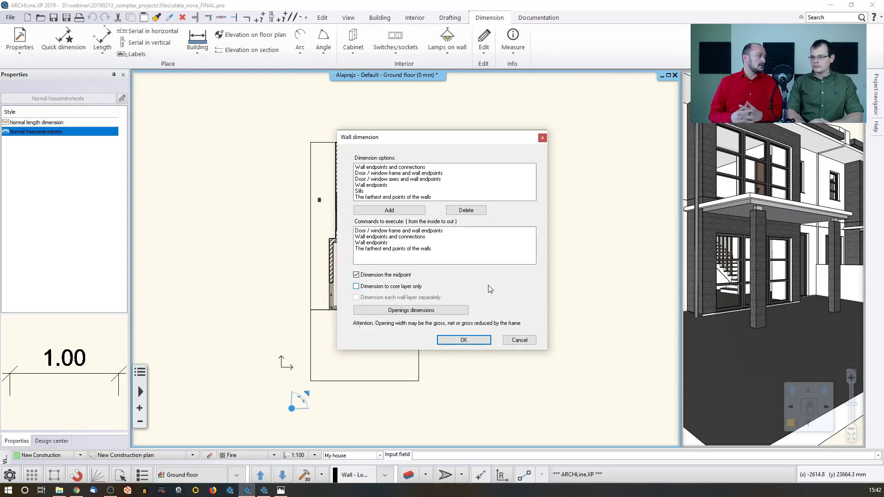
left_click(474, 340)
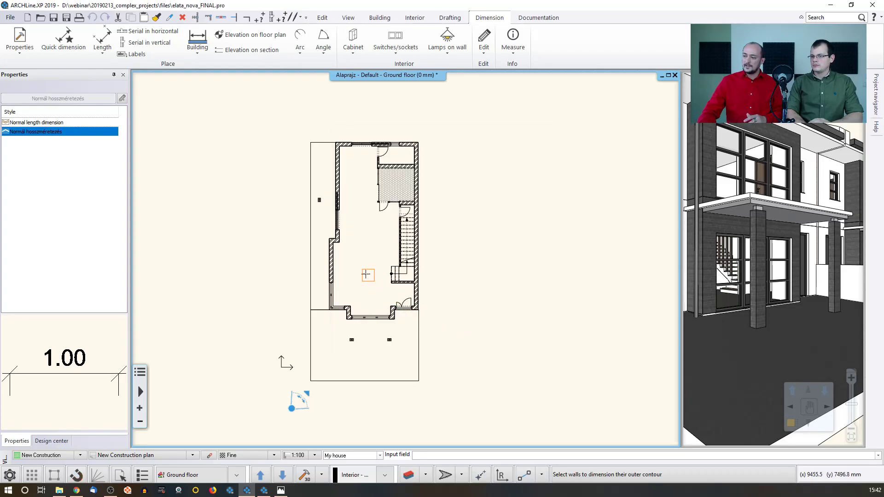
left_click_drag(267, 107, 449, 354)
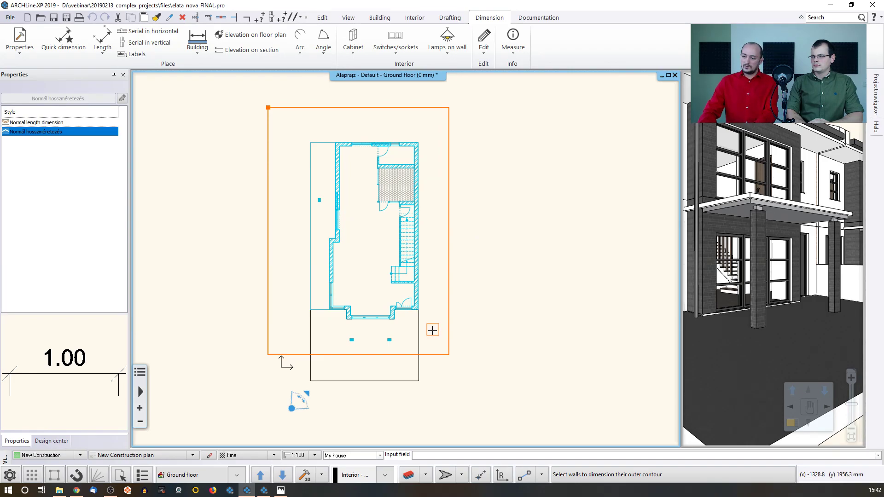
key("Return")
scroll(429, 307, "up", 2)
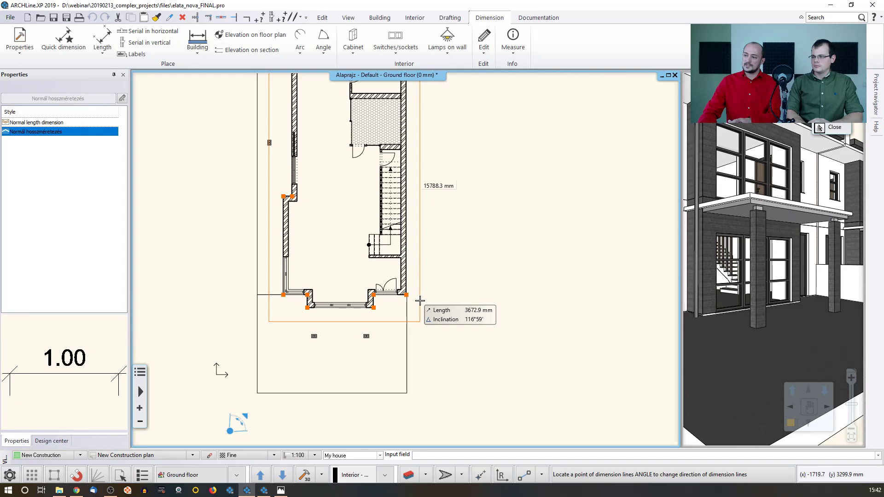
left_click(420, 301)
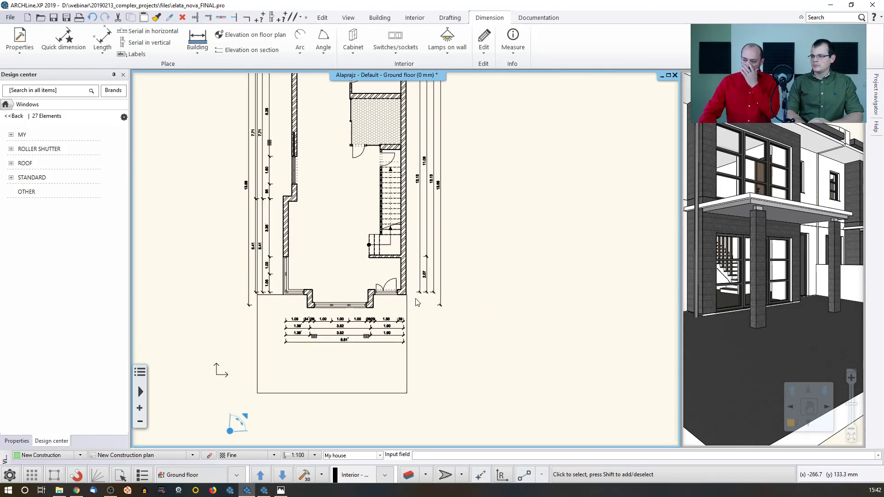
scroll(410, 293, "up", 3)
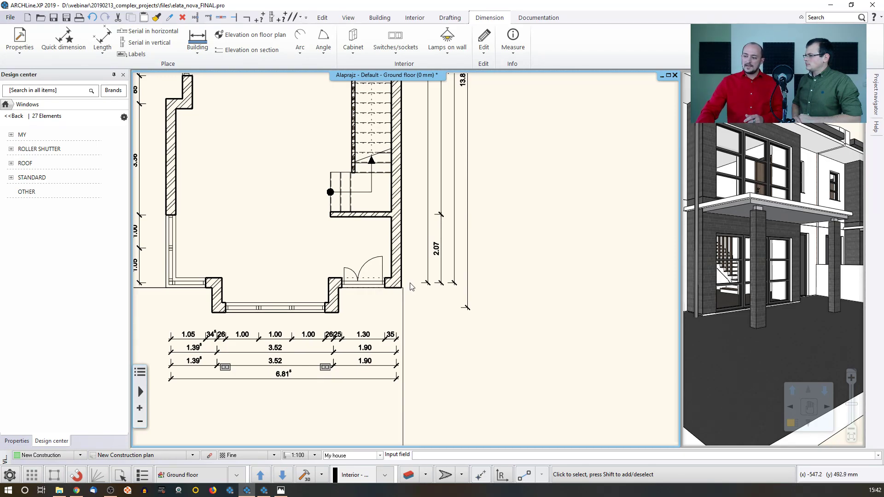
middle_click_drag(429, 227, 446, 389)
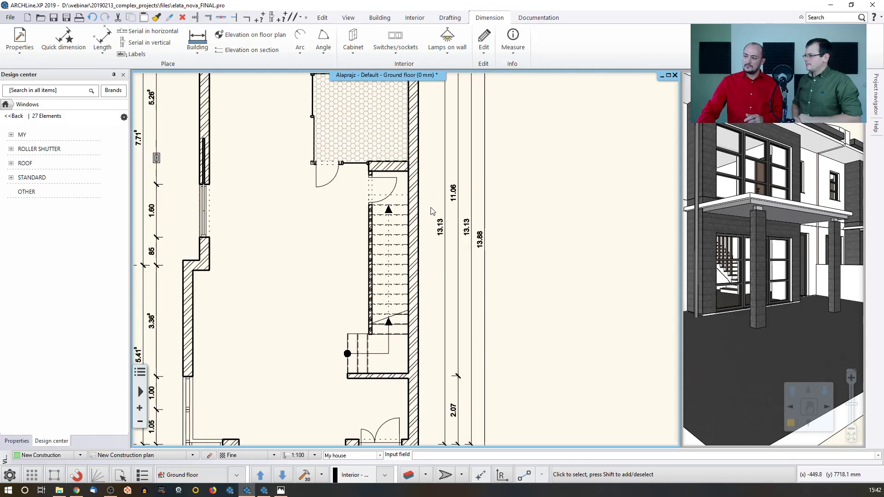
middle_click_drag(455, 170, 481, 293)
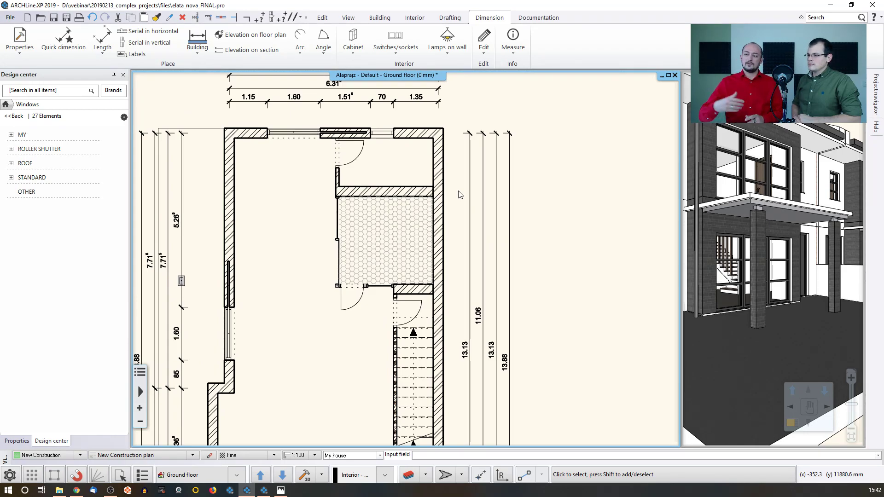
Step: Examine the wall dimension chains around the house's ground floor plan, especially those below the bay window
middle_click_drag(460, 193, 478, 102)
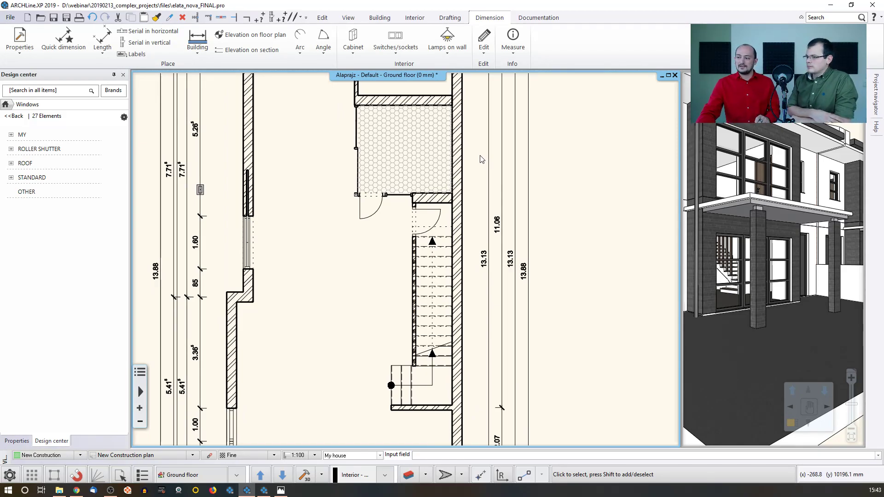
scroll(489, 200, "down", 3)
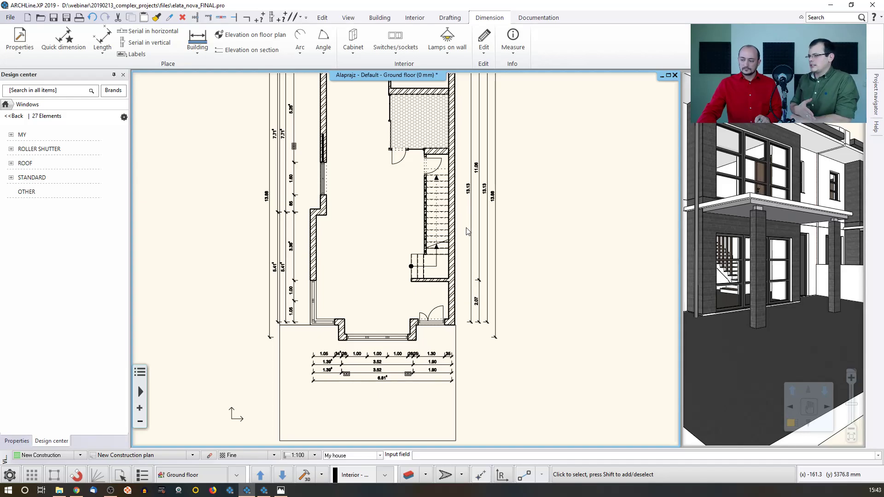
scroll(387, 368, "up", 2)
scroll(404, 327, "up", 1)
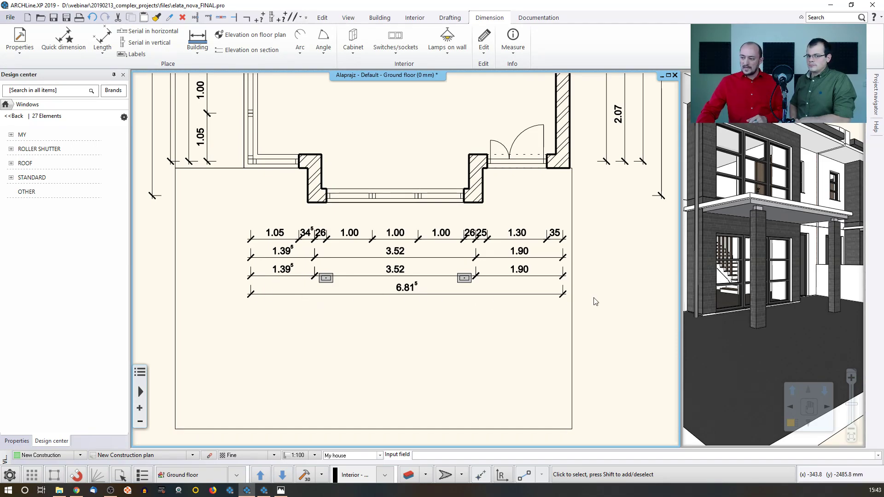
scroll(413, 316, "down", 5)
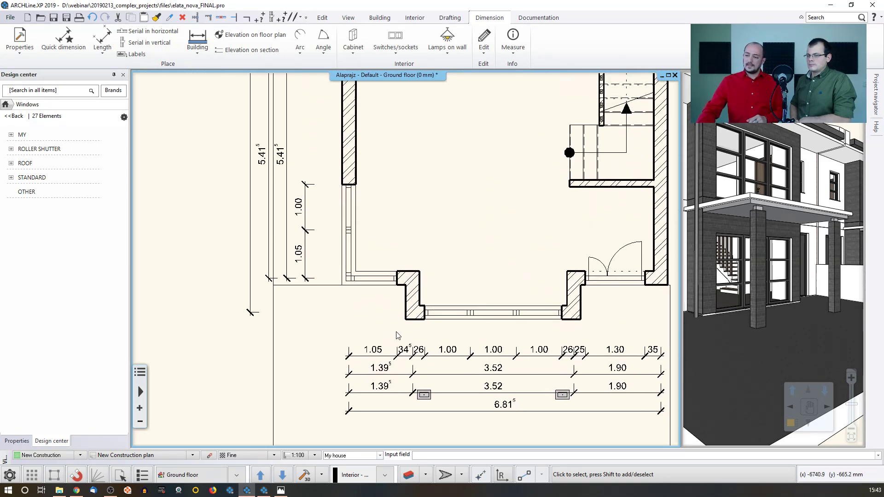
middle_click_drag(403, 216, 399, 283)
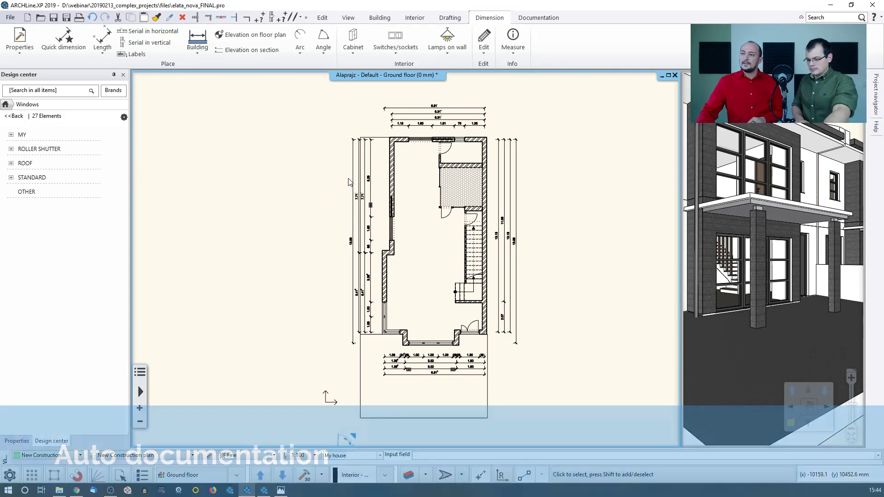
Step: Undo the automatic wall dimensioning and switch the floor plan's layer set to Entire building block
left_click(92, 20)
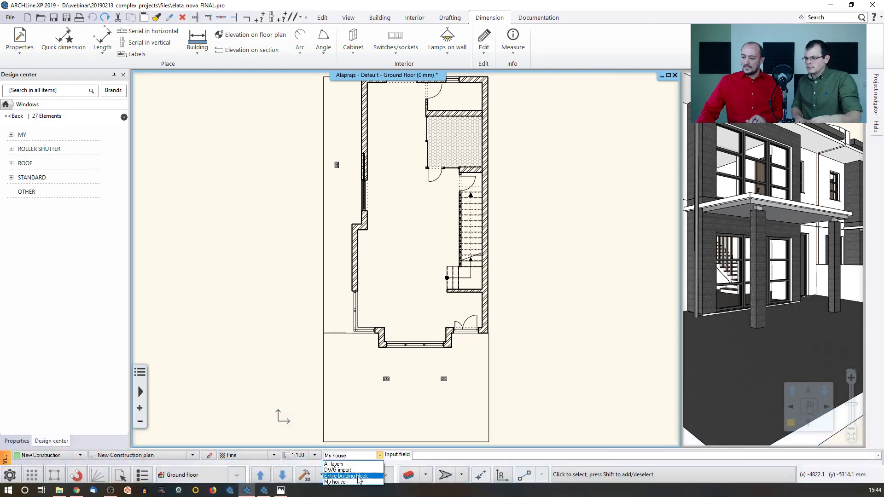
left_click(359, 477)
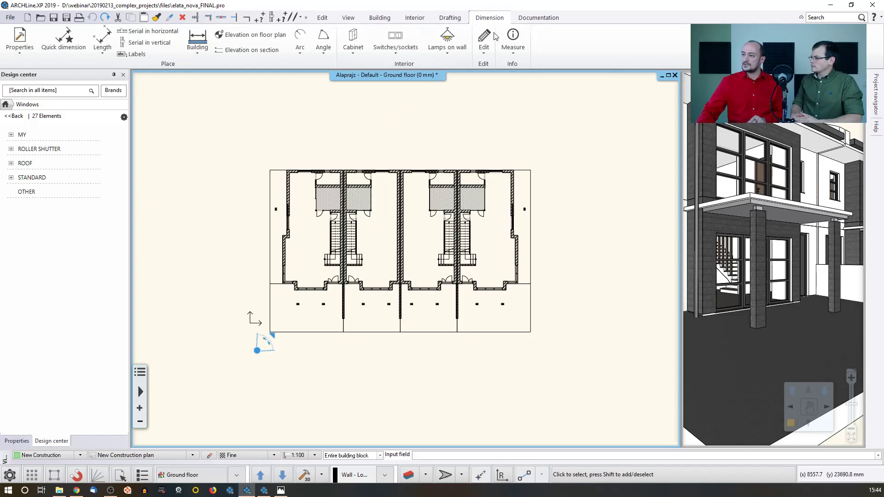
Step: Start Auto Documentation and review its wall dimension preferences, accepting the listed dimension chains
left_click(535, 17)
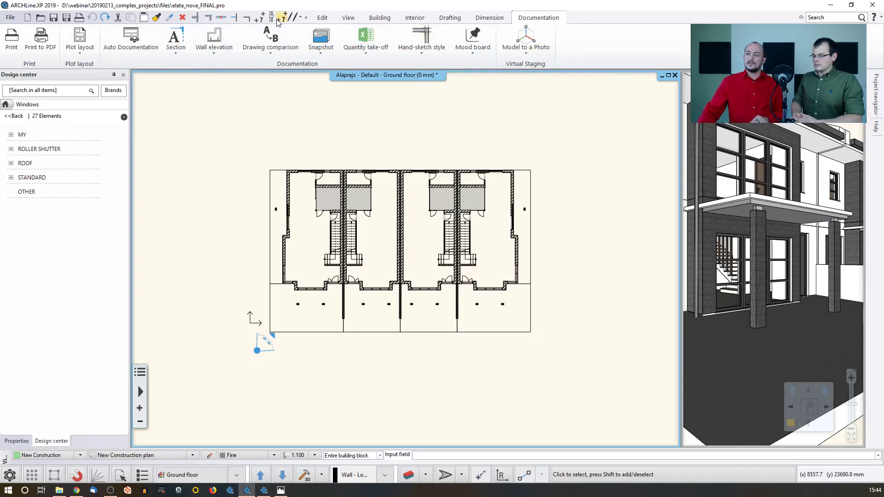
left_click(139, 46)
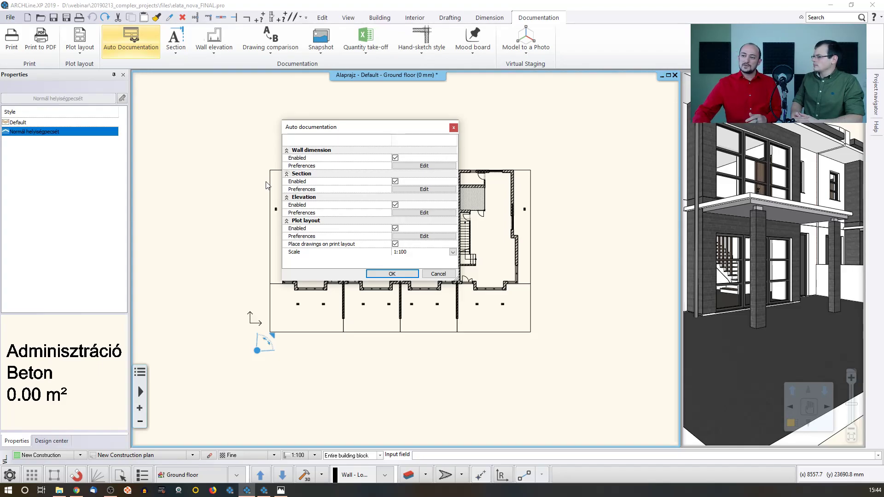
left_click_drag(361, 124, 554, 119)
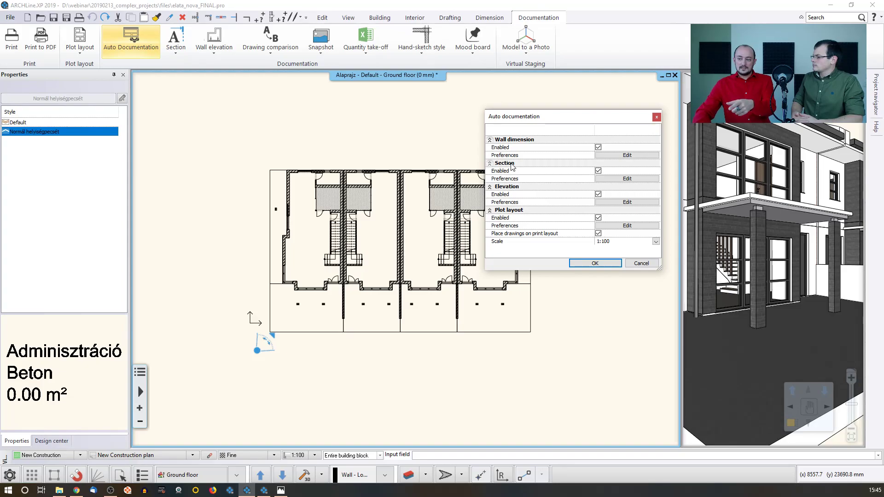
left_click(606, 156)
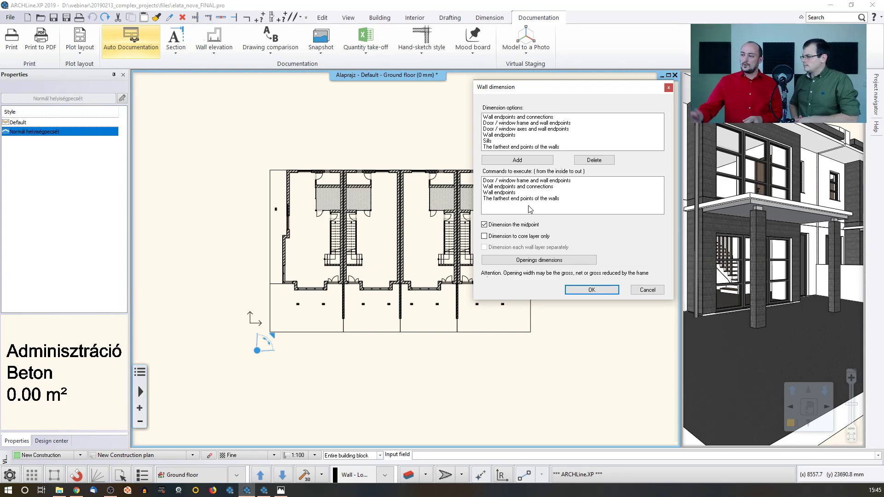
left_click(598, 292)
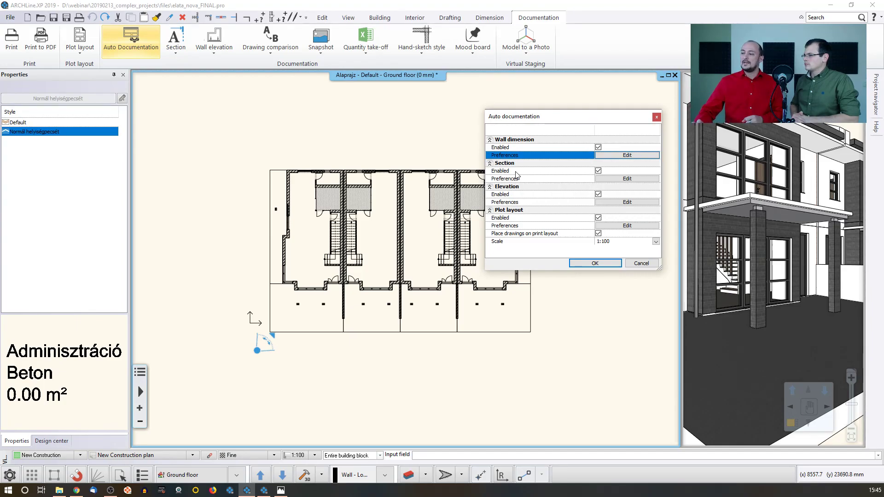
Step: Review the section and elevation preferences of the automatic documentation without changing any value
left_click(616, 182)
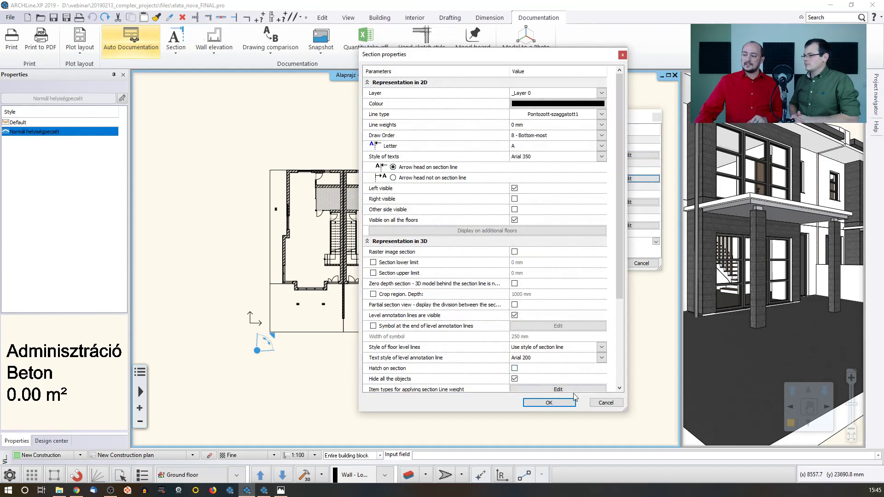
left_click(569, 405)
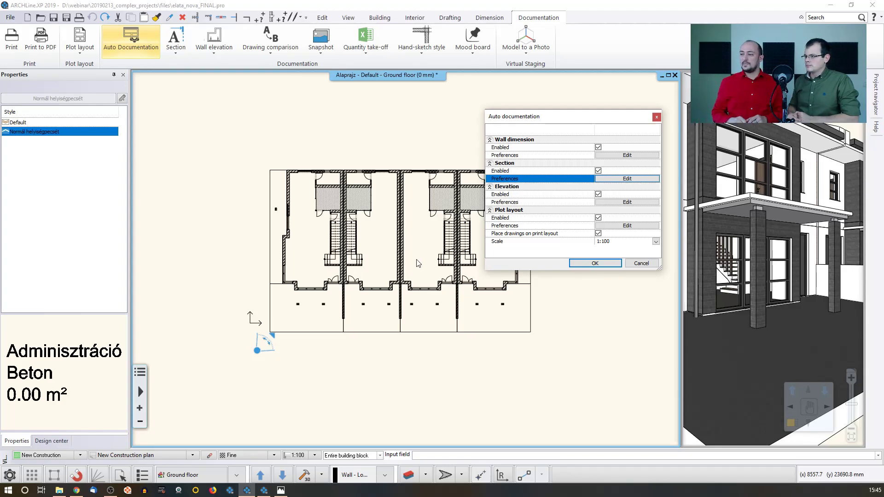
left_click(627, 203)
left_click(567, 404)
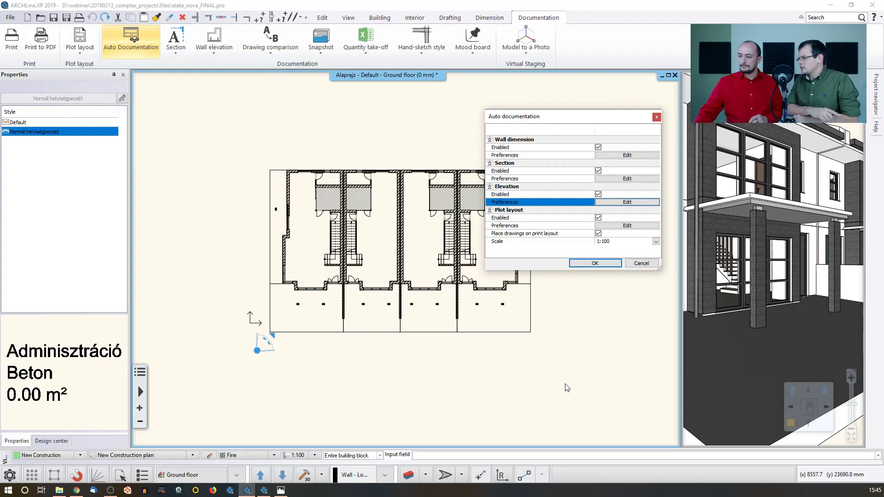
left_click(633, 202)
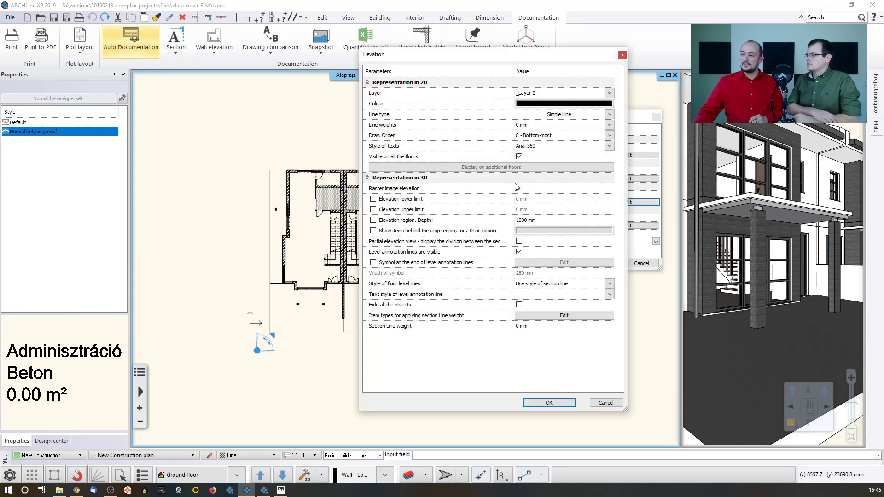
left_click(606, 403)
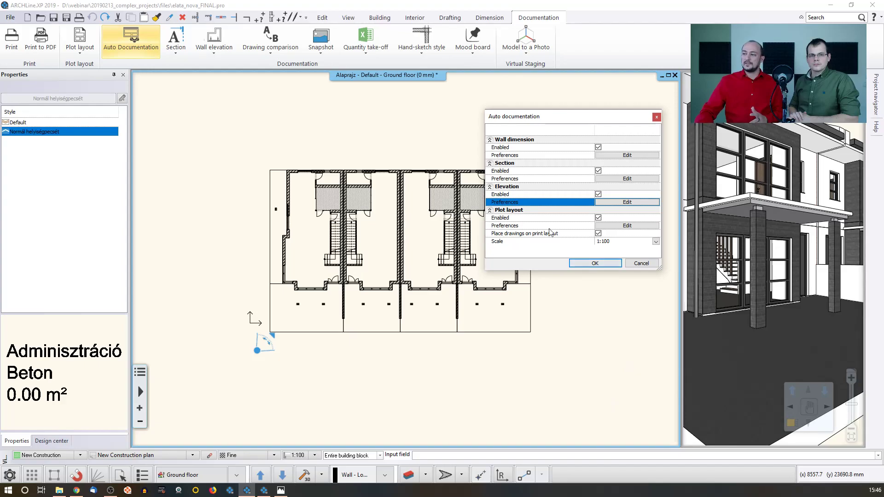
Step: View the page setup of the automatic documentation's plot layout and leave it unchanged, keeping the plot layout enabled
left_click(598, 218)
left_click(597, 217)
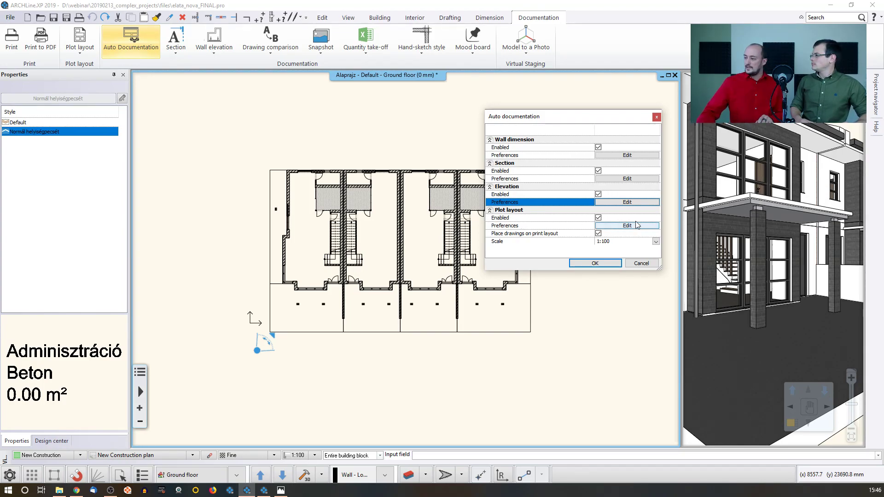
left_click(602, 226)
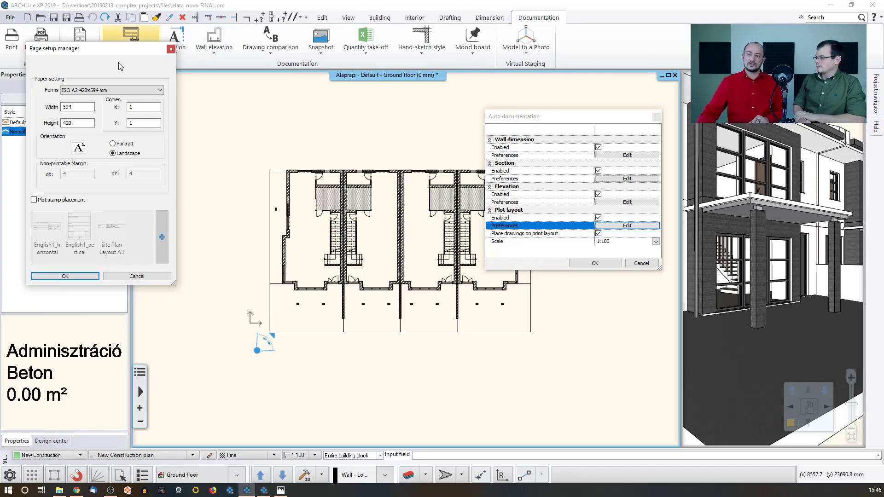
left_click(128, 277)
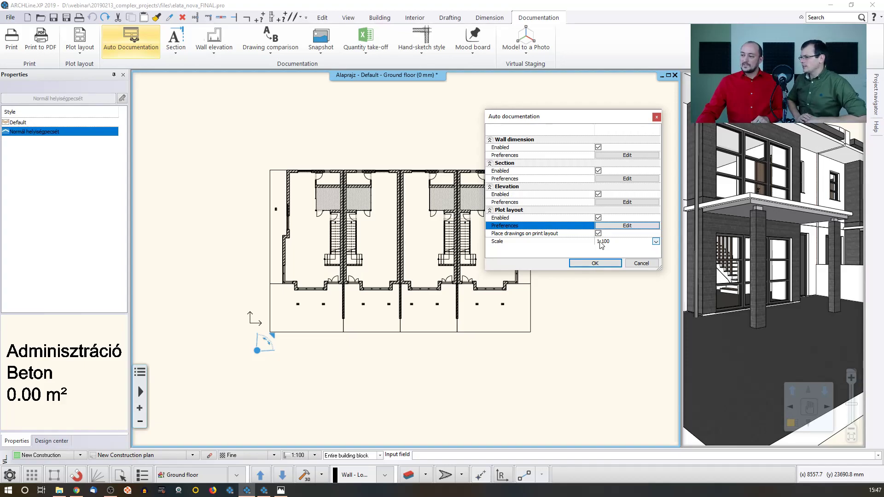
Step: Generate the automatic documentation with a regenerated 3D model, accepting custom drawing scales and adding further pages to the existing layout
left_click(598, 265)
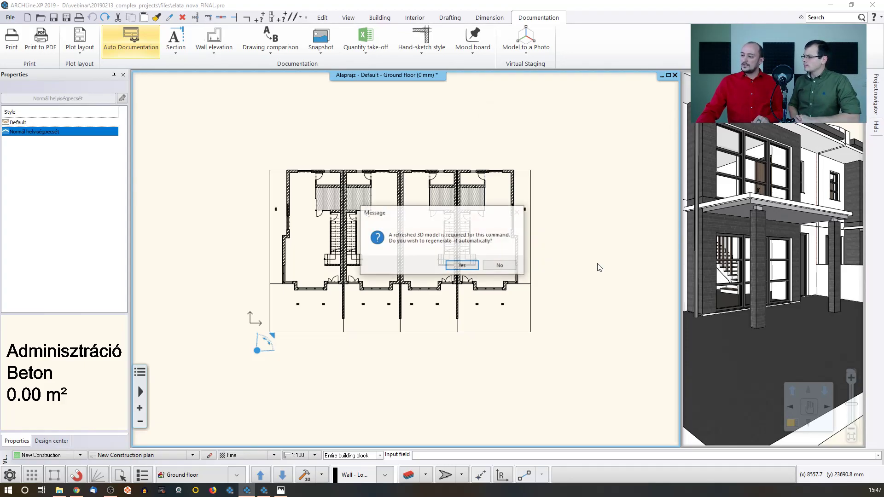
left_click(466, 268)
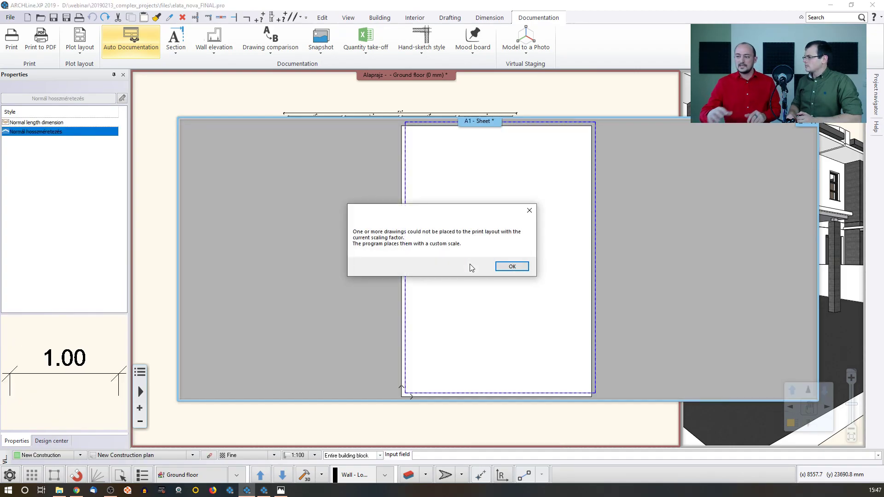
left_click(510, 267)
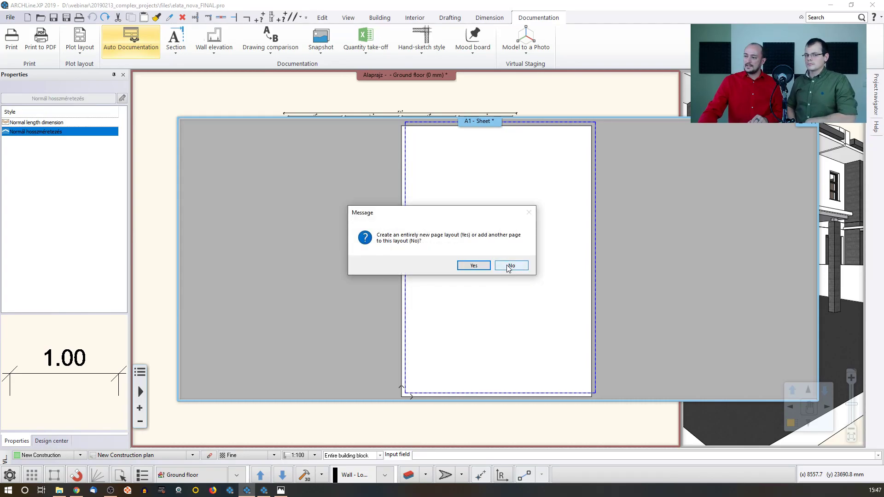
left_click(510, 266)
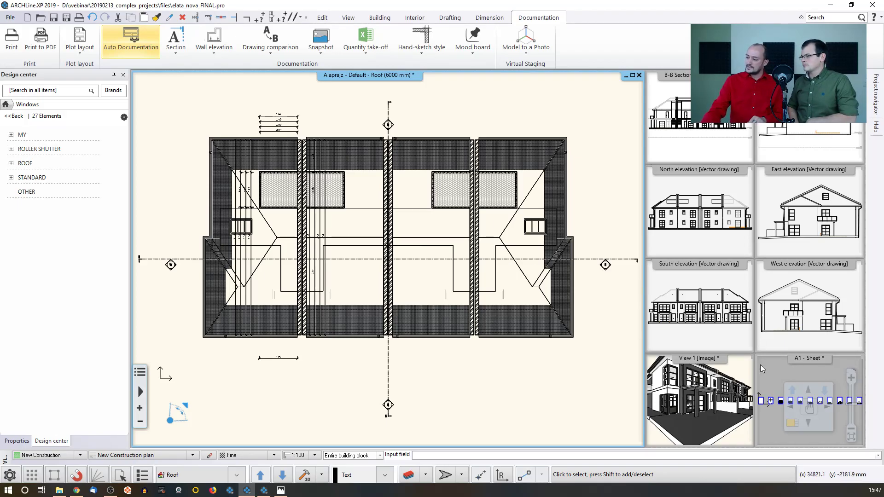
Step: Bring the A1 sheet layout into the main view and inspect the generated elevation pages
left_click(792, 414)
double_click(808, 432)
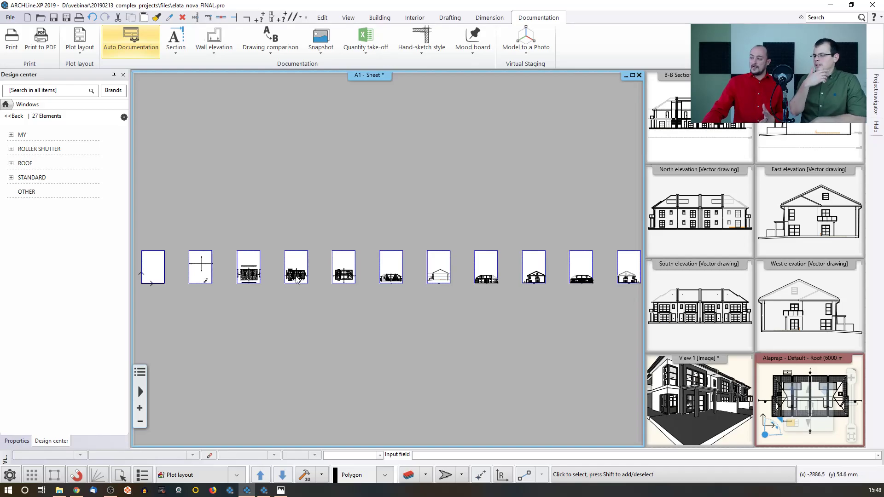
scroll(453, 270, "up", 2)
scroll(453, 270, "up", 3)
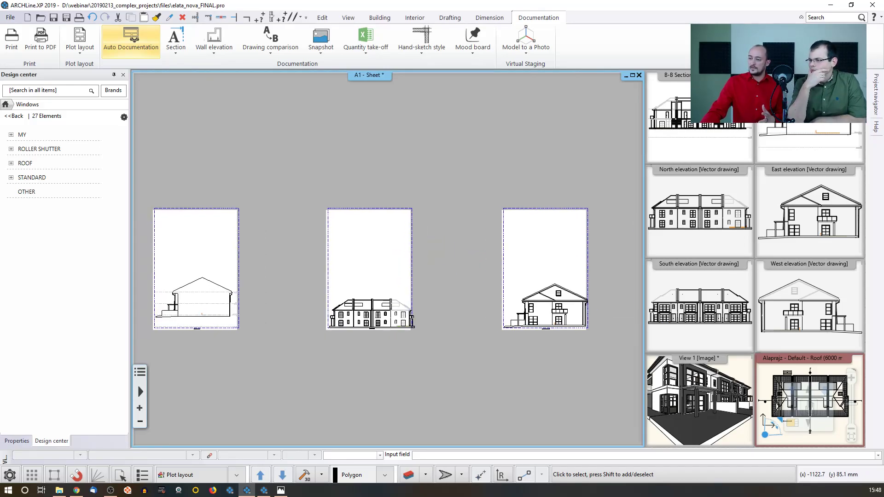
Step: View the plot layout properties of the north elevation drawing on its page and leave them without applying changes
left_click(329, 317)
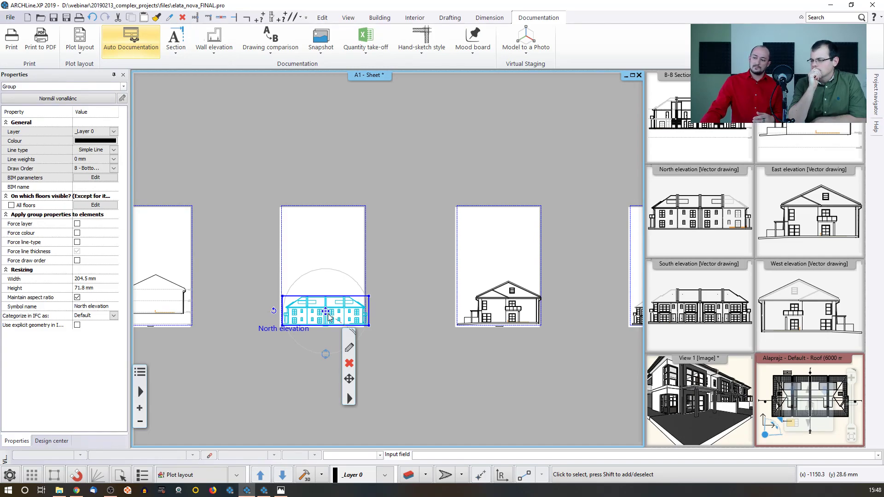
left_click(260, 162)
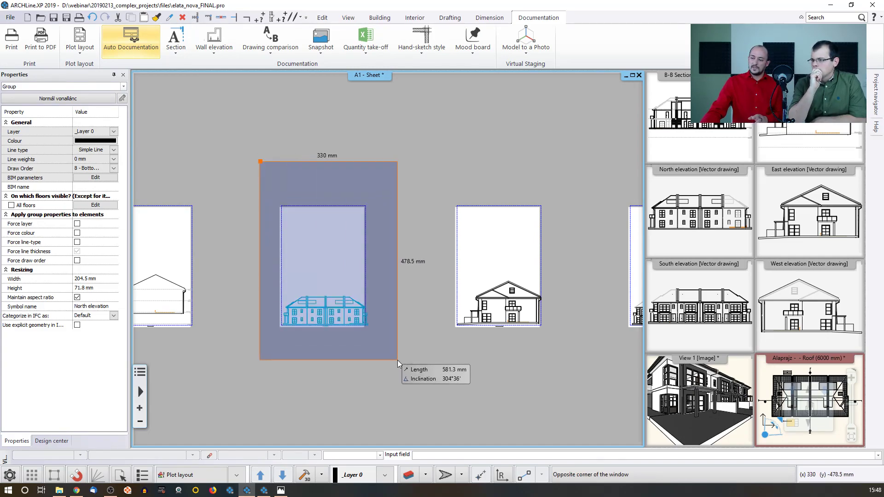
left_click(319, 311)
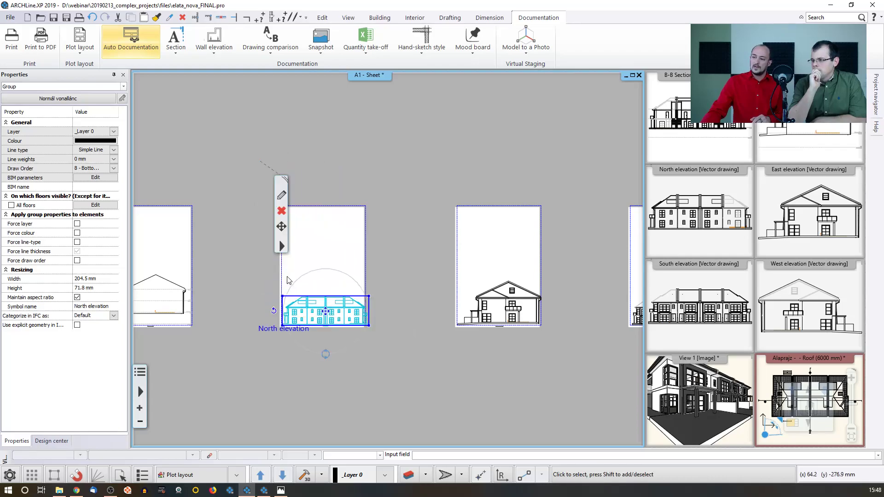
scroll(322, 313, "up", 2)
right_click(389, 267)
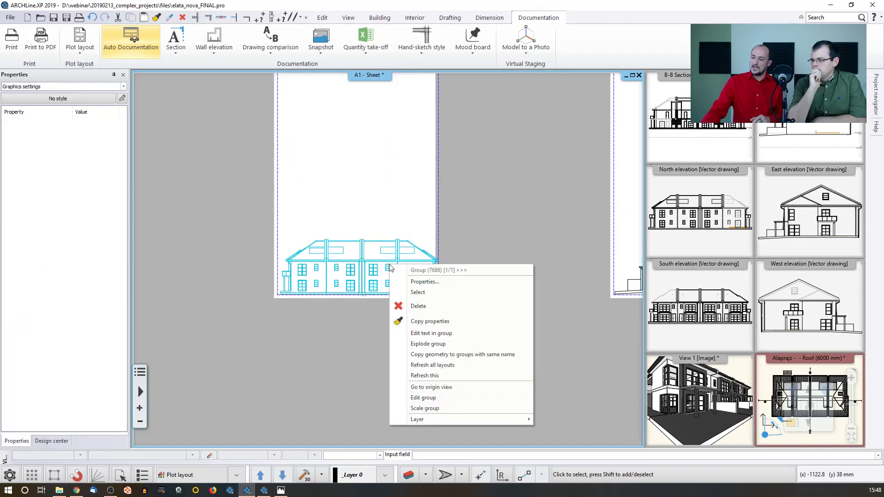
left_click(418, 283)
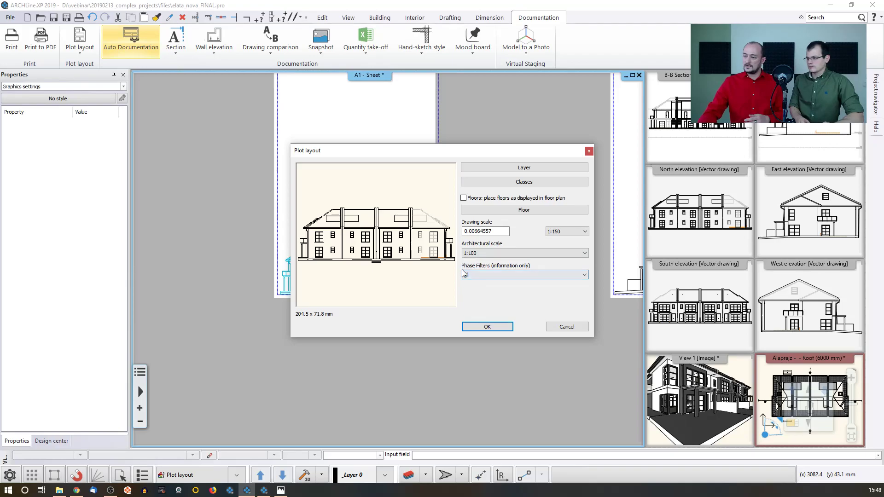
left_click(559, 326)
Step: Move the ground floor drawing upwards on its A1 sheet page so it sits near the middle of the page
scroll(513, 257, "down", 5)
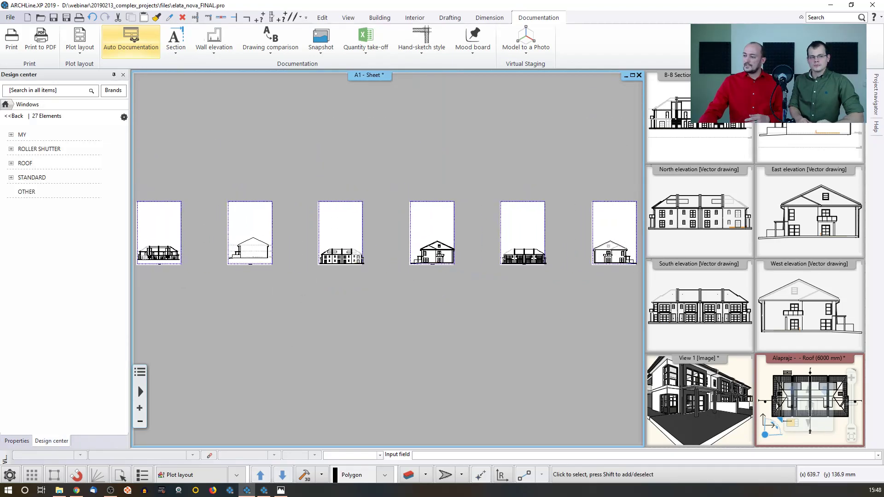
middle_click_drag(594, 259, 373, 261)
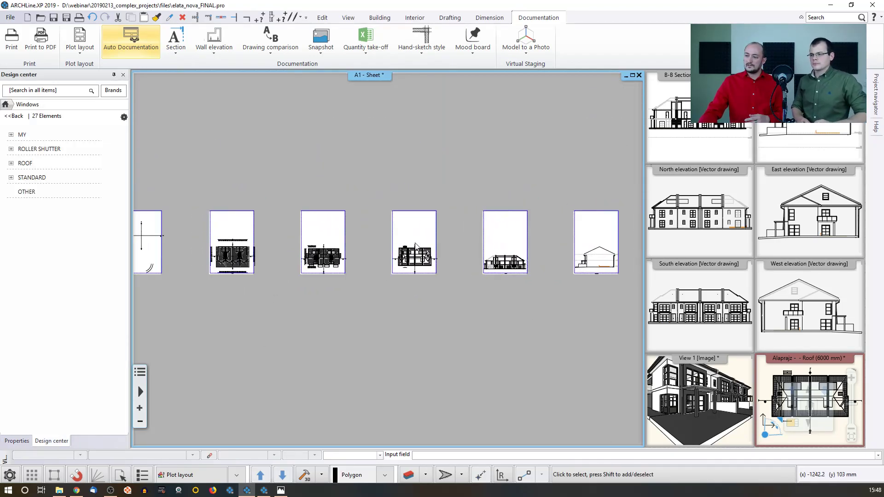
scroll(372, 261, "up", 4)
middle_click_drag(157, 248, 341, 240)
scroll(290, 246, "up", 2)
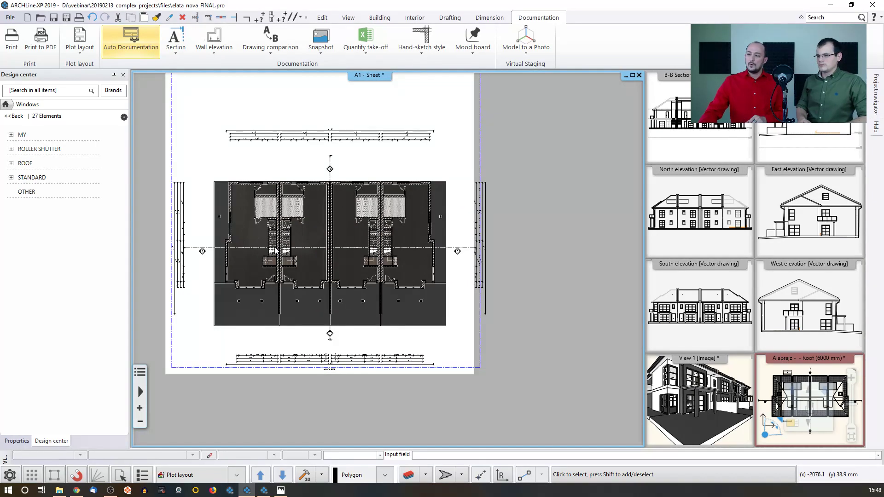
left_click(318, 242)
mouse_move(329, 249)
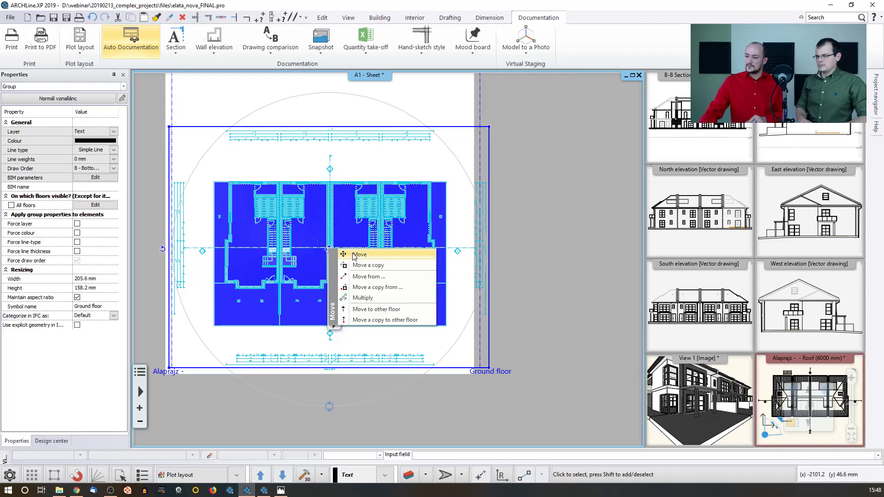
left_click(359, 254)
scroll(359, 254, "down", 2)
key("Escape")
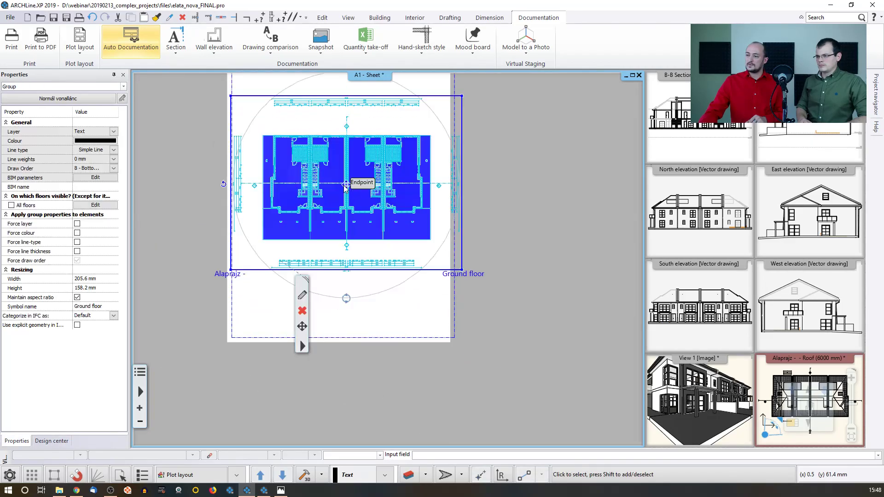
left_click(196, 169)
middle_click_drag(317, 184, 321, 219)
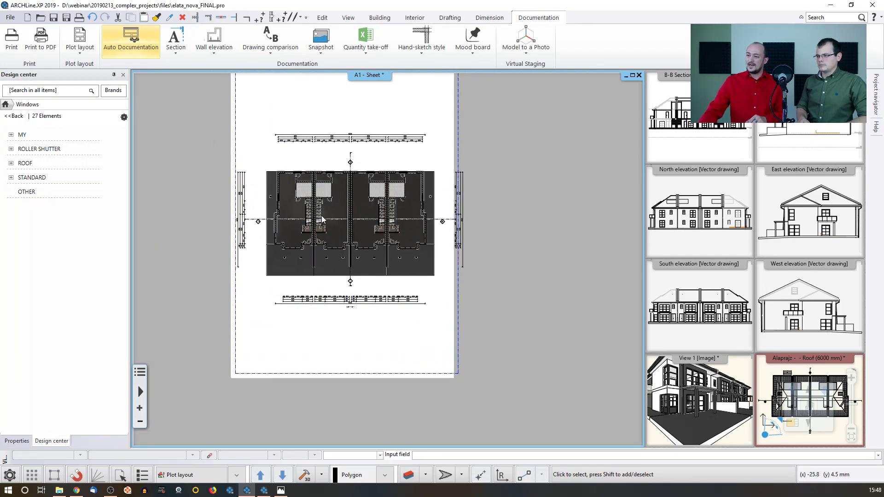
Step: Crop the ground floor drawing's frame on its east side to about 197 mm wide, cutting off the vertical dimension lines there
left_click(457, 203)
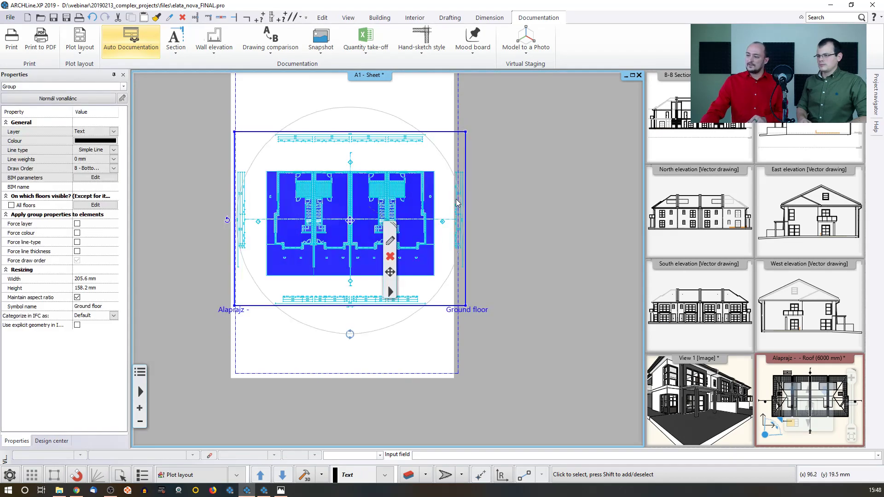
right_click(465, 196)
left_click(474, 203)
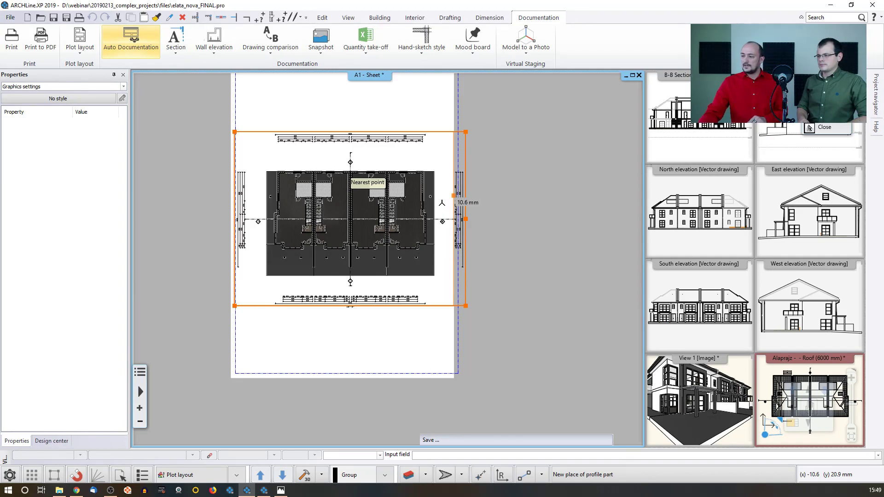
left_click(443, 207)
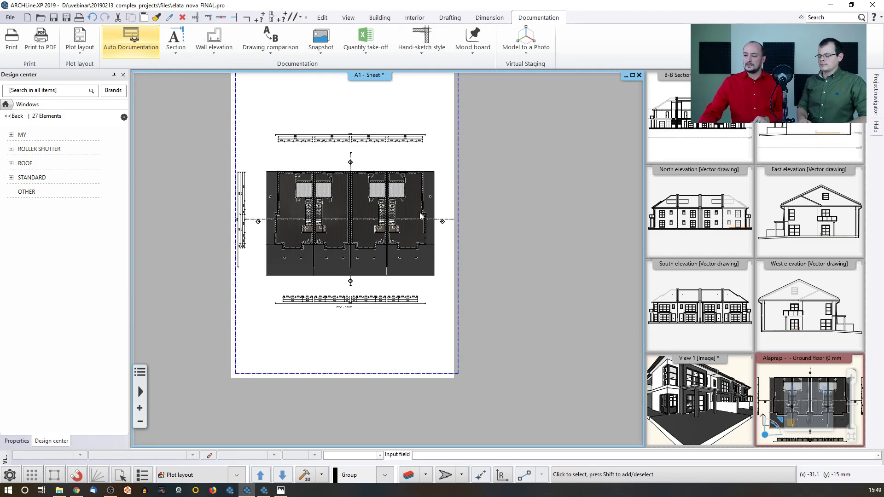
Step: Bring the ground floor plan into the main view, inspect its materials and switch off the coloured floor plan display
scroll(396, 228, "up", 3)
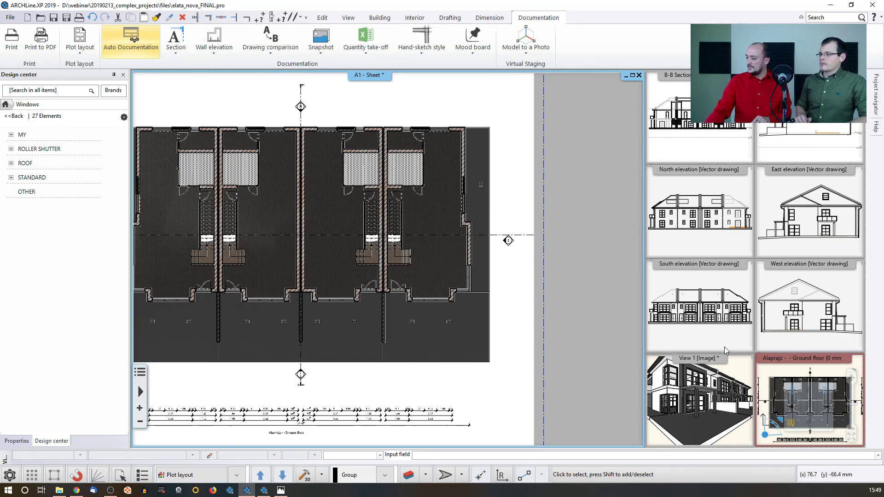
mouse_move(763, 373)
left_click_drag(763, 373, 434, 381)
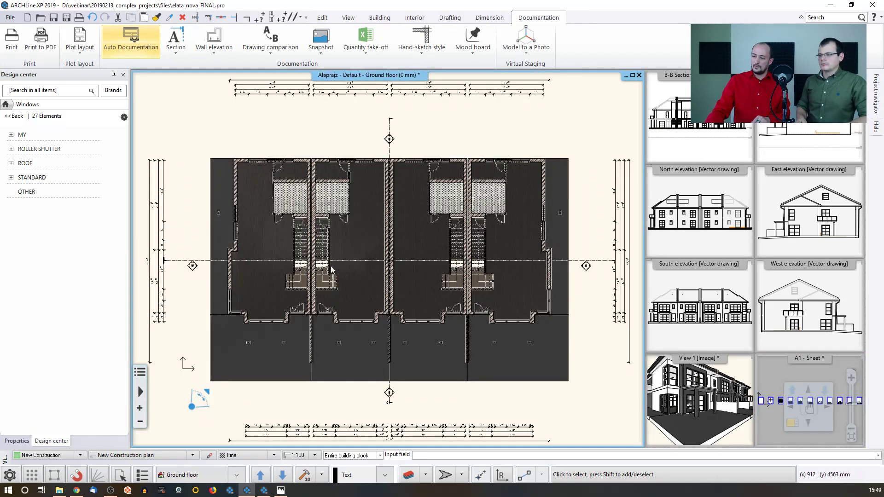
scroll(342, 233, "up", 3)
scroll(331, 235, "up", 5)
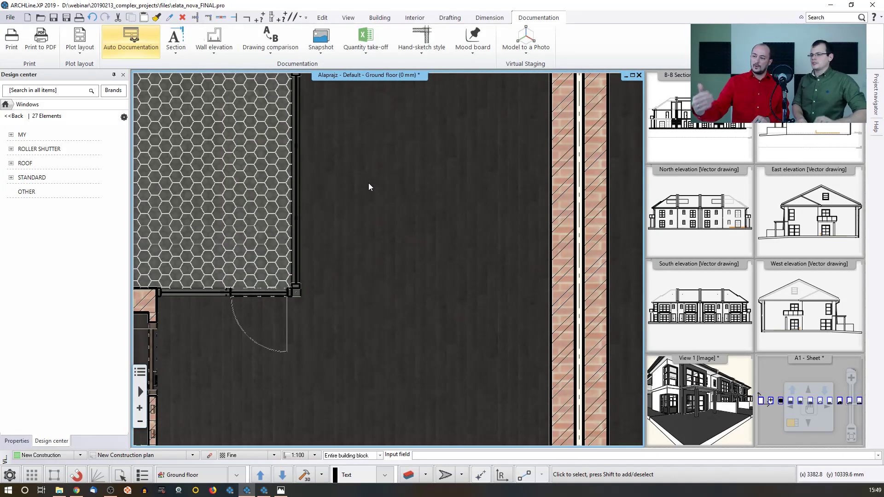
scroll(368, 183, "down", 5)
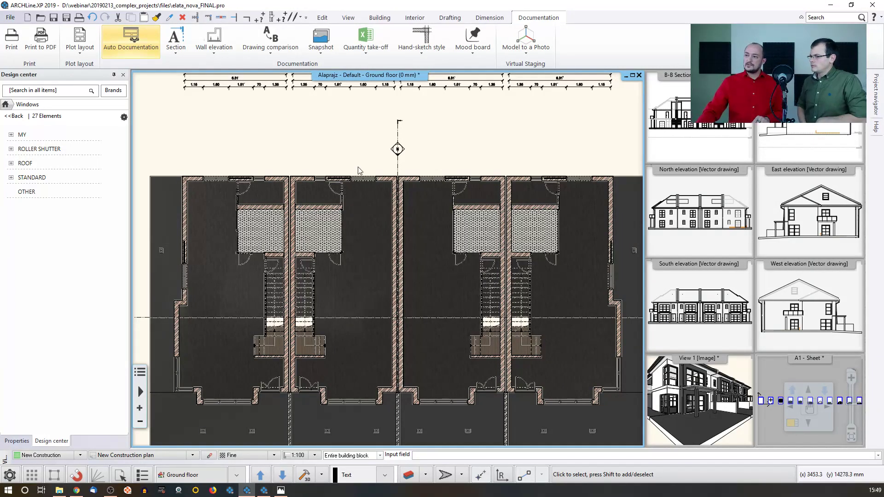
right_click(374, 75)
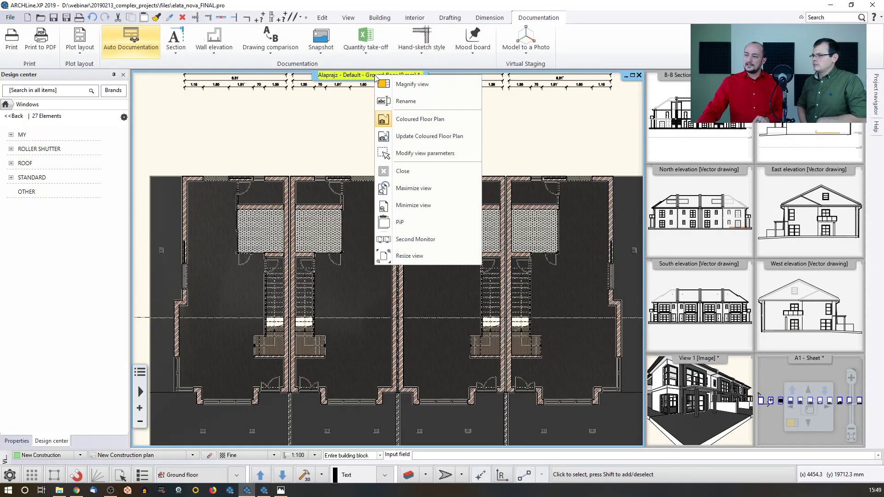
left_click(435, 126)
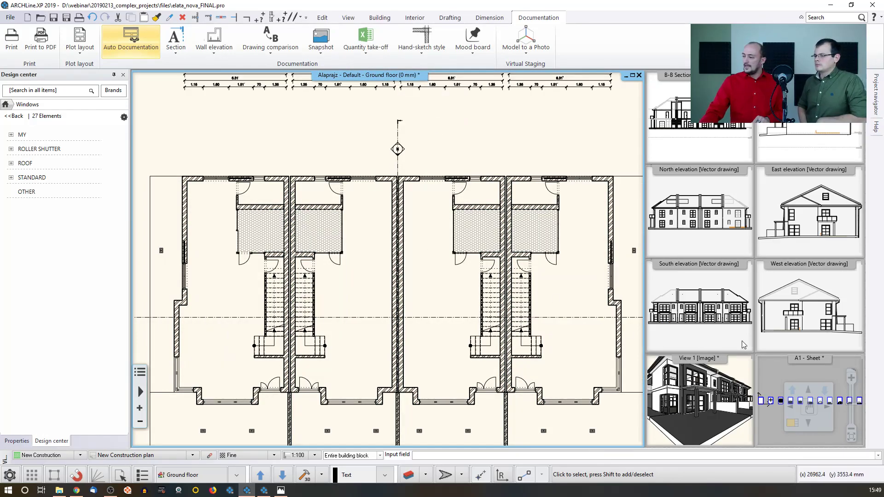
Step: Return the A1 sheet to the main view and refresh only the ground floor drawing on its page
left_click(791, 423)
left_click(791, 422)
scroll(339, 283, "up", 5)
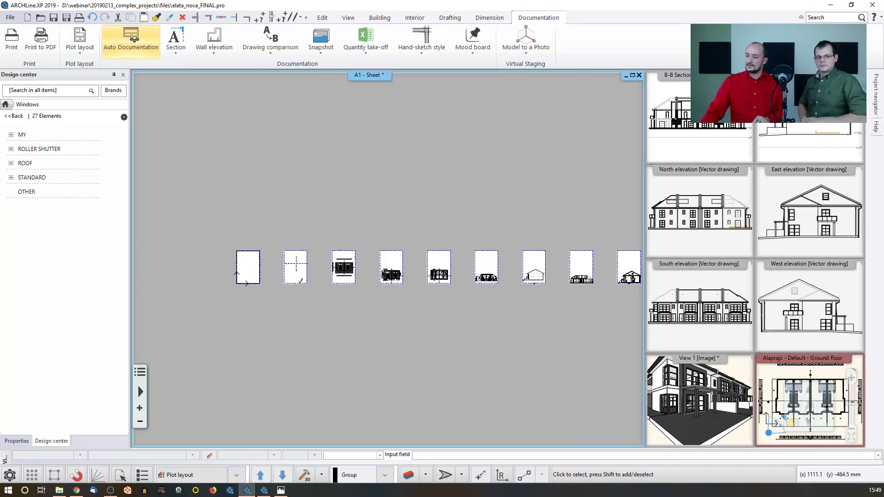
scroll(432, 242, "up", 3)
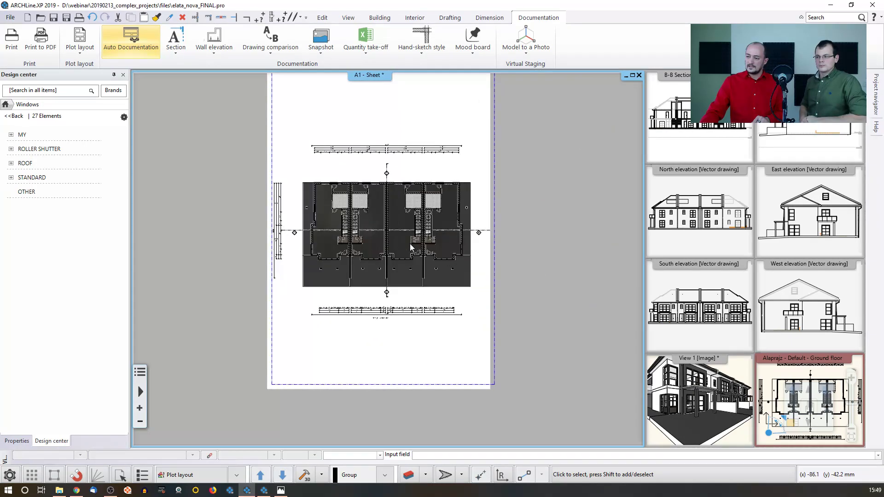
right_click(387, 239)
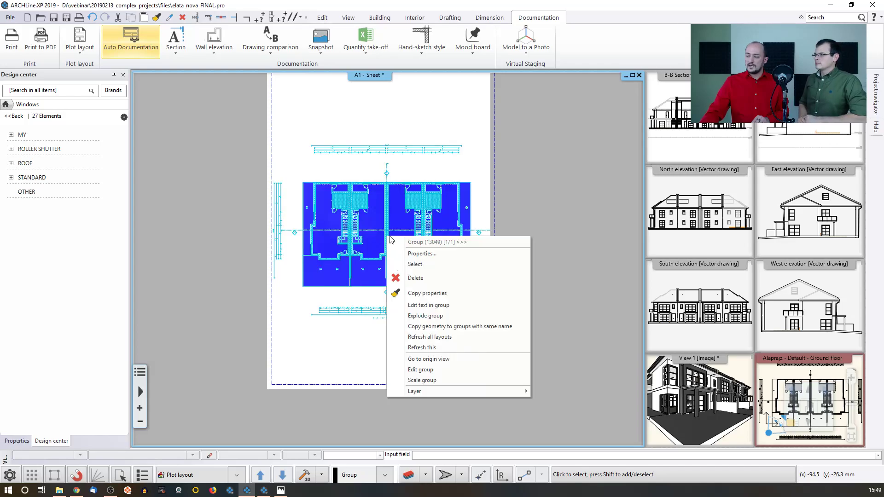
left_click(430, 348)
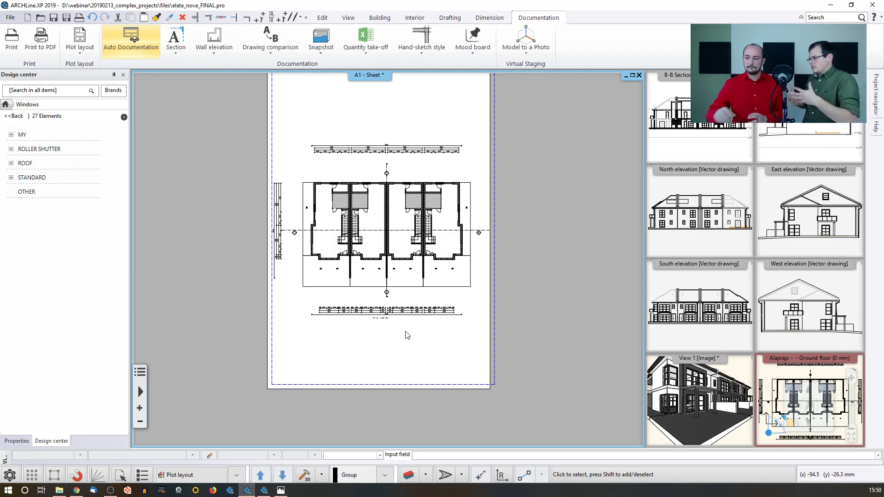
scroll(405, 332, "up", 4)
left_click(336, 209)
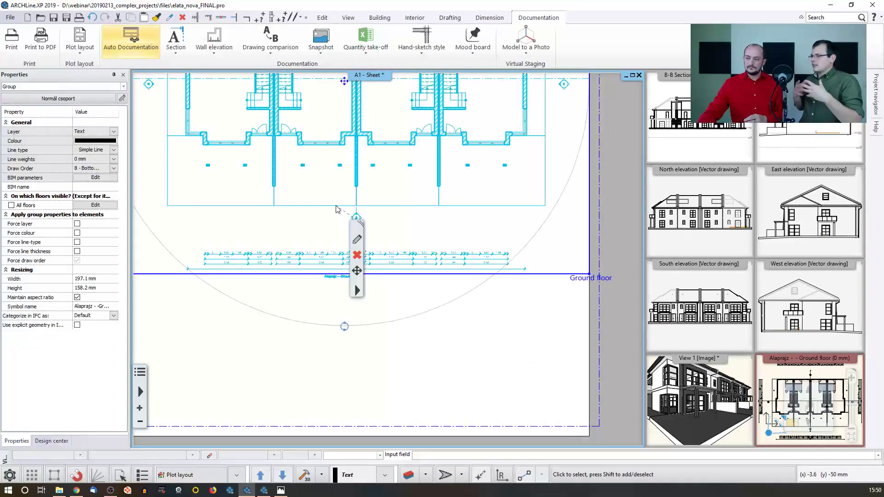
middle_click_drag(312, 253, 395, 226)
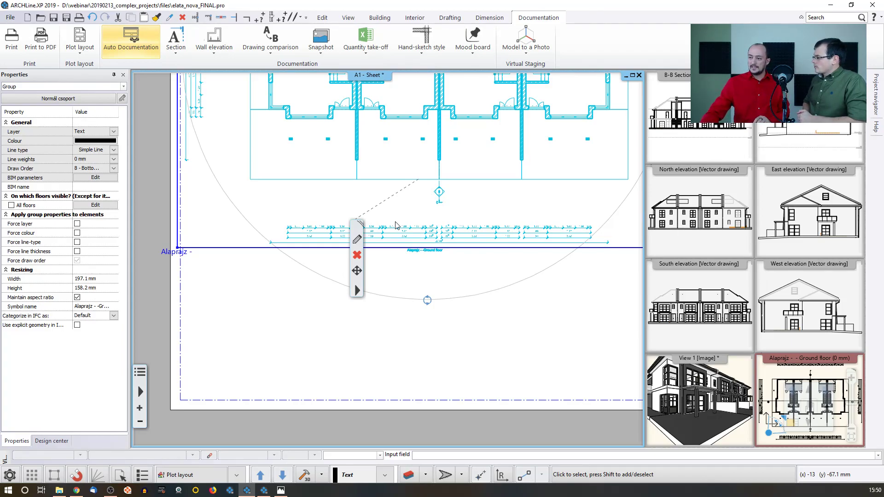
left_click(358, 328)
Step: Delete the first two pages of the A1 sheet, the empty one and the one before the ground floor drawing
scroll(358, 328, "down", 5)
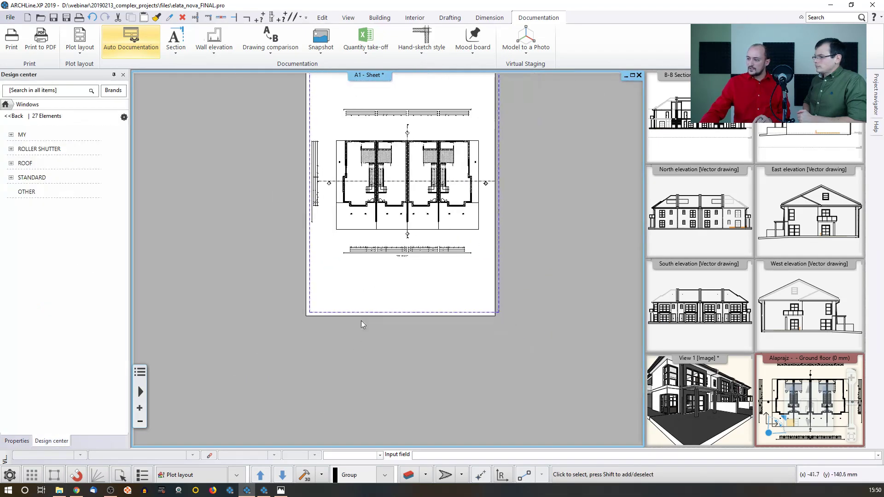
scroll(438, 274, "down", 3)
middle_click_drag(200, 211, 264, 212)
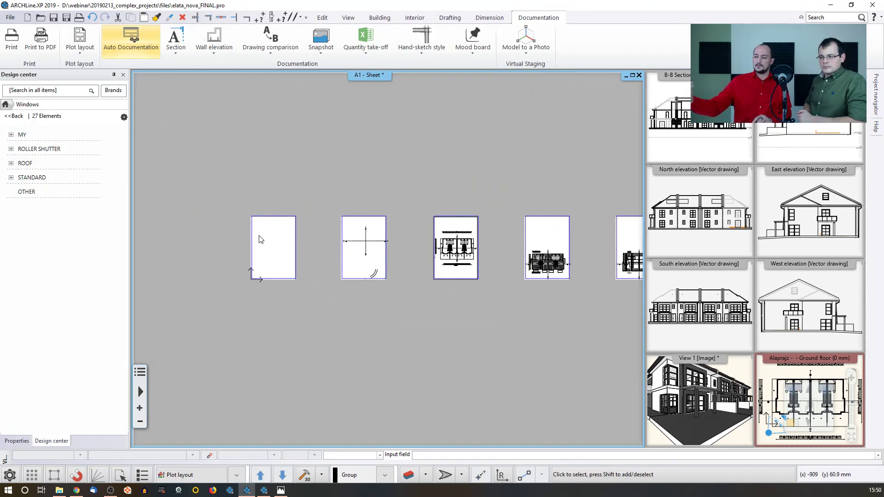
left_click_drag(234, 179, 392, 289)
key("Delete")
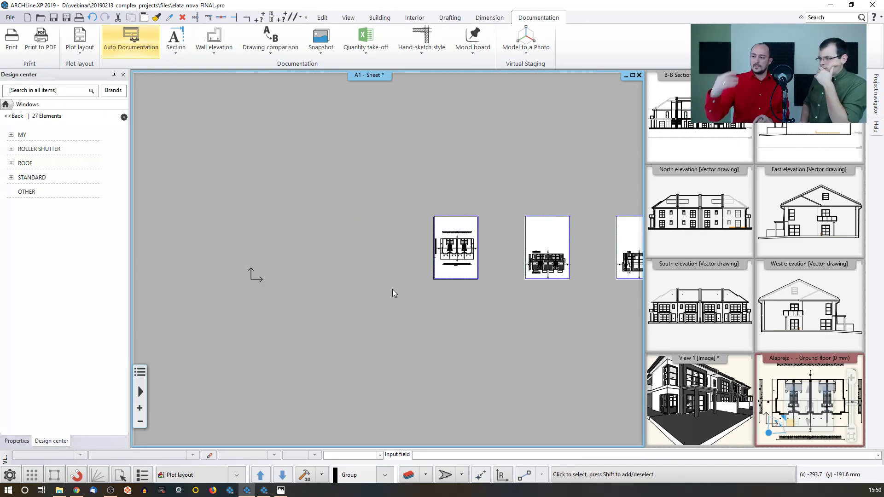
Step: Examine the title beneath the ground floor drawing on the A1 sheet and compare it with the original floor plan view
middle_click_drag(418, 276, 294, 274)
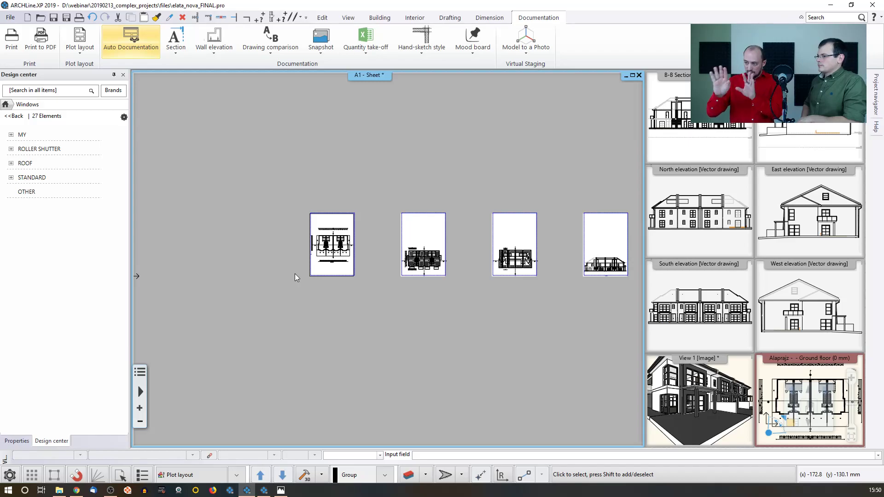
double_click(331, 258)
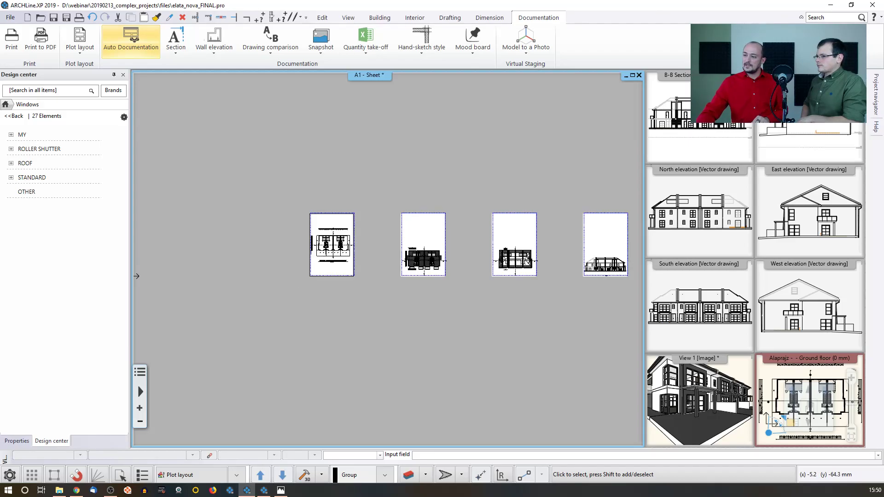
scroll(389, 294, "up", 4)
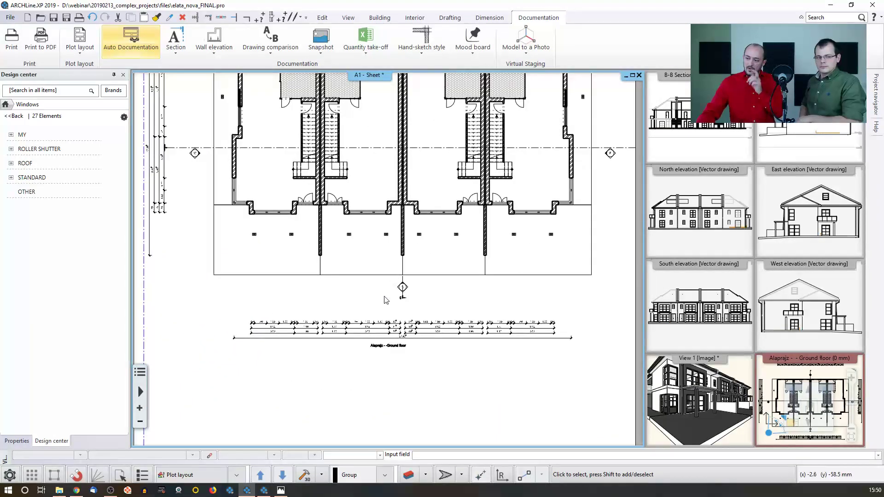
scroll(400, 348, "up", 1)
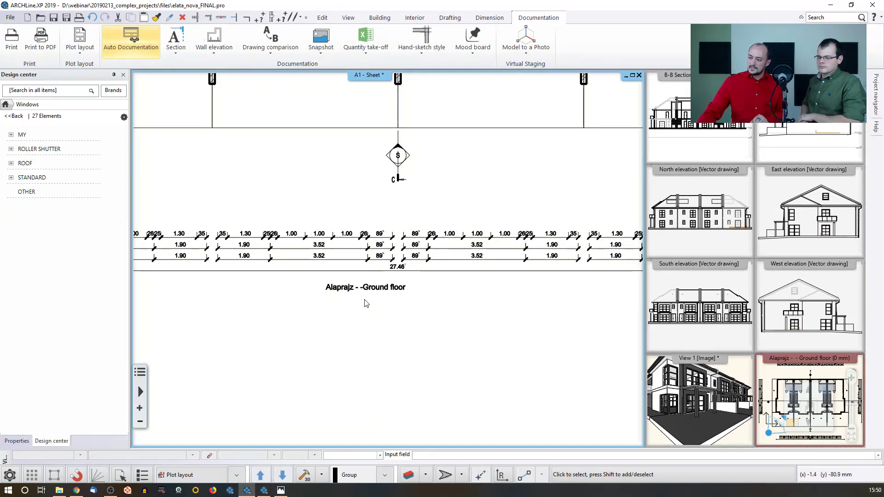
left_click(763, 396)
double_click(763, 396)
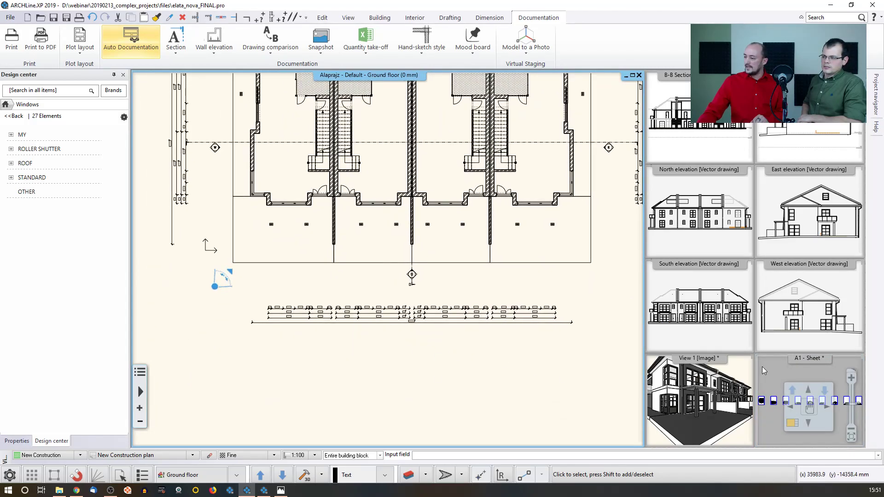
left_click(794, 429)
double_click(794, 430)
scroll(349, 276, "up", 6)
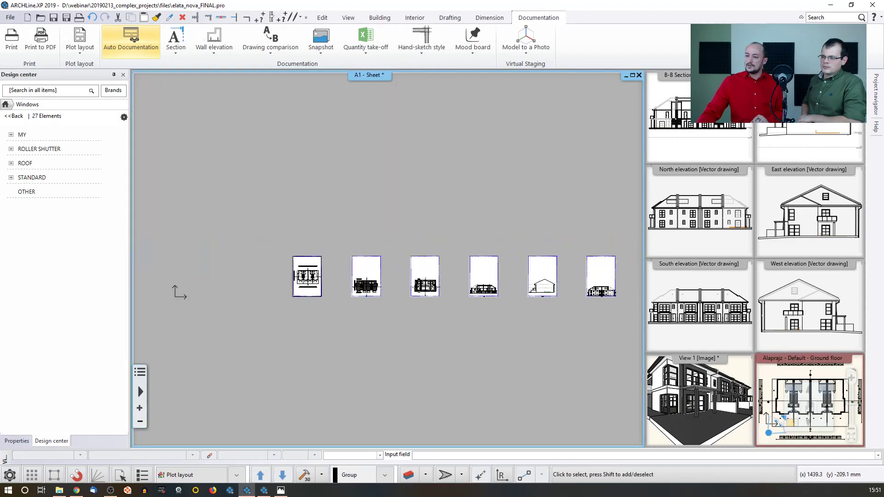
scroll(357, 236, "up", 3)
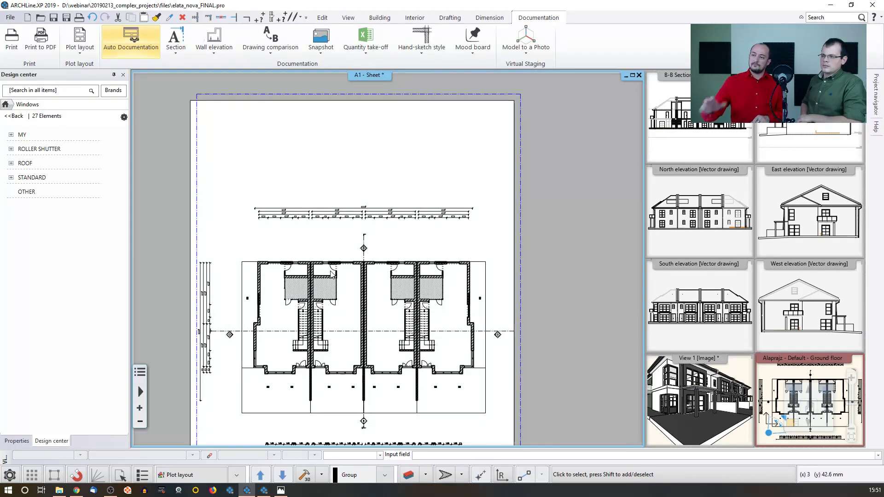
scroll(321, 288, "up", 5)
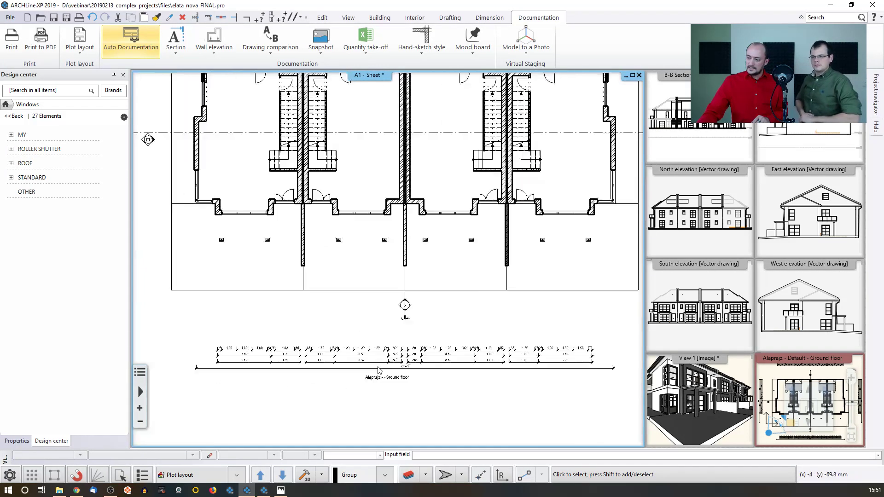
Step: Change the first part of the ground floor drawing's title to "Drawing 01 FP" and check the title beneath the dimensions
left_click(382, 364)
scroll(382, 364, "down", 3)
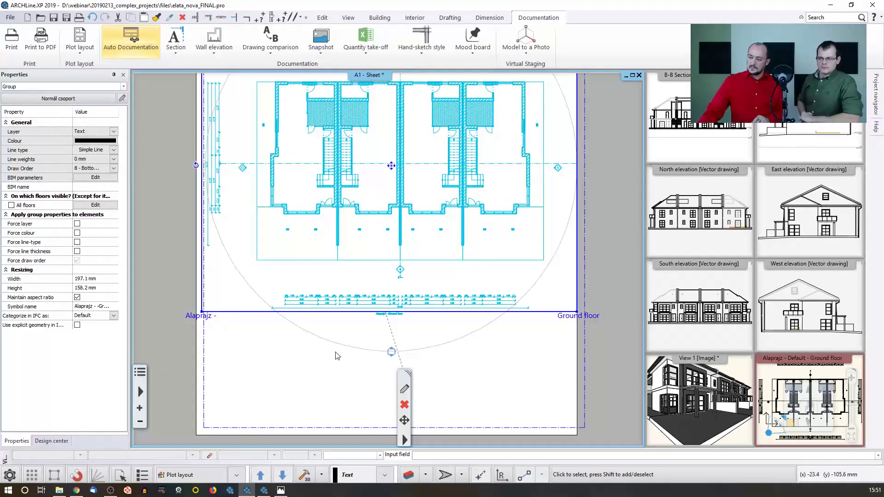
double_click(198, 318)
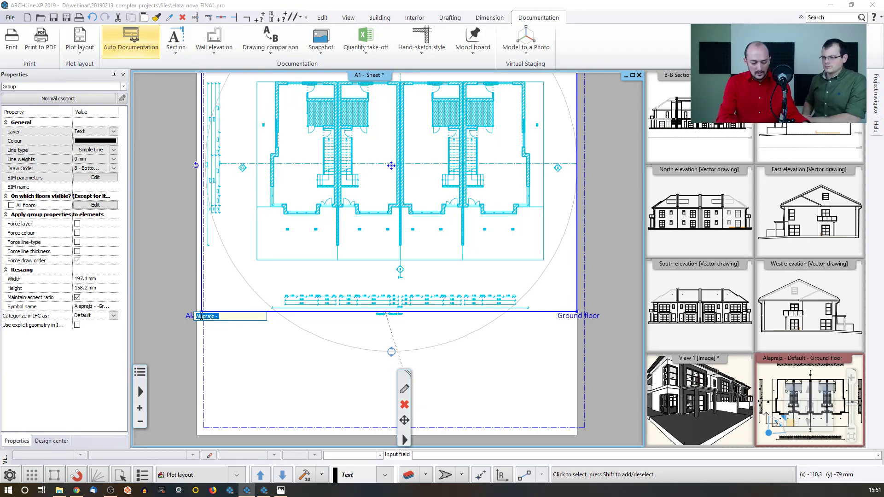
type("Drawing 01 FP")
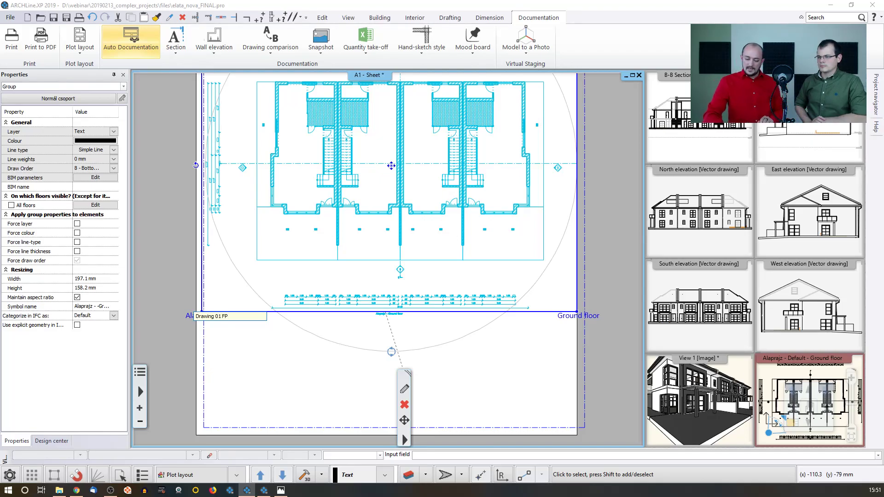
key("Return")
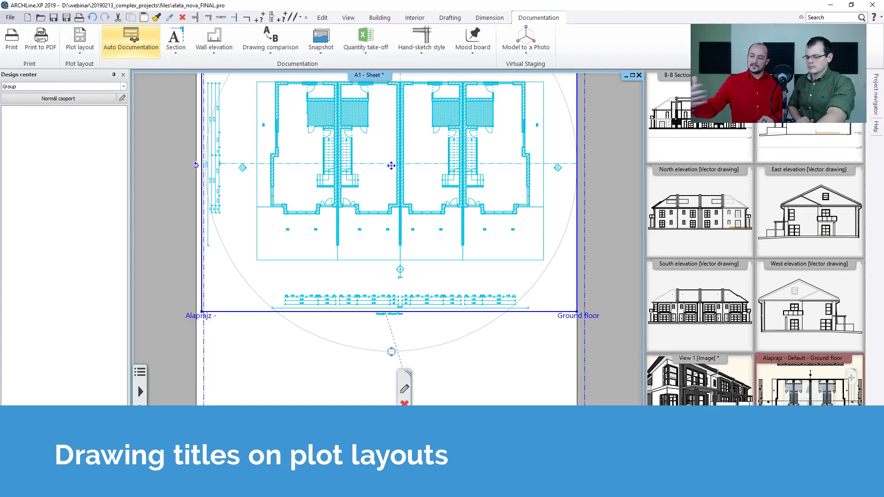
left_click(202, 319)
scroll(325, 290, "up", 5)
middle_click_drag(493, 248, 434, 269)
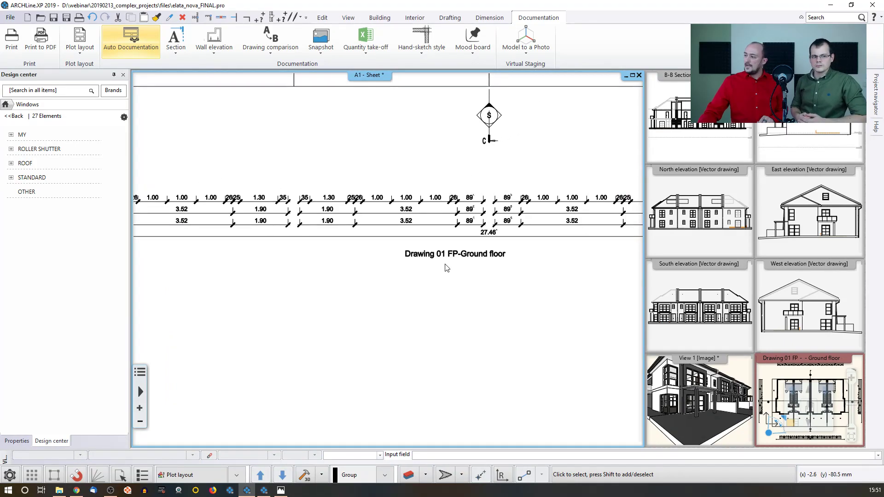
Step: Review the project's list of views and all A1 sheet pages, and make the View 1 perspective the active view
mouse_move(877, 108)
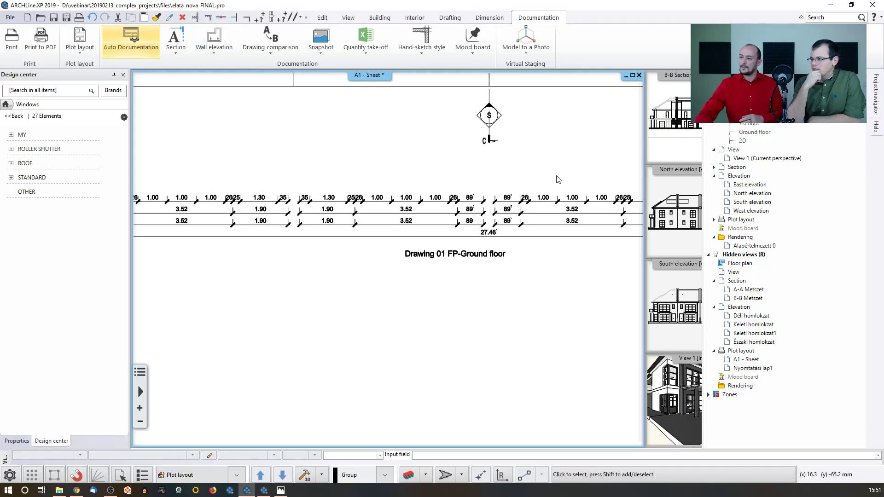
scroll(536, 180, "down", 10)
scroll(536, 179, "down", 3)
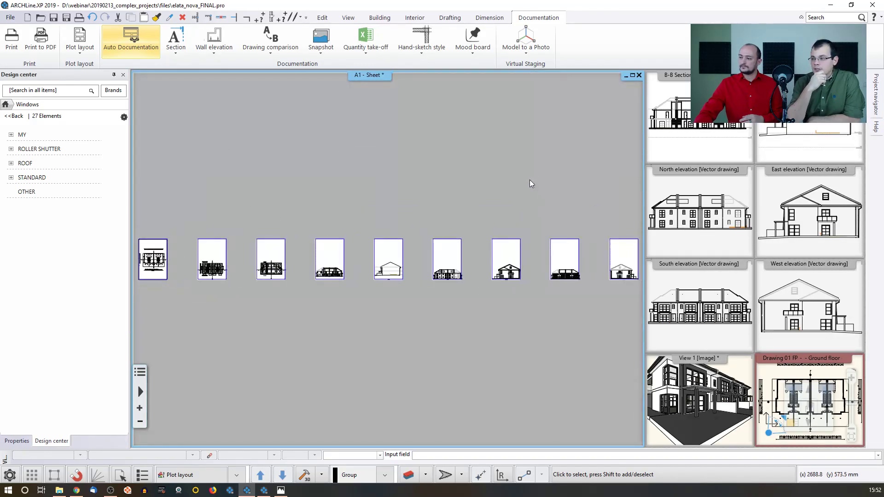
left_click(702, 419)
mouse_move(798, 431)
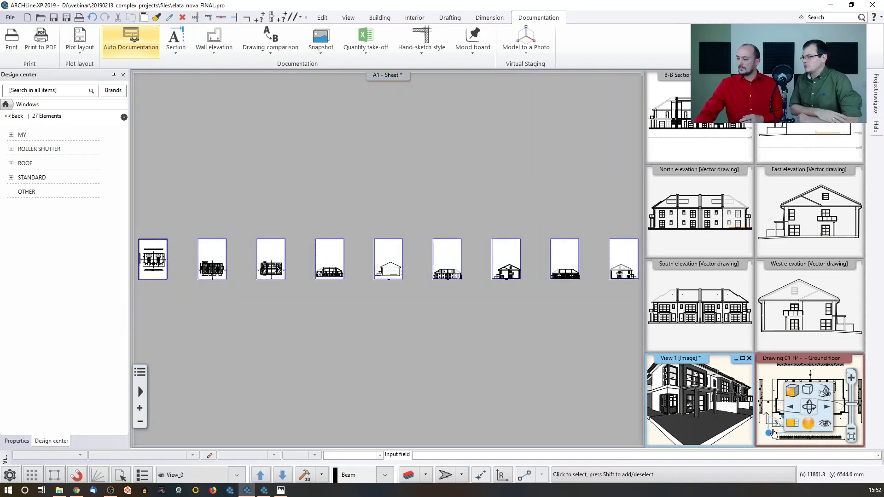